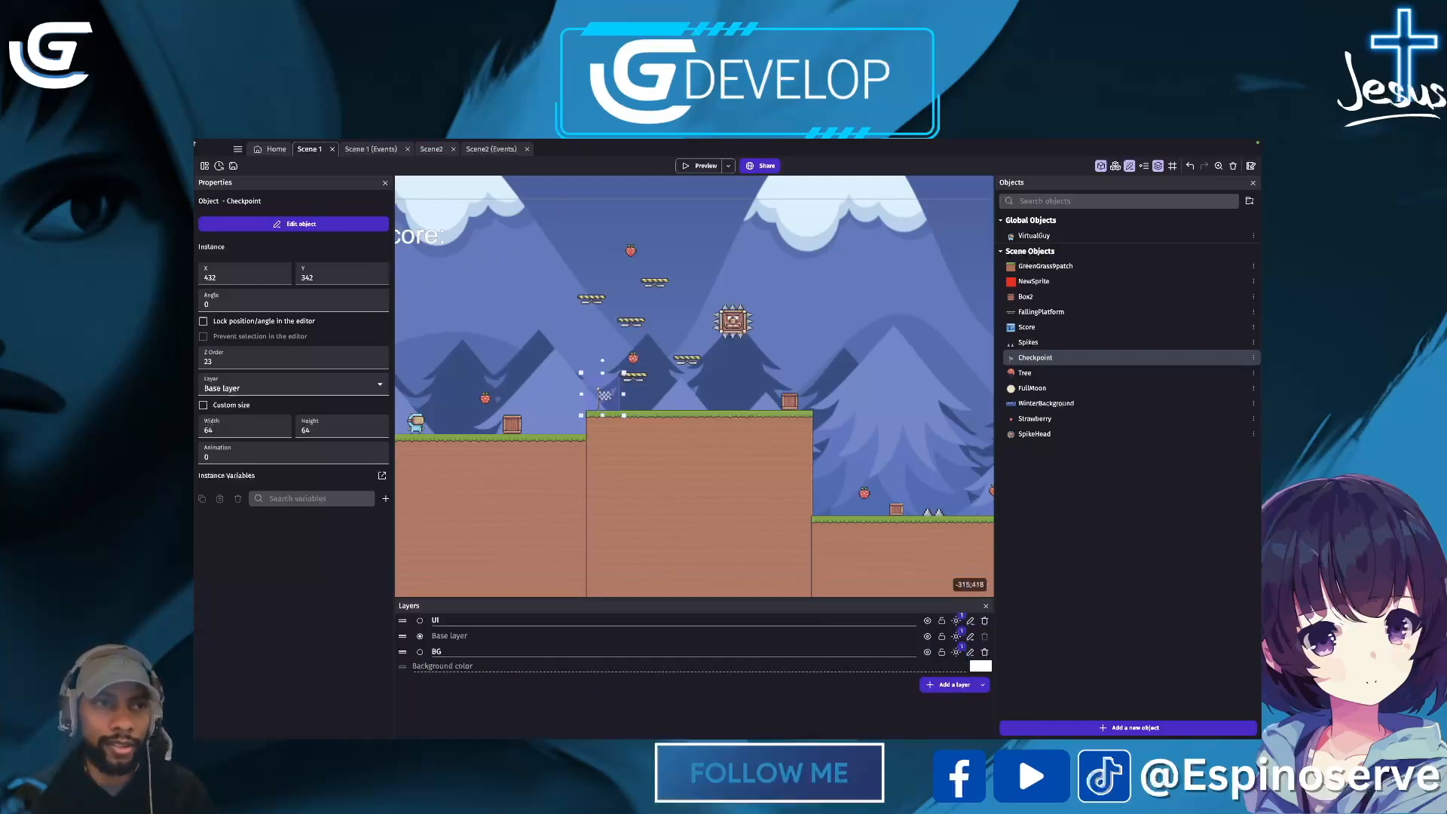
Step: Switch to the Canva design, add a blank page and delete the page with the red level sketch
mouse_move(245, 142)
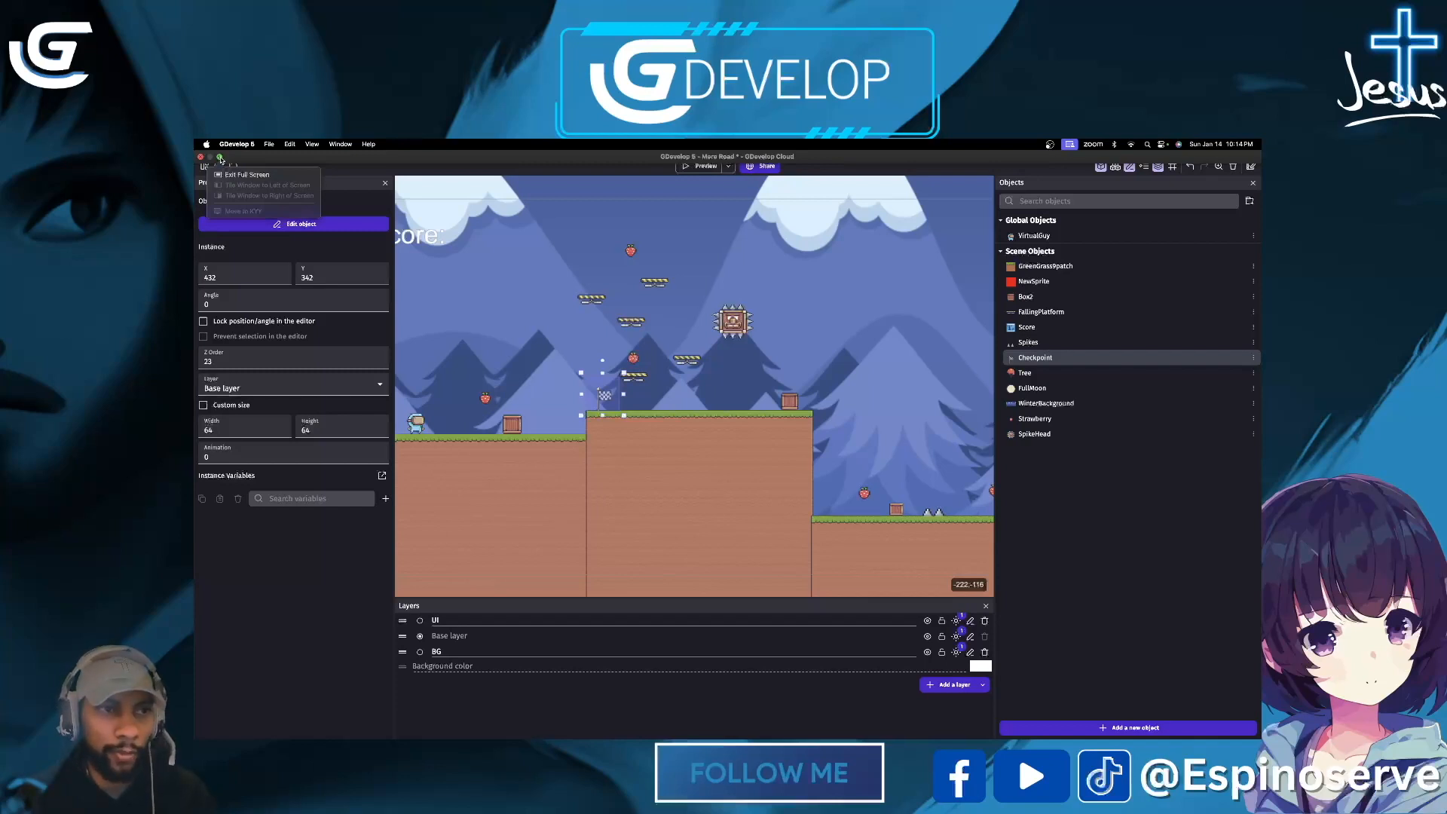
left_click(220, 158)
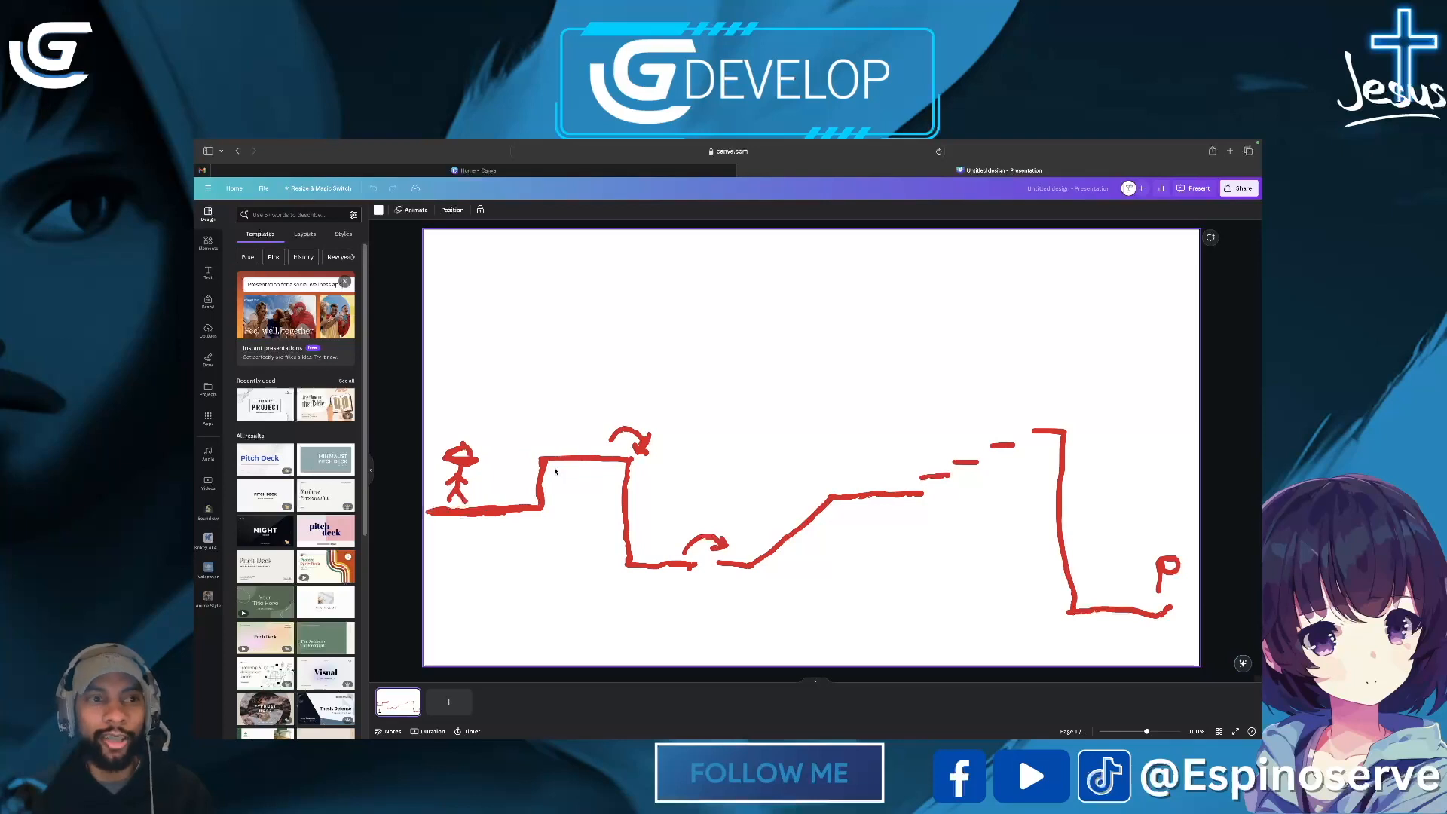
left_click(209, 244)
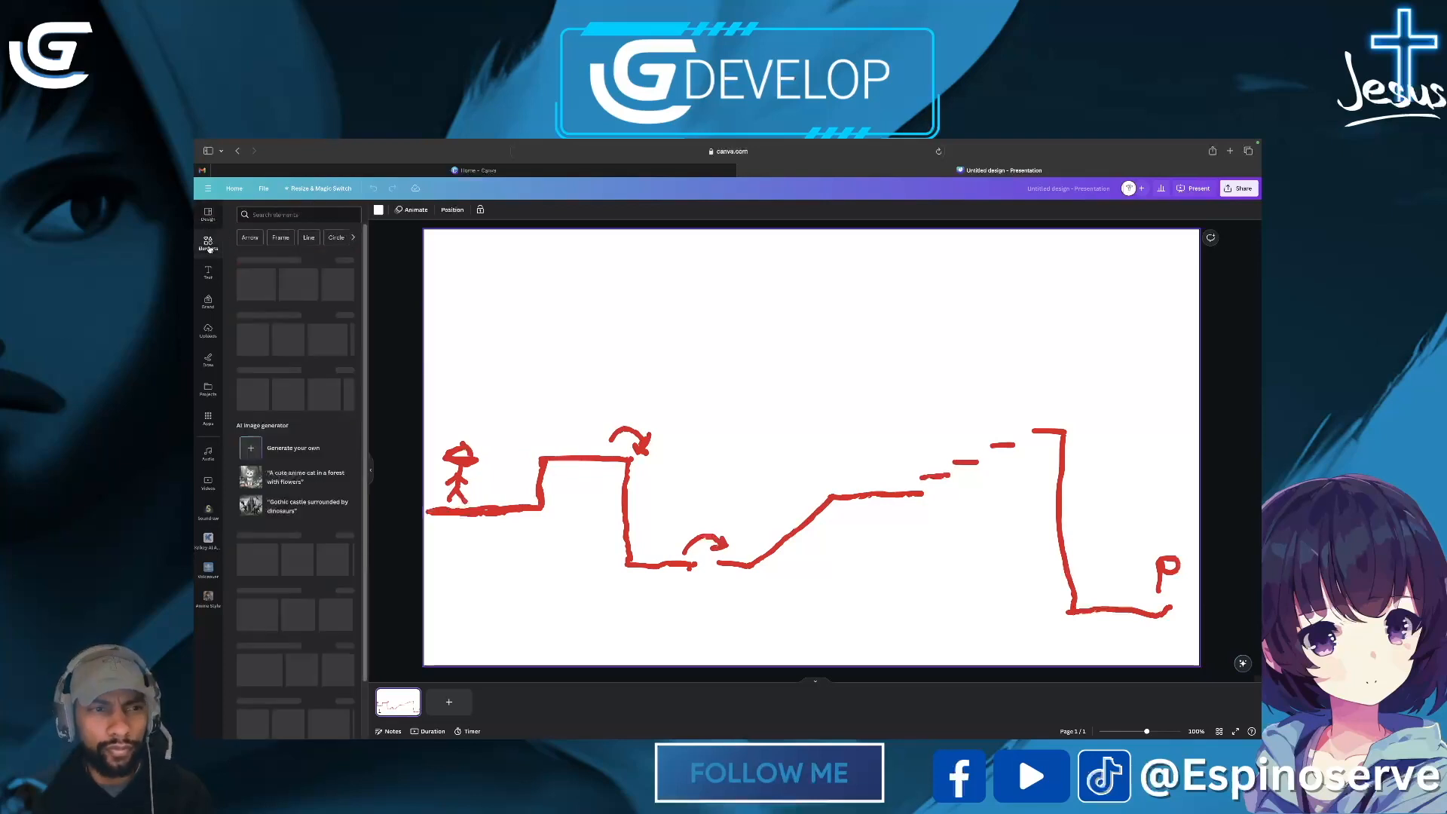
left_click(448, 702)
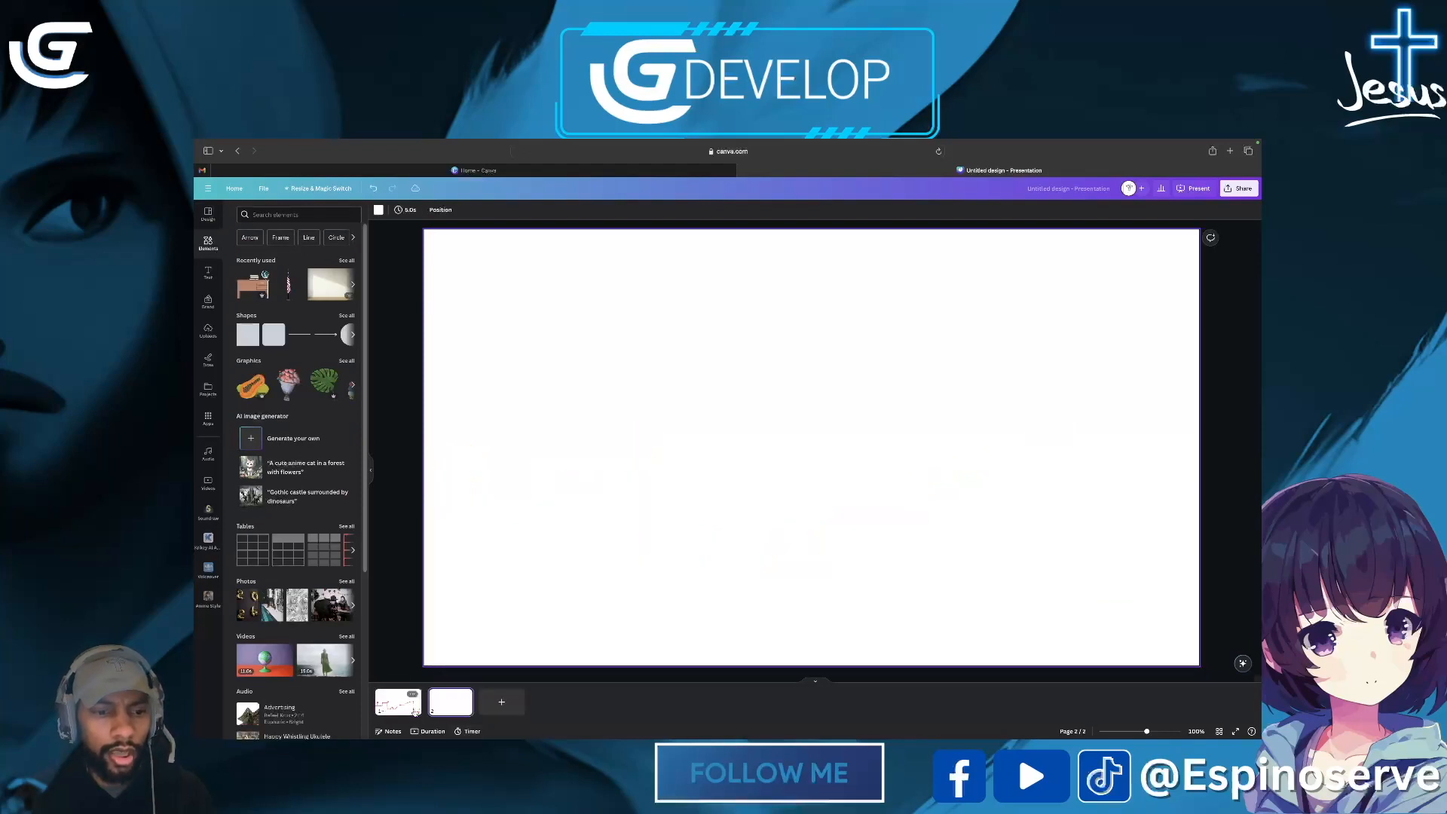
right_click(411, 707)
left_click(444, 590)
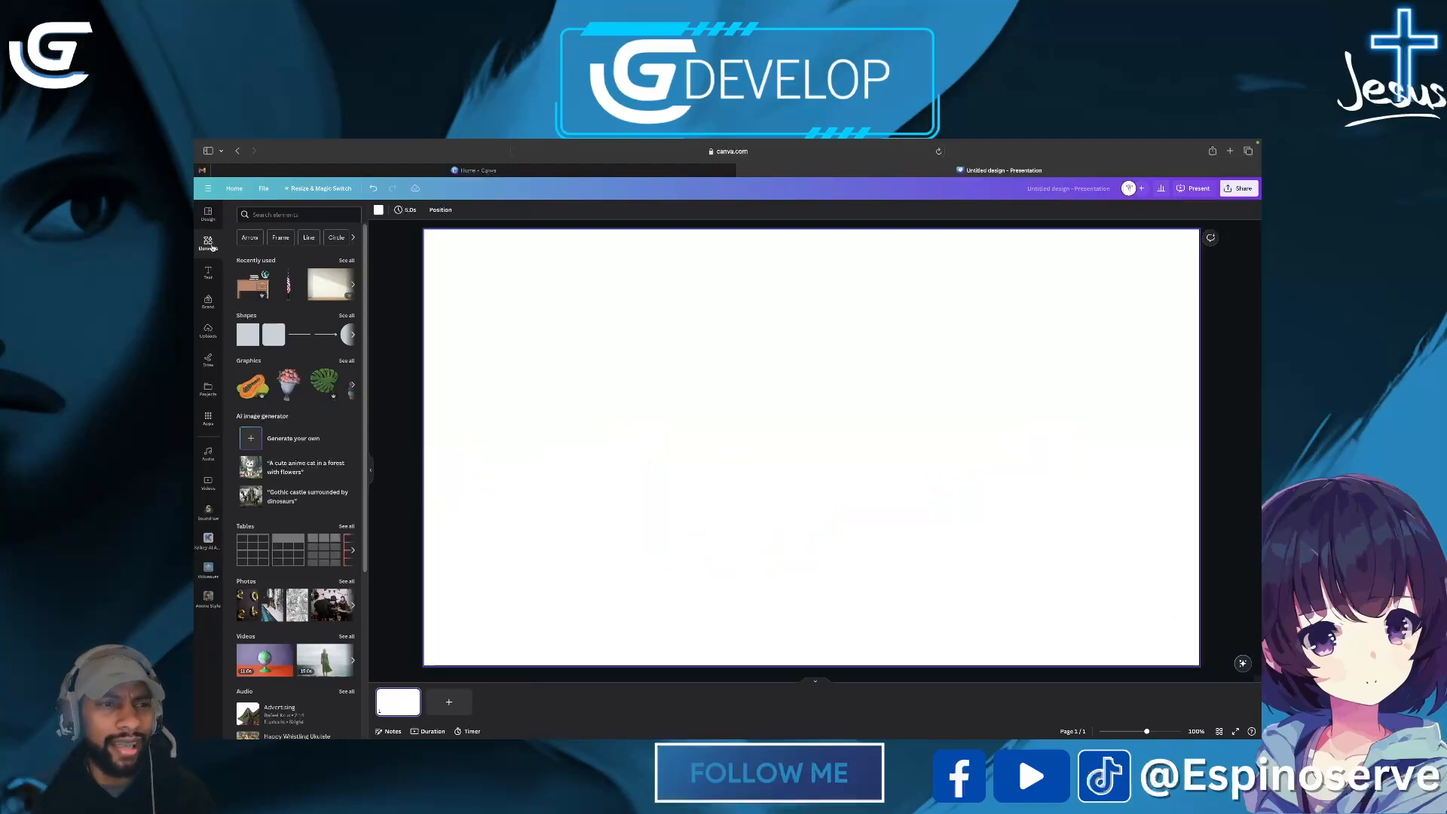
Step: Search the elements for "pixel space" graphics and fill the blank page with the dark starry sky image
left_click(280, 215)
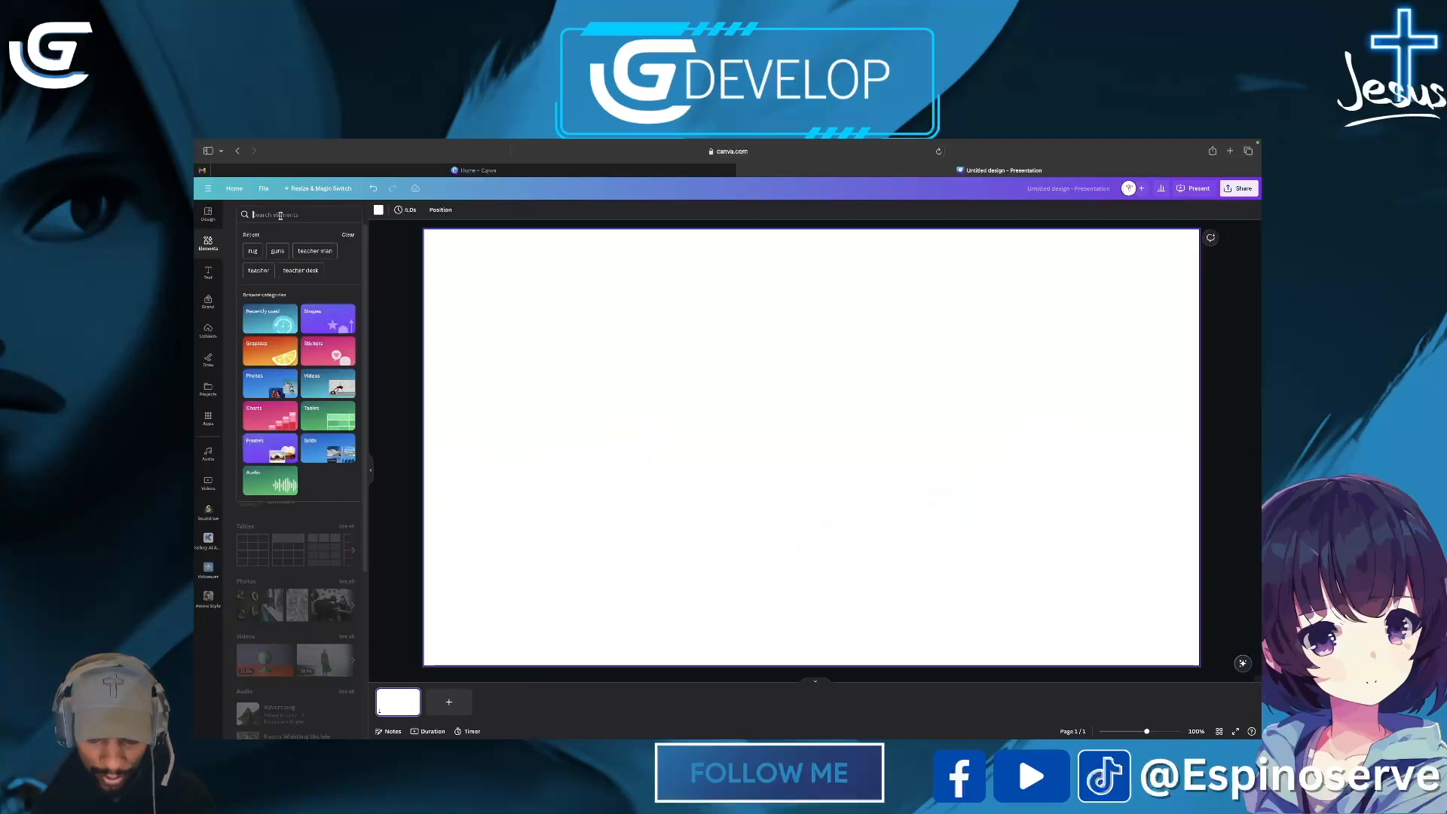
type("pixel")
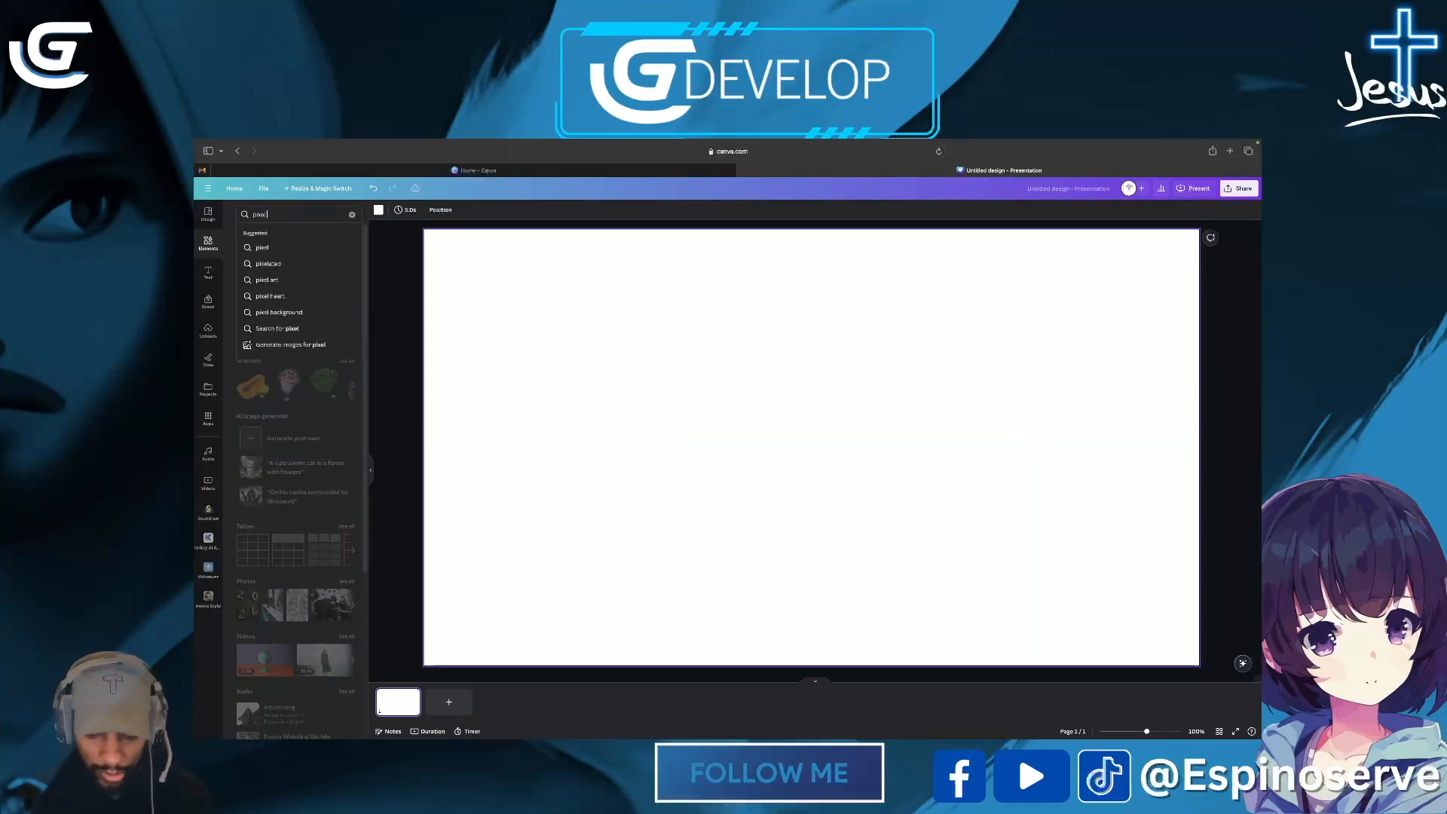
type(" space")
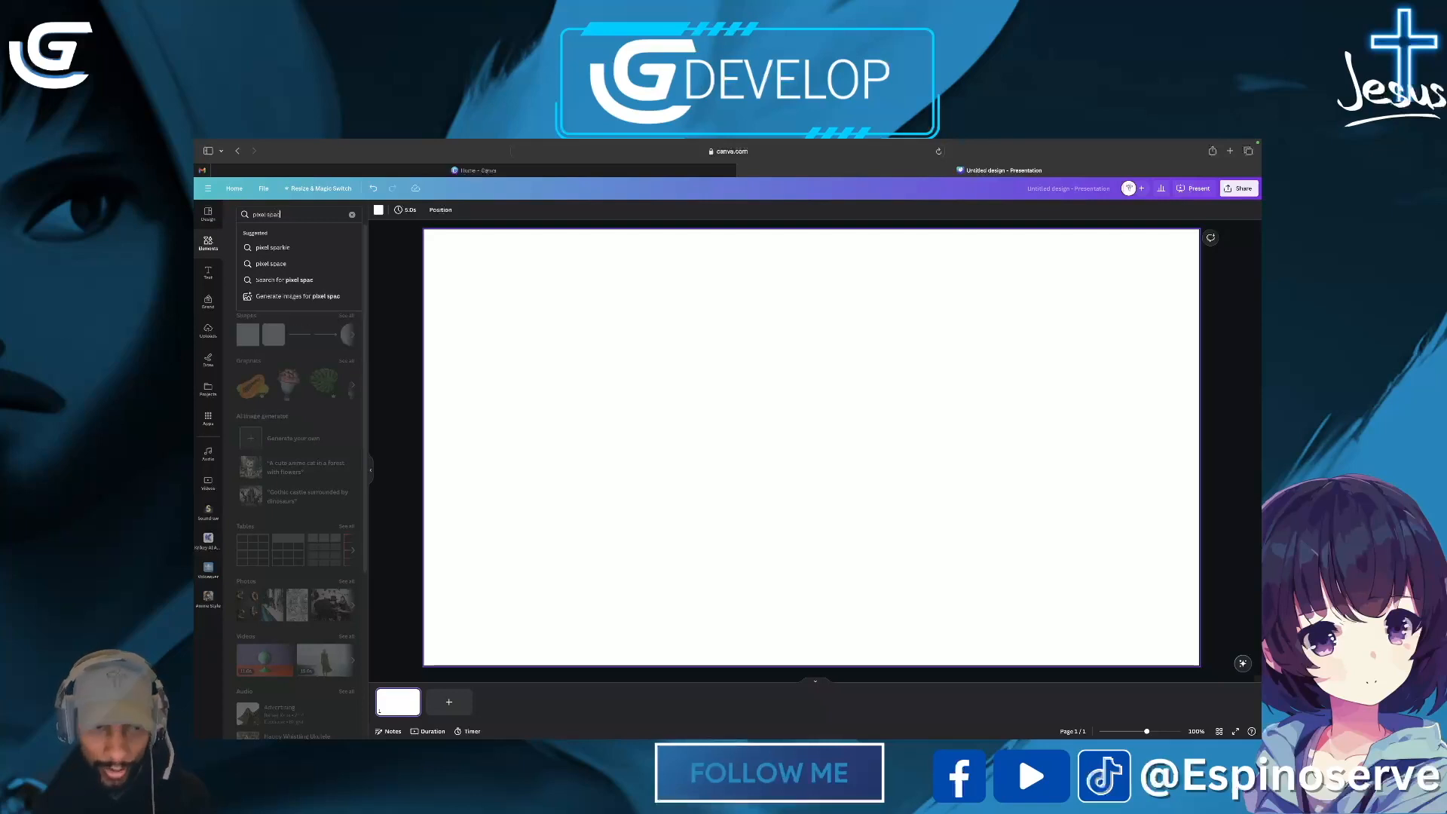
key("Return")
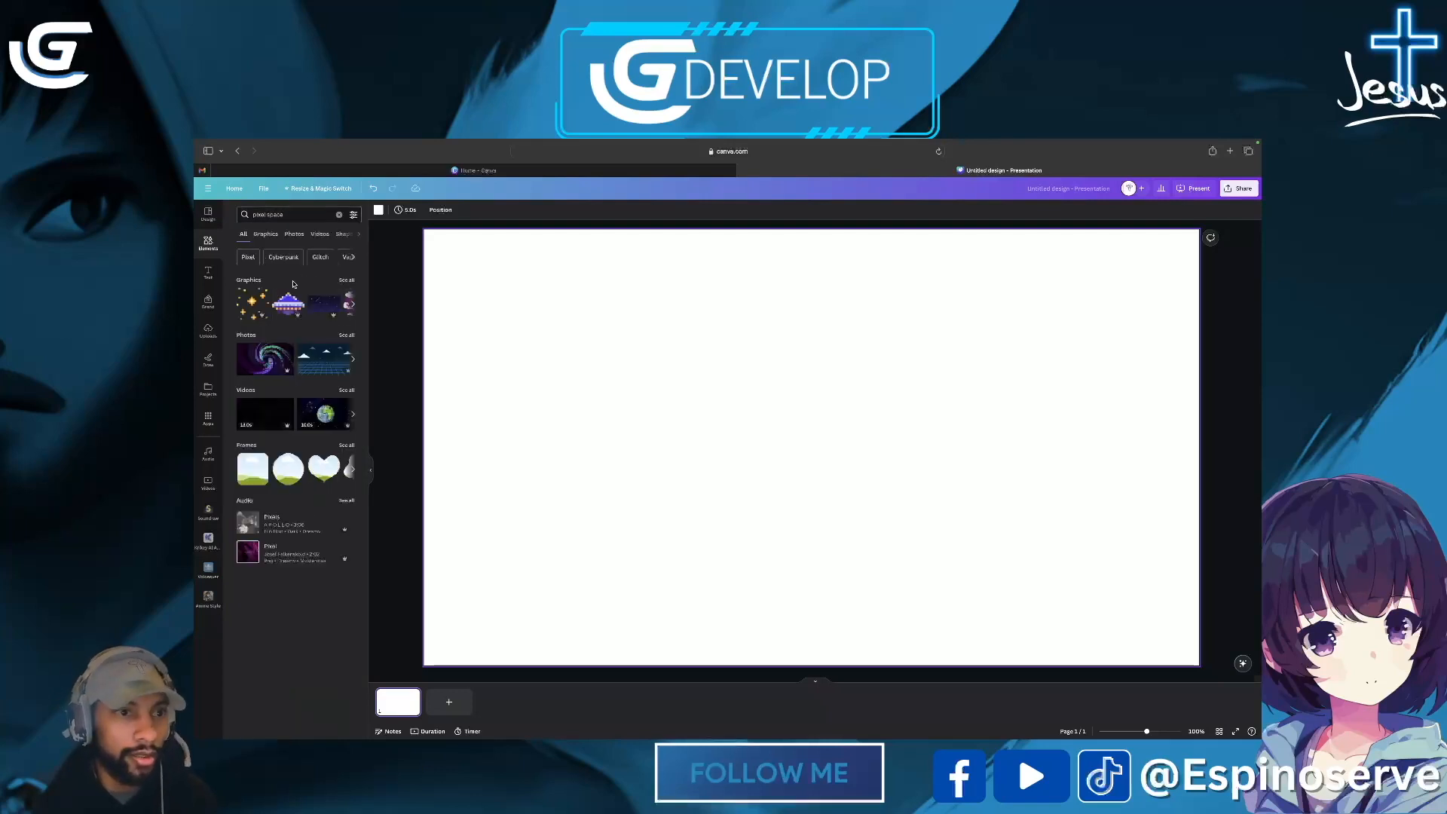
left_click(346, 280)
left_click_drag(327, 285, 431, 303)
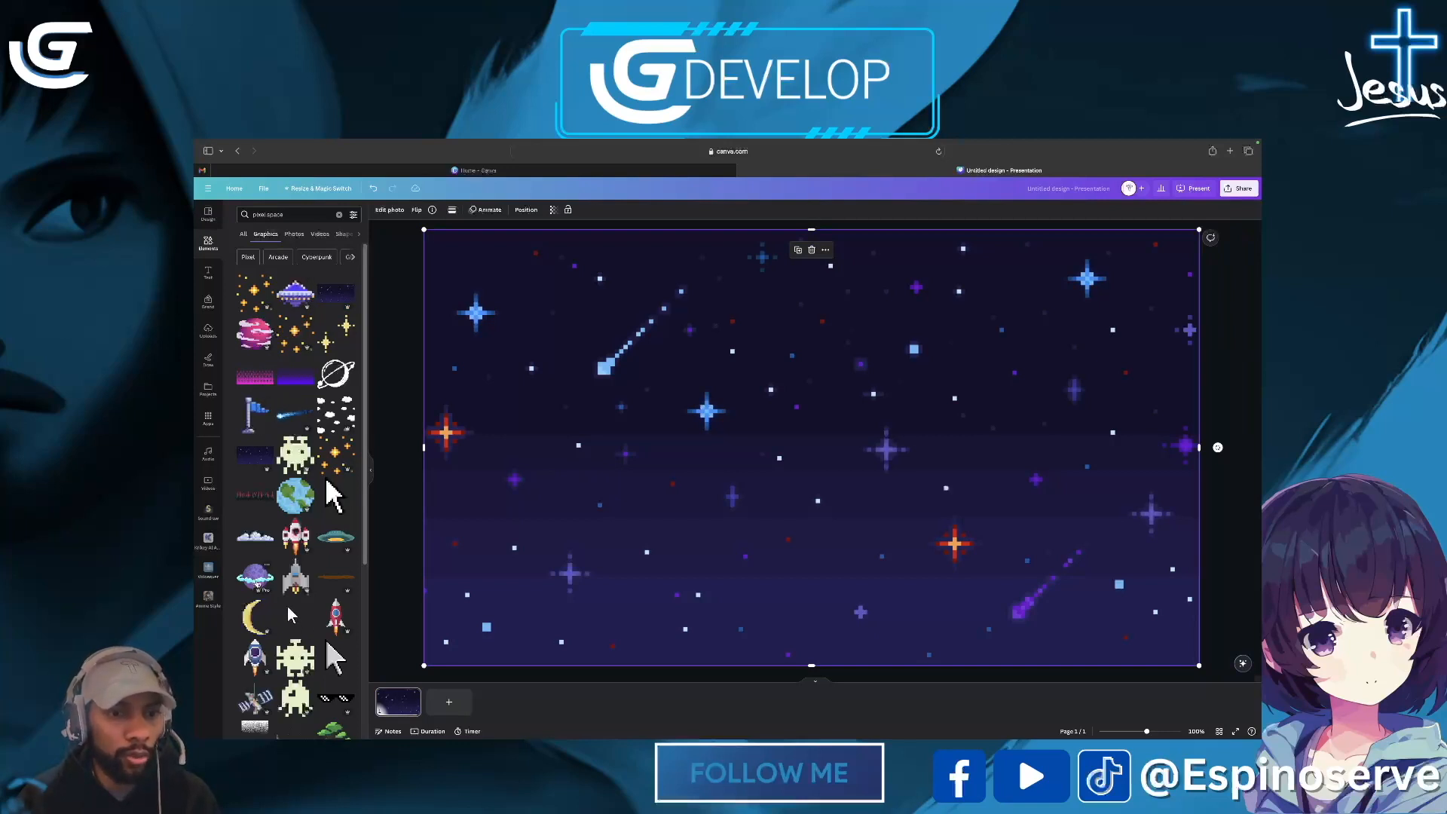
Step: Add the purple planet with a cyan ring, shrink it slightly and centre it horizontally near the page's upper edge
left_click(257, 584)
left_click_drag(717, 600, 704, 558)
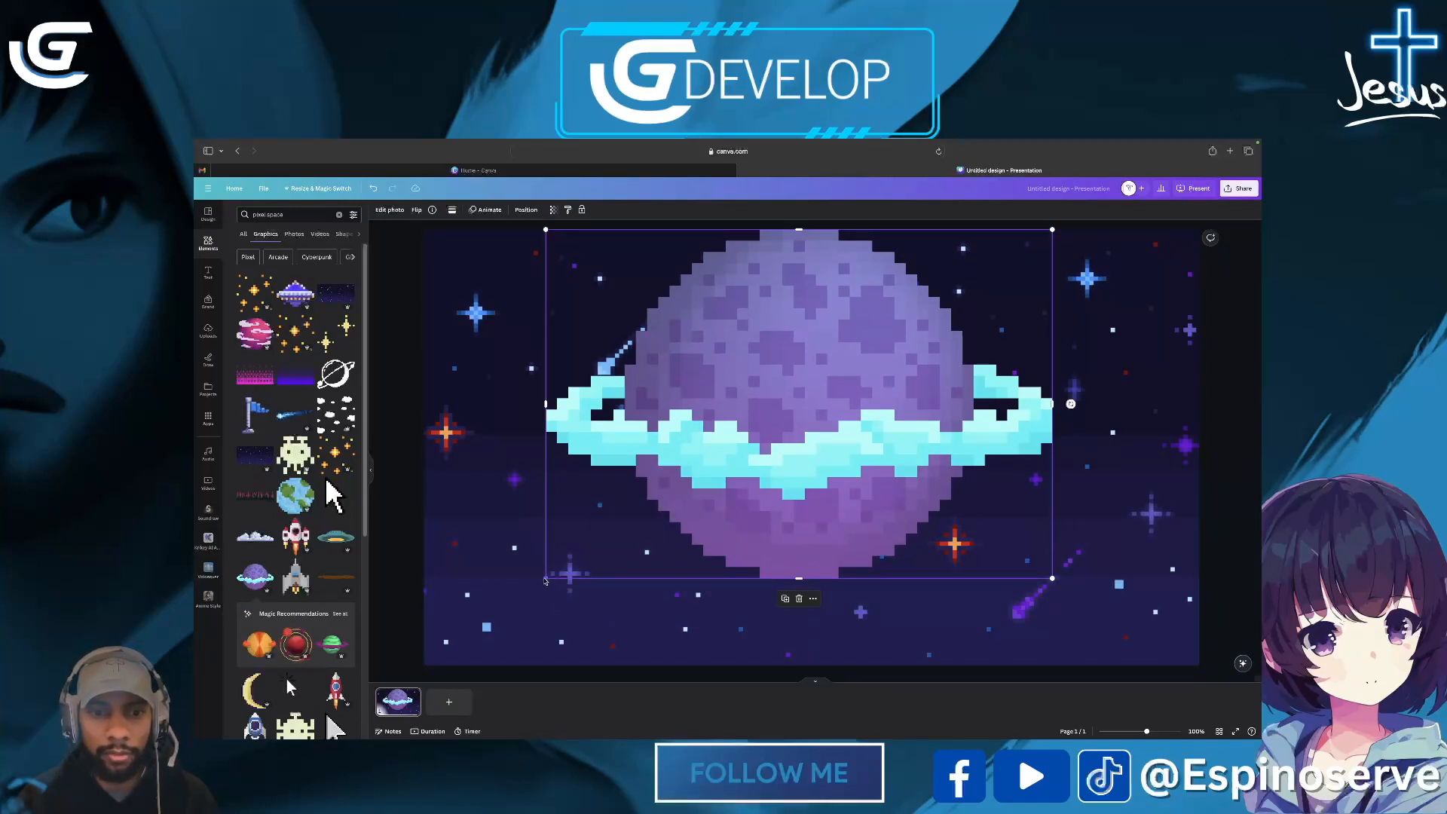
left_click_drag(545, 579, 593, 547)
left_click_drag(825, 466, 814, 472)
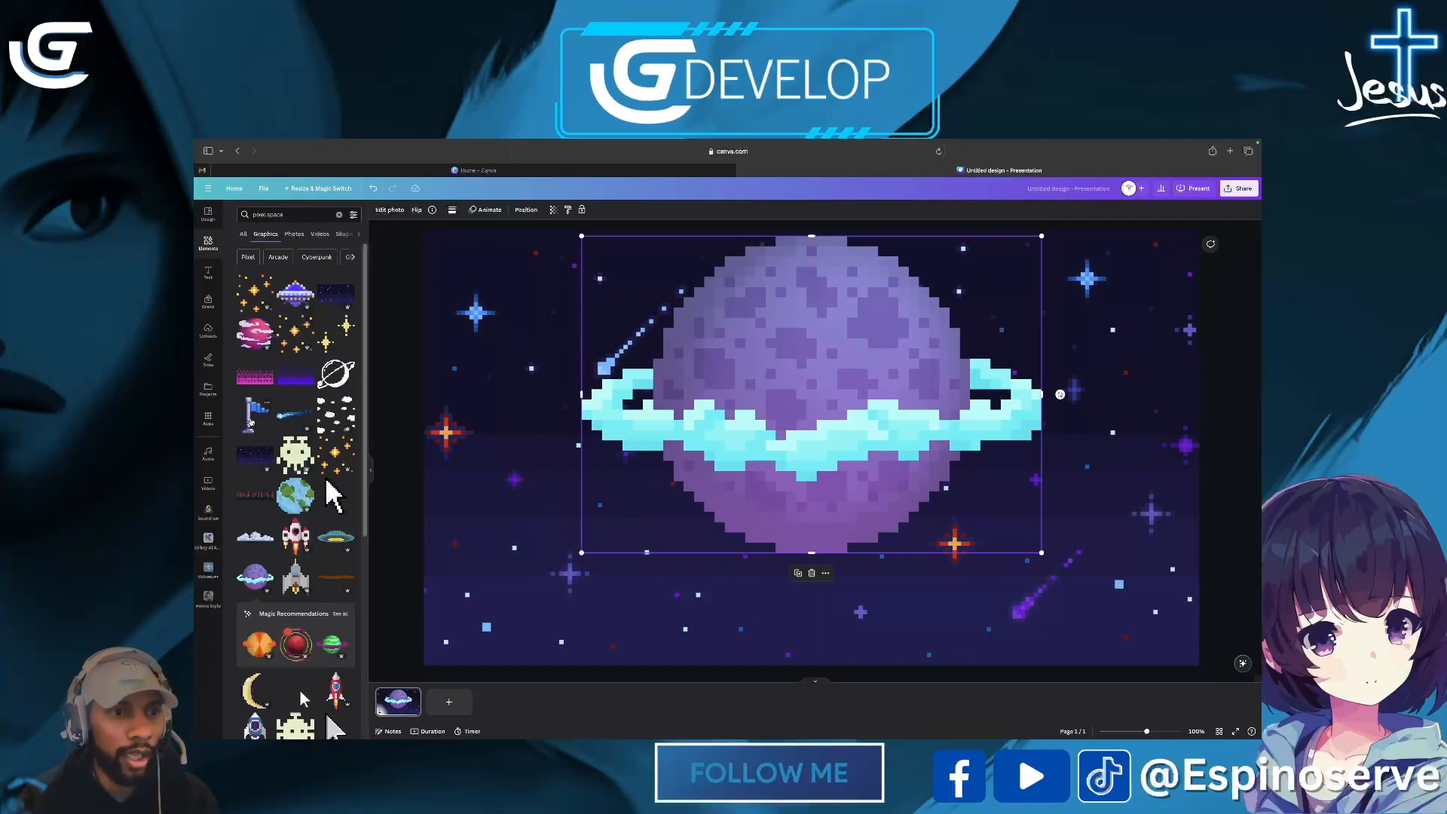
Step: Add the blue pixel flag, move it below the planet's right side and shrink it
left_click(256, 413)
left_click_drag(794, 494, 1017, 602)
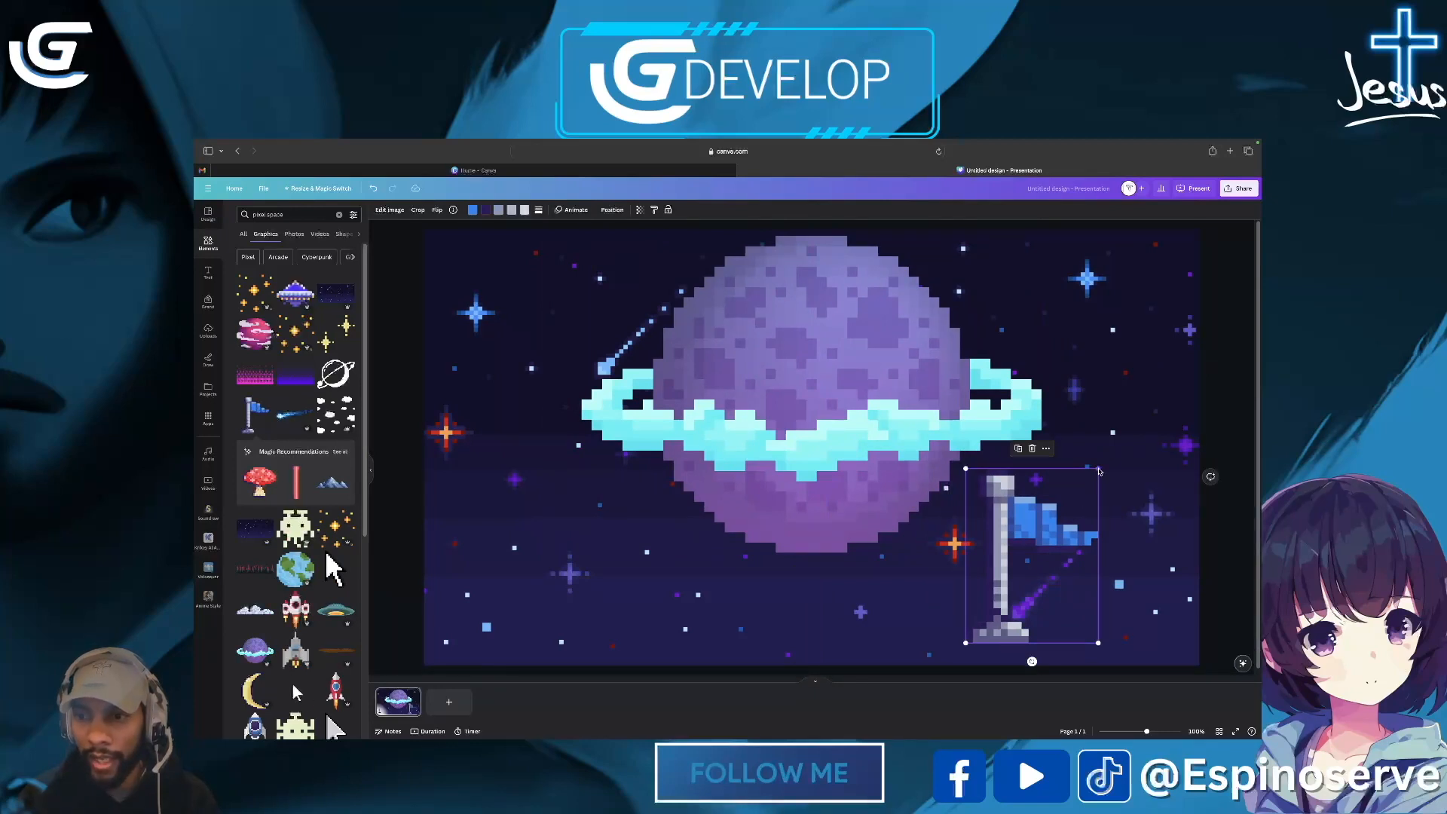
left_click_drag(1099, 472, 1063, 516)
Step: Browse more pixel space graphics and change the graphics search to "astronaut"
scroll(289, 618, "down", 3)
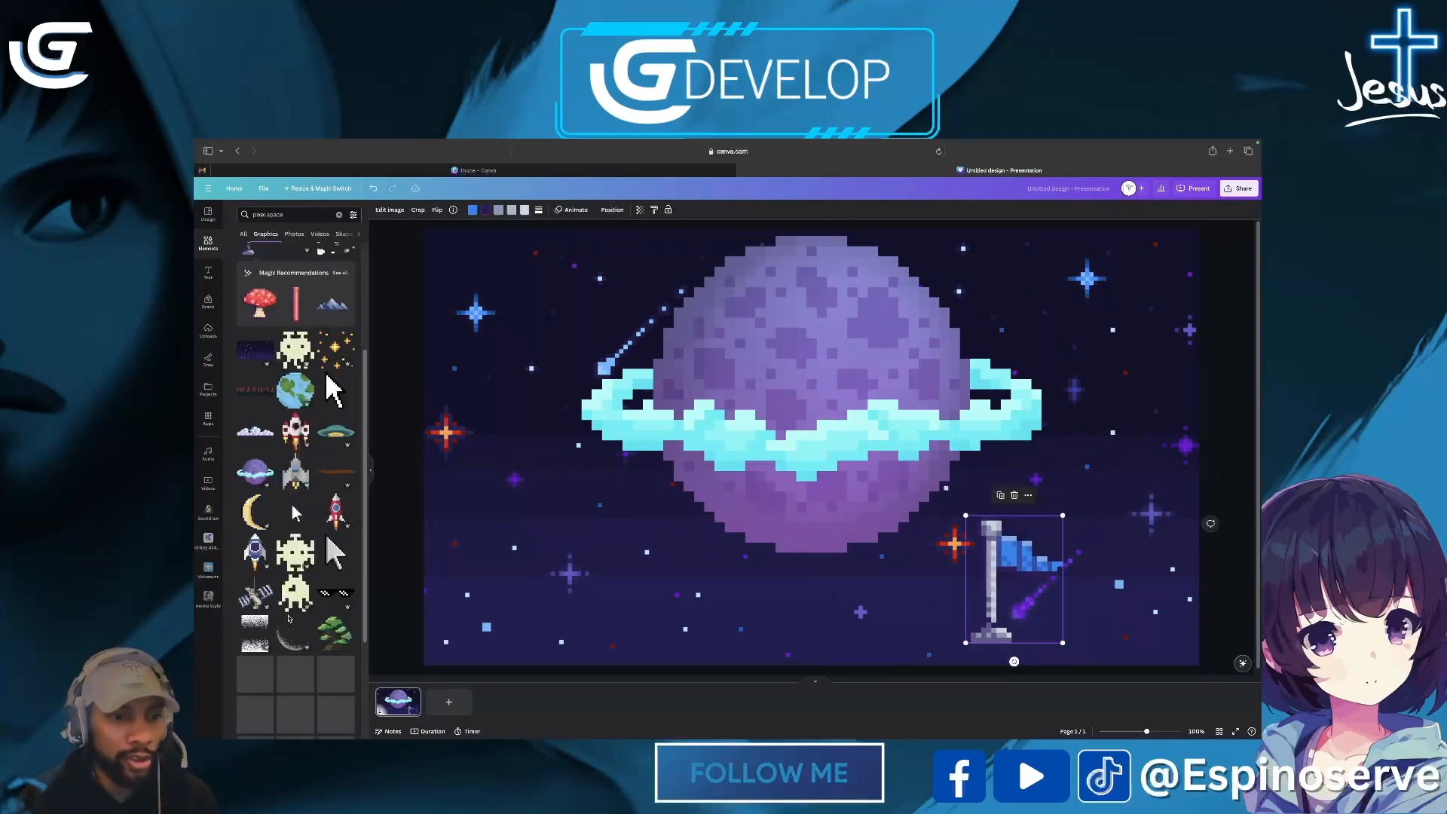
scroll(289, 618, "down", 3)
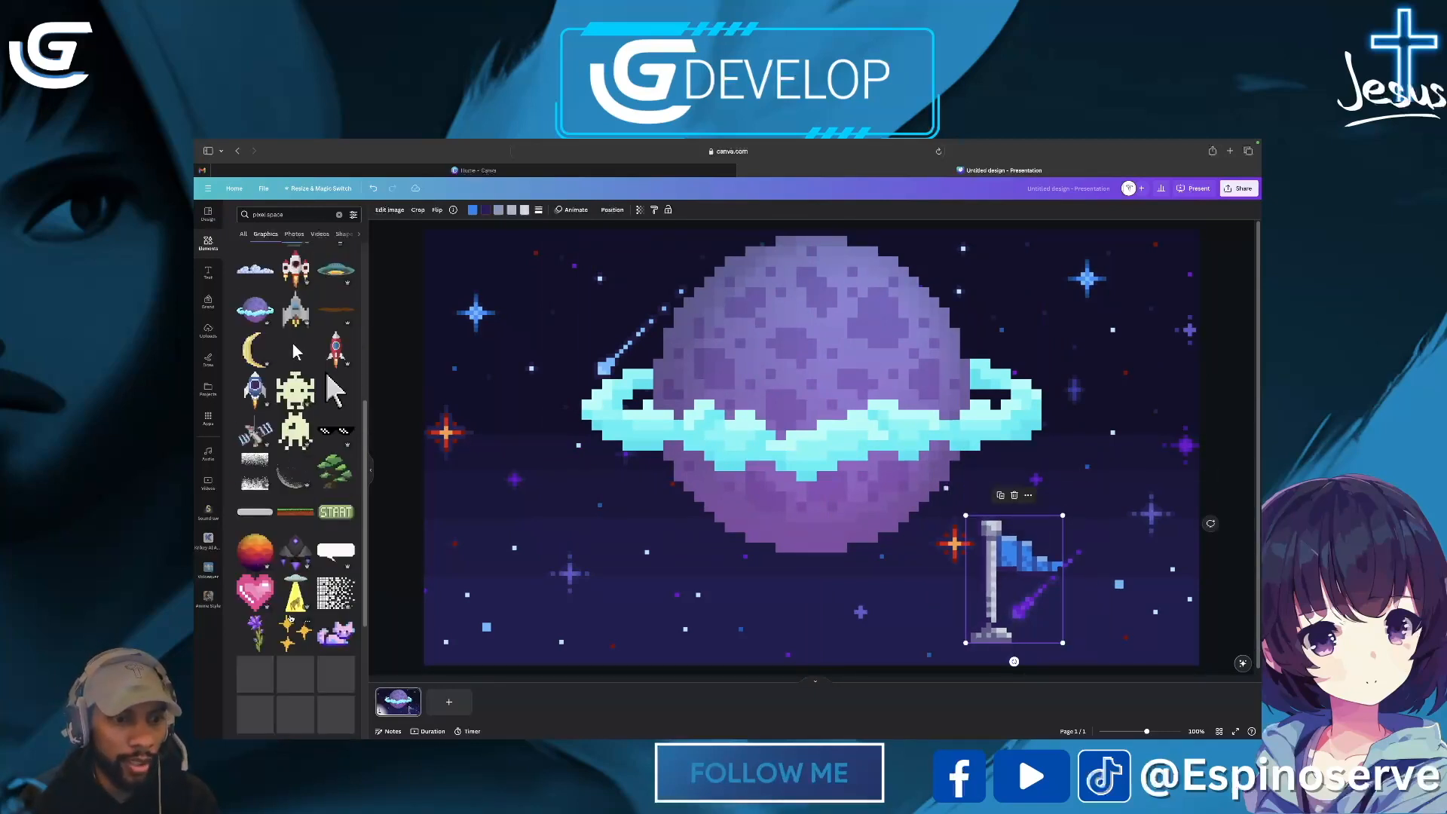
scroll(291, 618, "down", 3)
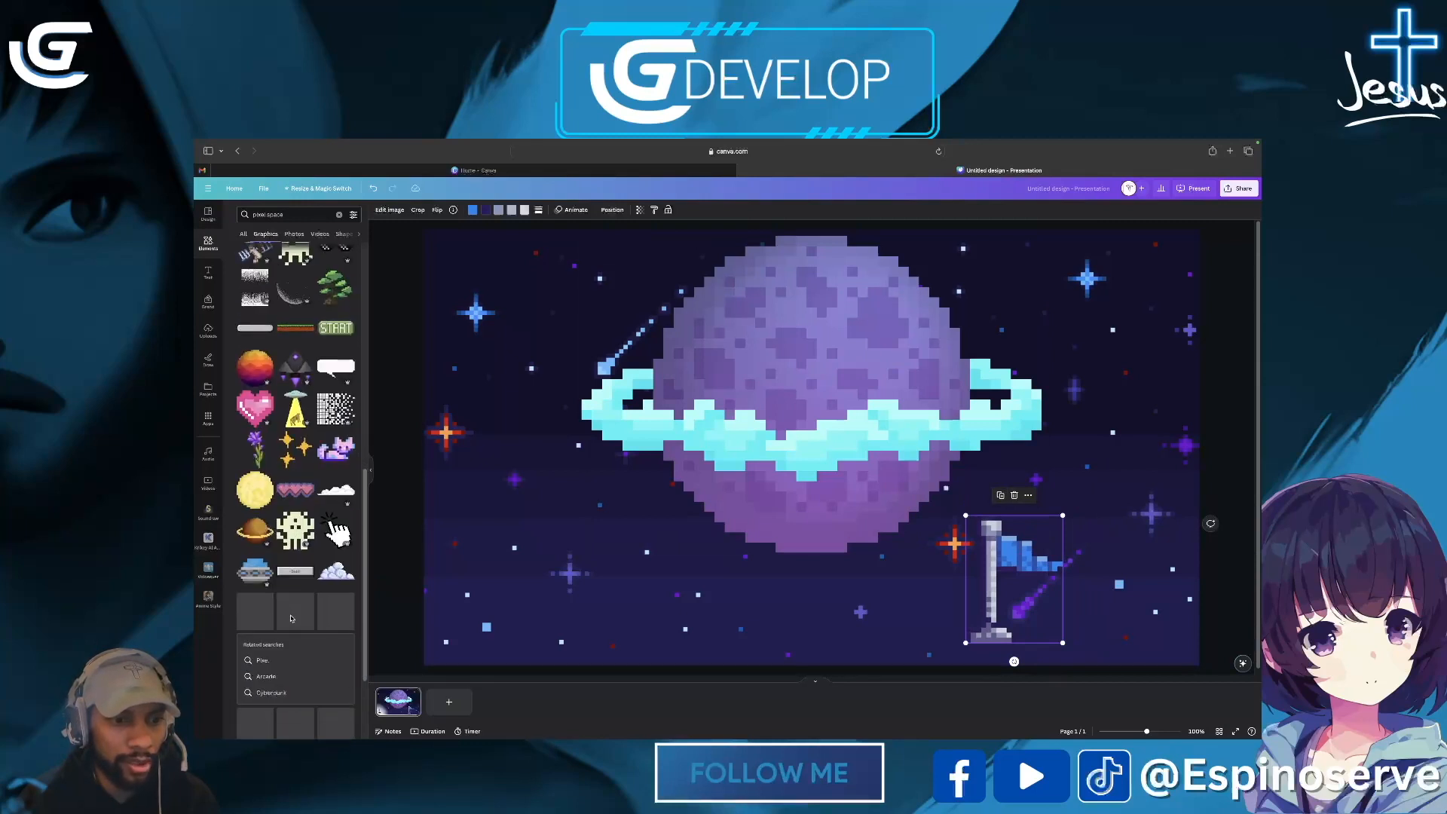
scroll(291, 616, "down", 5)
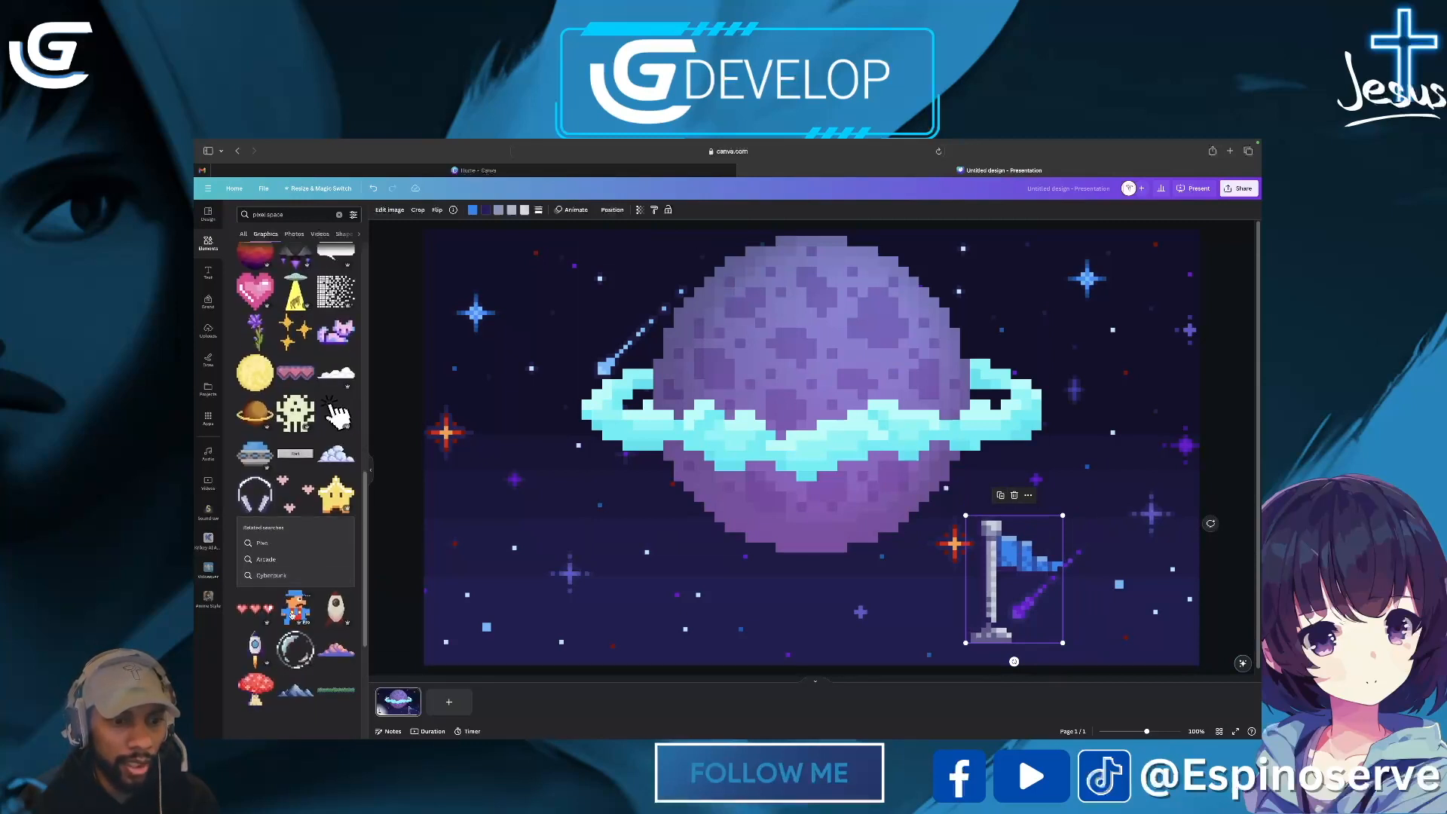
scroll(291, 615, "down", 2)
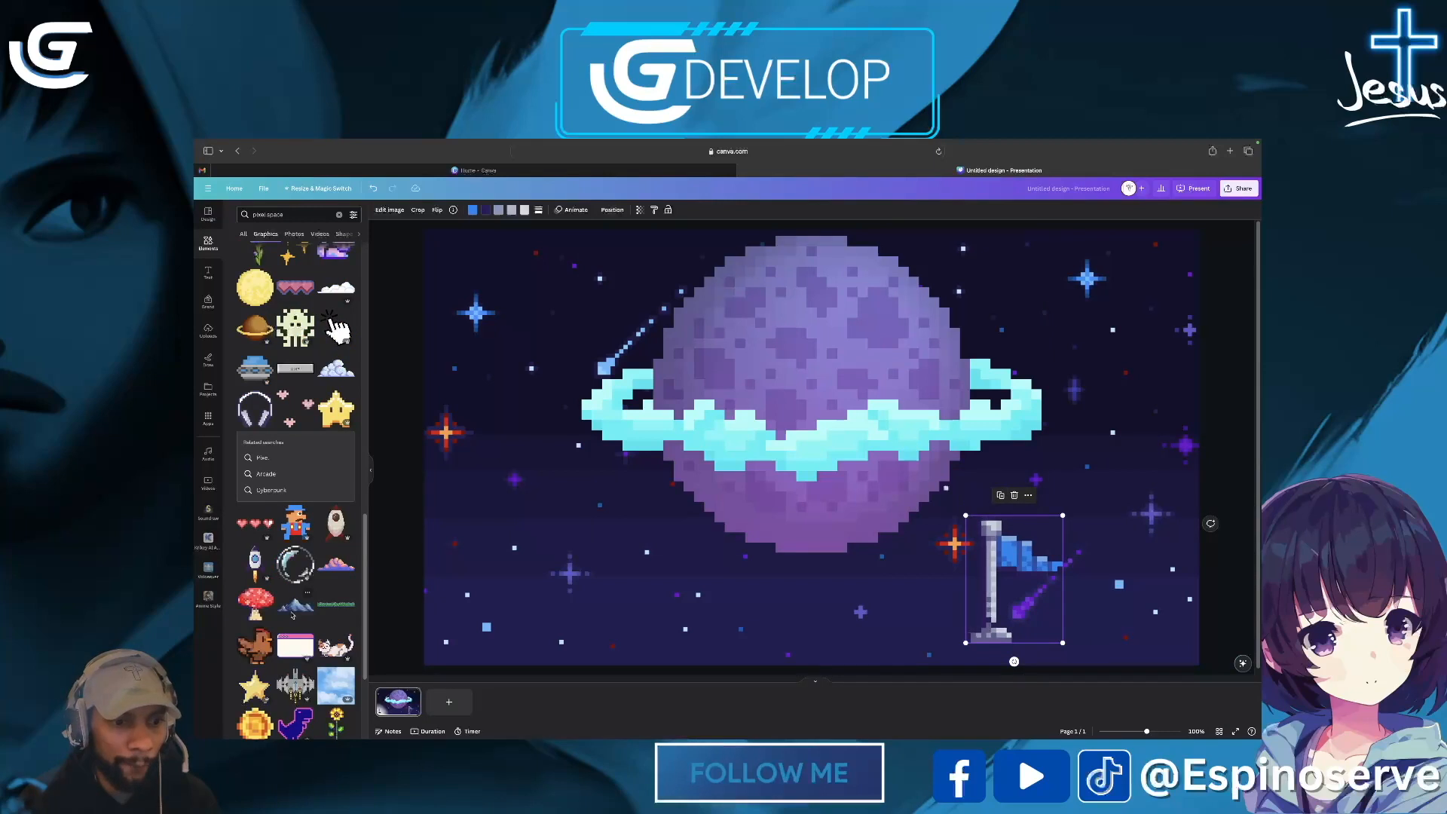
left_click(291, 216)
key("BackSpace")
key("BackSpace")
key("BackSpace")
key("BackSpace")
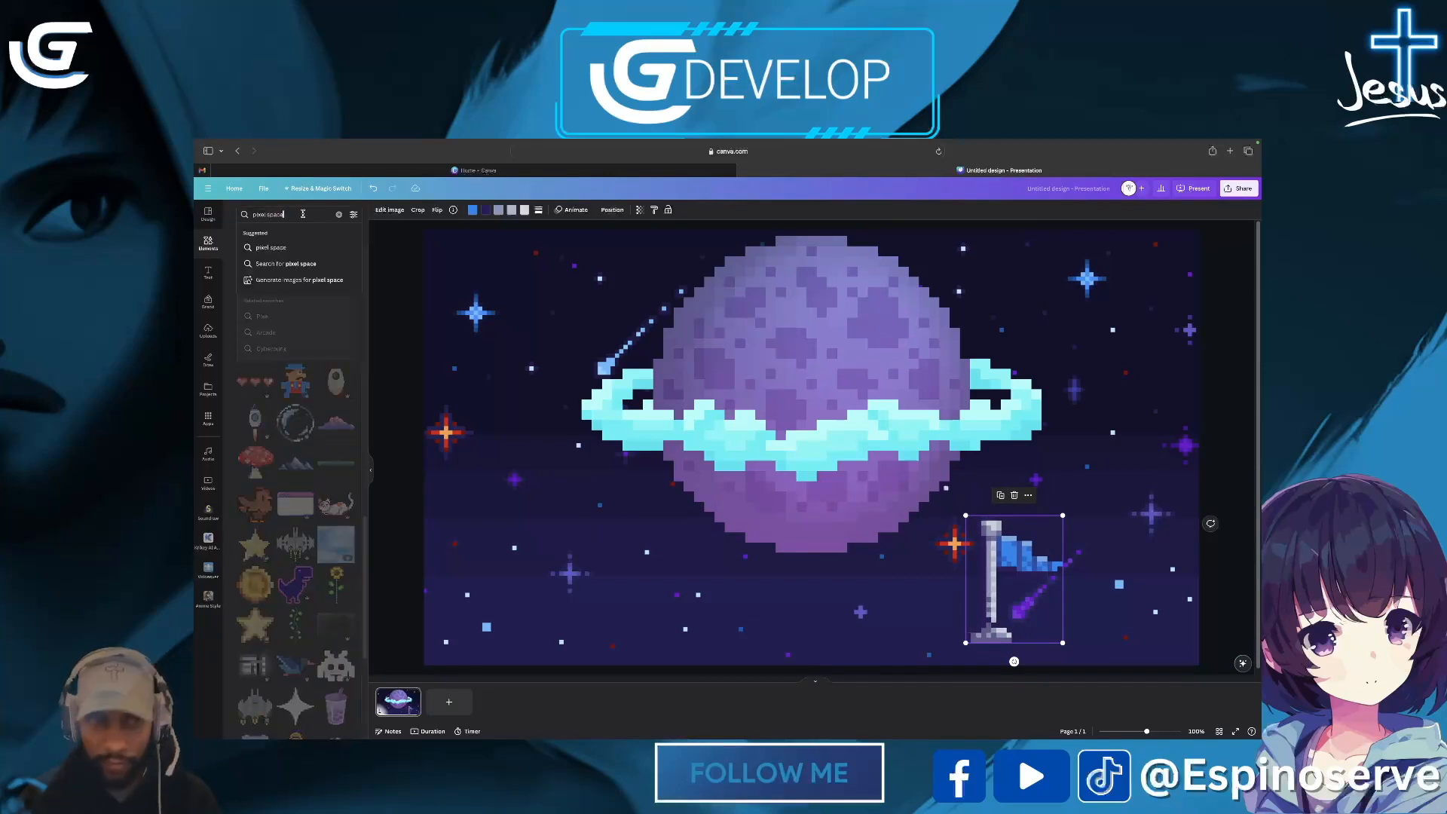
key("BackSpace")
key("BackSpace")
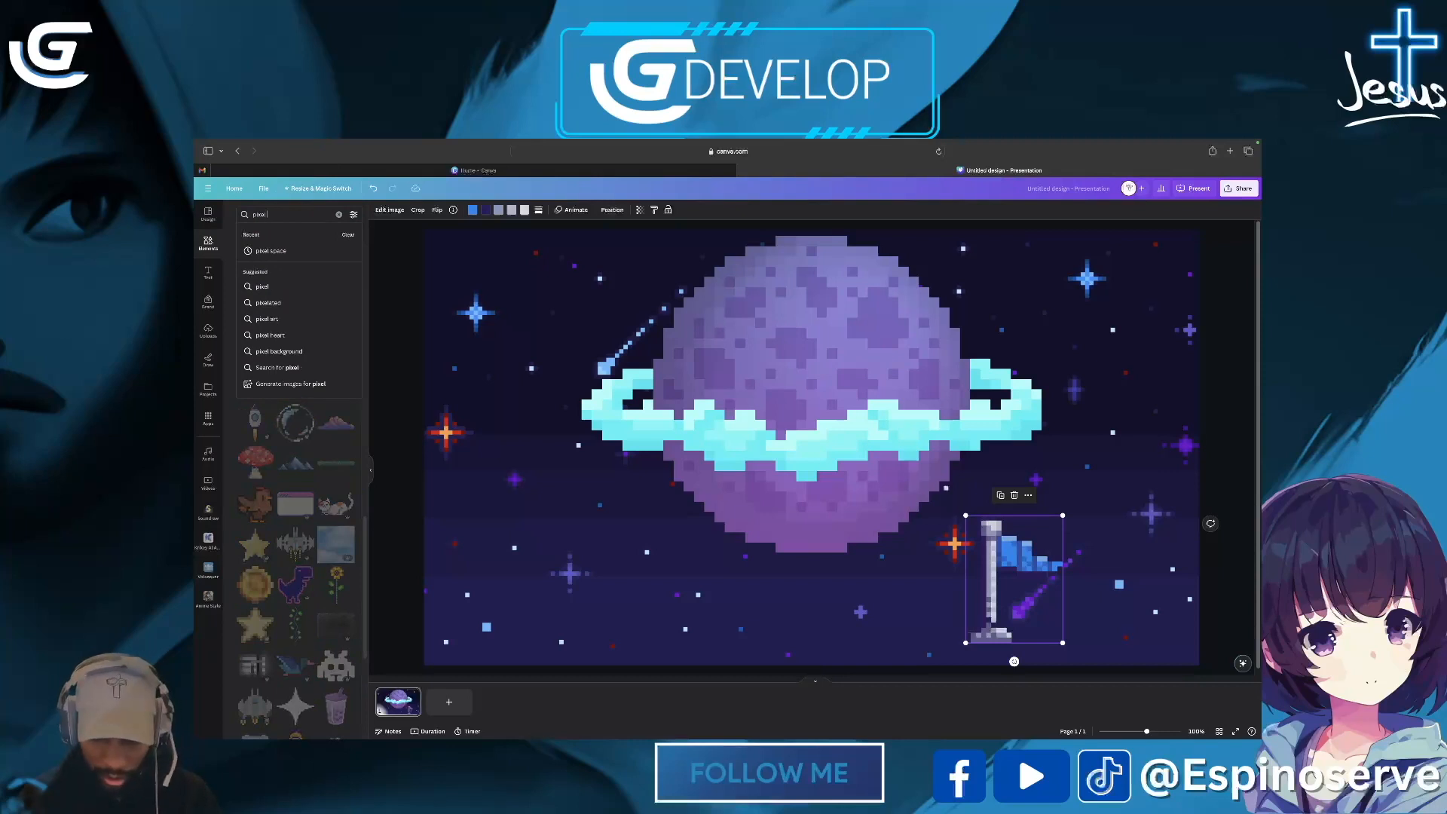
type("as")
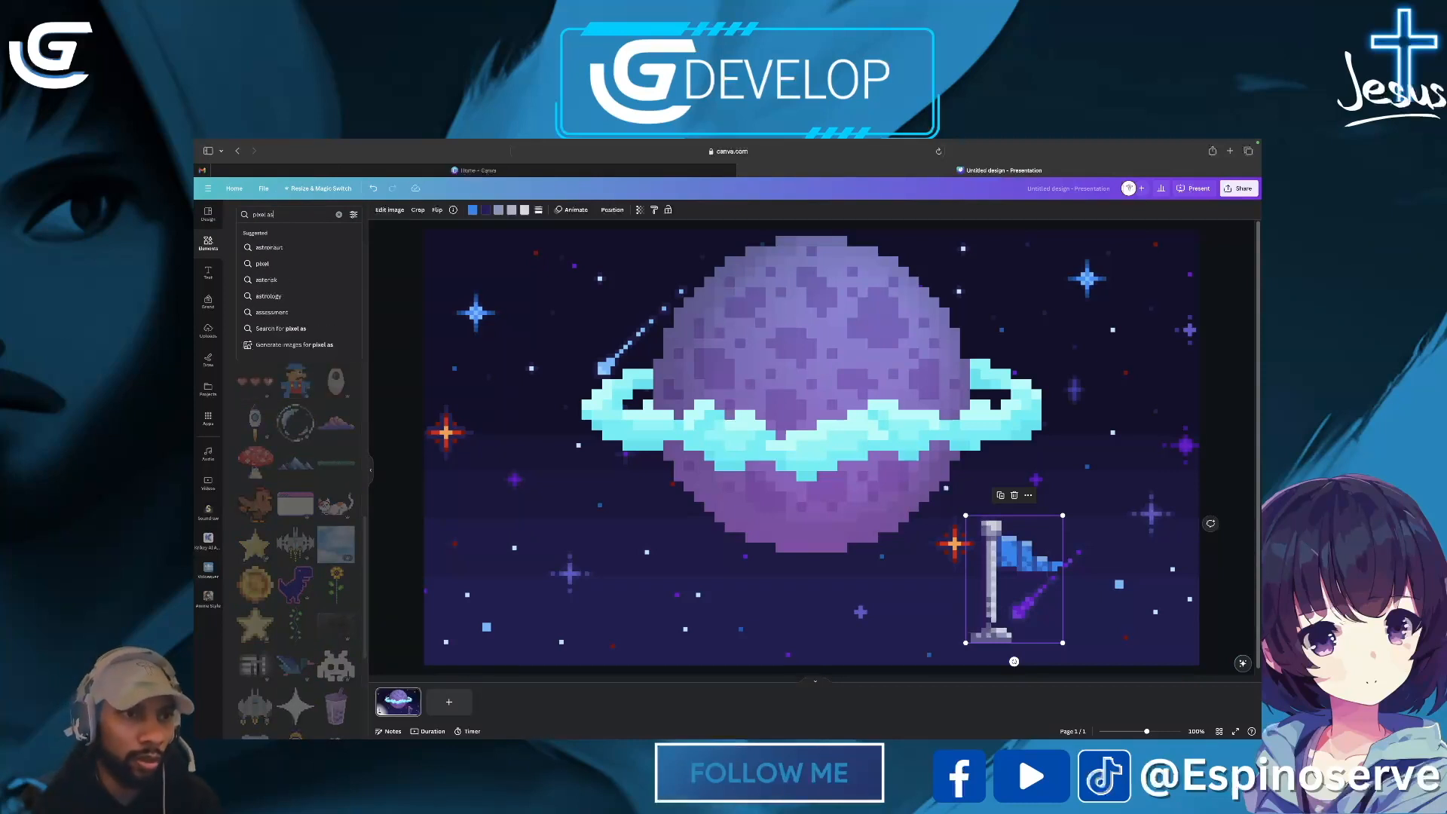
left_click(269, 247)
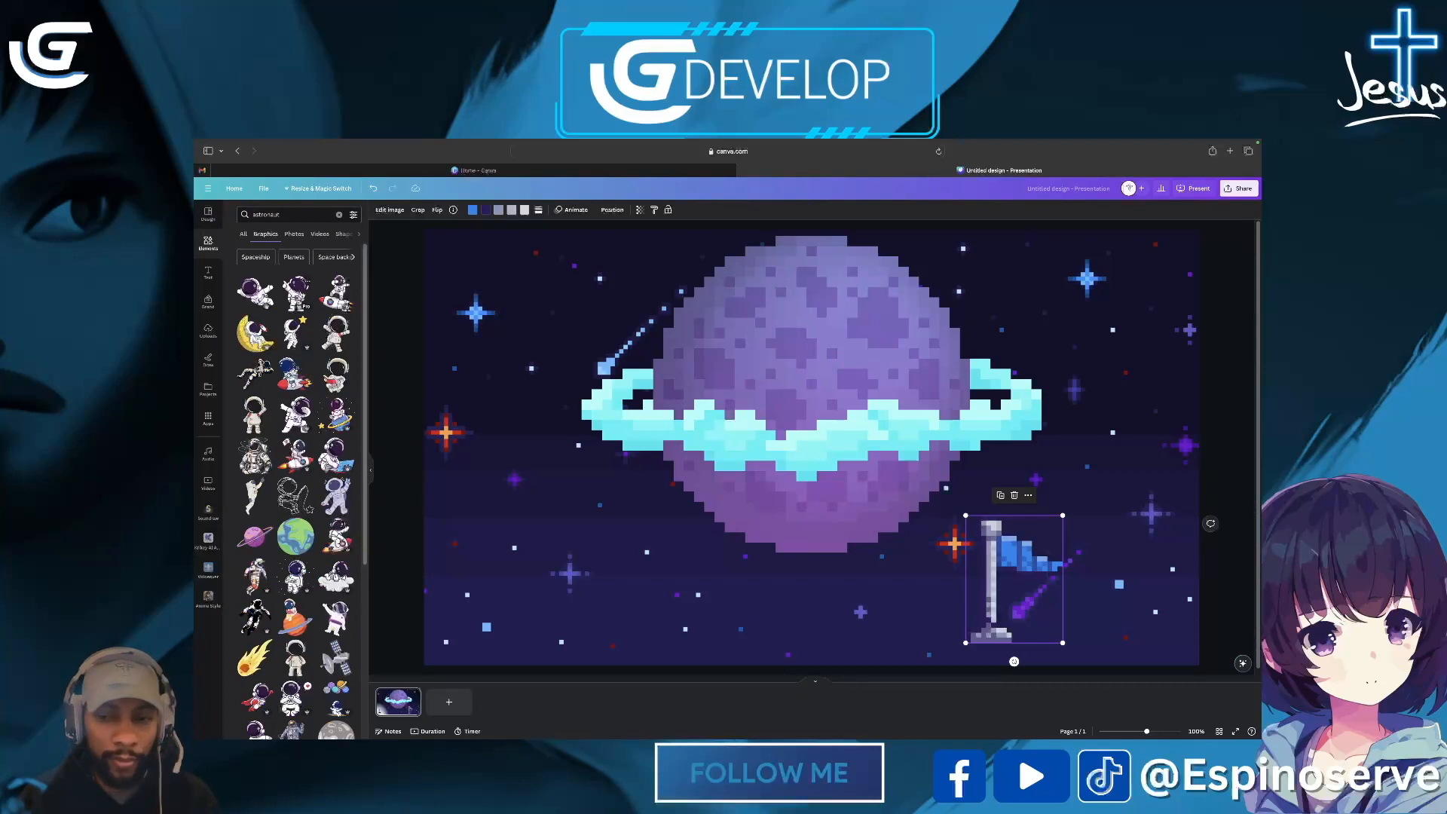
Step: Add the standing astronaut with a raised arm, shrink it and place it directly left of the flag pole
left_click(336, 617)
left_click_drag(765, 408, 881, 548)
left_click_drag(855, 472, 902, 537)
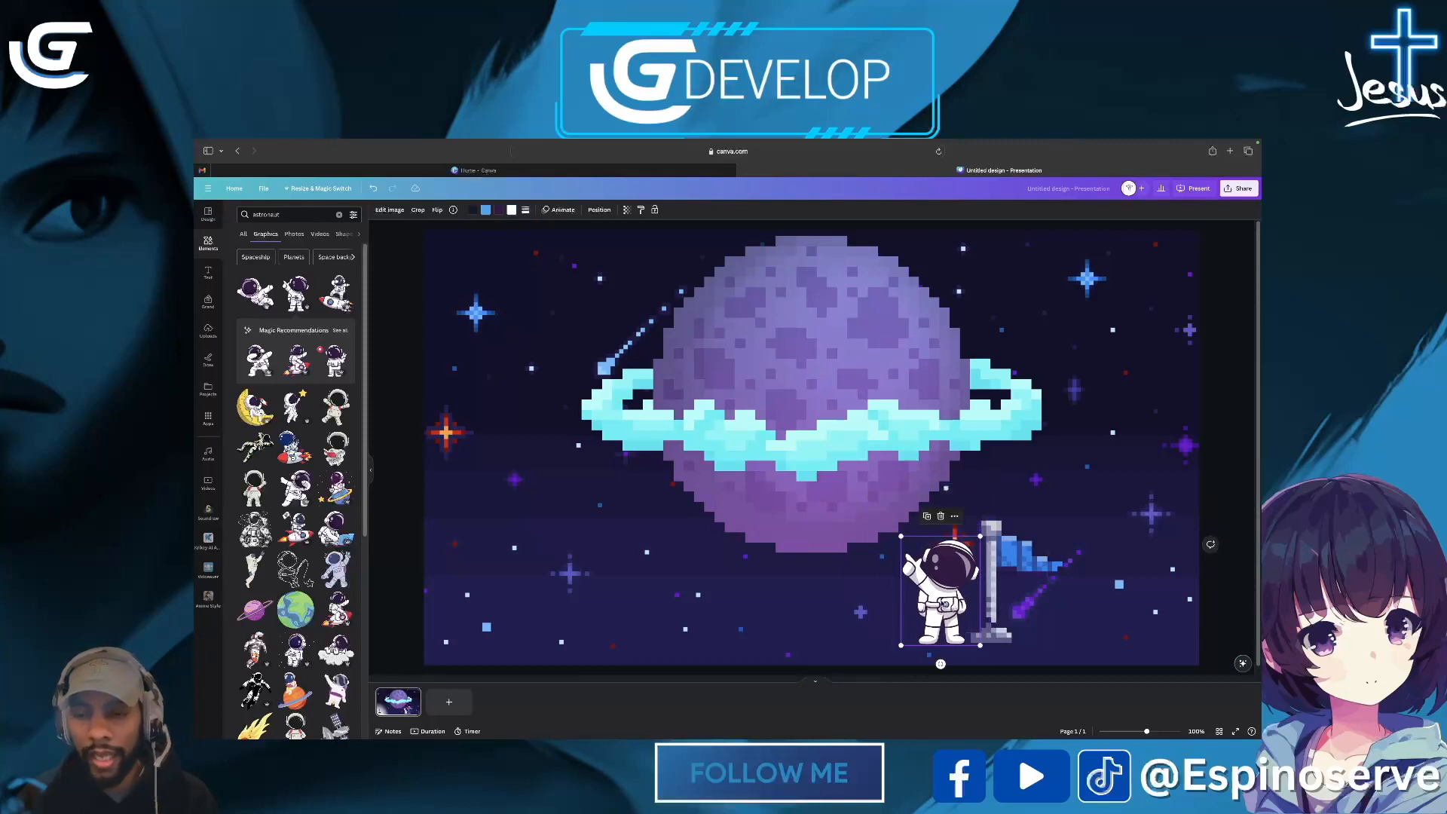
left_click_drag(944, 604, 945, 602)
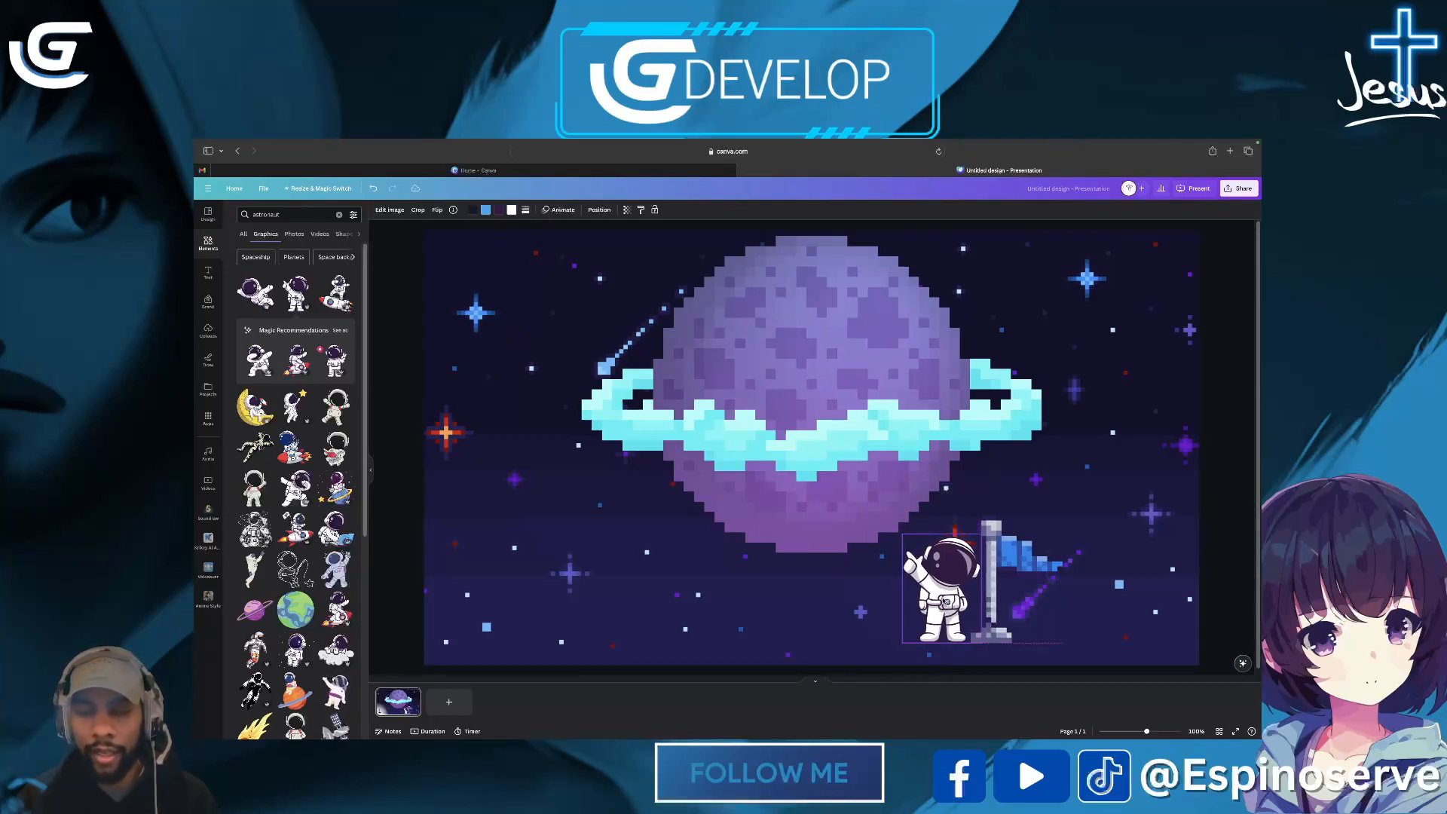
left_click(209, 272)
left_click(294, 279)
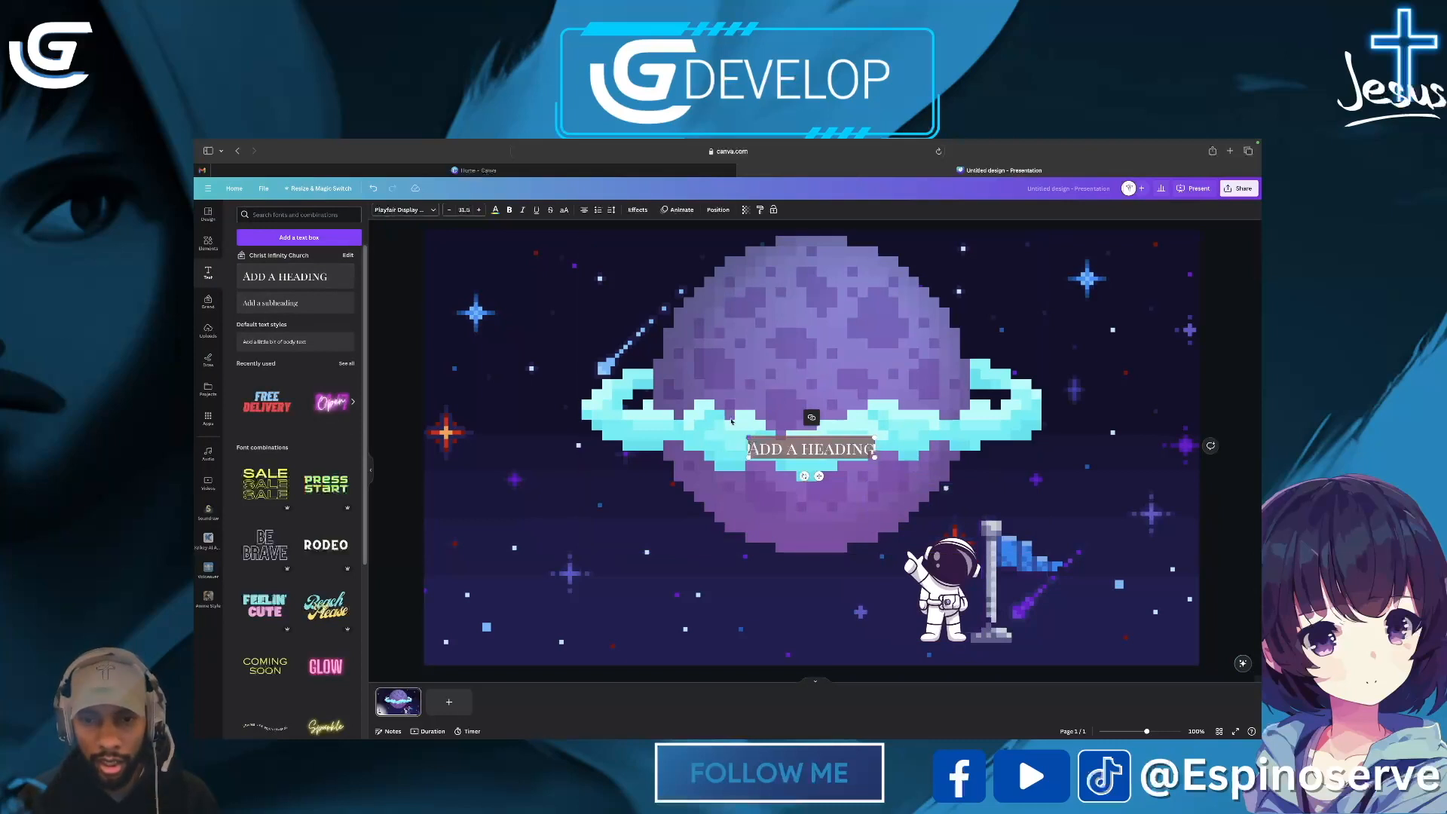
left_click_drag(747, 438, 453, 390)
left_click(754, 445)
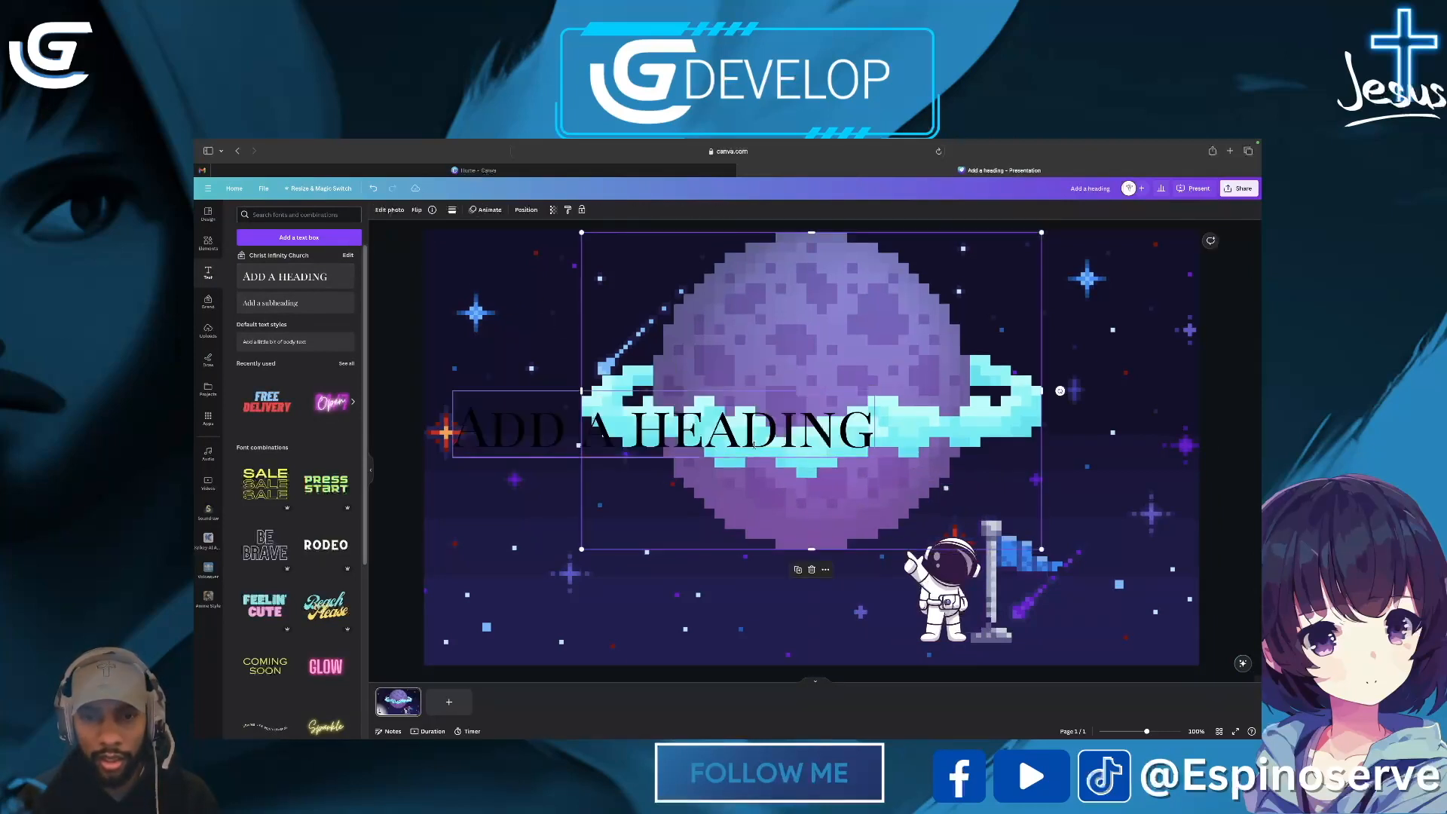
left_click(607, 431)
left_click_drag(535, 424, 618, 449)
key("Delete")
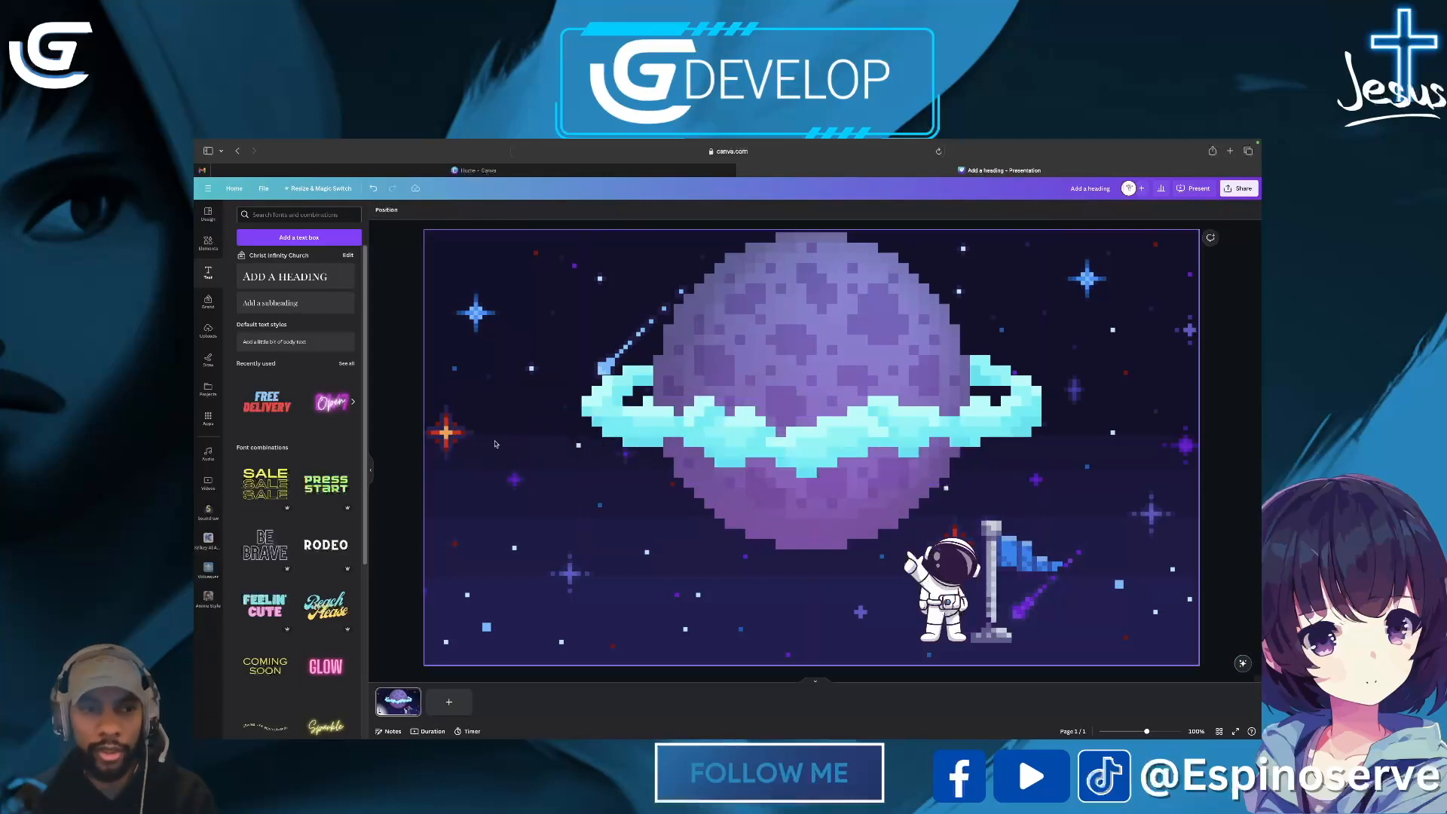
Step: Add the "FREE DELIVERY" styled text to the page and replace the word "FREE" with "SERVE"
left_click(261, 402)
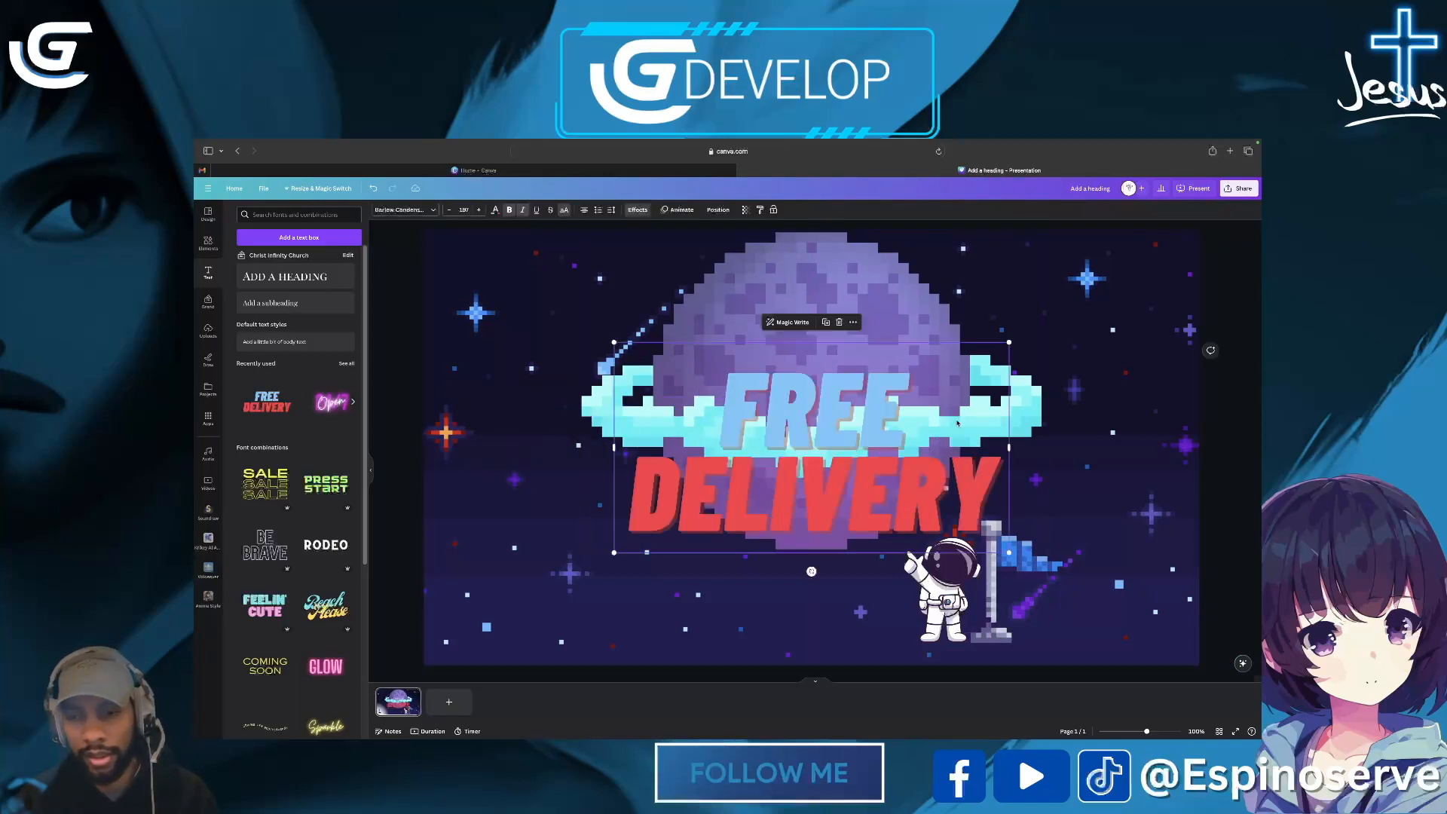
left_click(913, 421)
left_click_drag(913, 421, 734, 407)
type("SERVE")
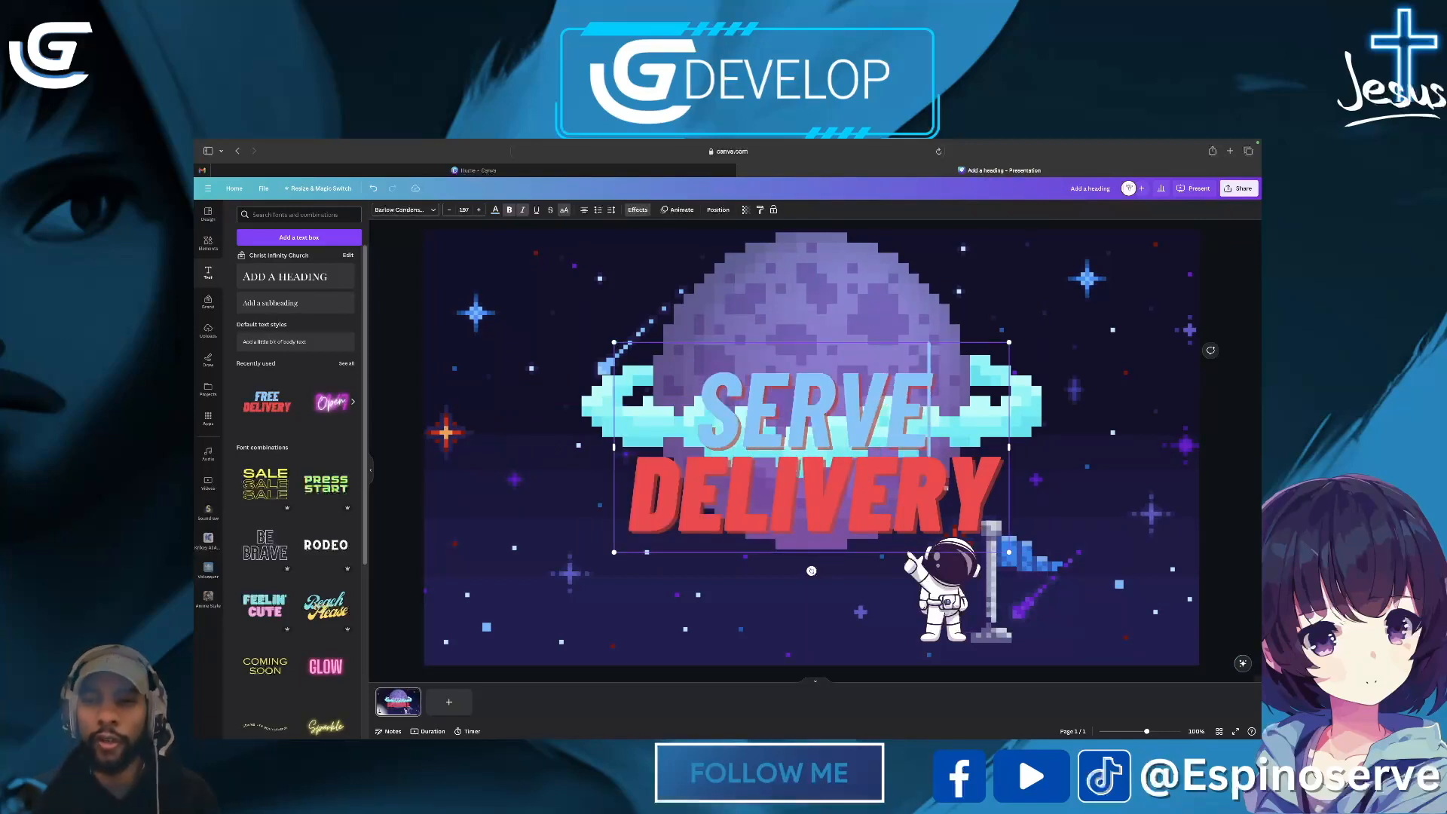
Step: Try "GDEV" in place of "DELIVERY" on the second line of the styled text
left_click_drag(996, 498, 647, 495)
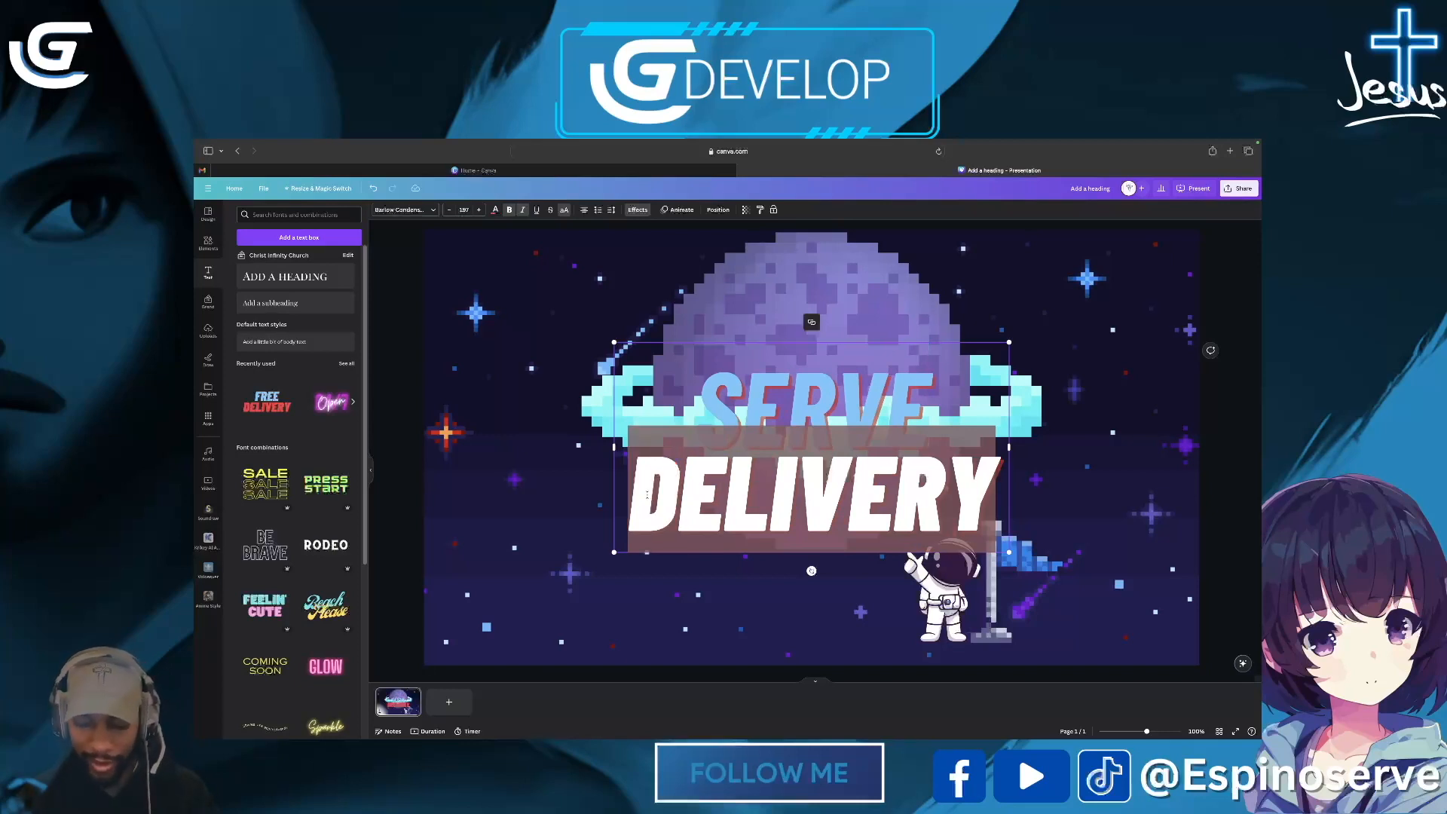
type("V")
key("BackSpace")
type("\\")
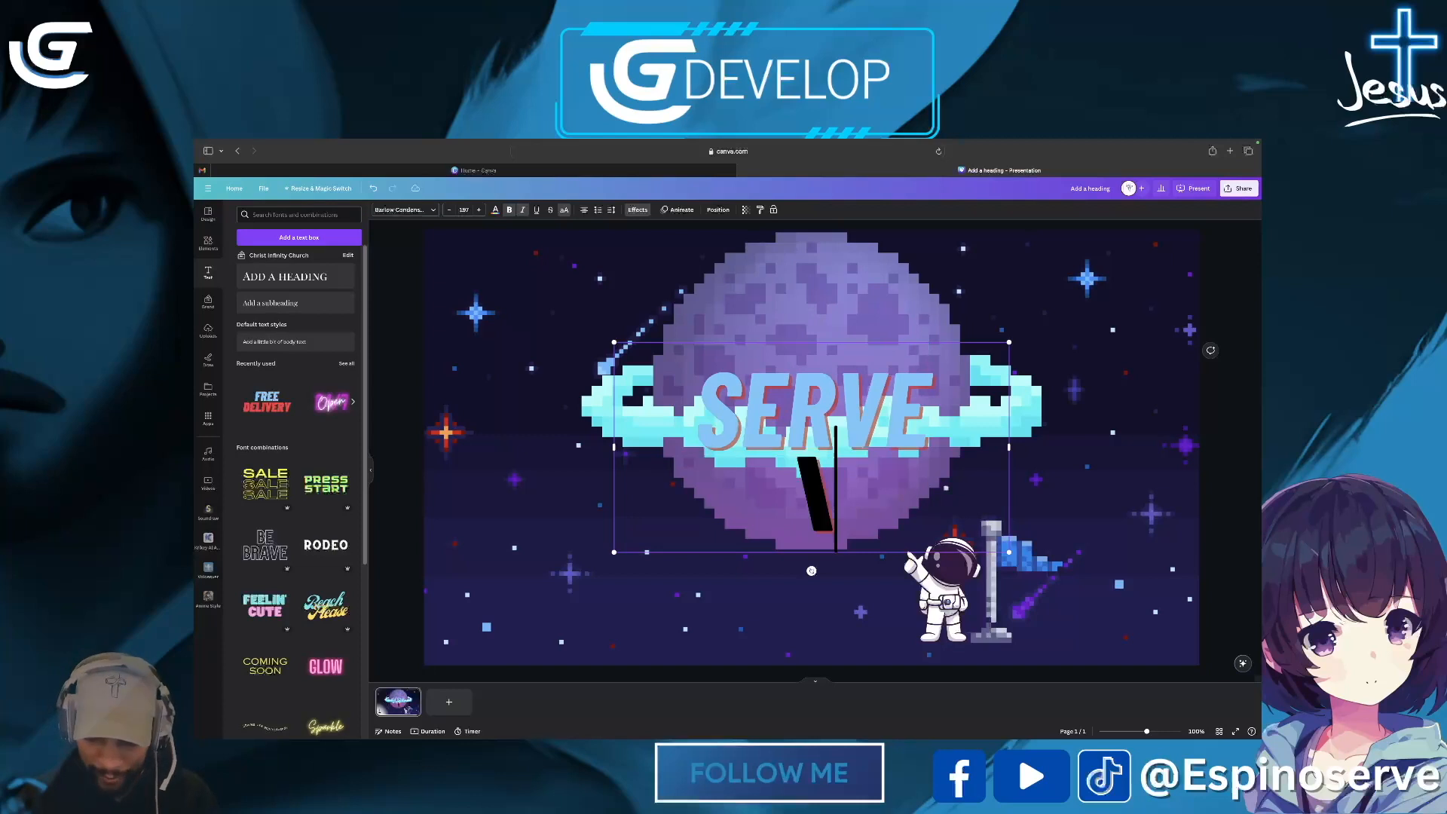
key("BackSpace")
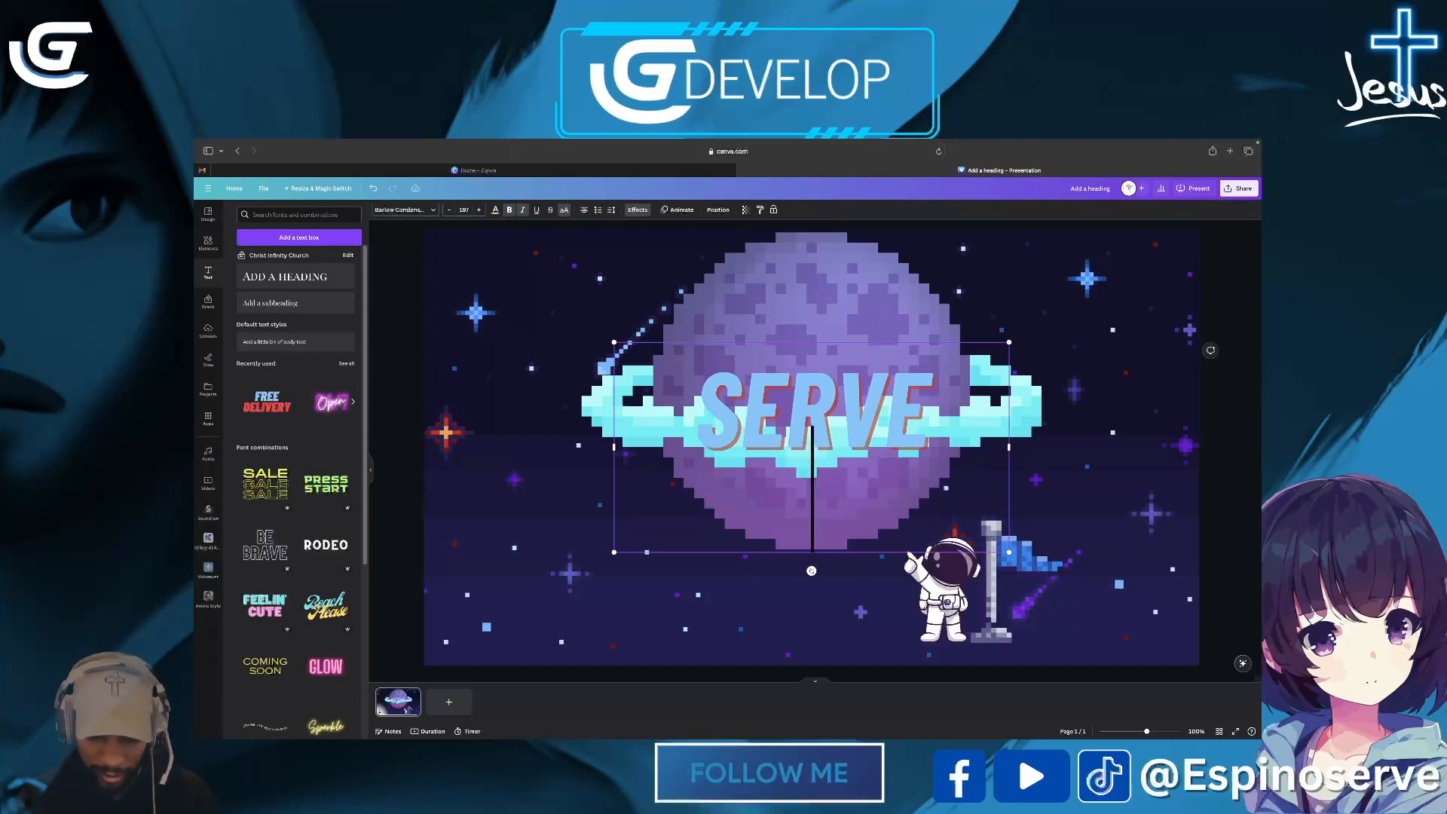
type("GD")
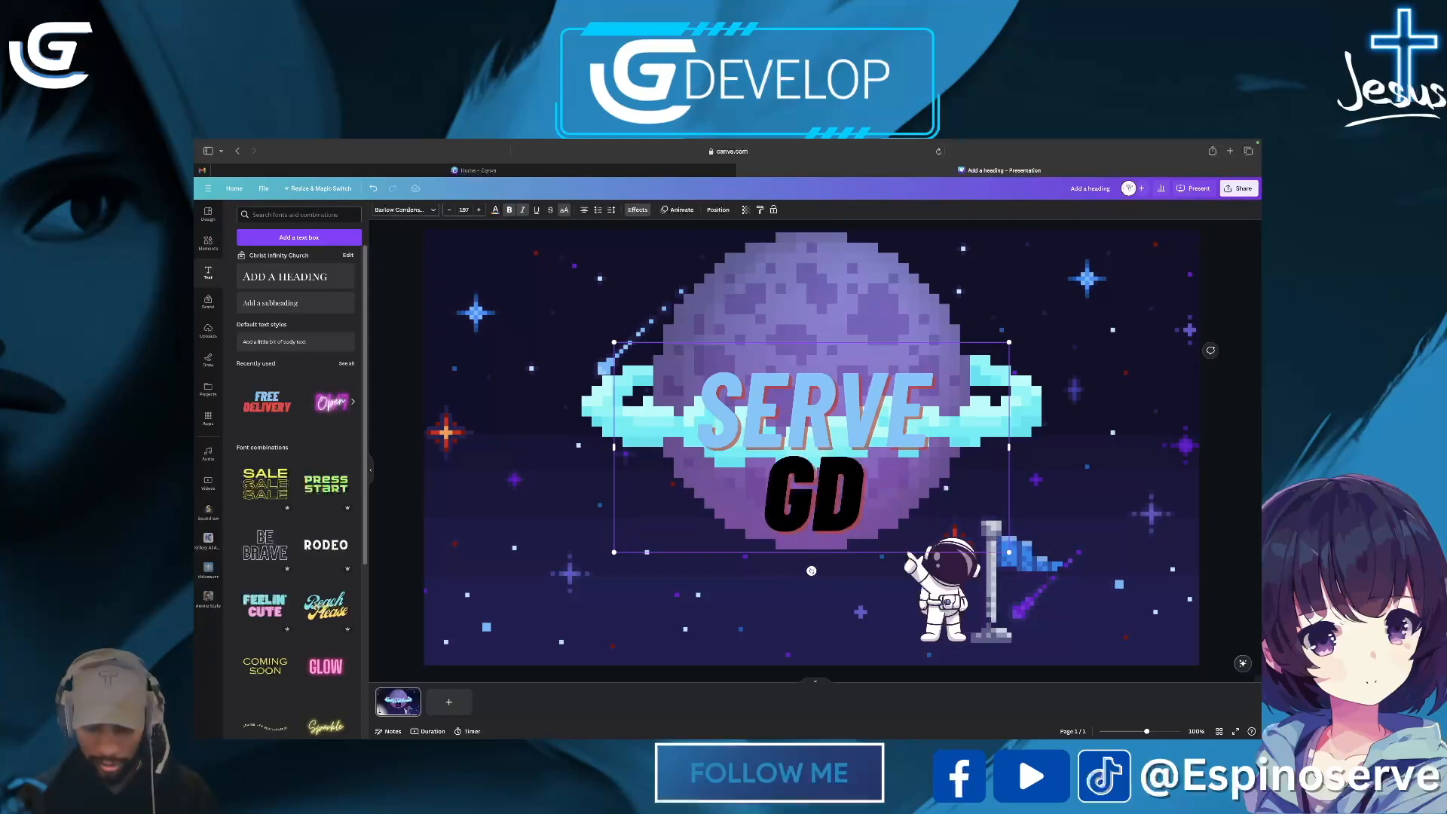
type("EVE")
key("BackSpace")
key("BackSpace")
key("BackSpace")
key("BackSpace")
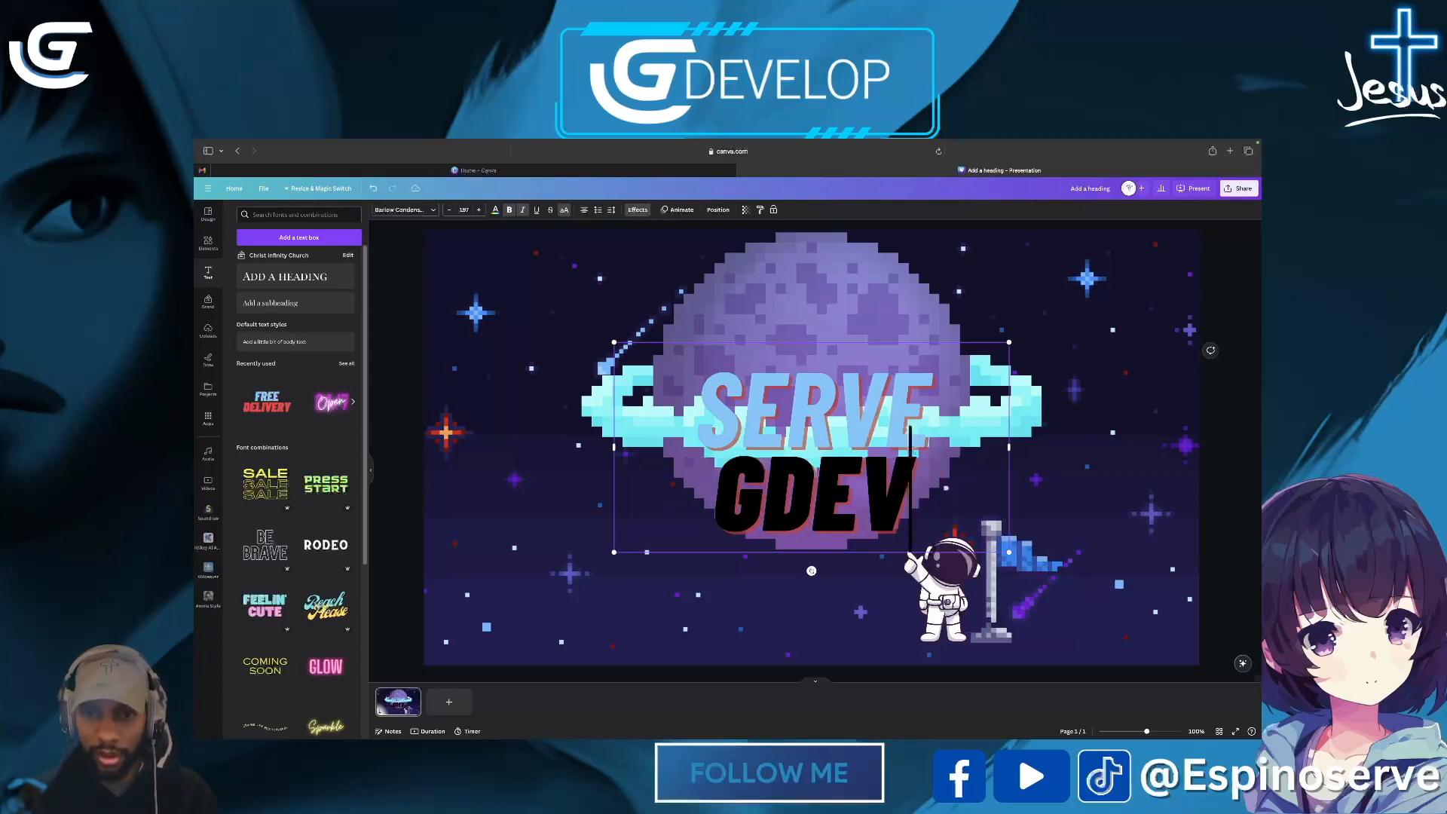
Step: Replace "GDEV" on the second line of the styled title with "PLANET" in the same blue style as "SERVE"
key("BackSpace")
key("BackSpace")
type("PLA")
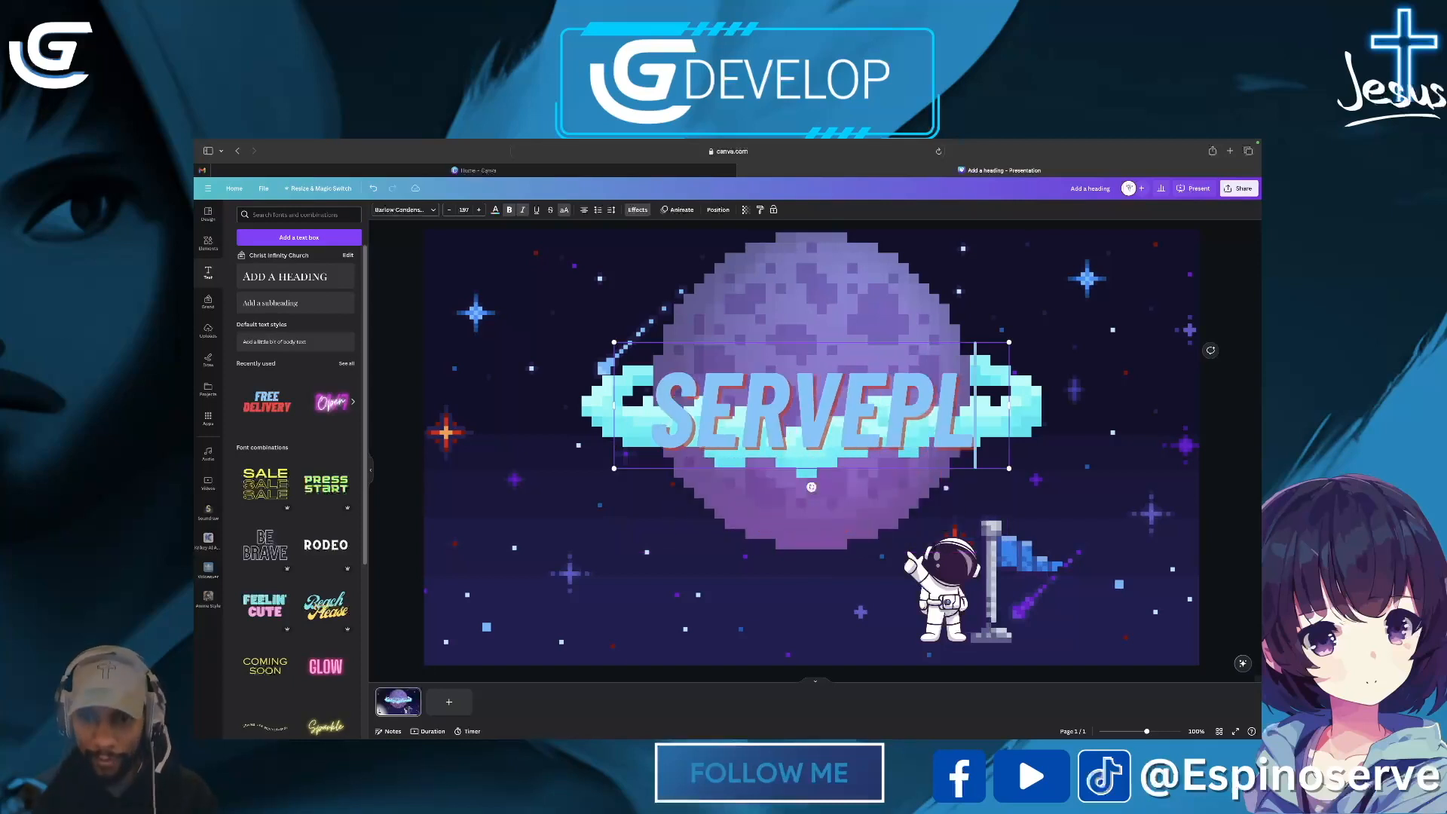
key("BackSpace")
key("BackSpace")
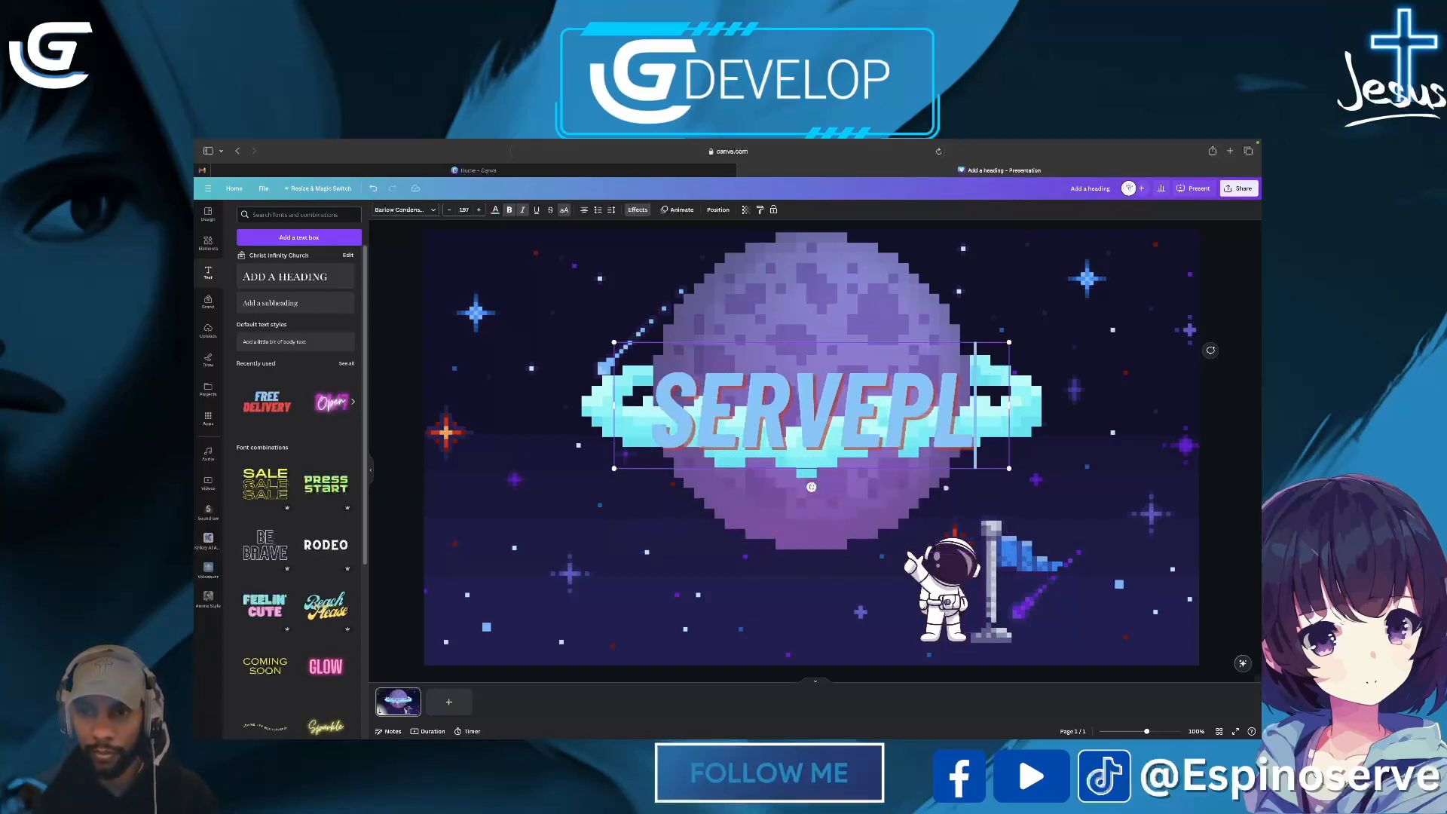
key("BackSpace")
key("Return")
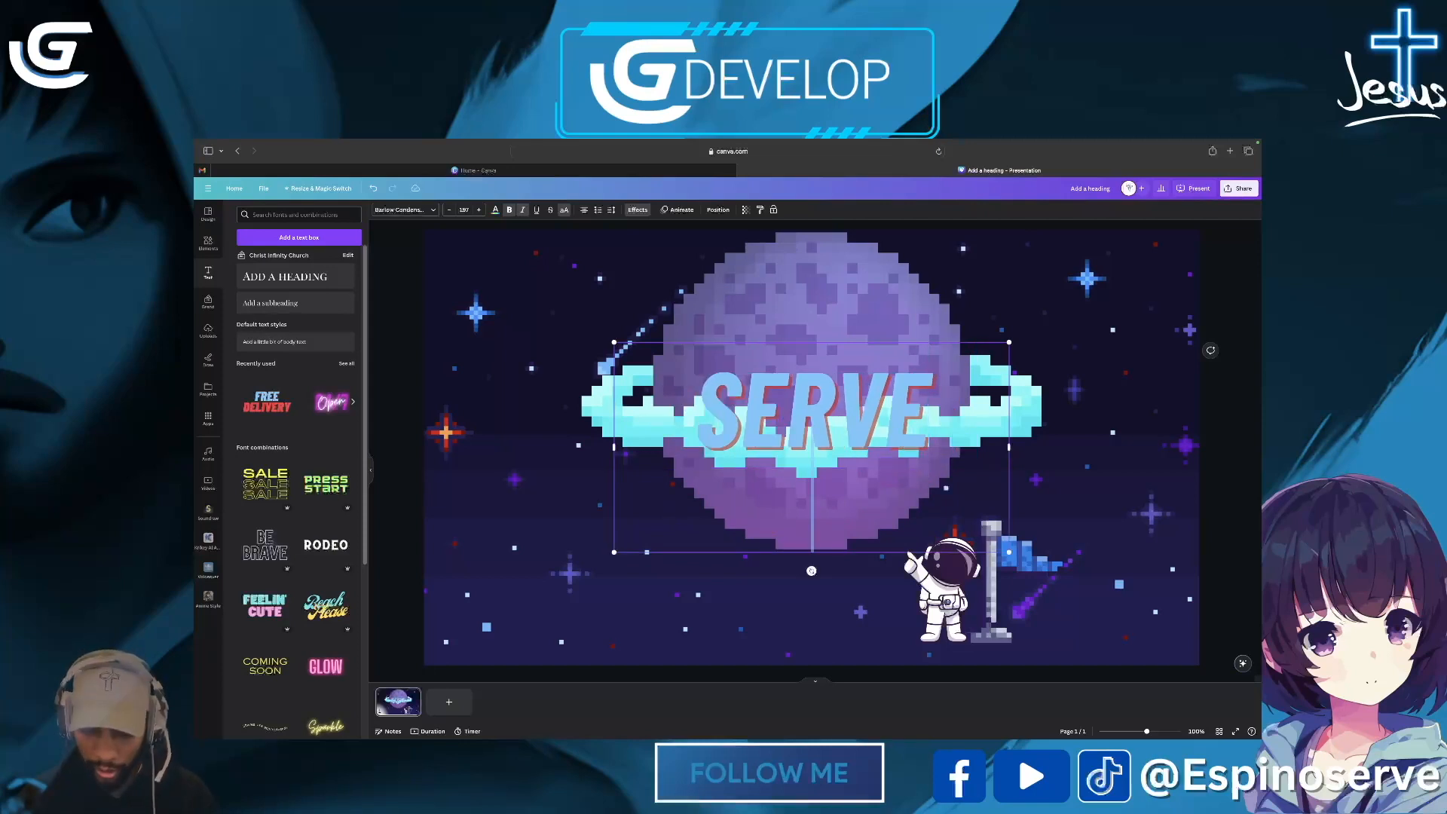
type("PLABT")
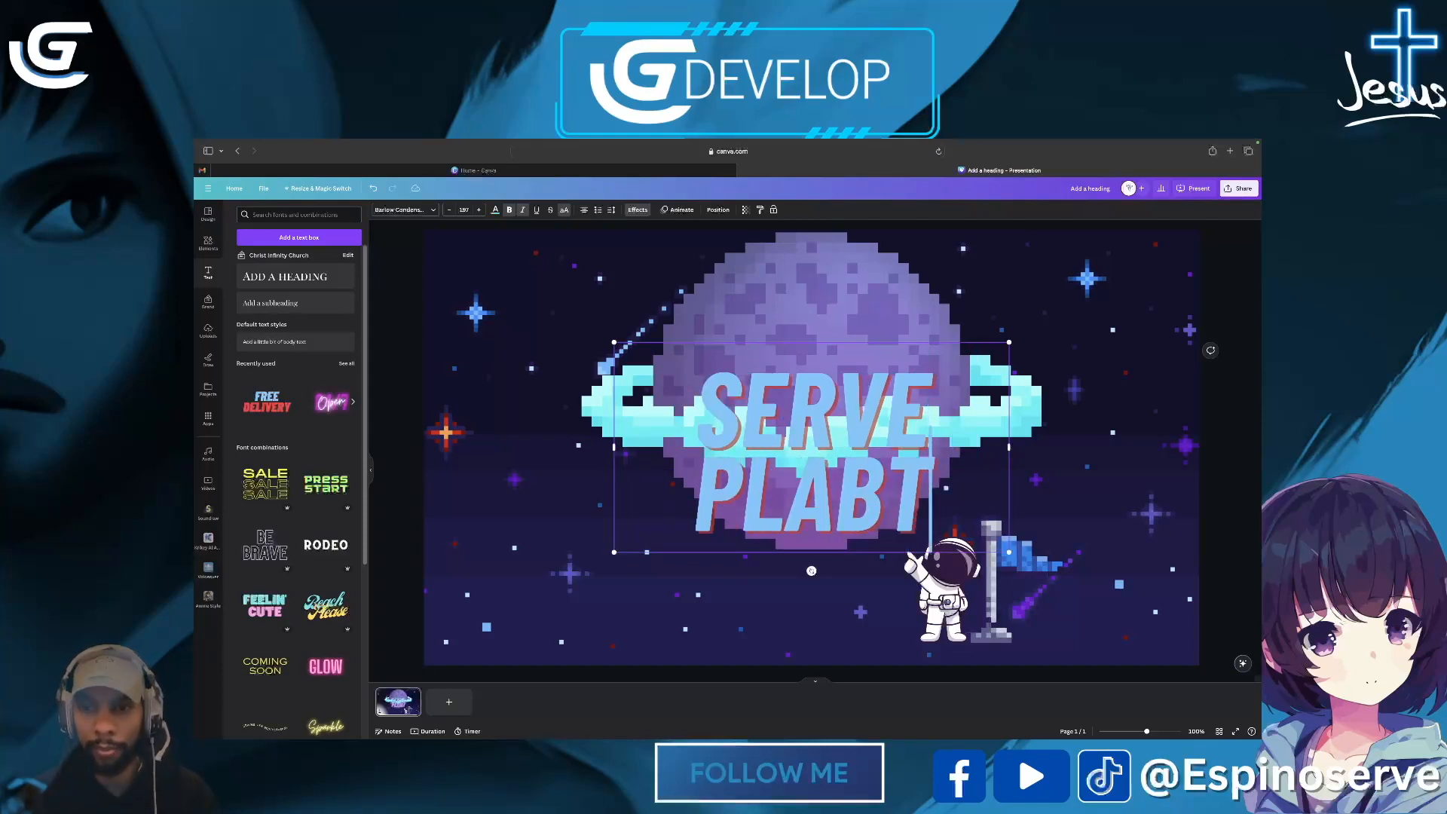
key("BackSpace")
key("BackSpace")
type("NET")
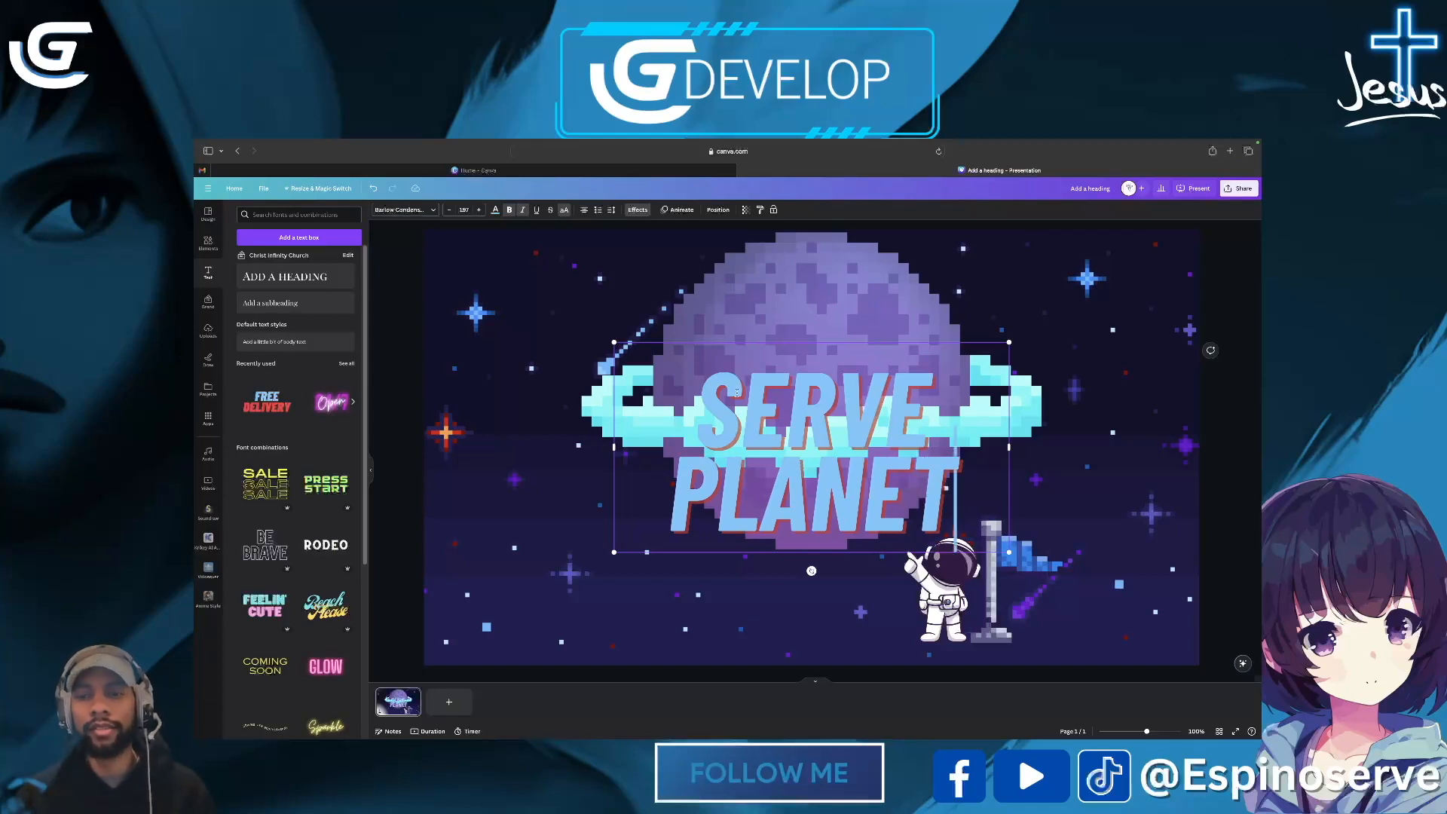
Step: Enlarge the "SERVE PLANET" title over the left half of the page and give it the Neon effect
left_click_drag(799, 514, 624, 413)
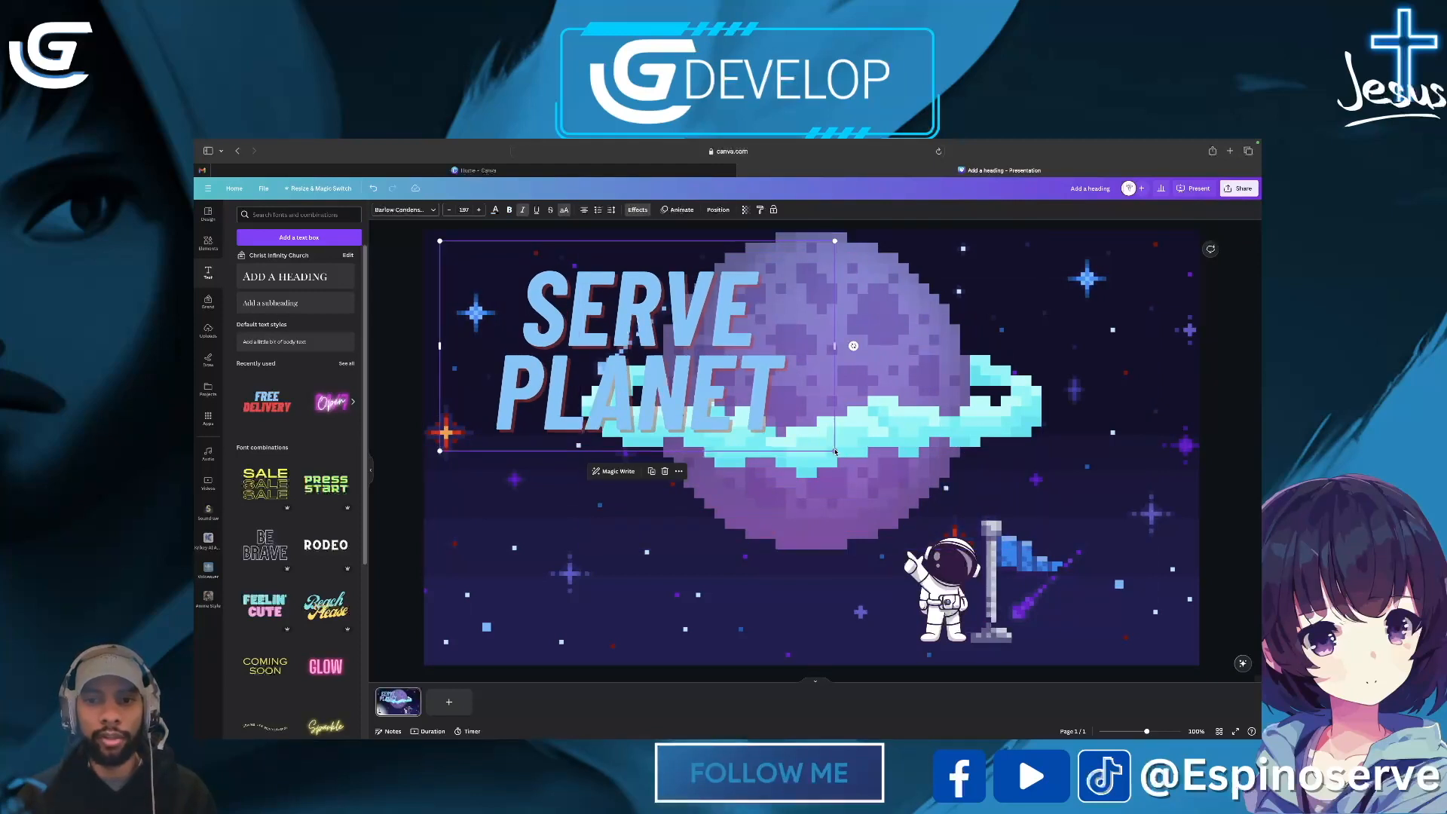
left_click_drag(835, 451, 939, 506)
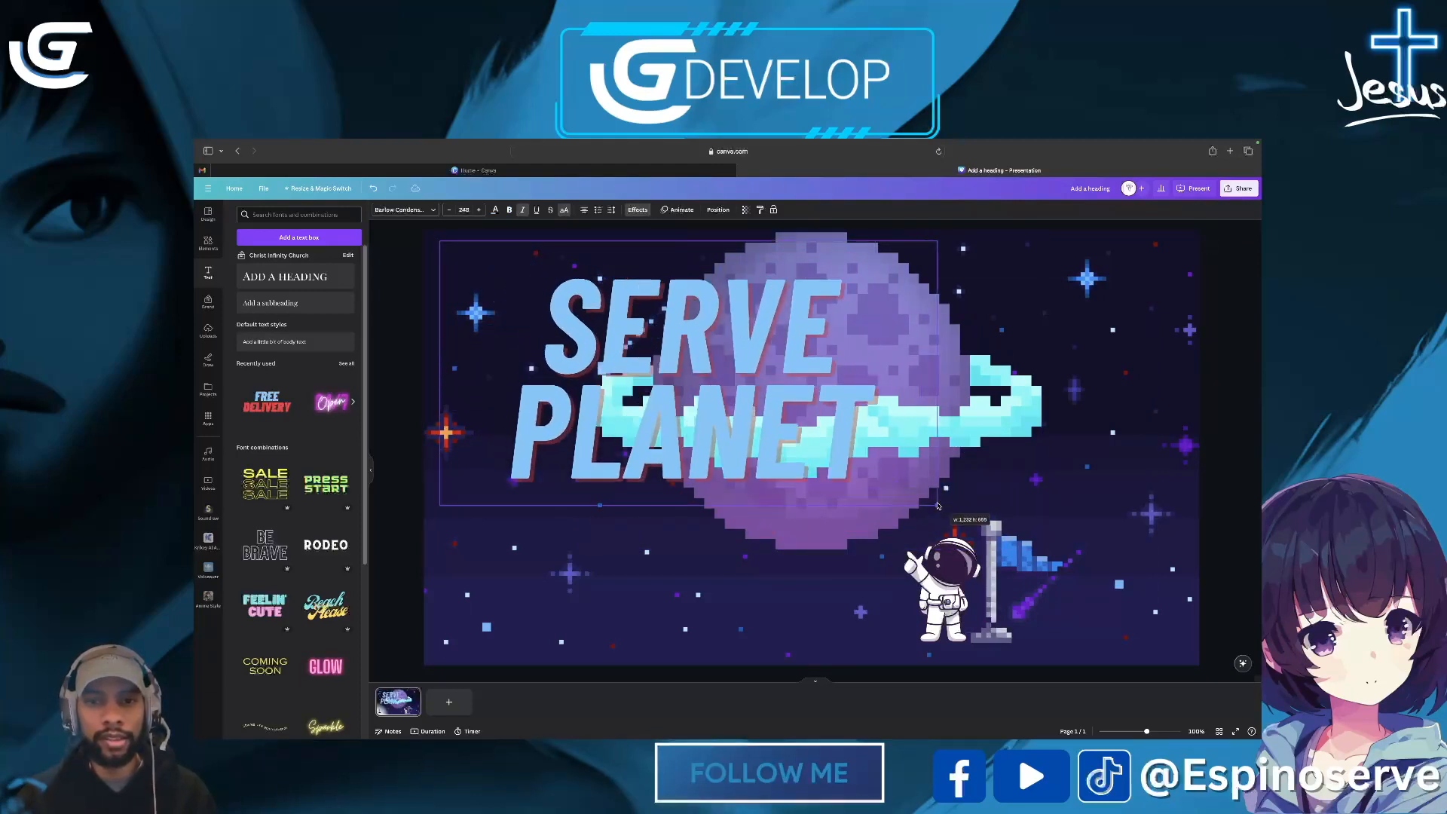
left_click_drag(808, 407, 800, 458)
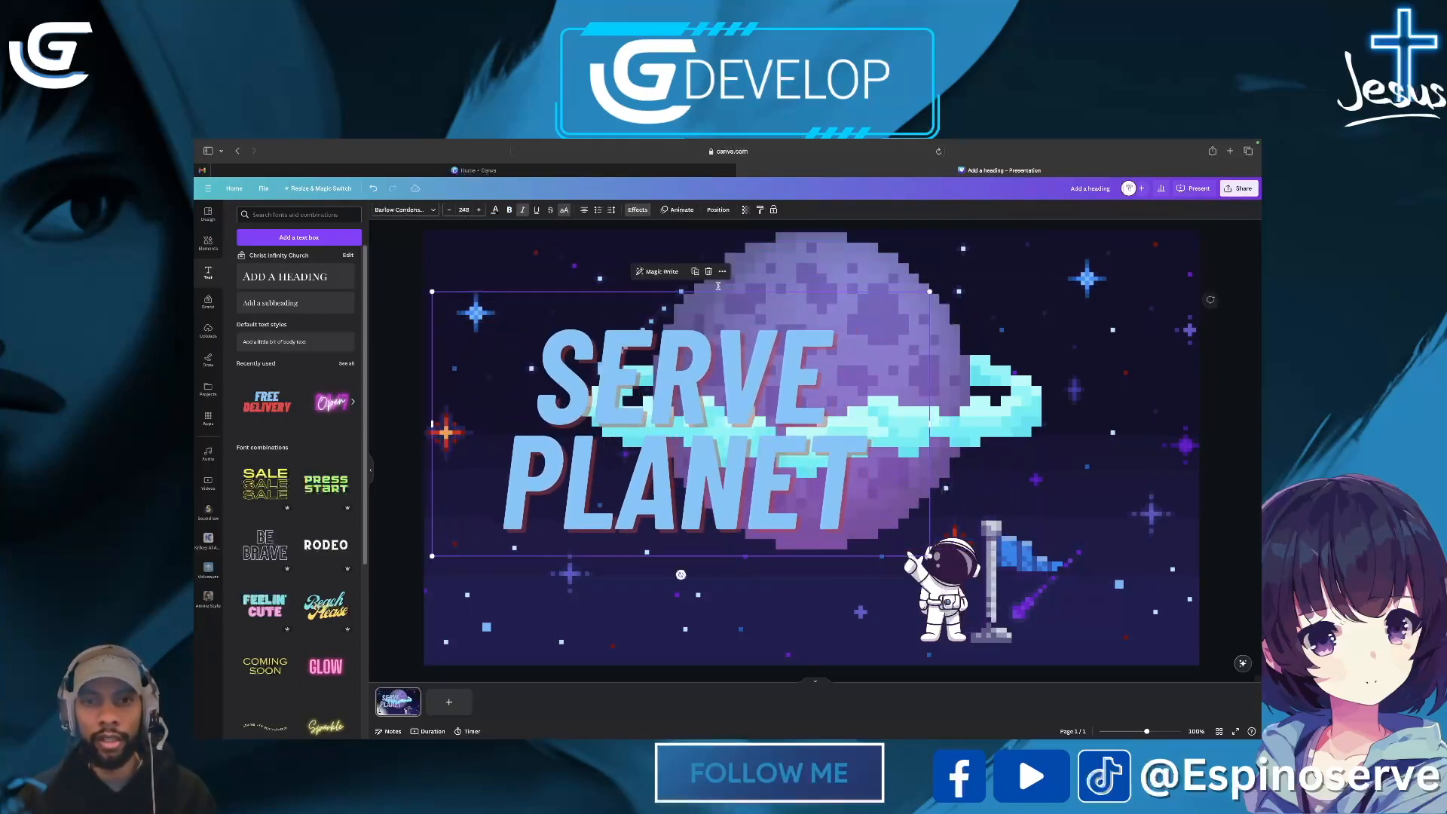
left_click(638, 210)
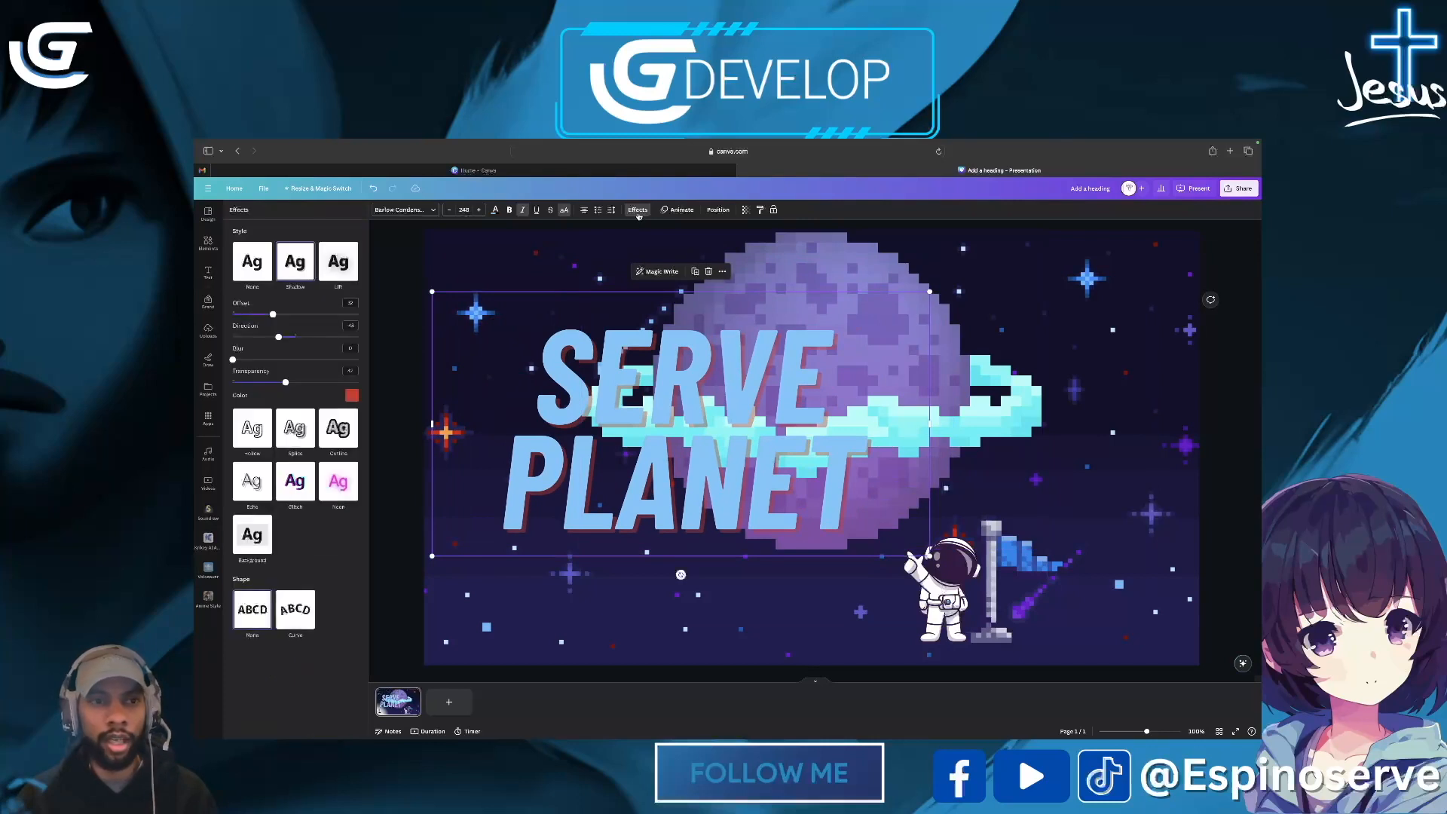
left_click(338, 486)
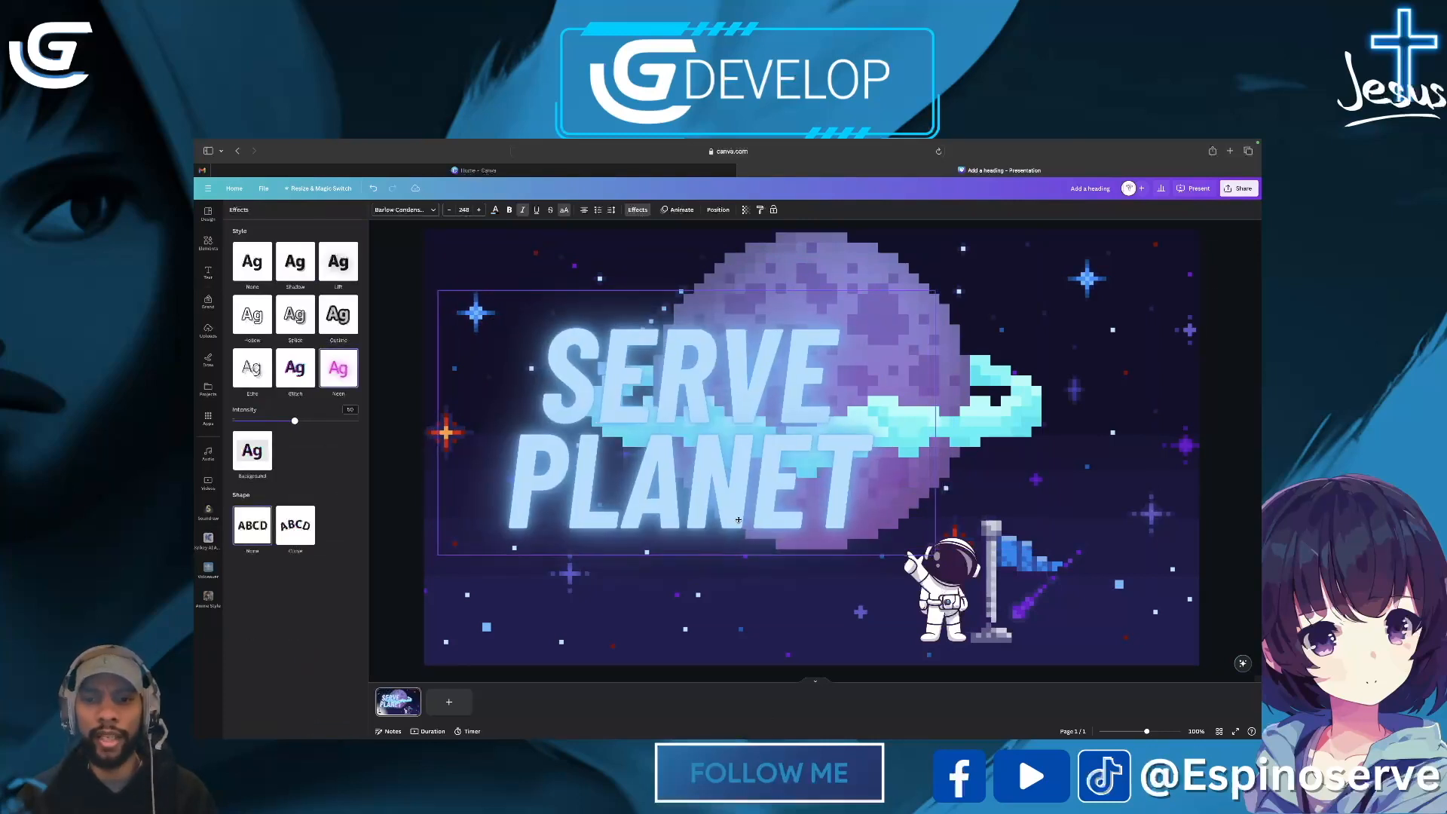
Step: Enlarge the astronaut at the page's lower edge and reposition the flag directly beside it
left_click(935, 616)
left_click_drag(935, 619, 914, 622)
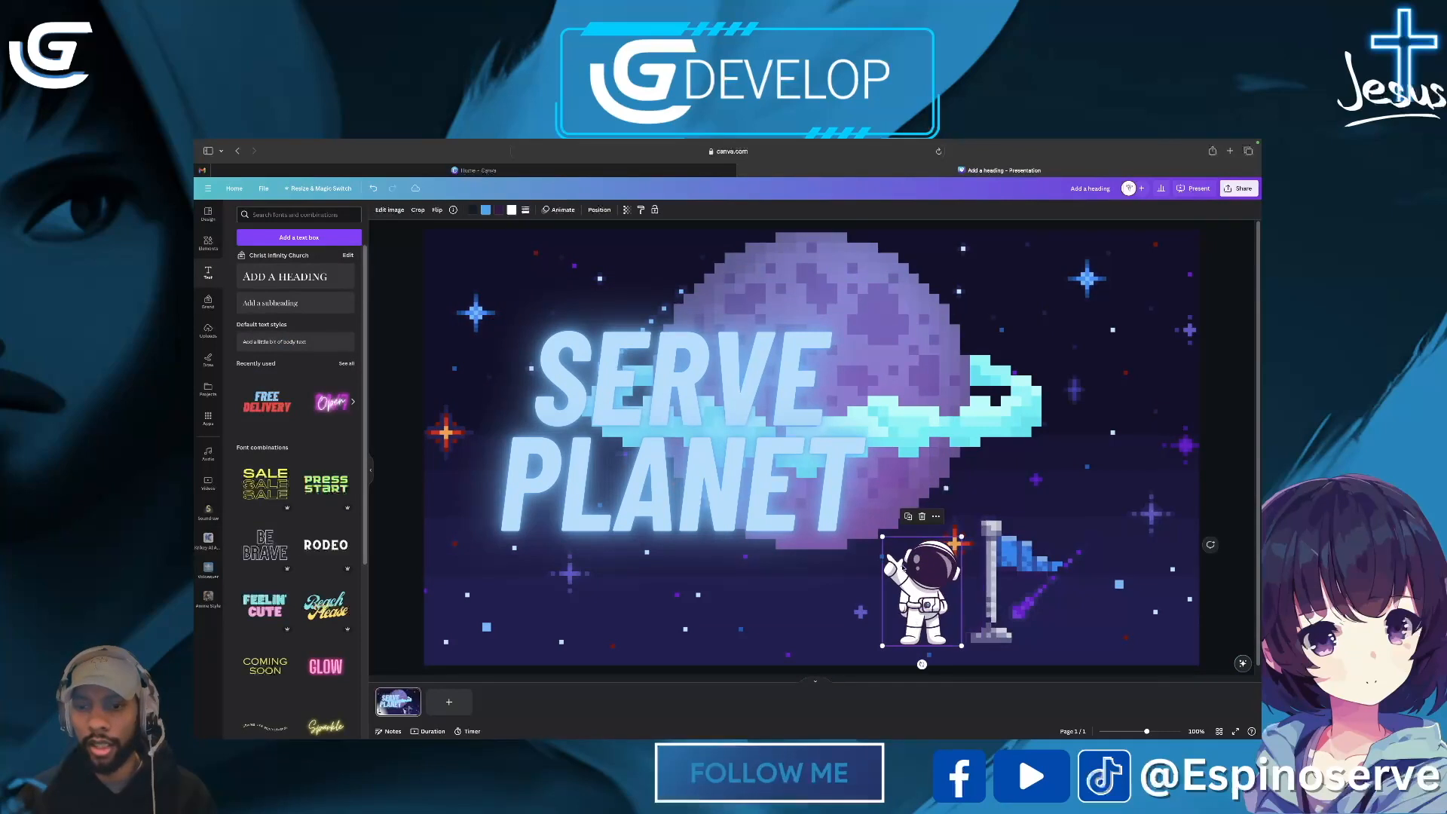
left_click_drag(882, 536, 858, 503)
left_click_drag(948, 636, 974, 660)
left_click_drag(1037, 620, 1035, 599)
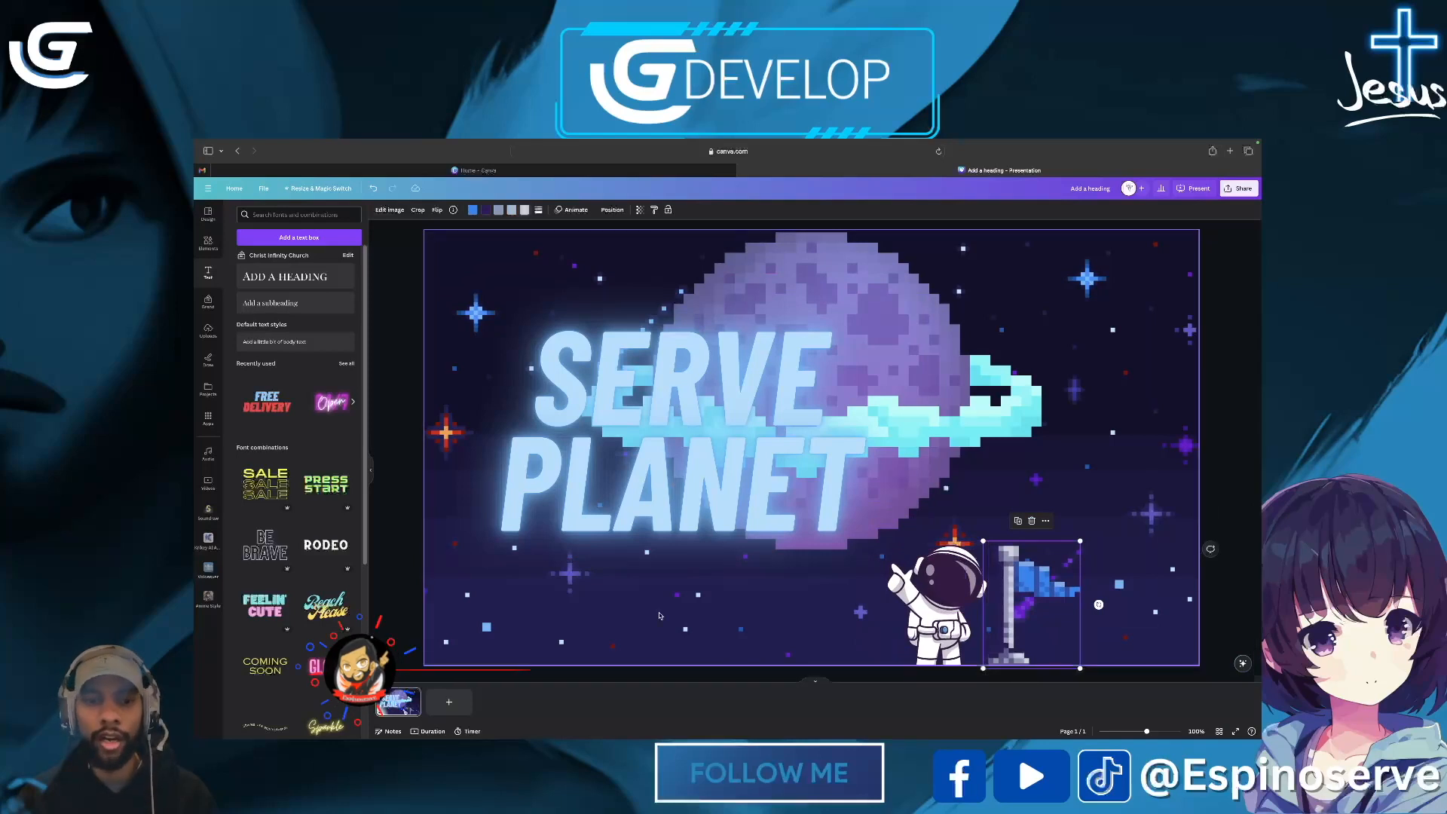
Step: Duplicate the finished title page as a second page and delete the extra blank page
left_click(455, 713)
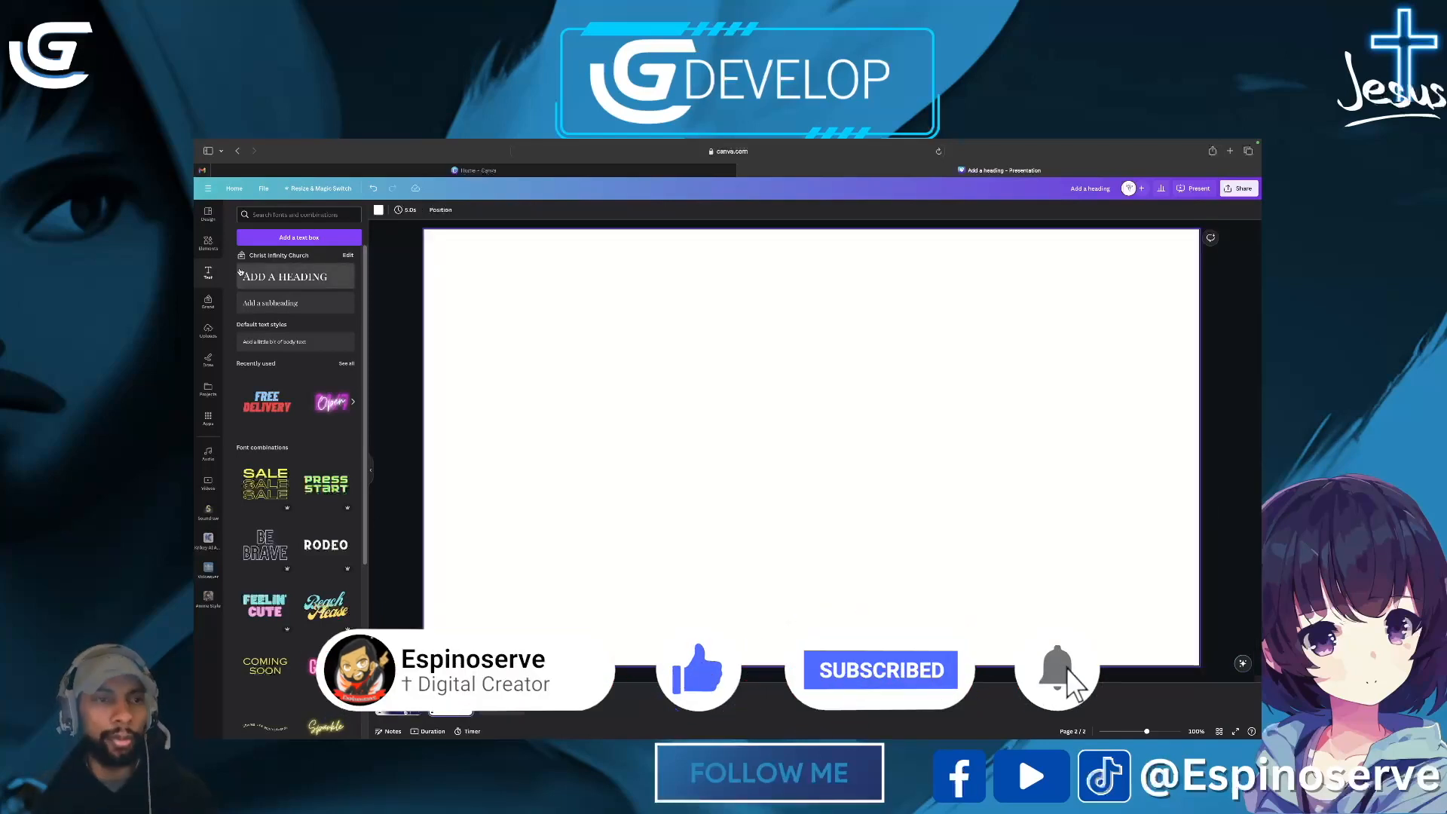
left_click(401, 708)
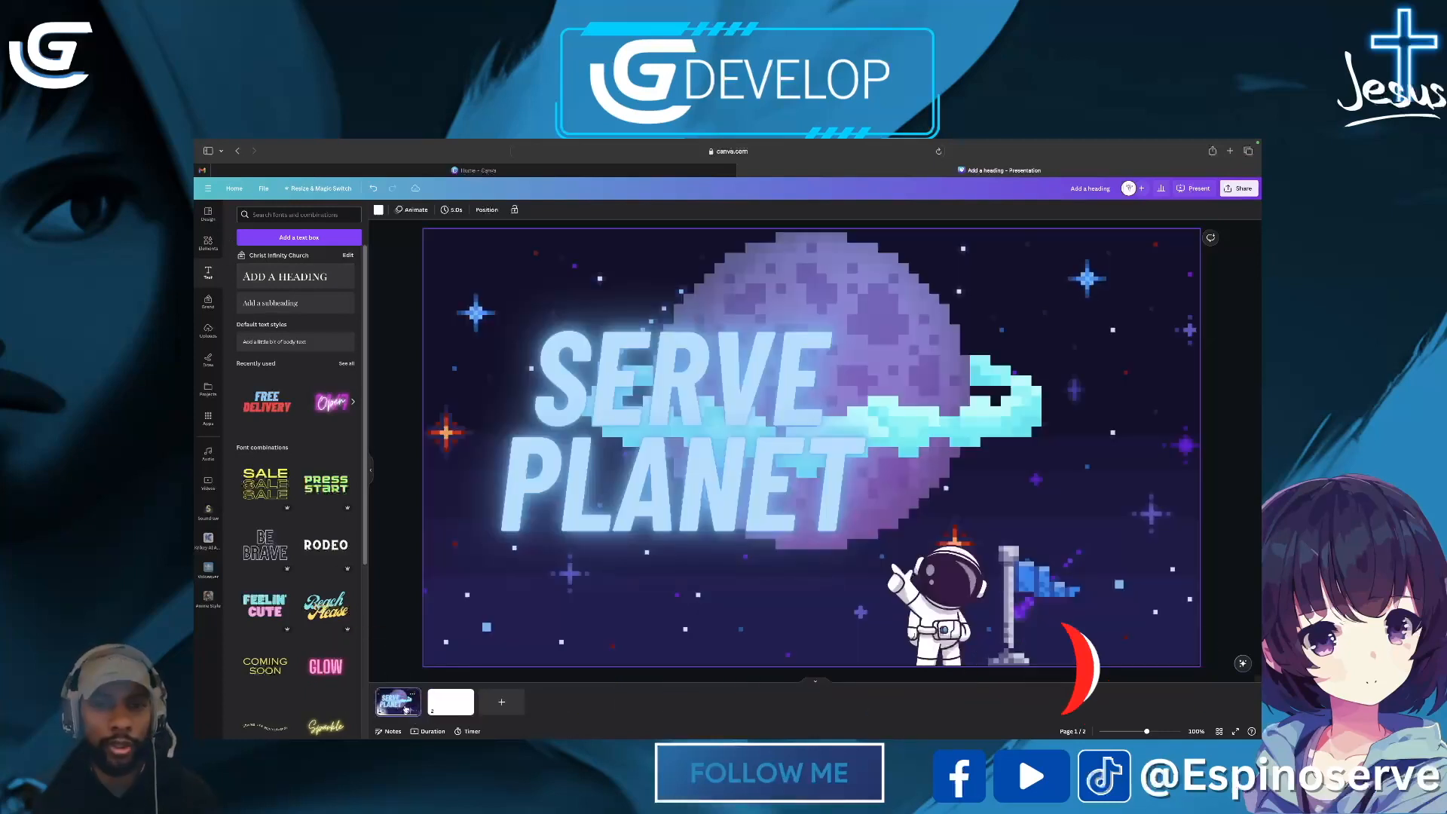
right_click(407, 711)
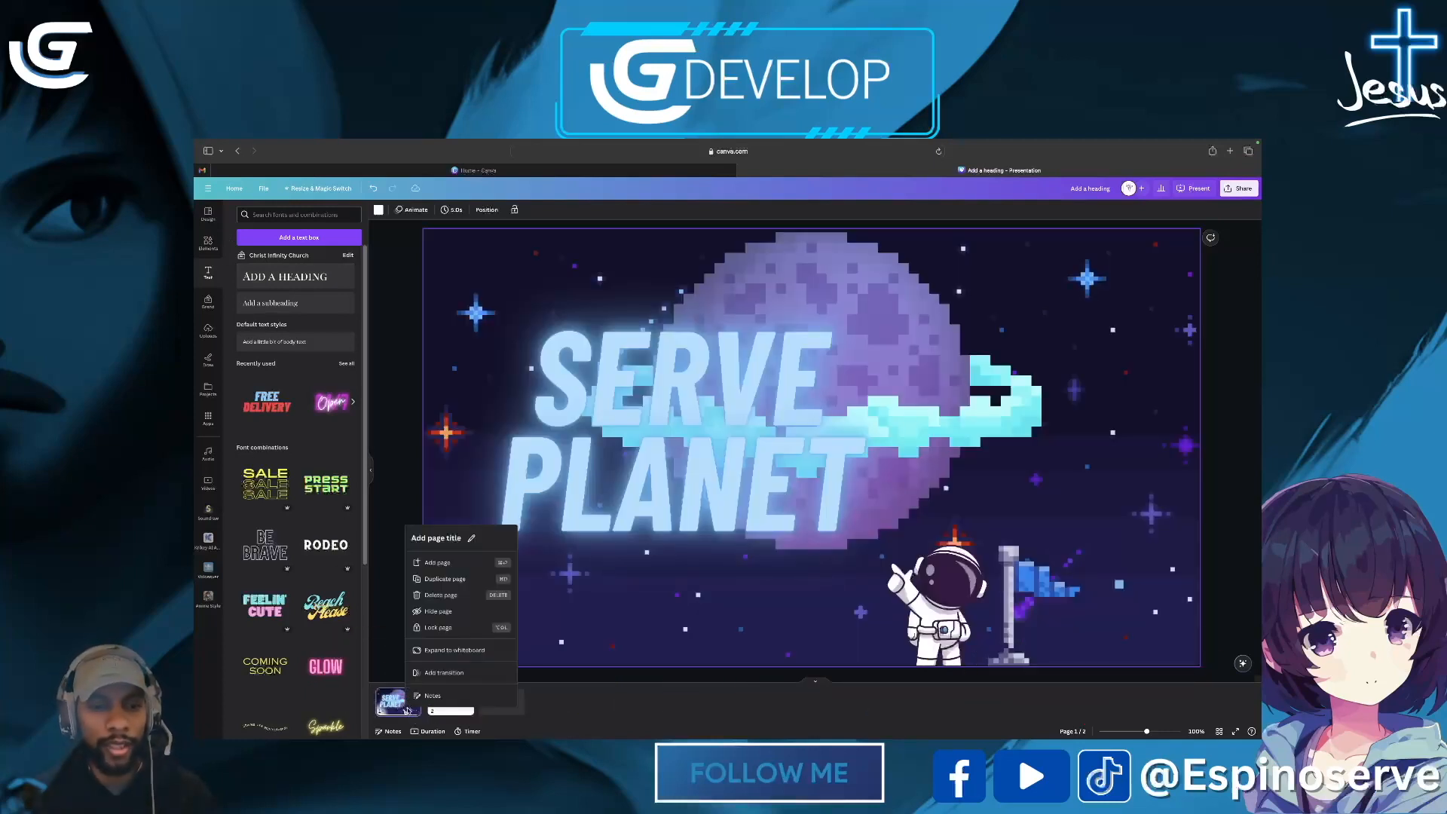
left_click(452, 579)
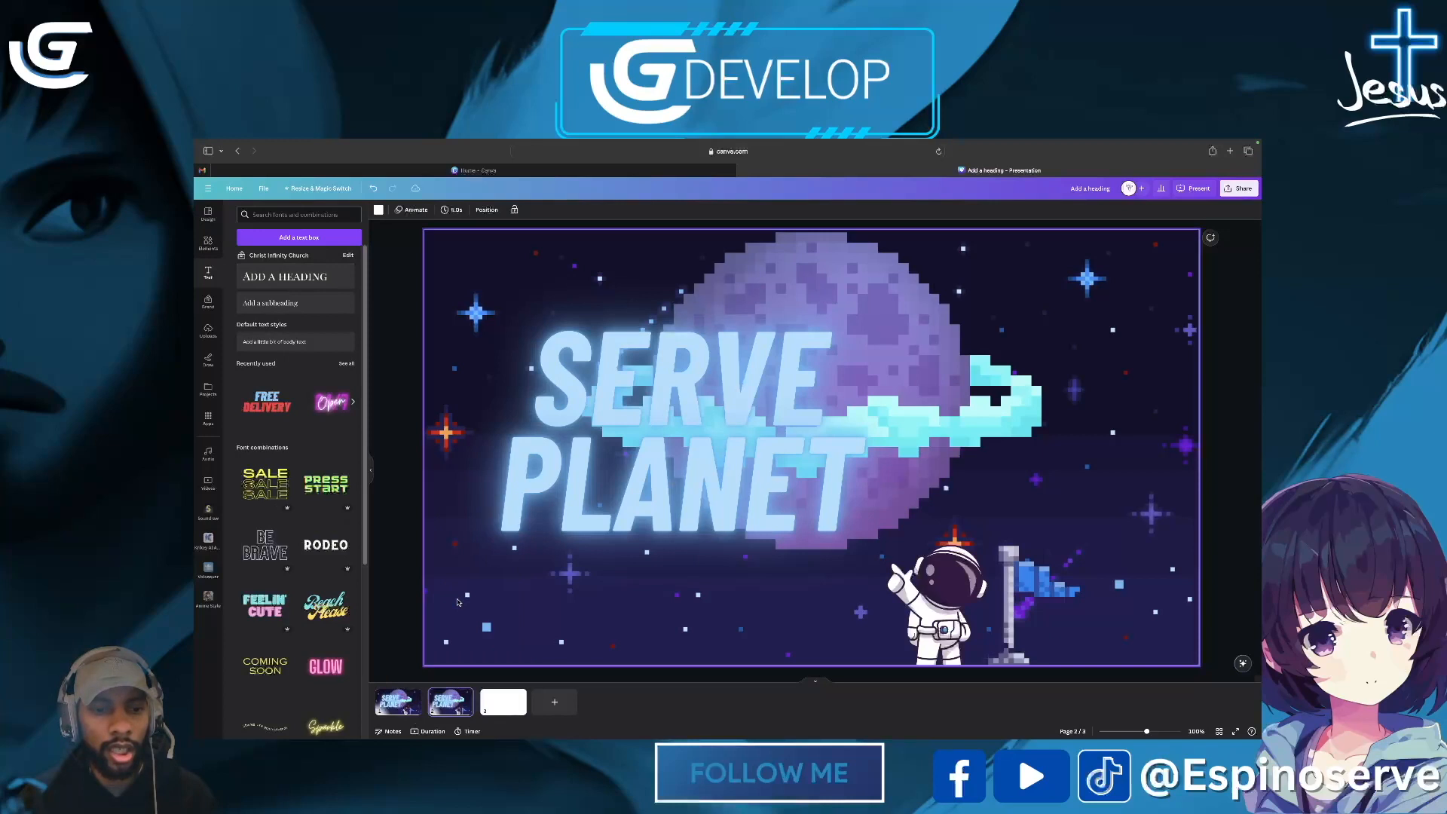
left_click(504, 711)
key("Delete")
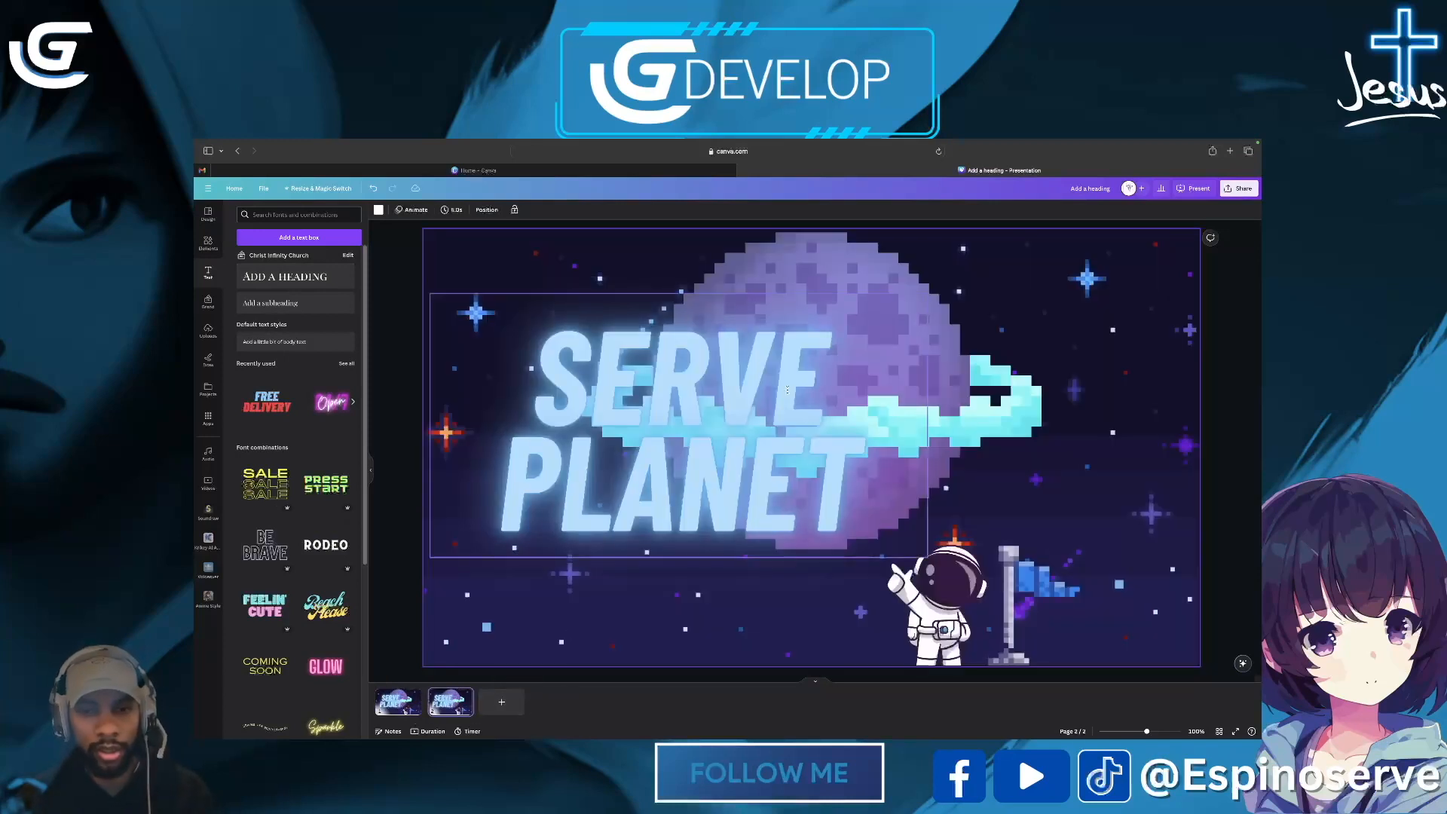
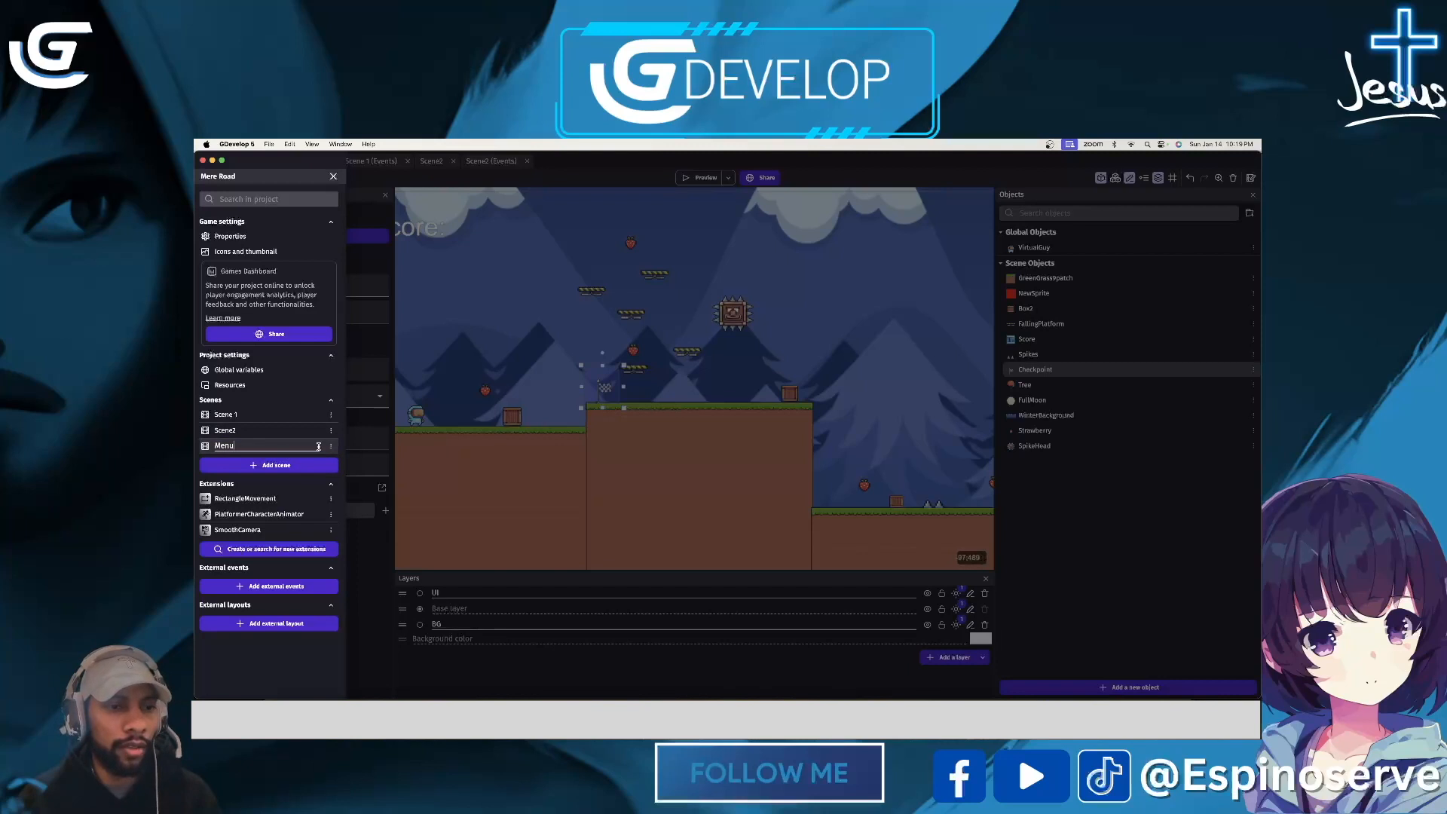
Step: In GDevelop, close the Scene 1 and Scene2 editors with their events and open the new Menu scene
left_click(436, 474)
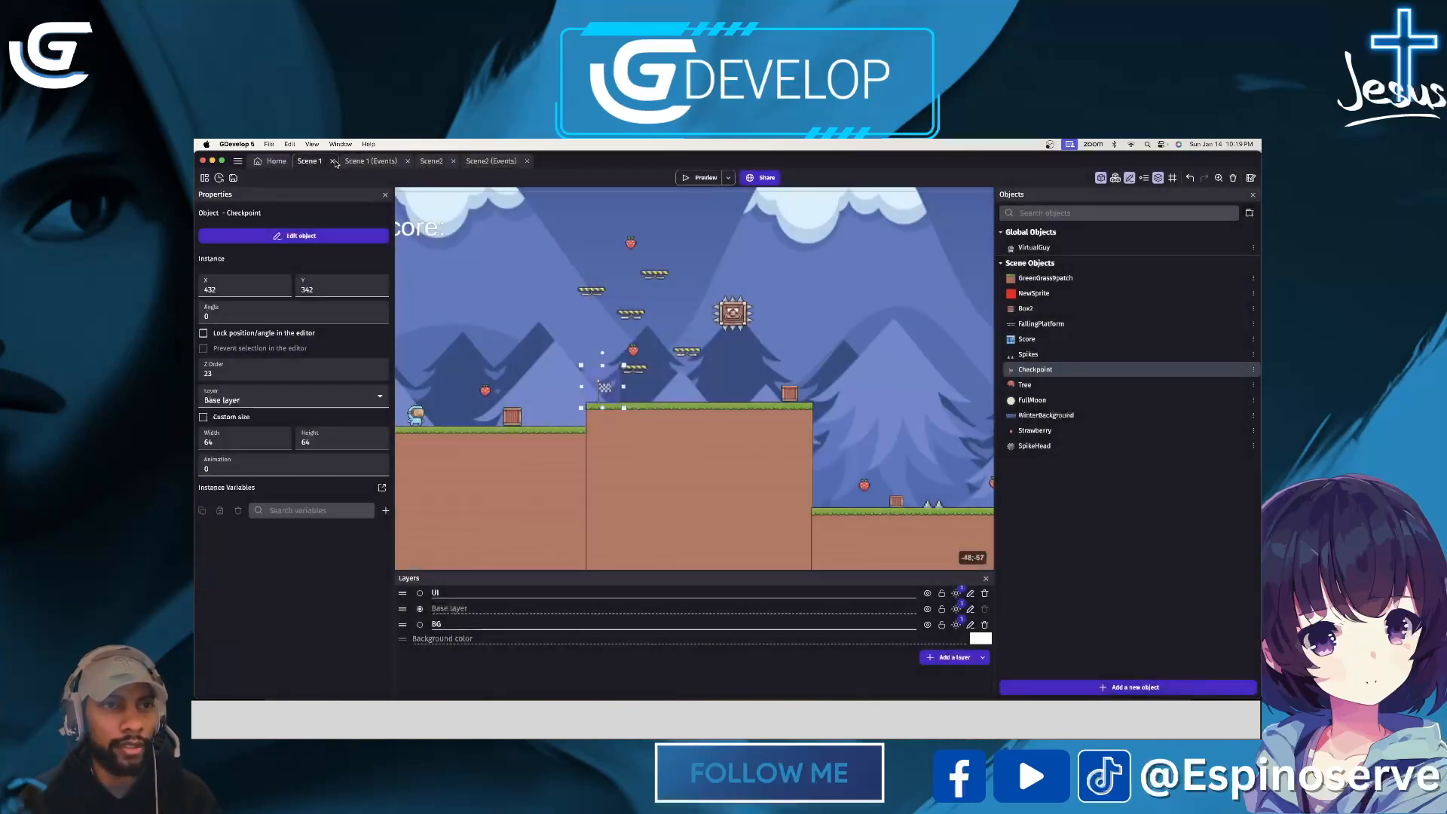
left_click(333, 161)
left_click(359, 161)
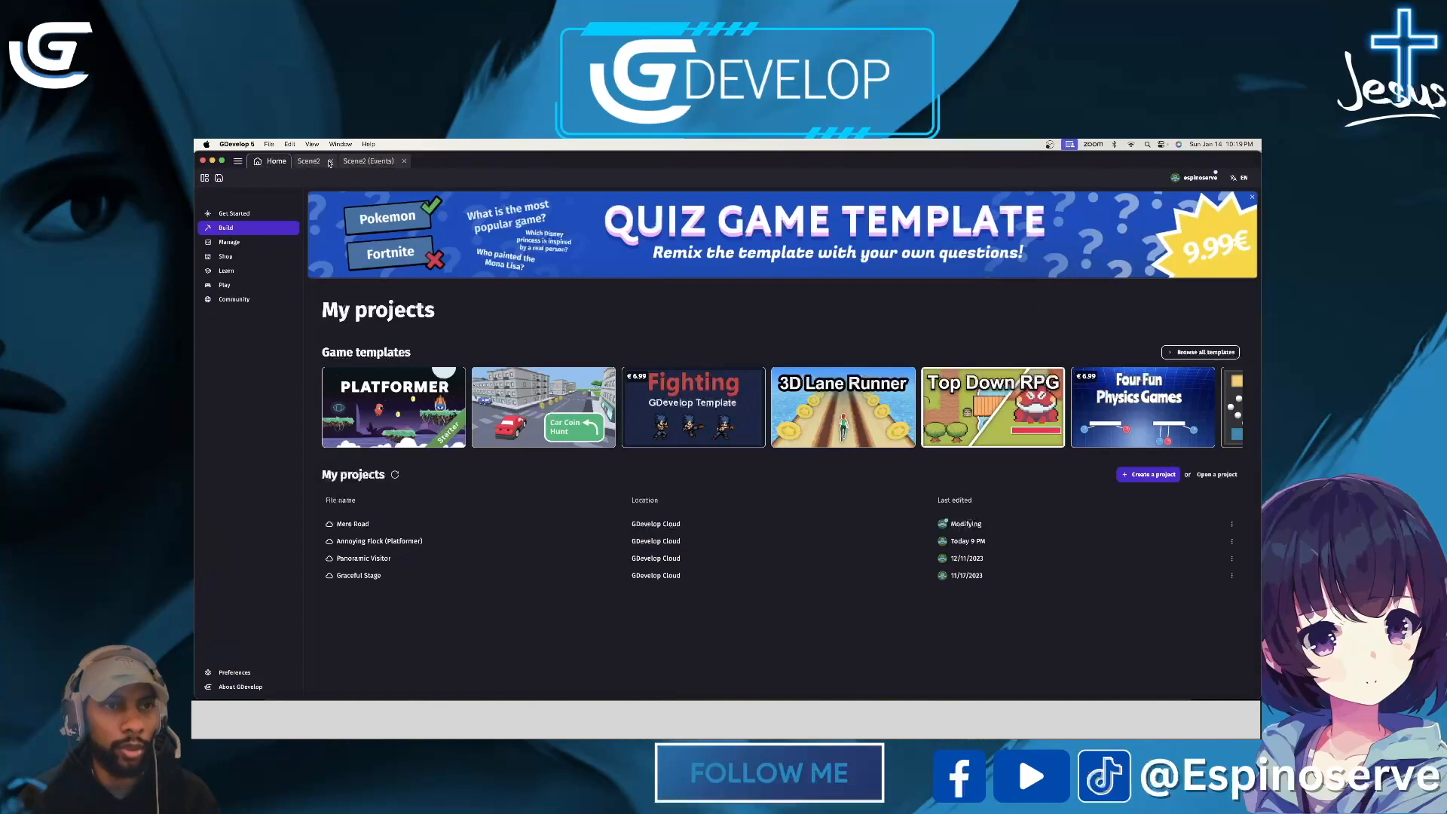
left_click(330, 161)
left_click(358, 162)
left_click(205, 177)
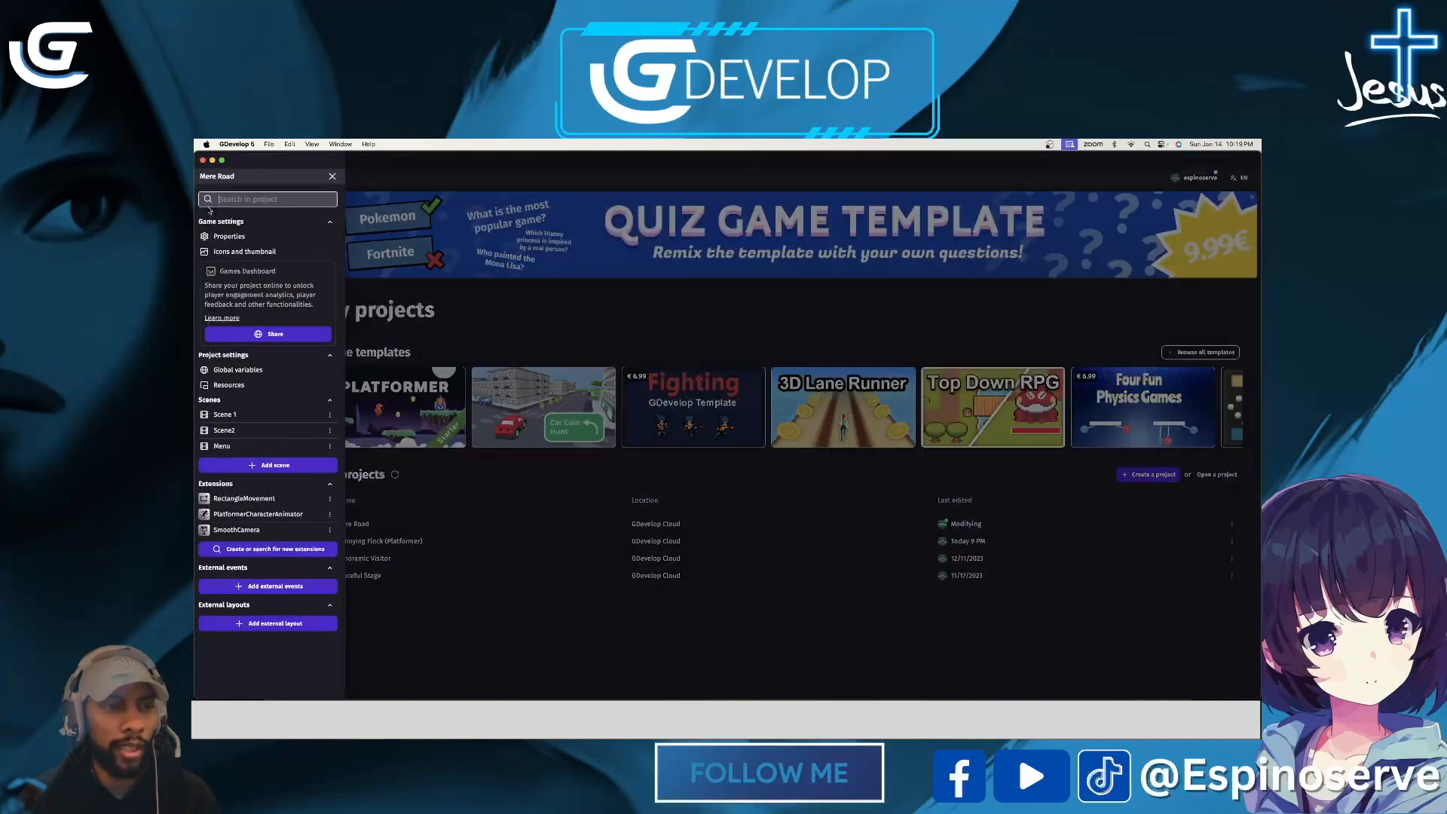
left_click(228, 446)
left_click(725, 307)
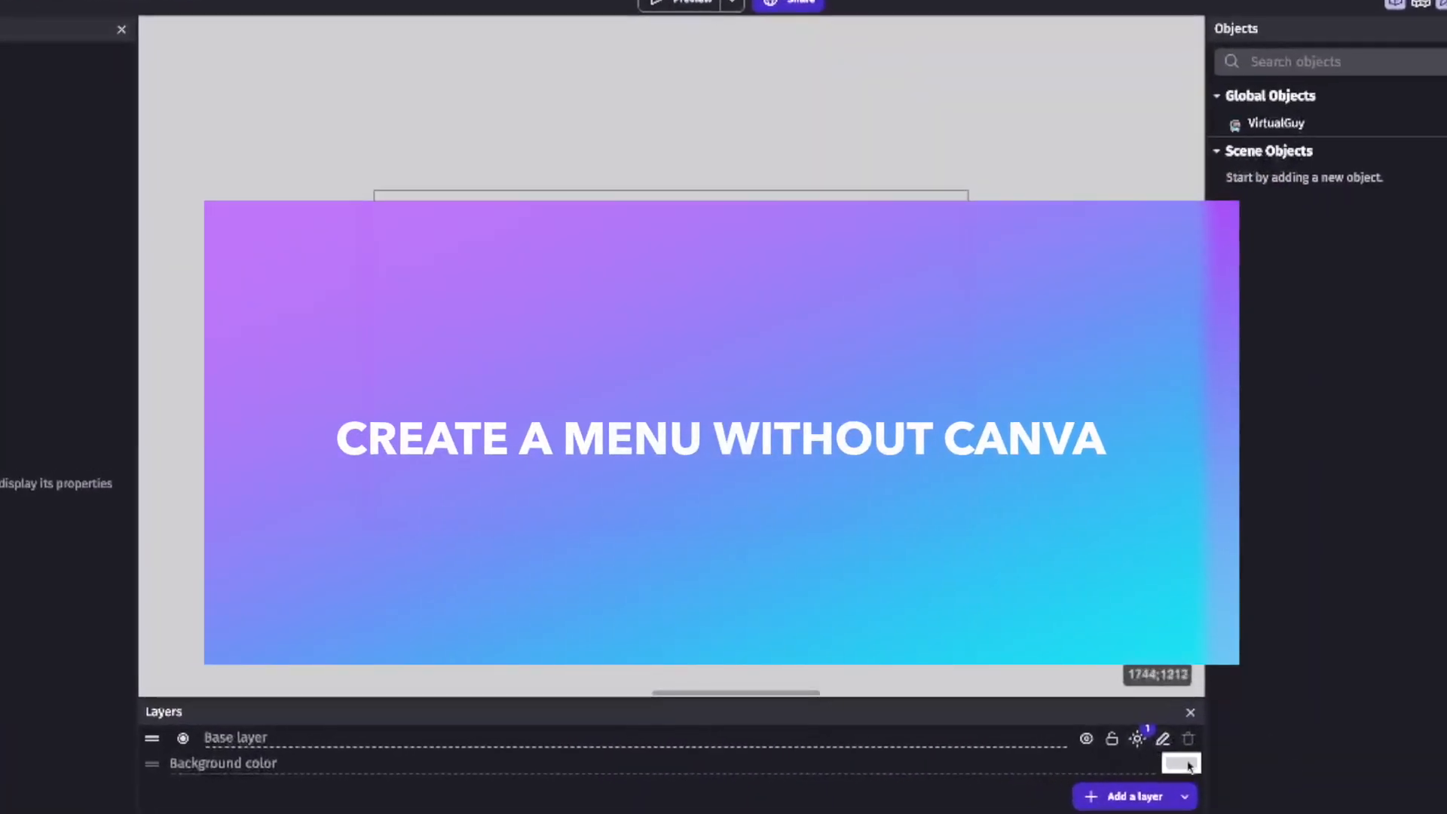
Step: Set the Menu scene's background color to the preset blue
left_click(1181, 763)
left_click_drag(1199, 702, 1188, 659)
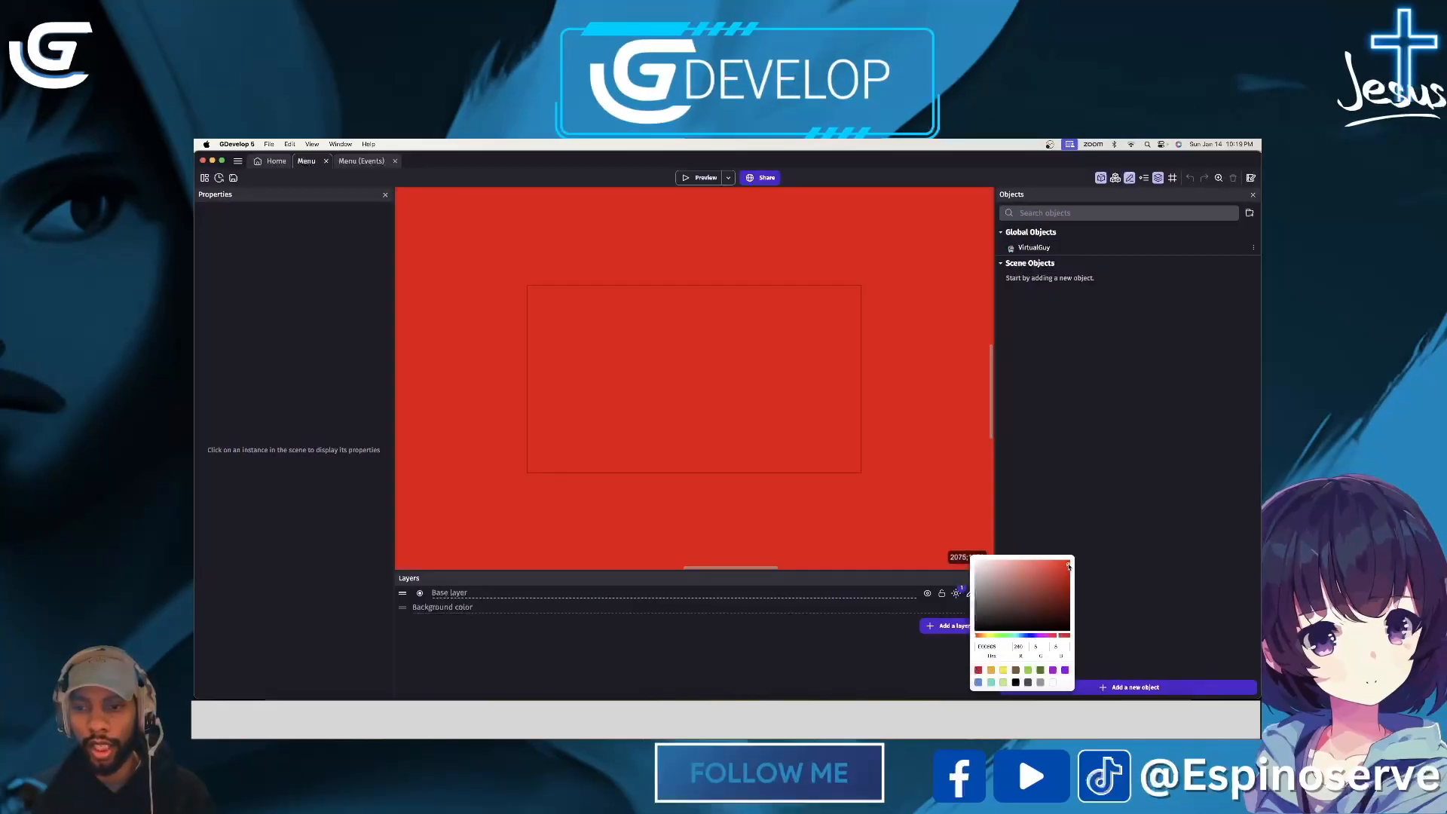
left_click(1050, 574)
left_click(979, 682)
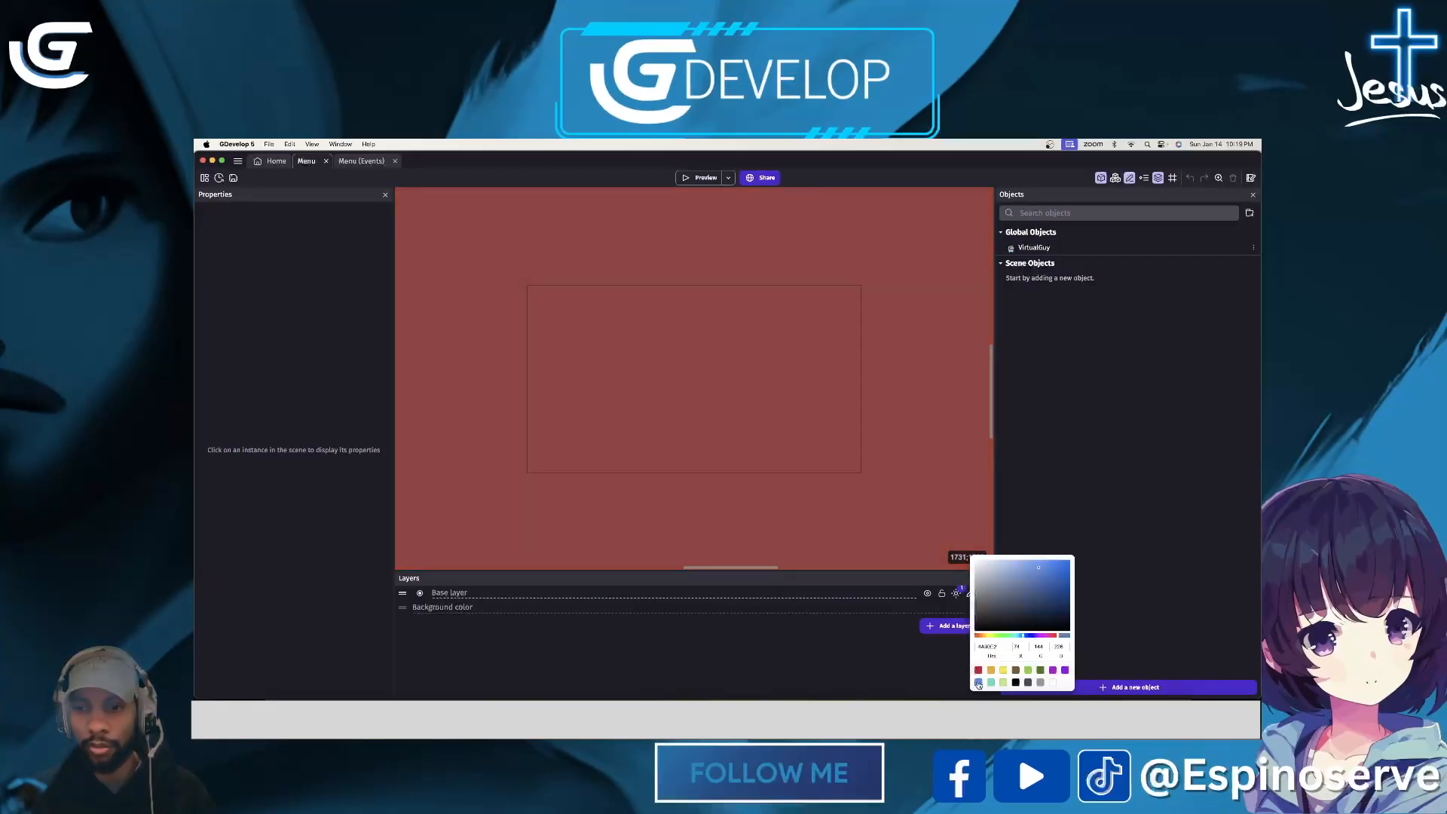
left_click(945, 628)
left_click(945, 628)
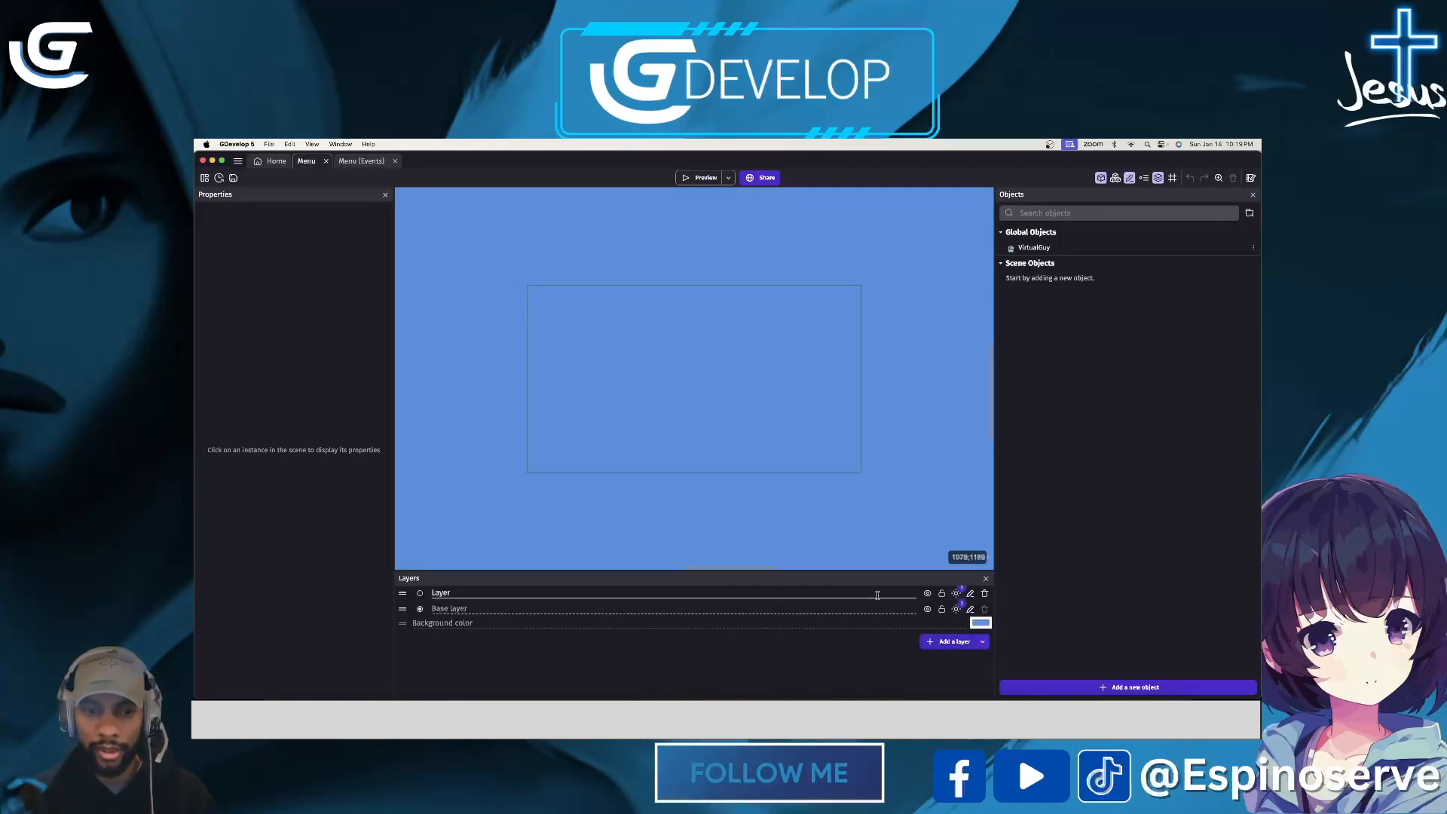
left_click(984, 593)
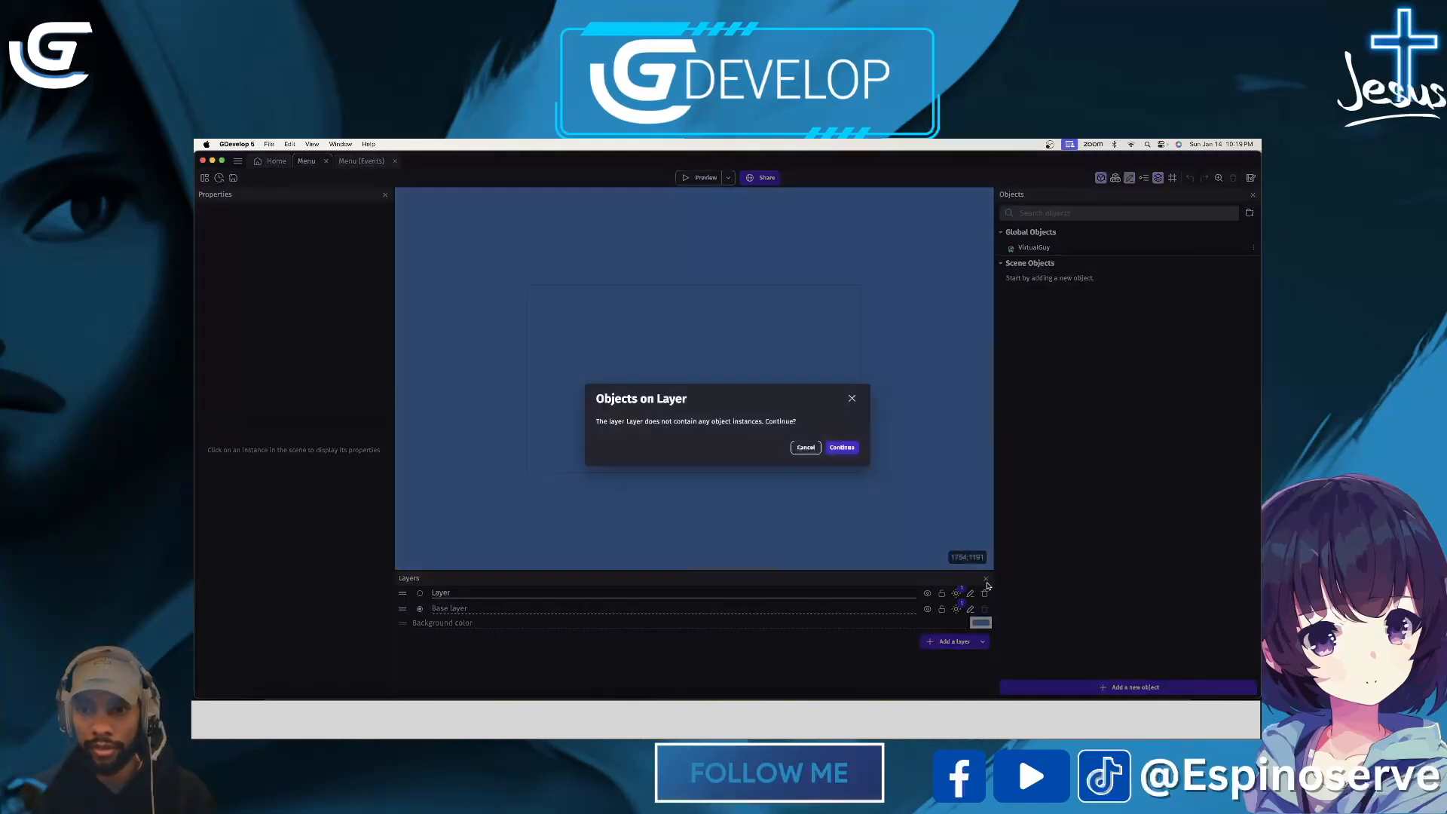
left_click(852, 454)
Step: Add a new Text object from scratch reading "Serve" and "Planet" on two lines, with size 100
left_click(1128, 687)
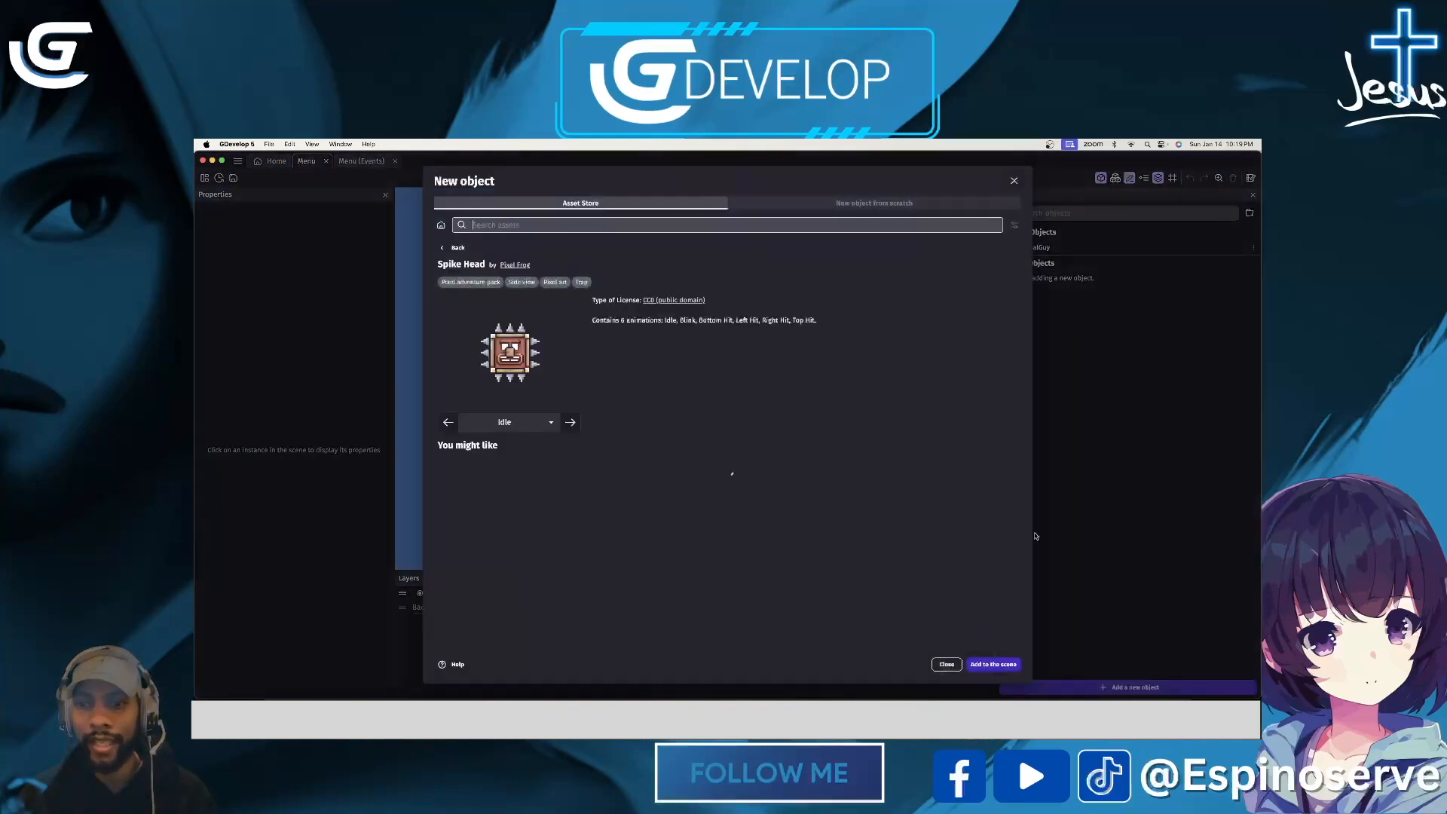
left_click(813, 206)
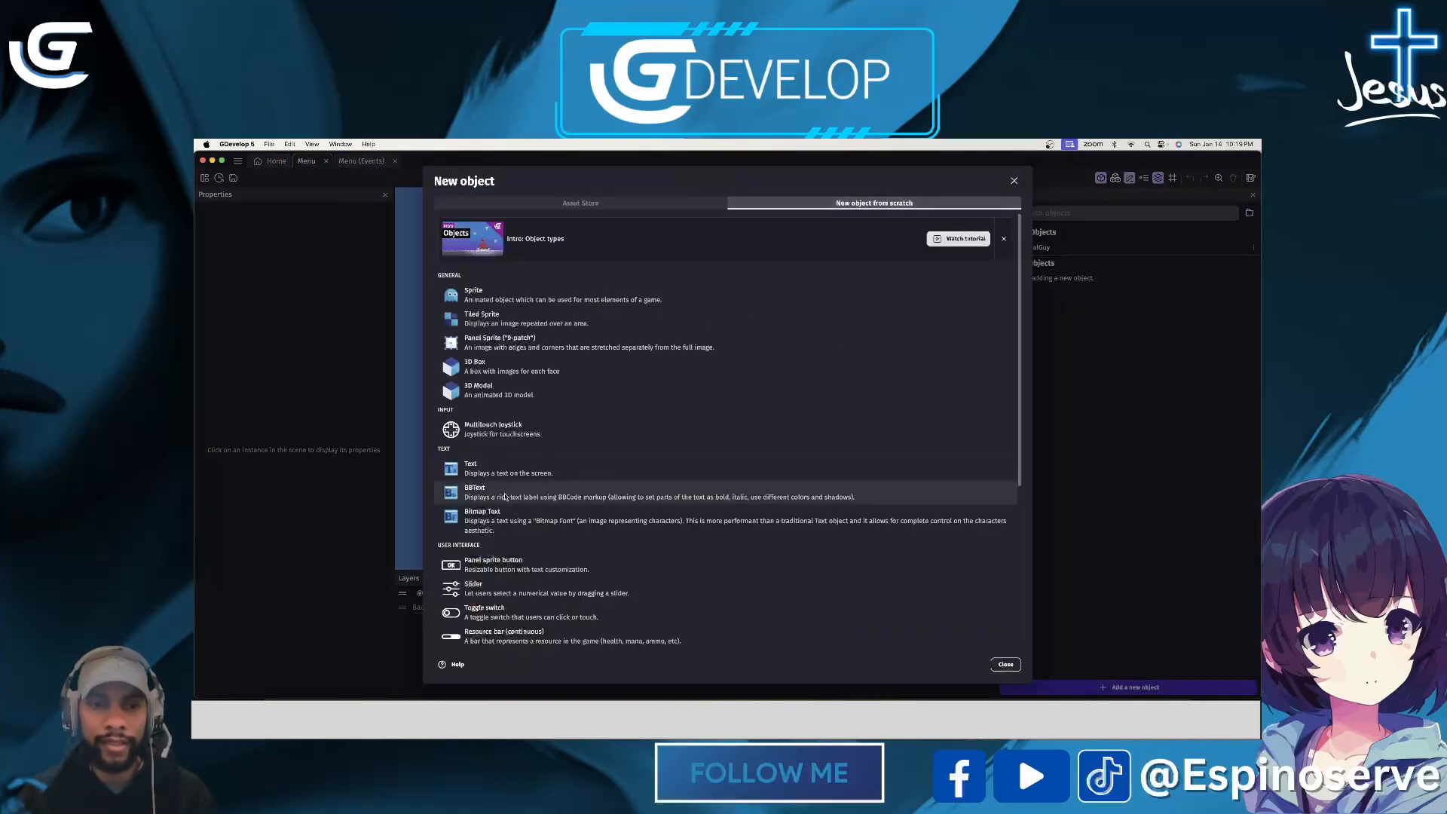
left_click(710, 465)
left_click_drag(520, 312, 420, 316)
type("Serve")
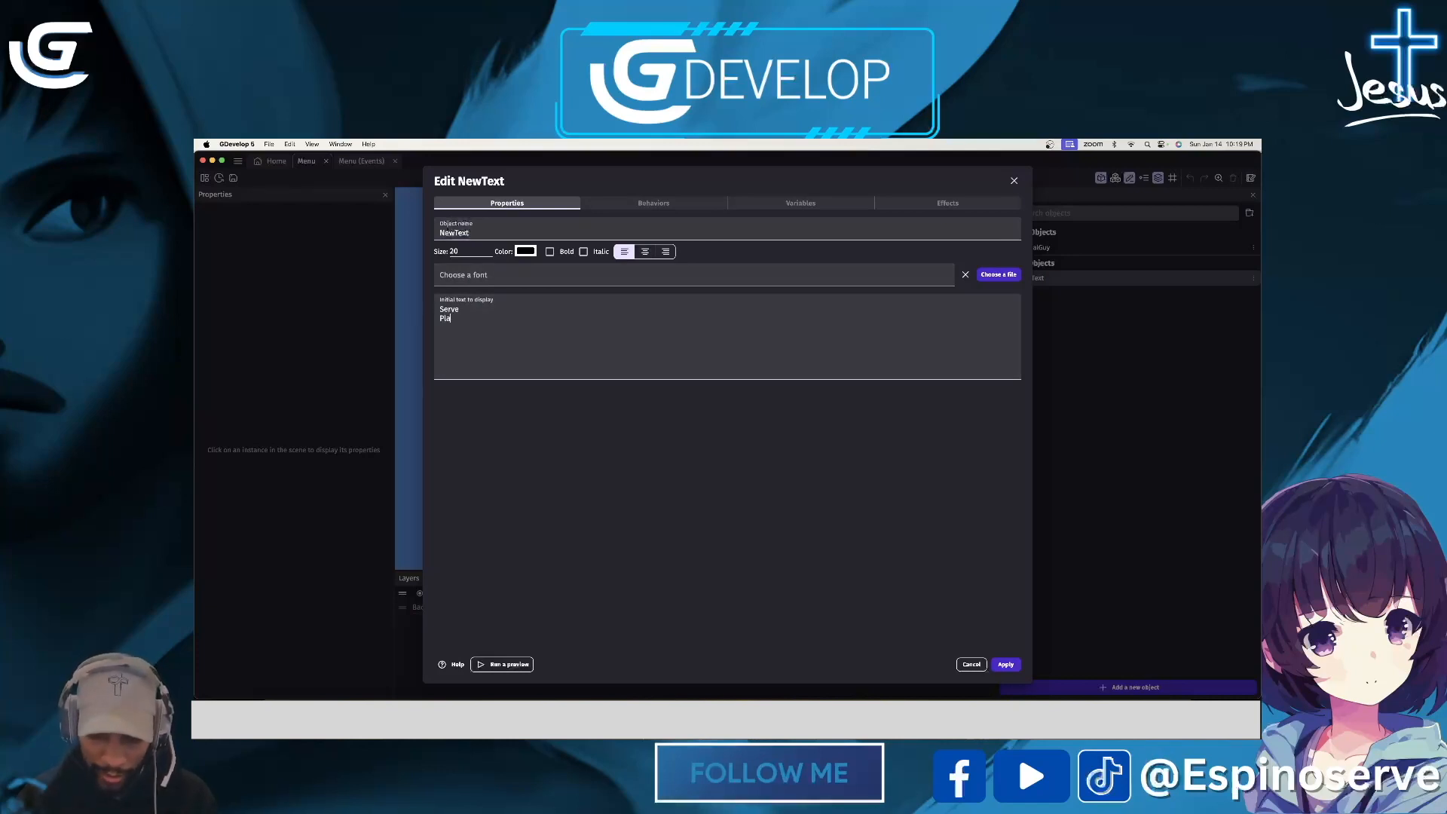
left_click_drag(461, 251, 412, 254)
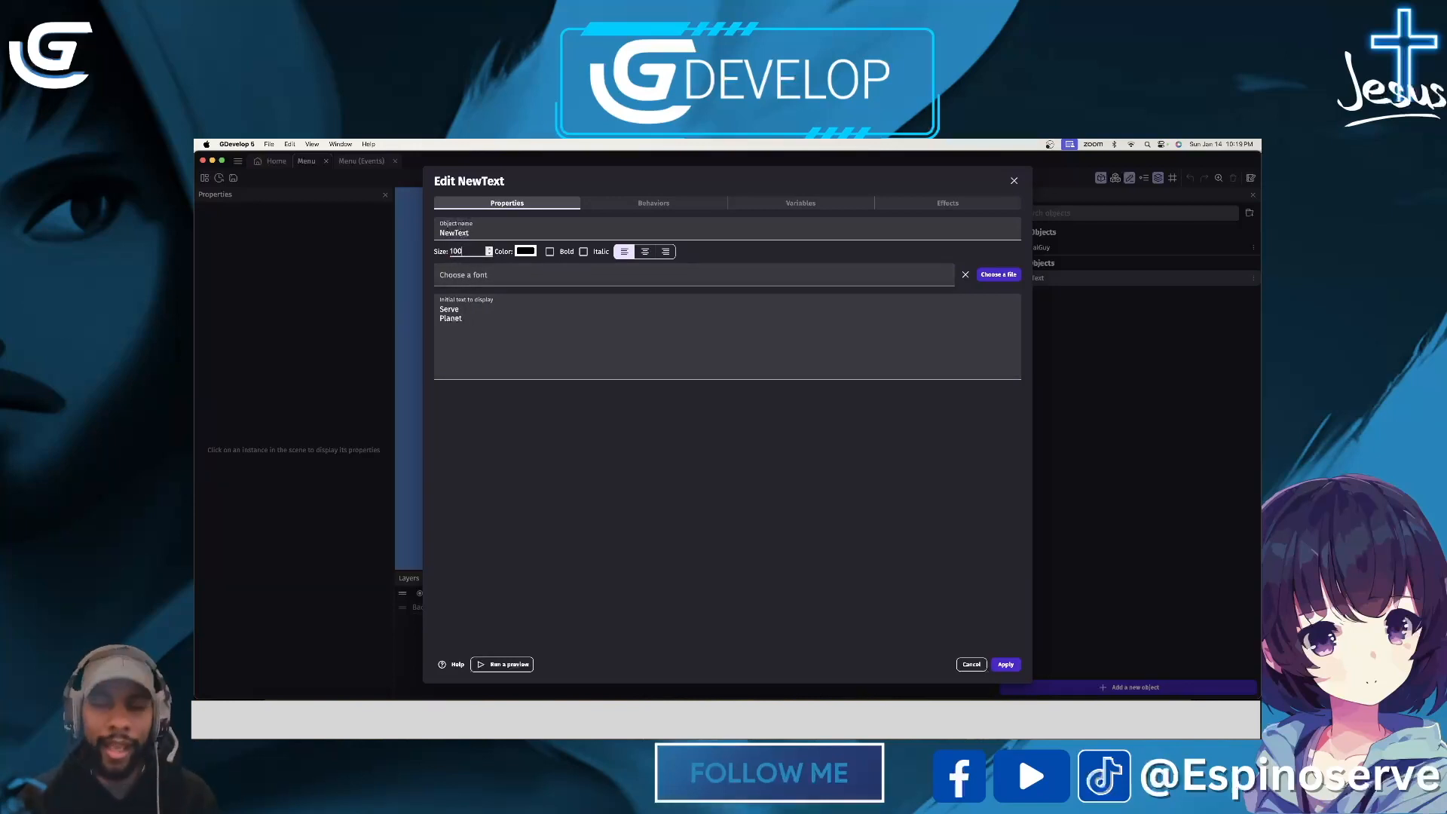
type("100")
Step: Add a 2D effect of type Glow to the new text object and apply the object's settings
left_click(942, 203)
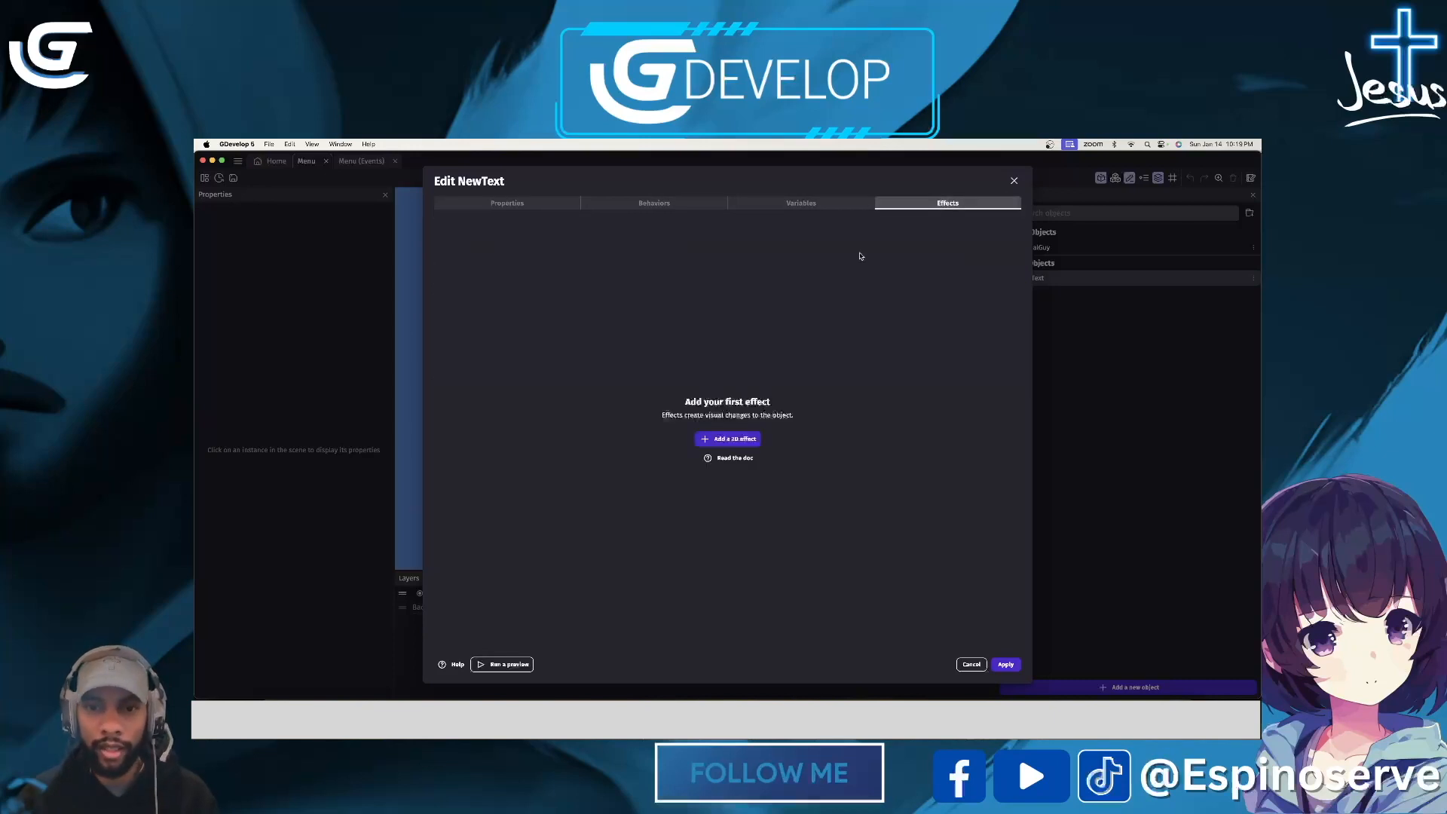
left_click(733, 440)
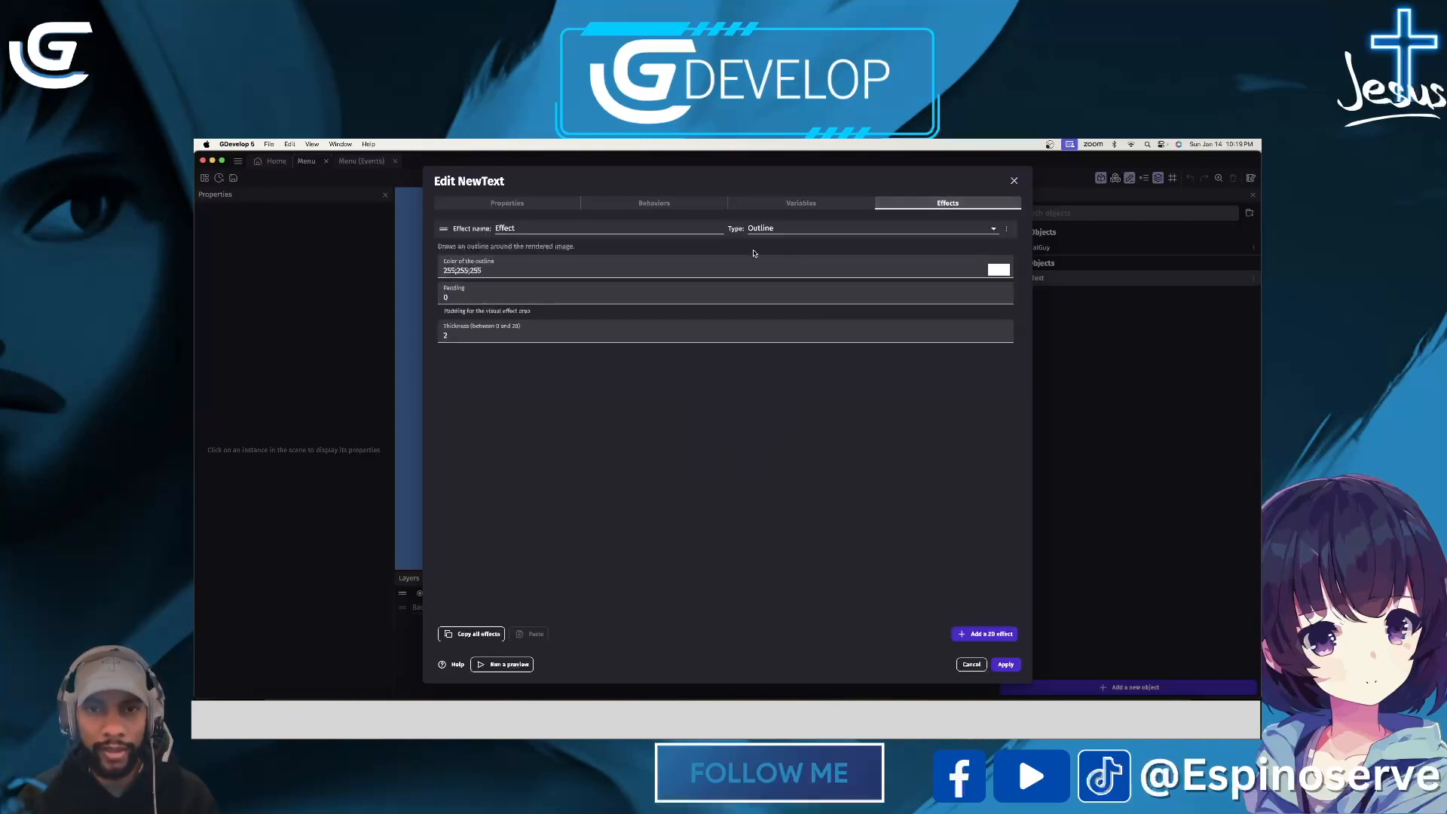
left_click(795, 228)
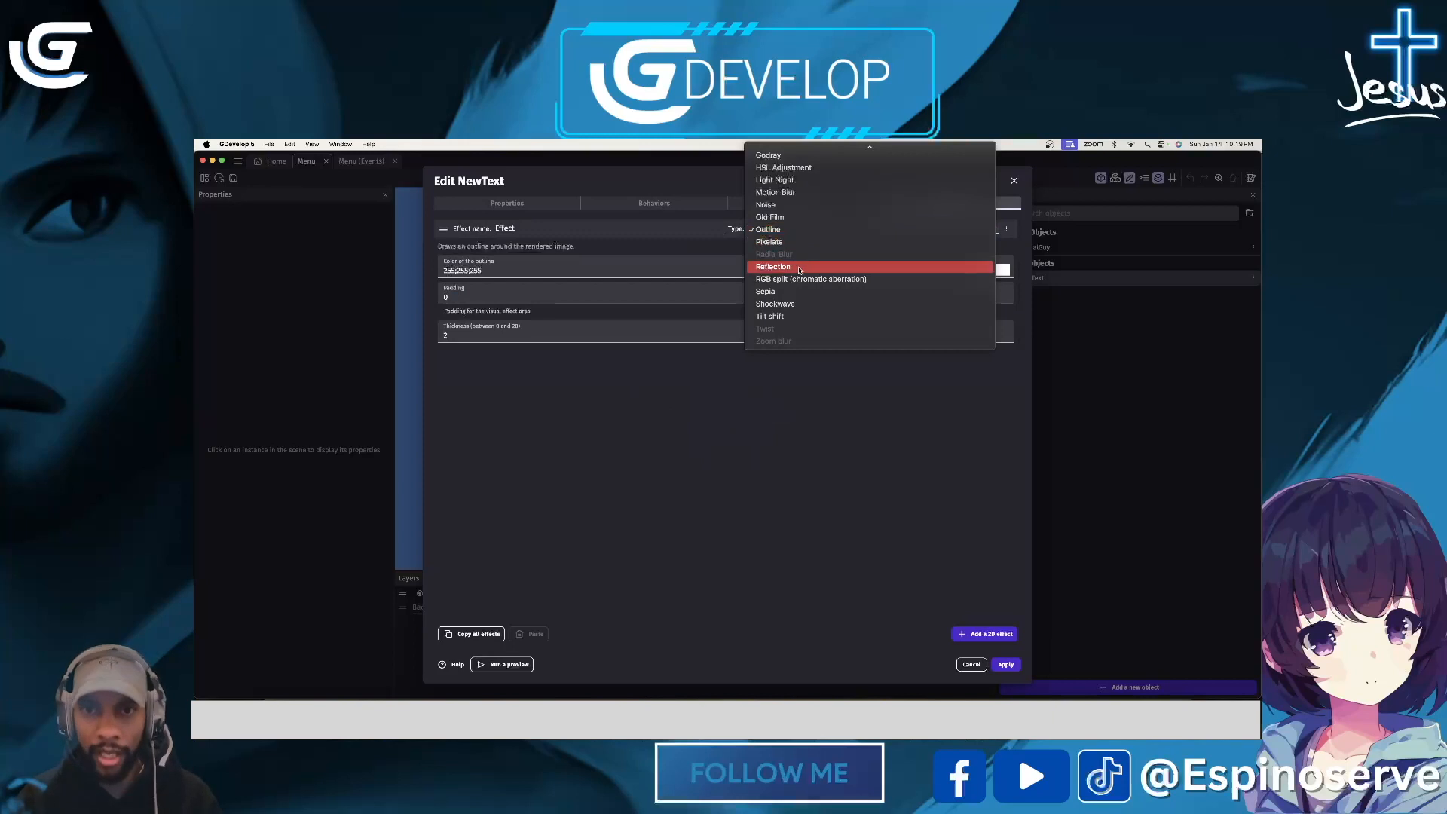
scroll(799, 269, "up", 2)
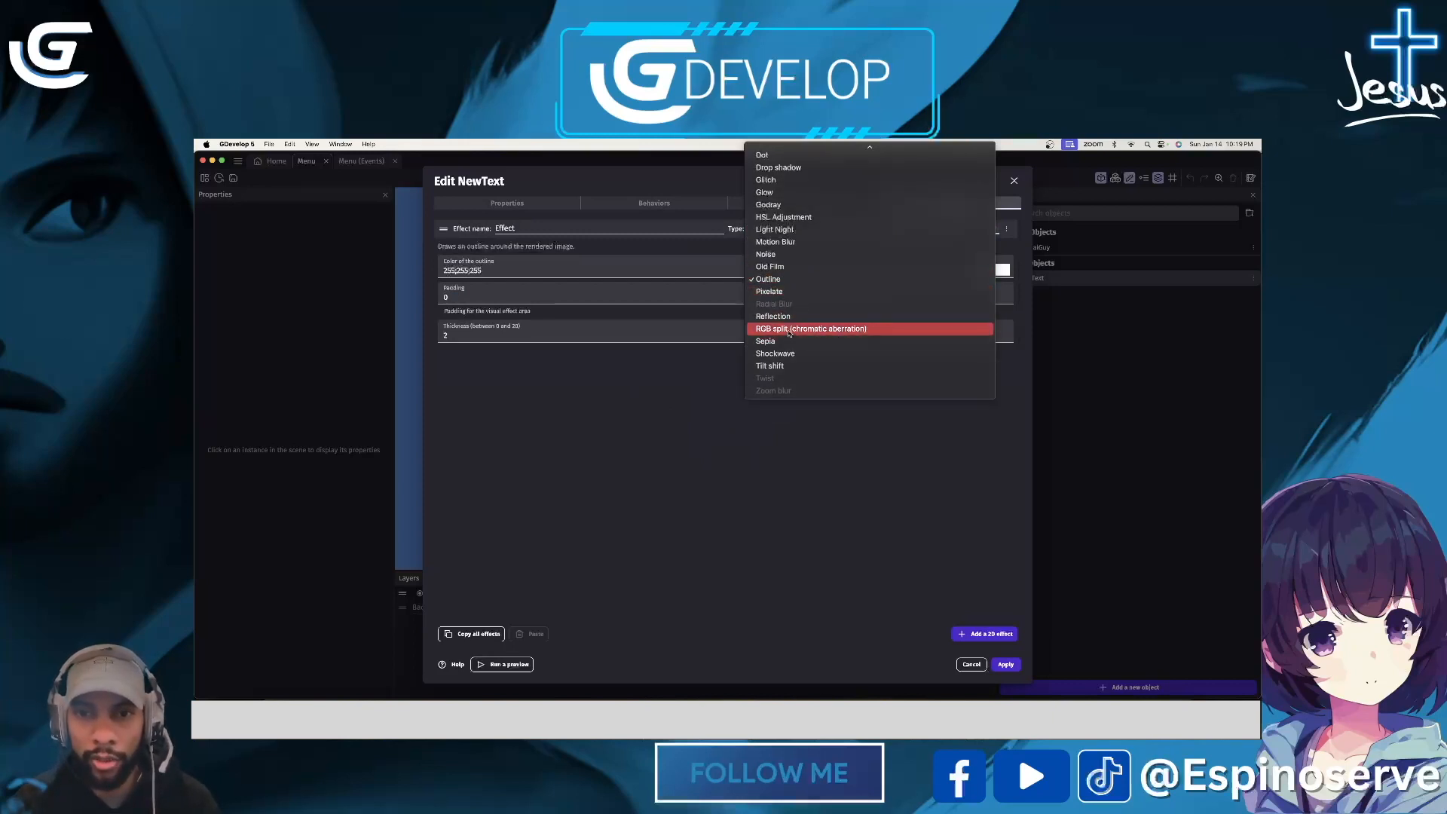
left_click(765, 192)
left_click(1005, 664)
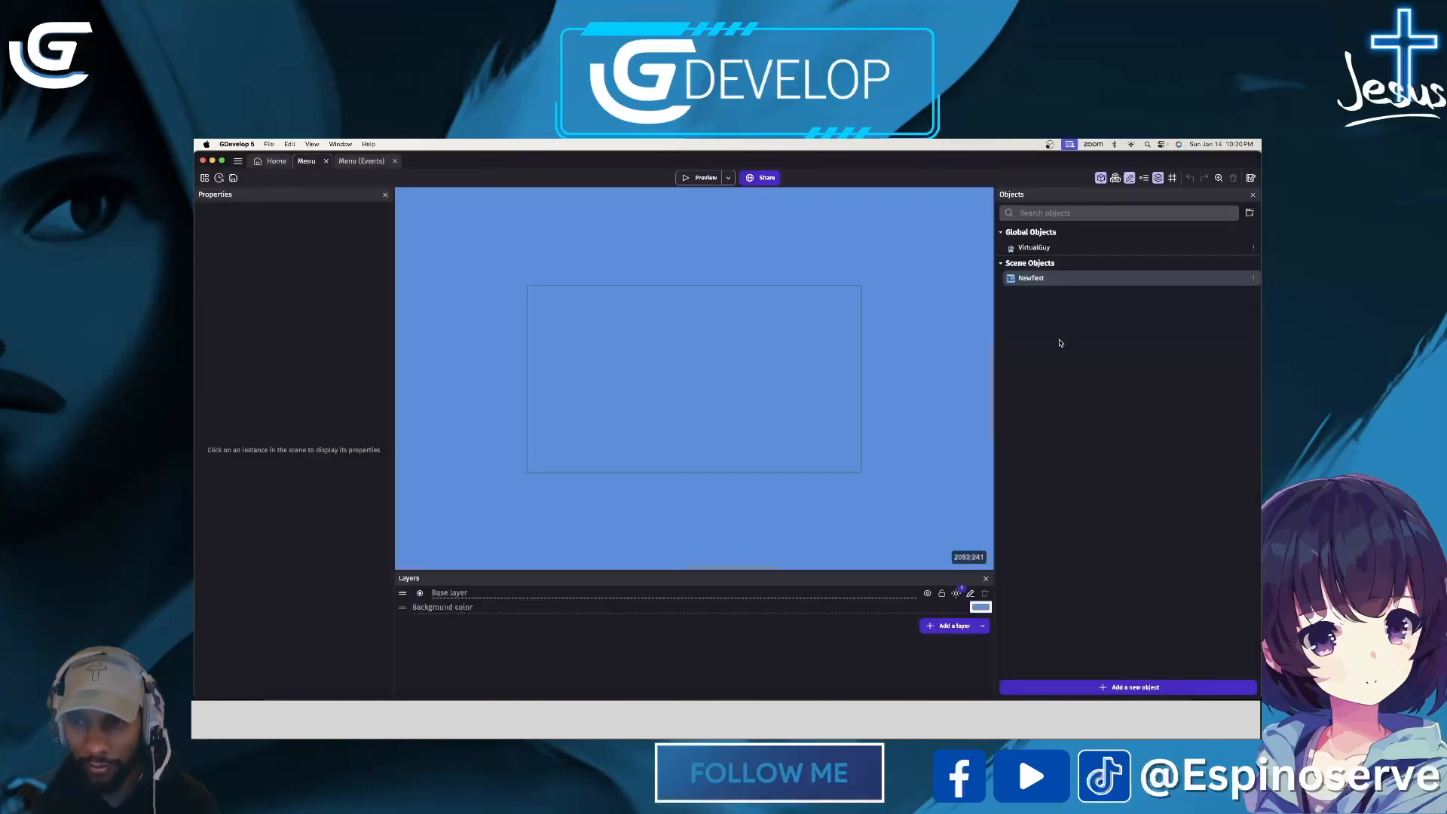
Step: Place the NewText object in the middle of the Menu scene and delete the placed instance
left_click_drag(1031, 279, 657, 386)
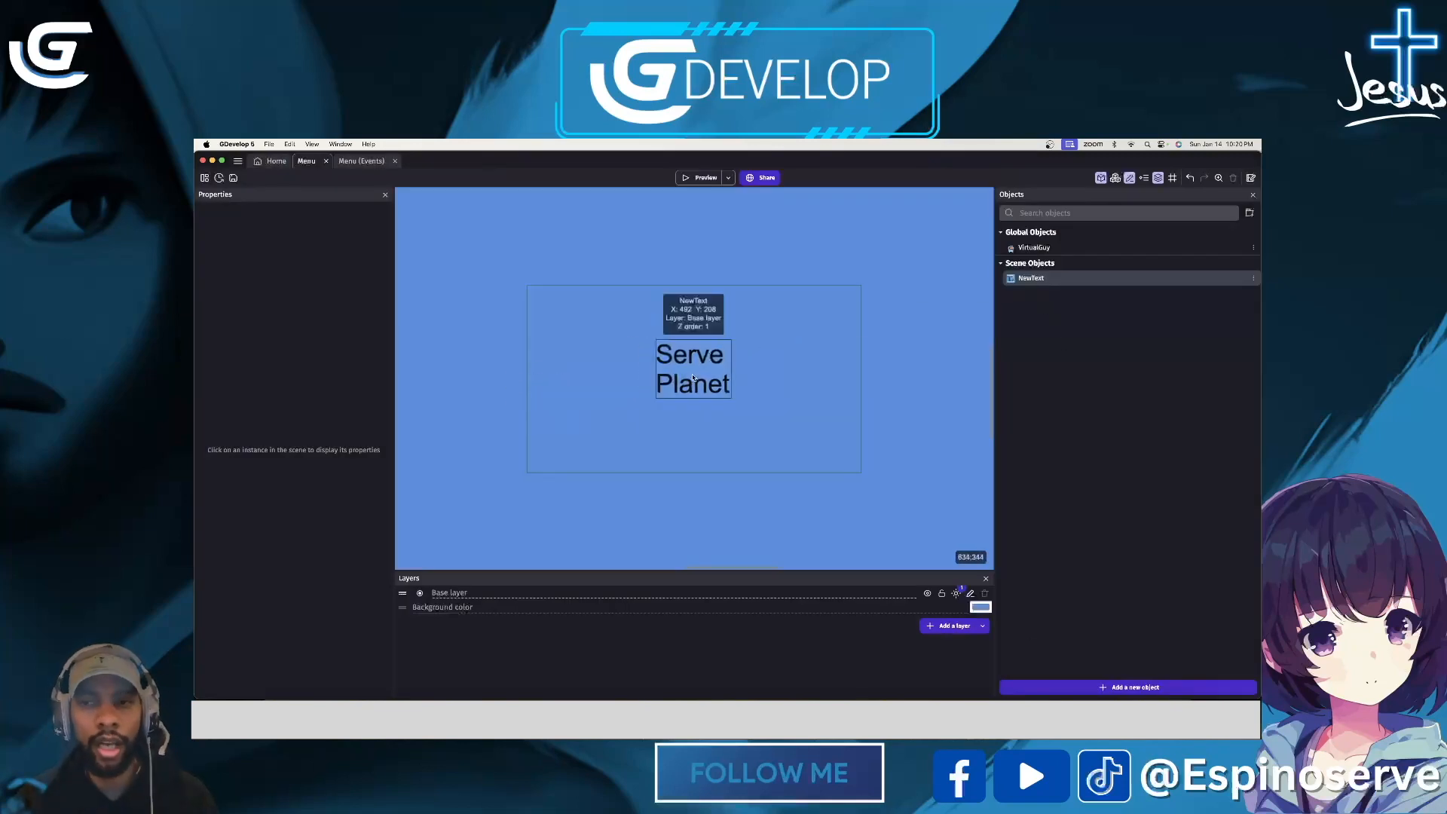
left_click(693, 378)
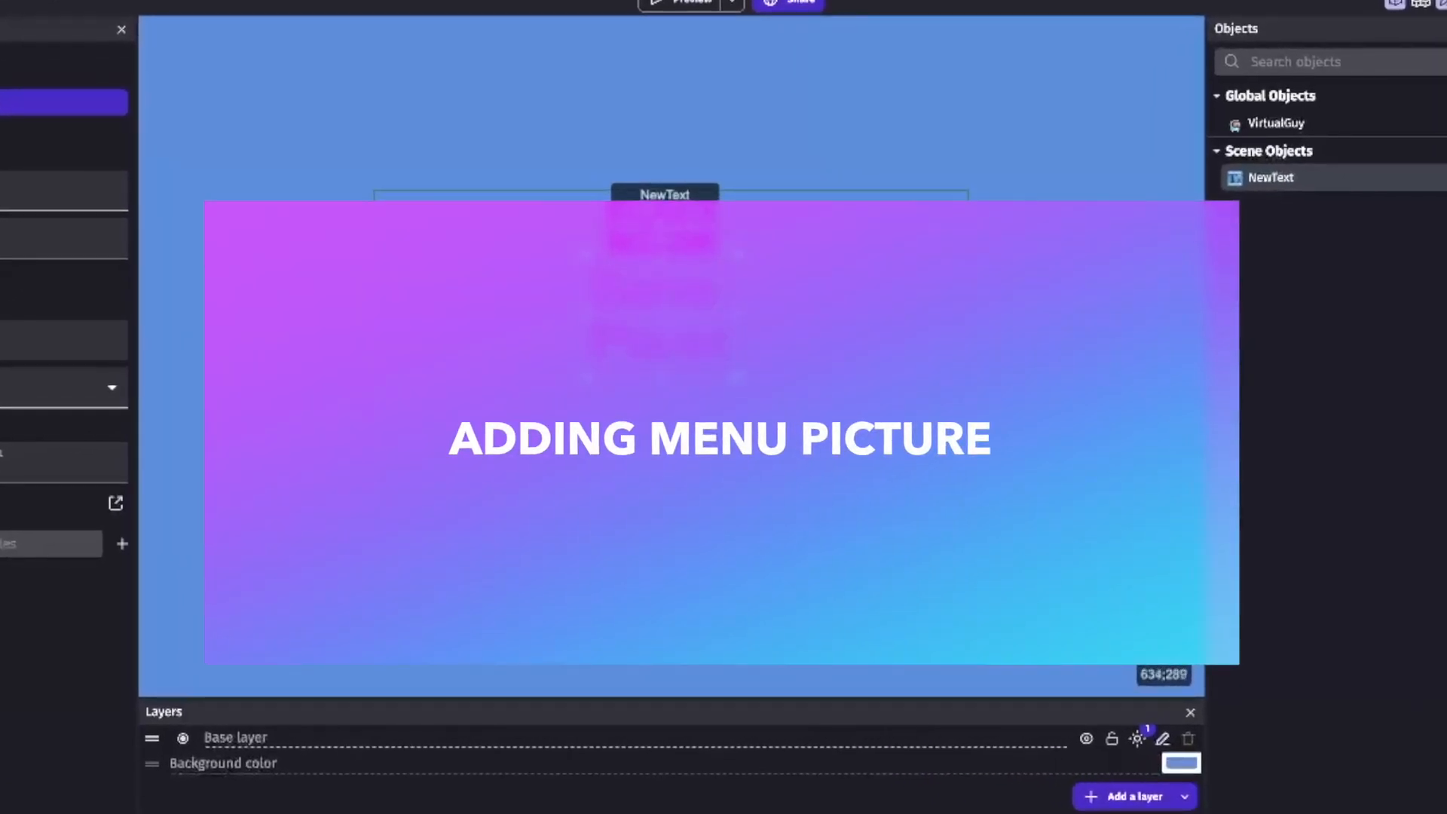
key("Delete")
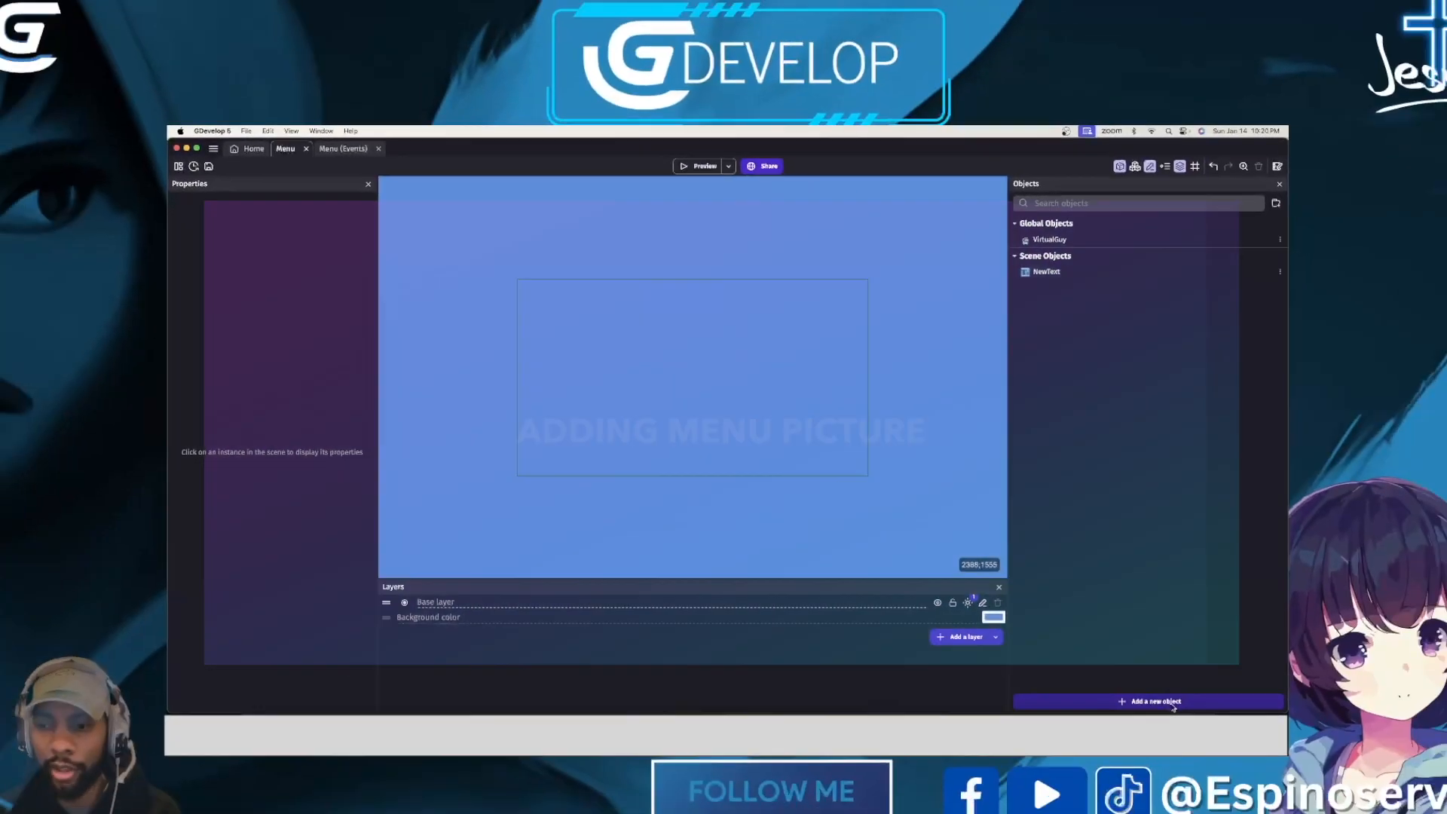
Step: Add a new Sprite object from scratch and name it bg
left_click(1128, 686)
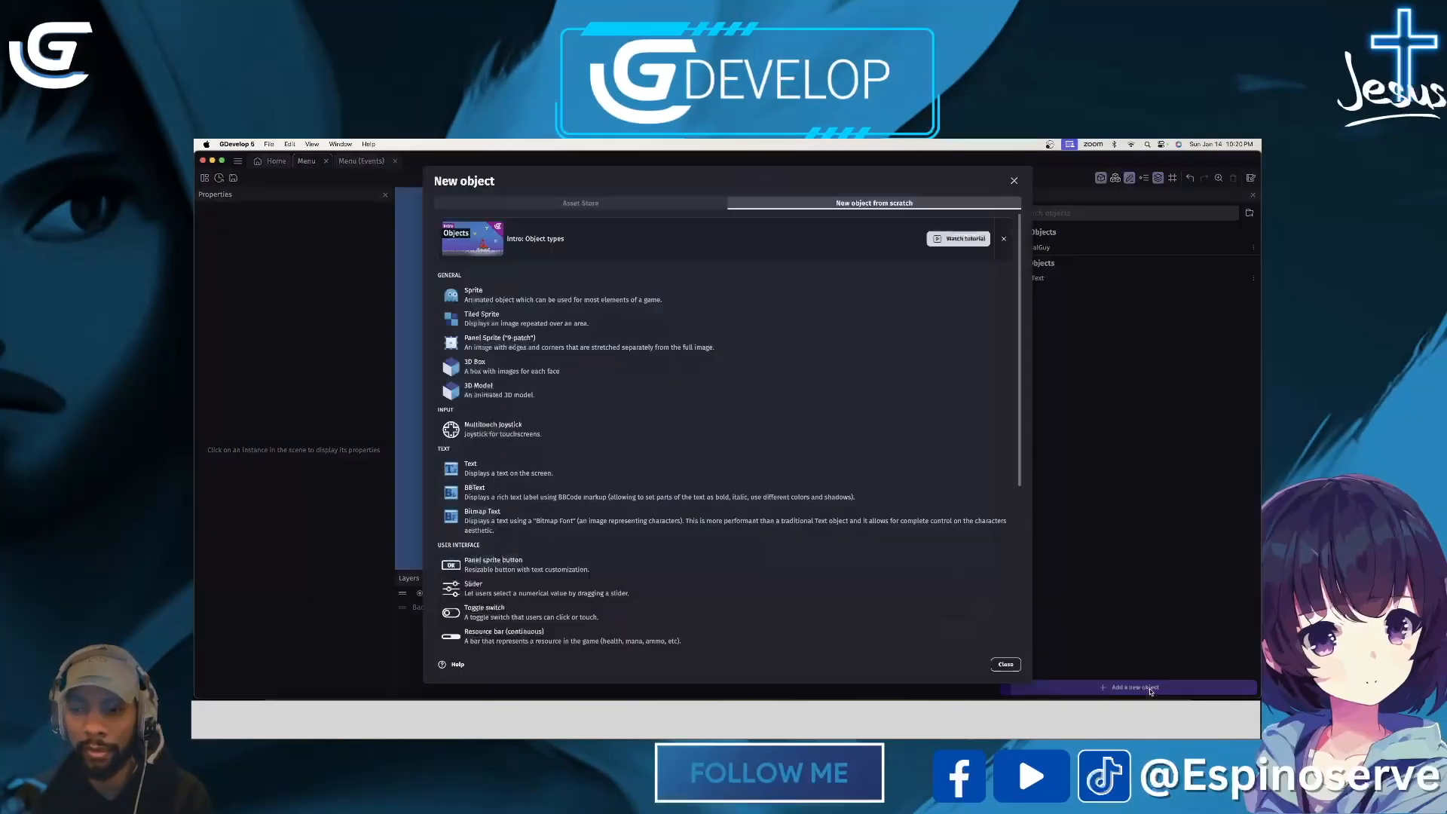
left_click(517, 295)
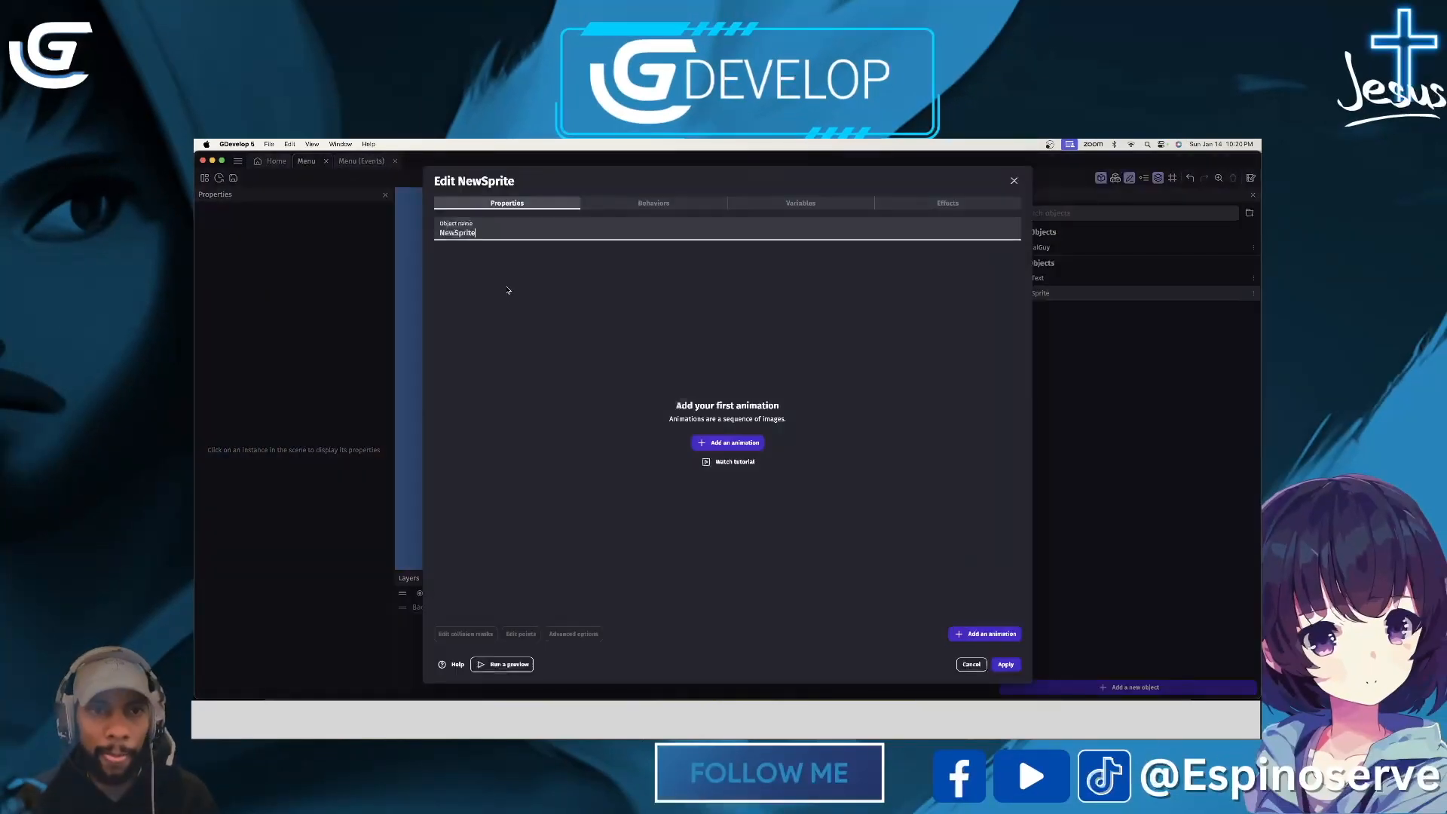
left_click_drag(493, 230, 388, 232)
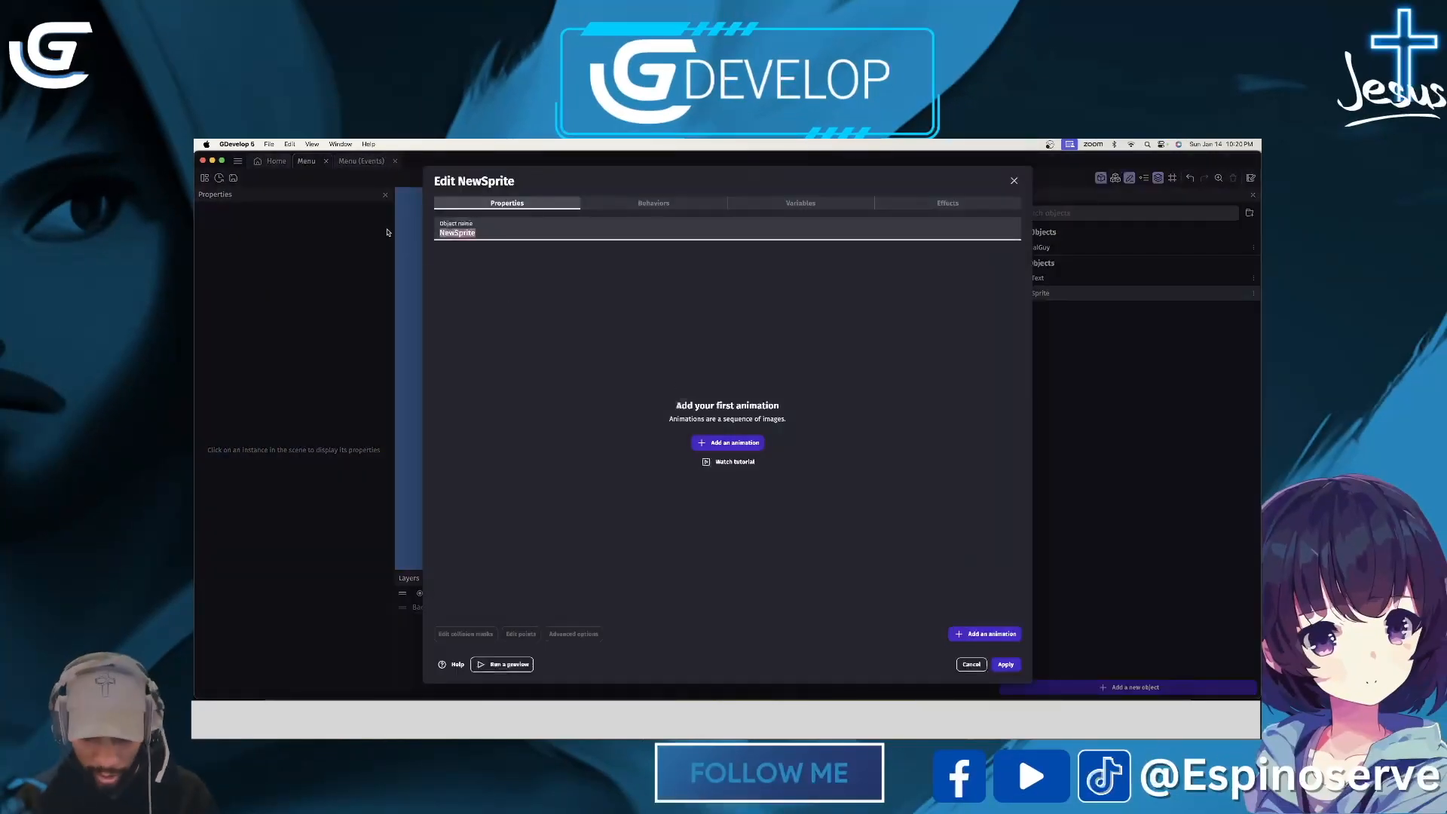
type("b")
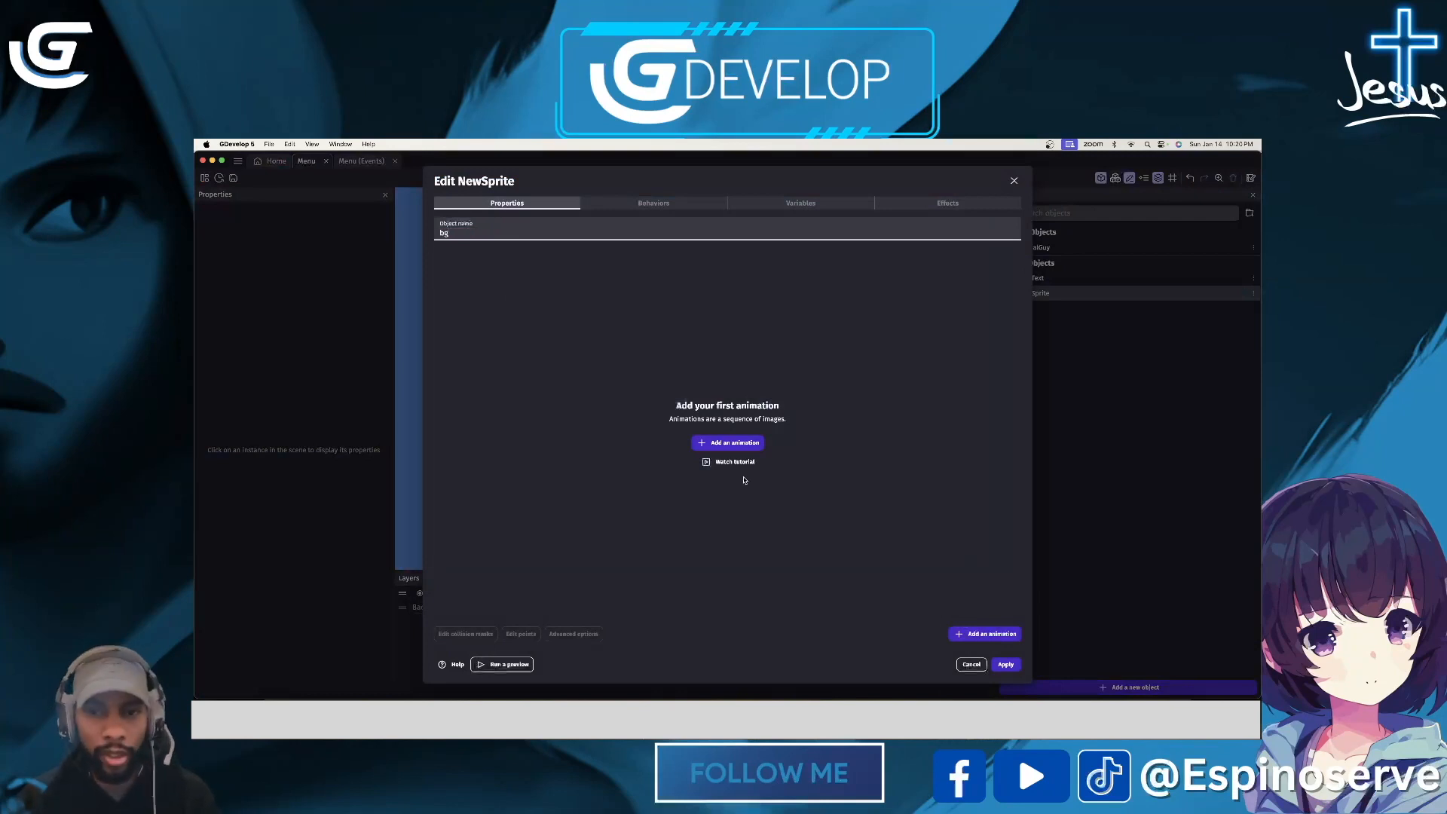
type("g")
Step: Add an animation to the bg sprite using the image 1.png from the first Desktop folder, and apply the object's settings
left_click(727, 443)
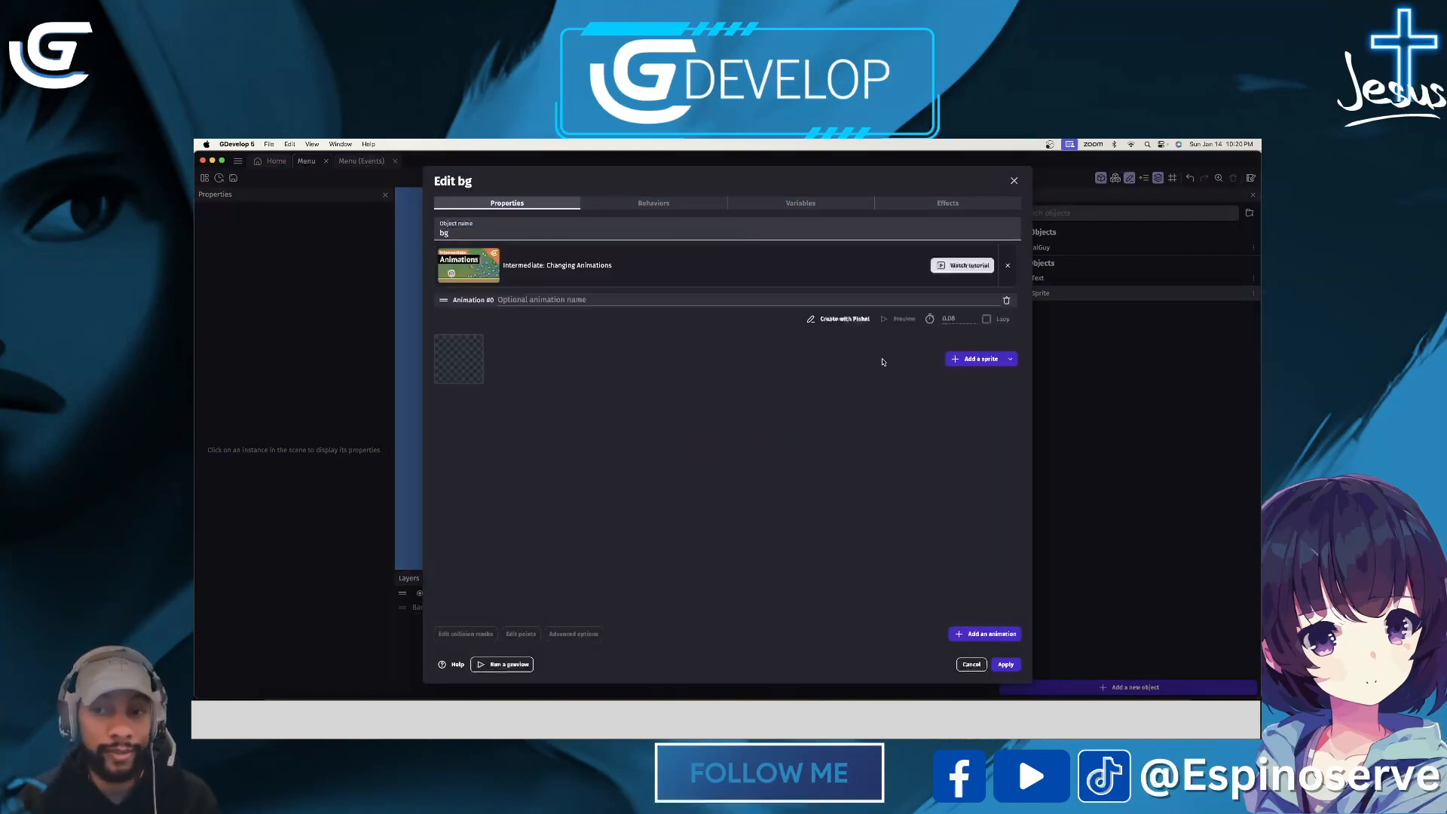
left_click(980, 360)
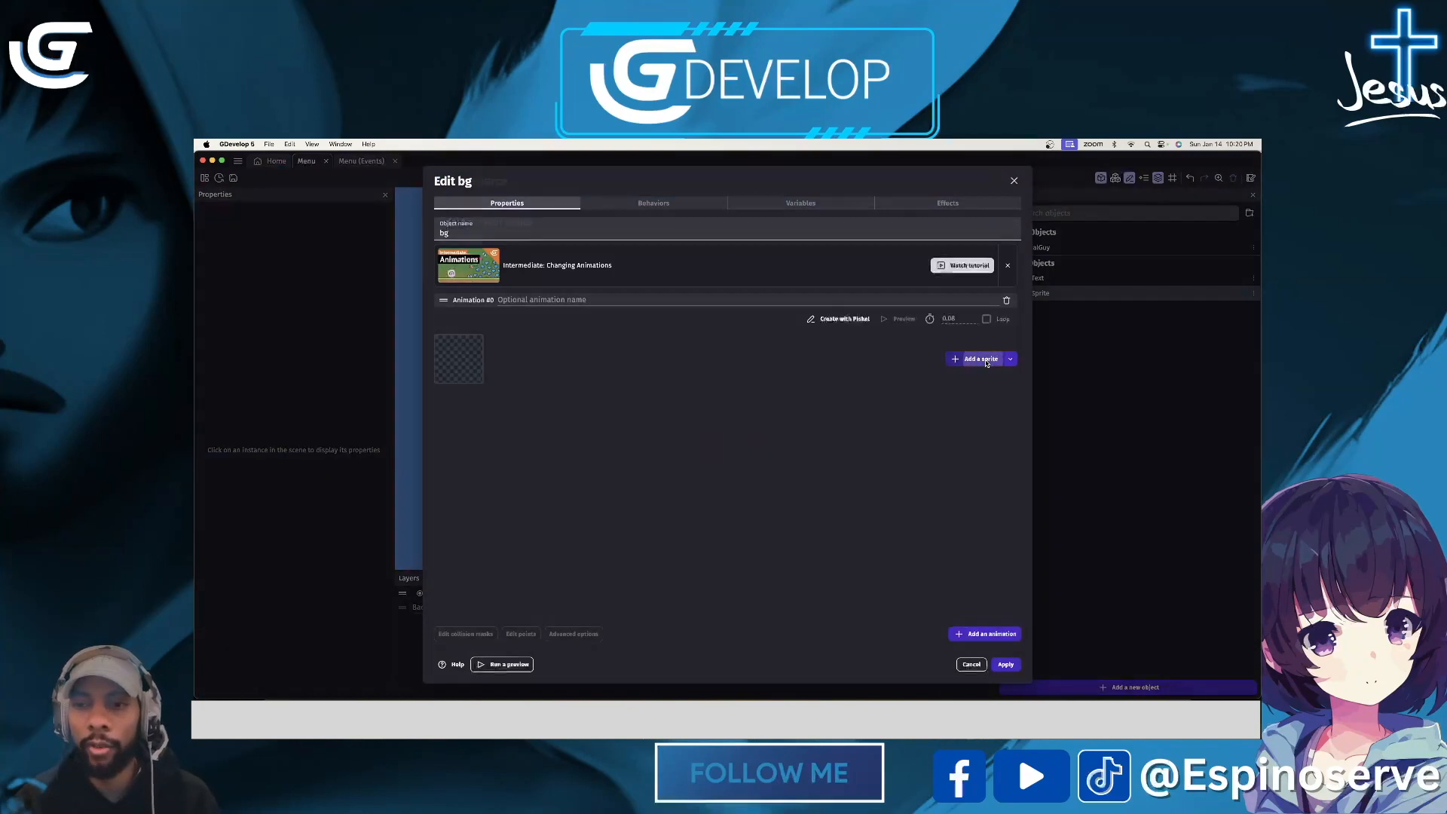
left_click(497, 242)
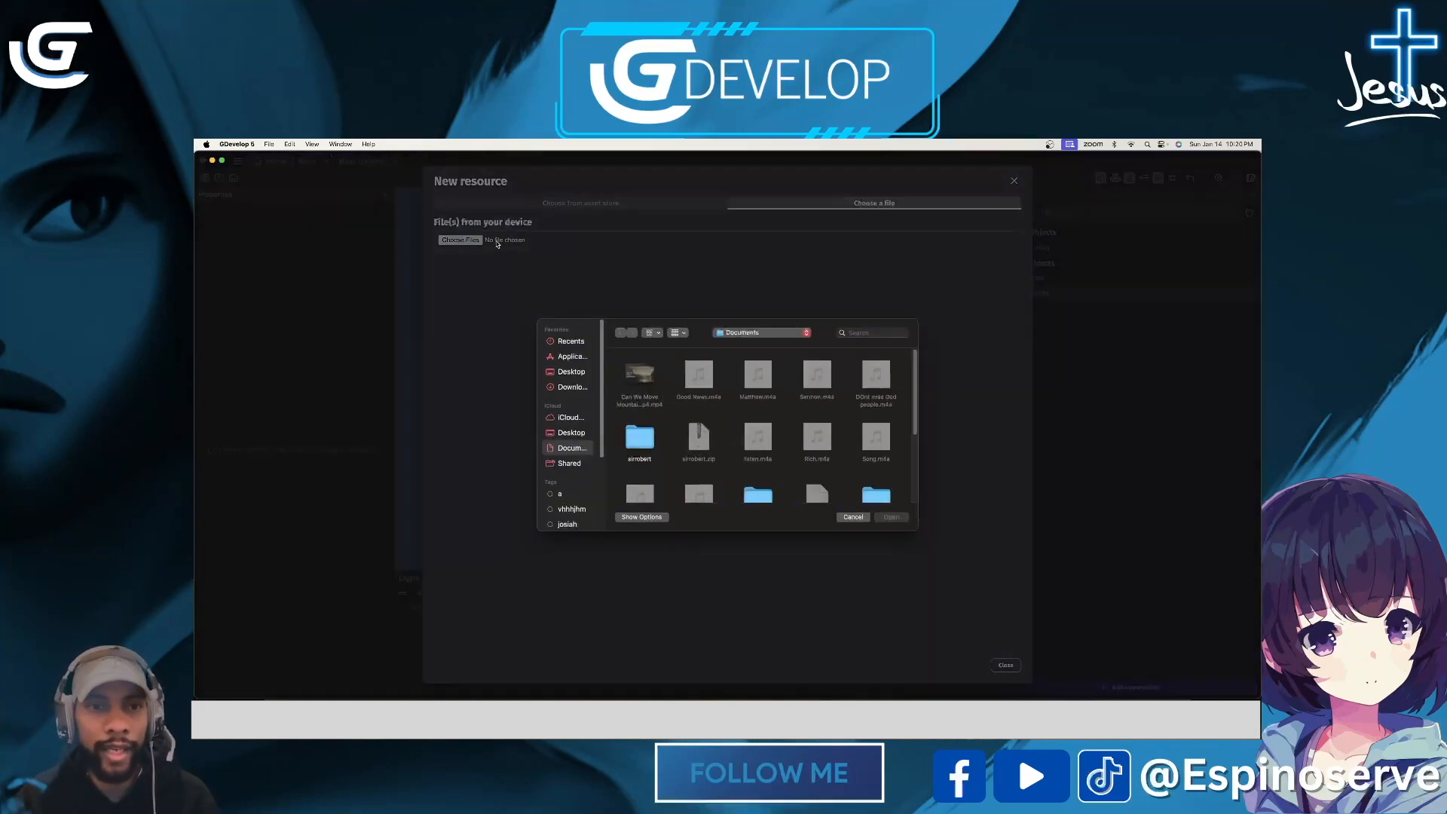
left_click(571, 373)
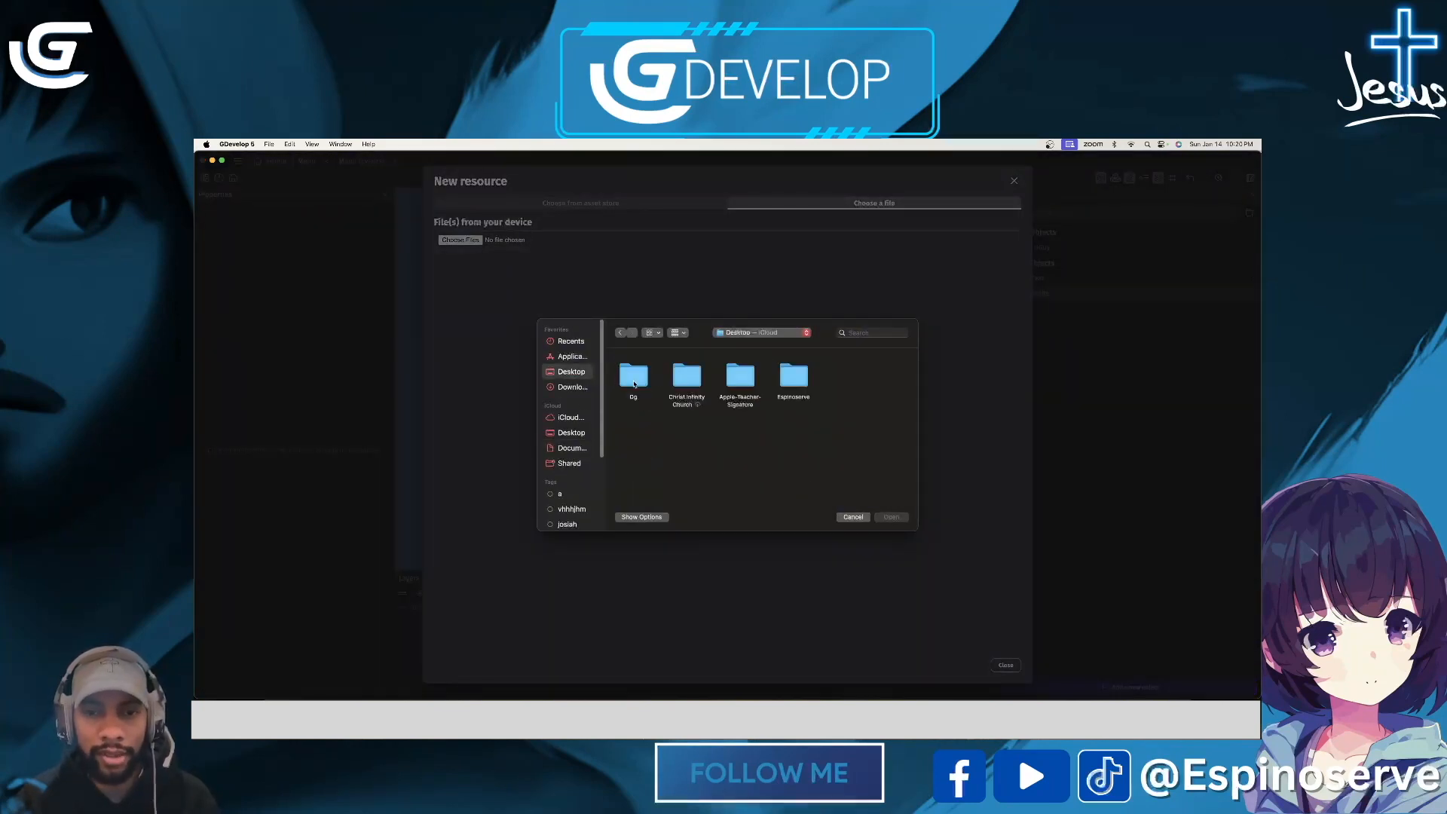
double_click(634, 378)
left_click(637, 379)
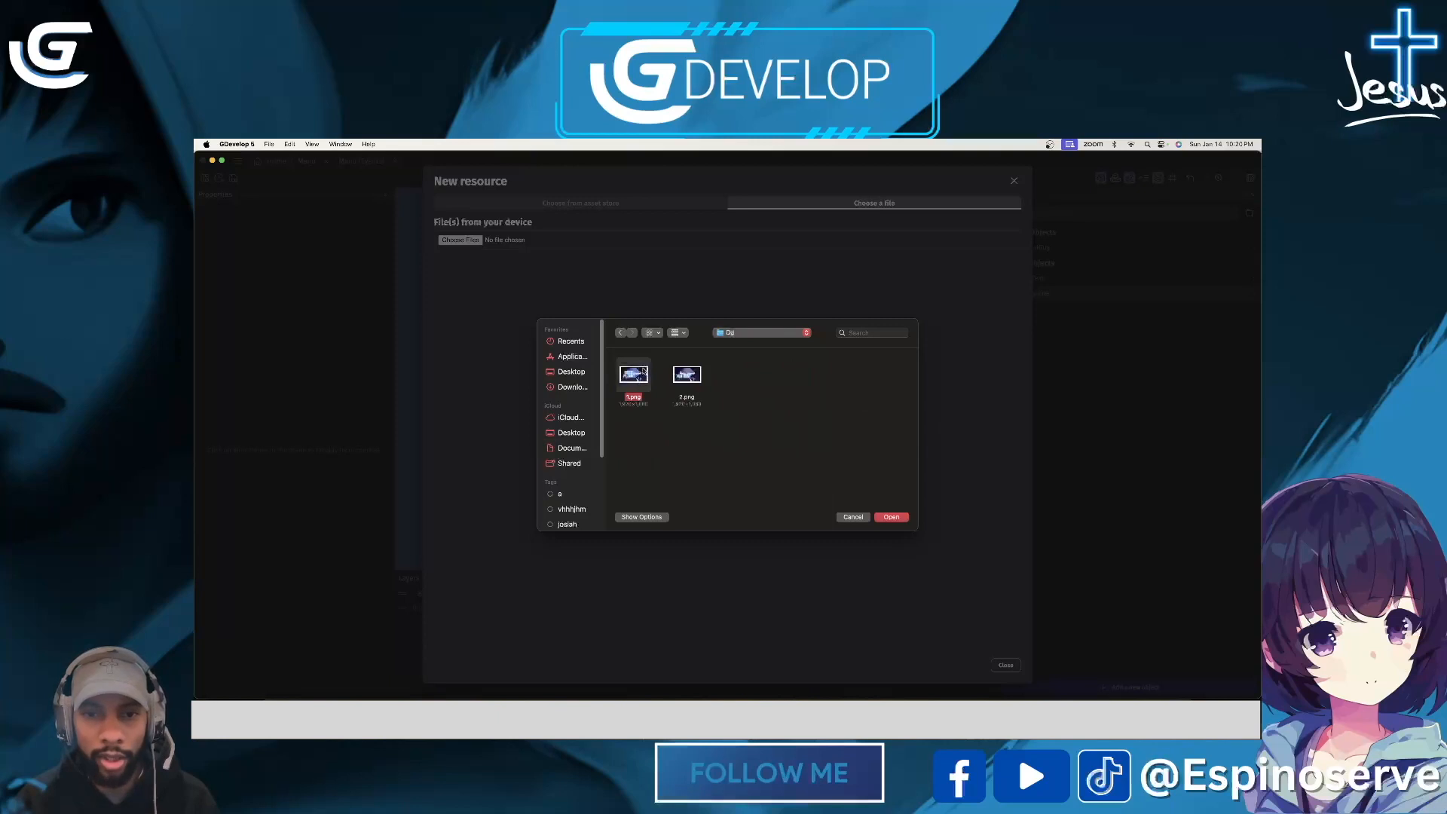
left_click(891, 517)
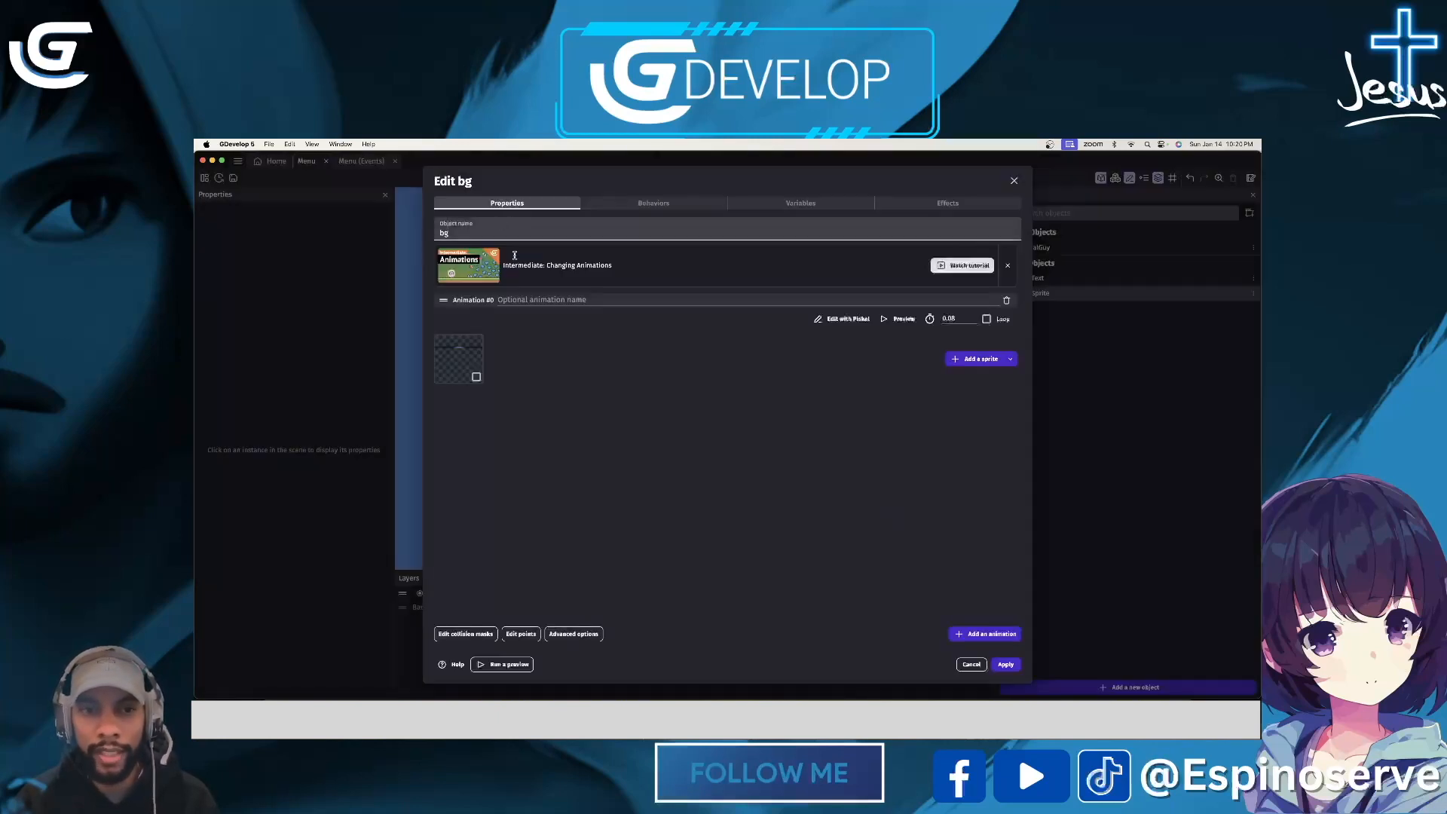
left_click(1008, 664)
Step: Place the bg sprite in the Menu scene and enlarge it to about 2039 by 1147
left_click_drag(1033, 302, 609, 296)
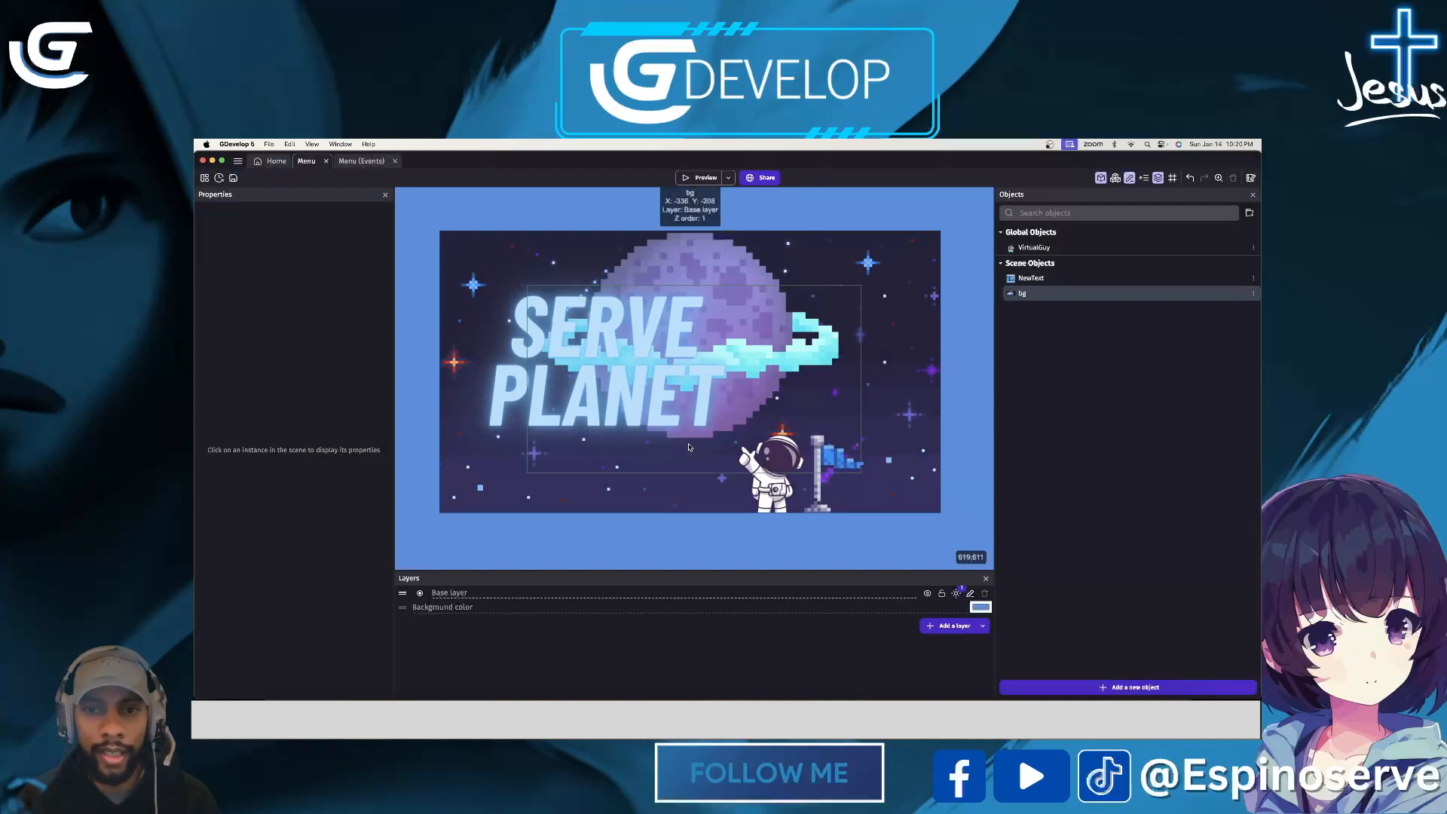
left_click(925, 499)
left_click_drag(944, 518, 968, 490)
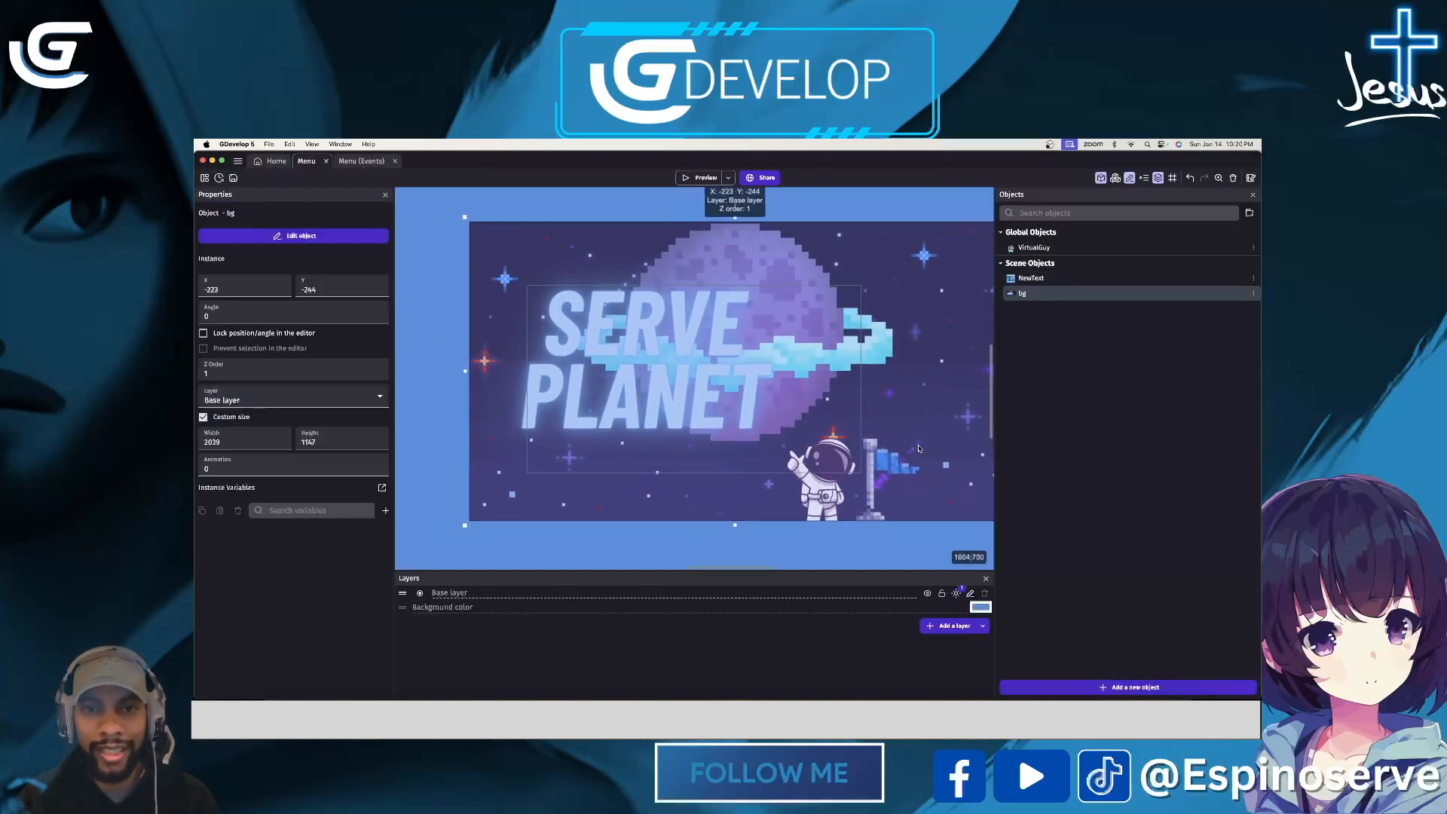
Step: Preview the Menu scene in a full-size window to check how the background fits, and close the preview
left_click(701, 178)
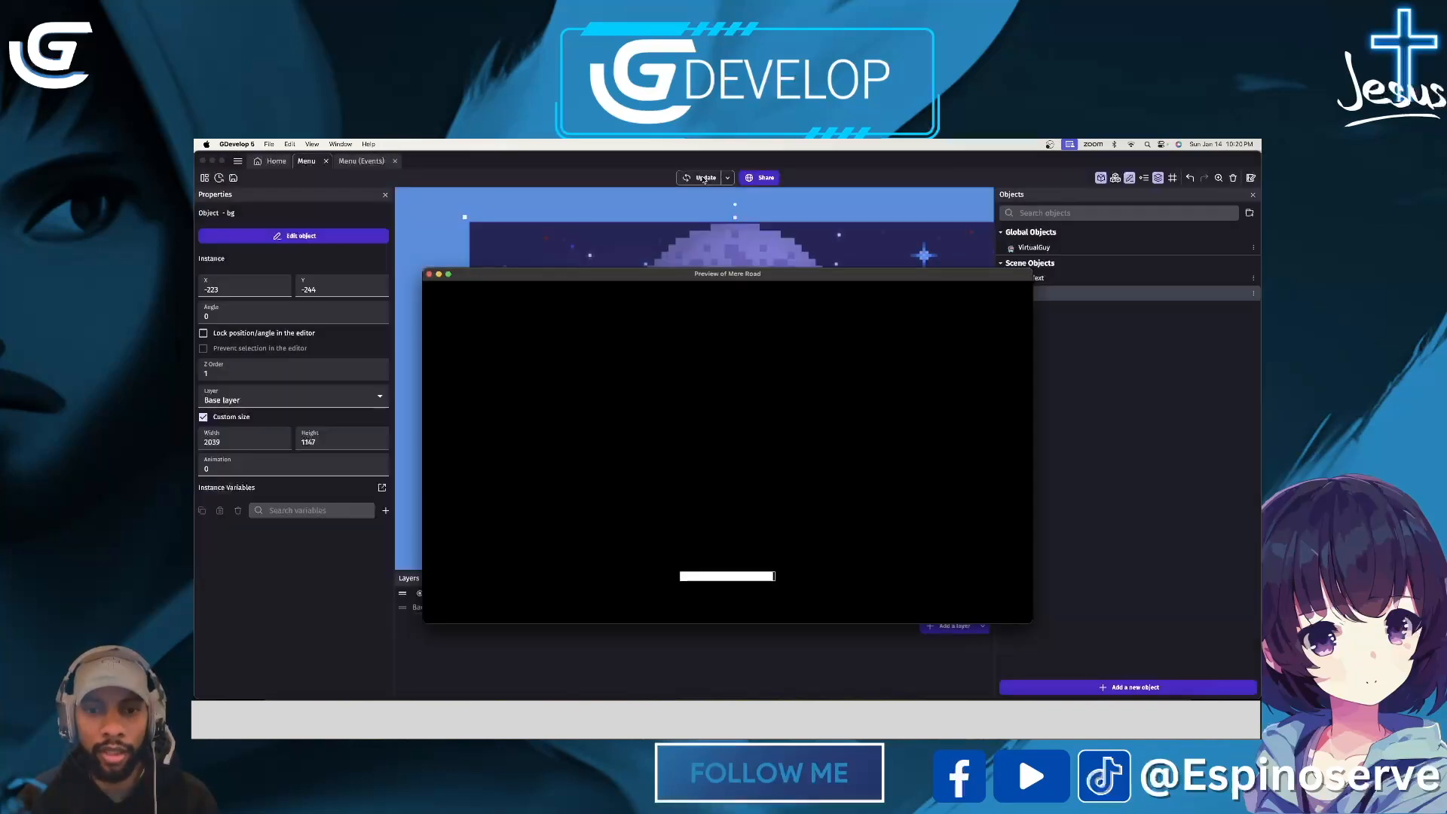
left_click(448, 274)
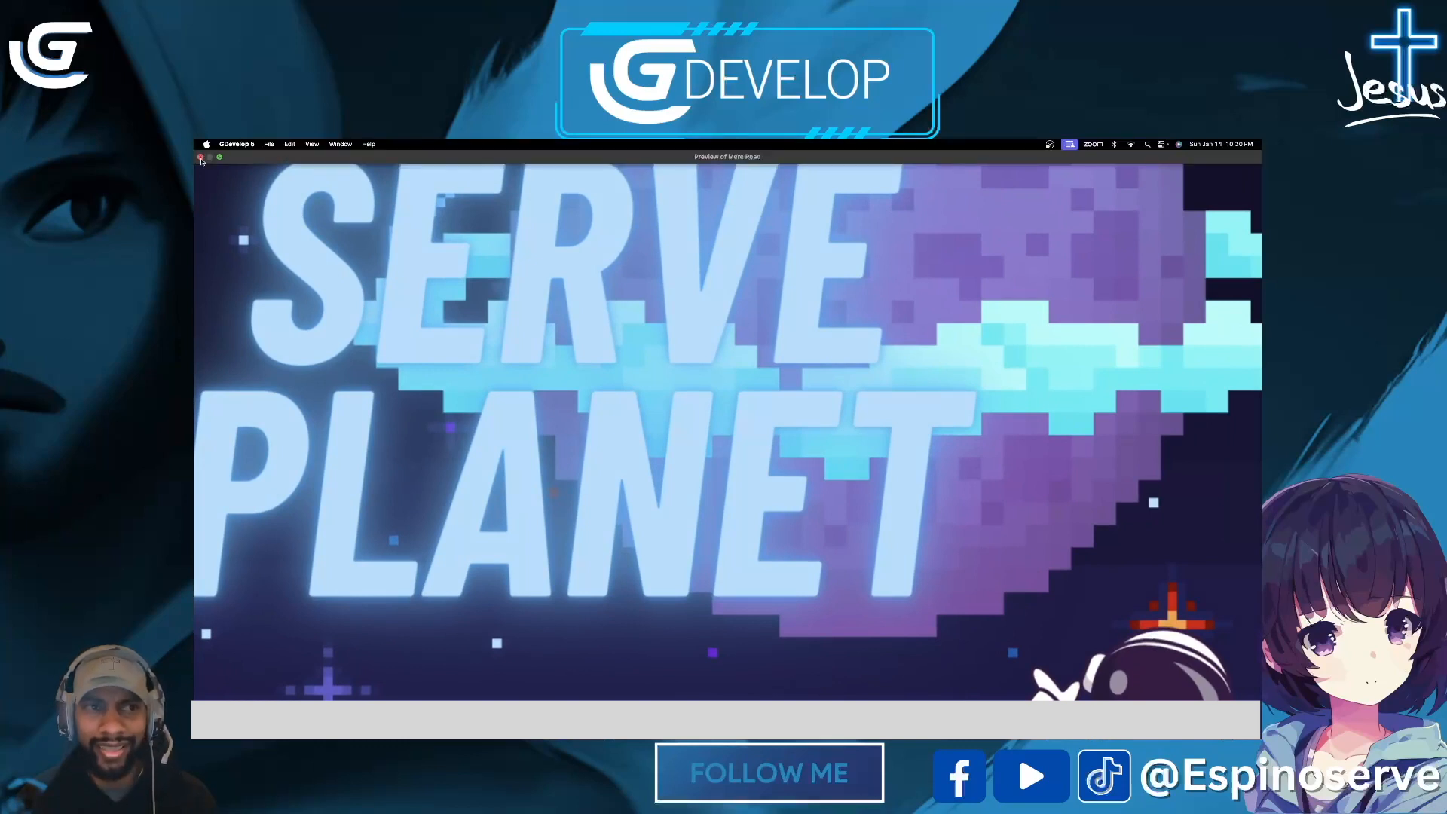
left_click(201, 158)
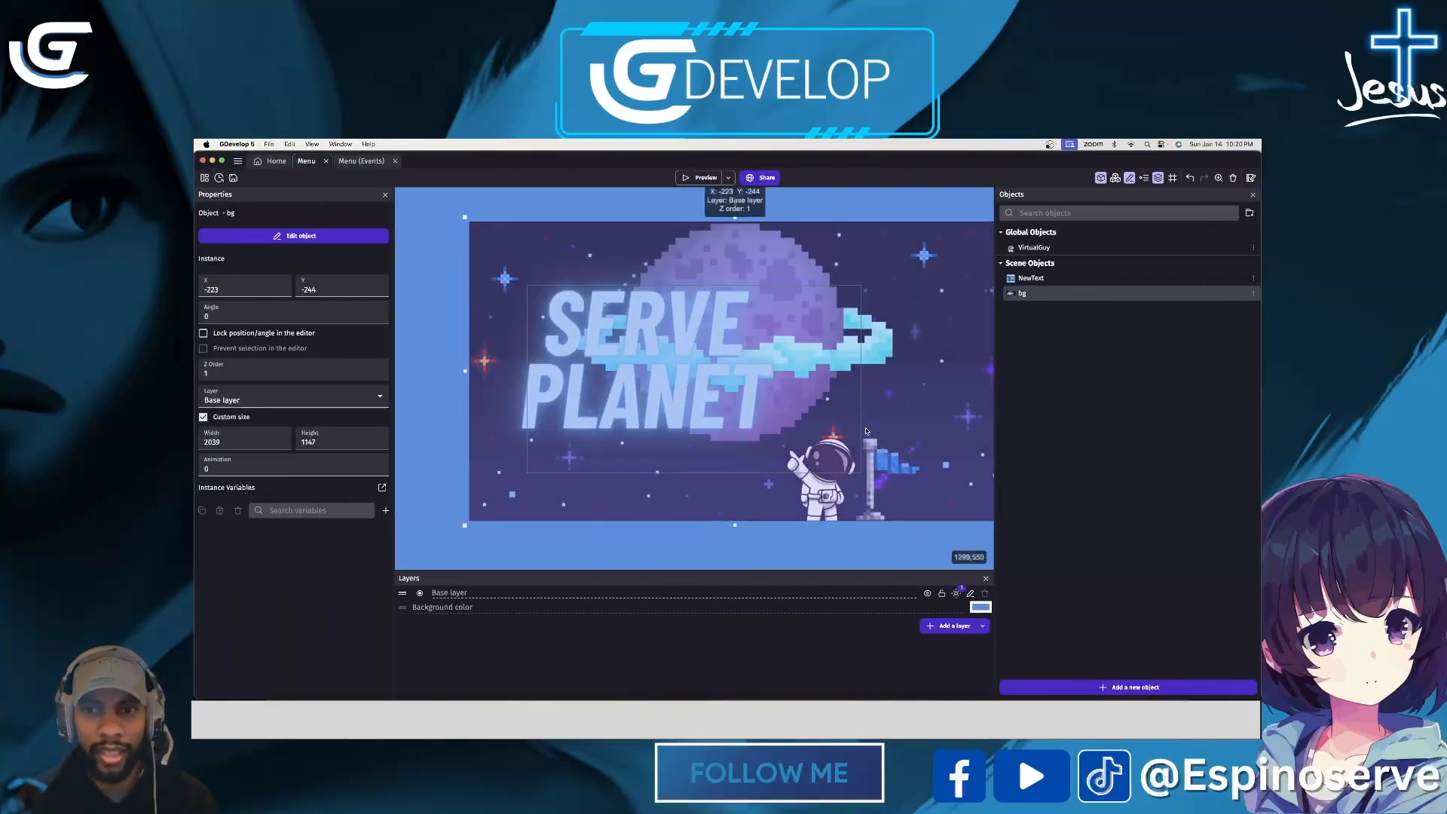
Step: Shrink the background to about 1479 by 894 and reposition it around the game frame at about X -77, Y -86
left_click_drag(865, 430, 809, 426)
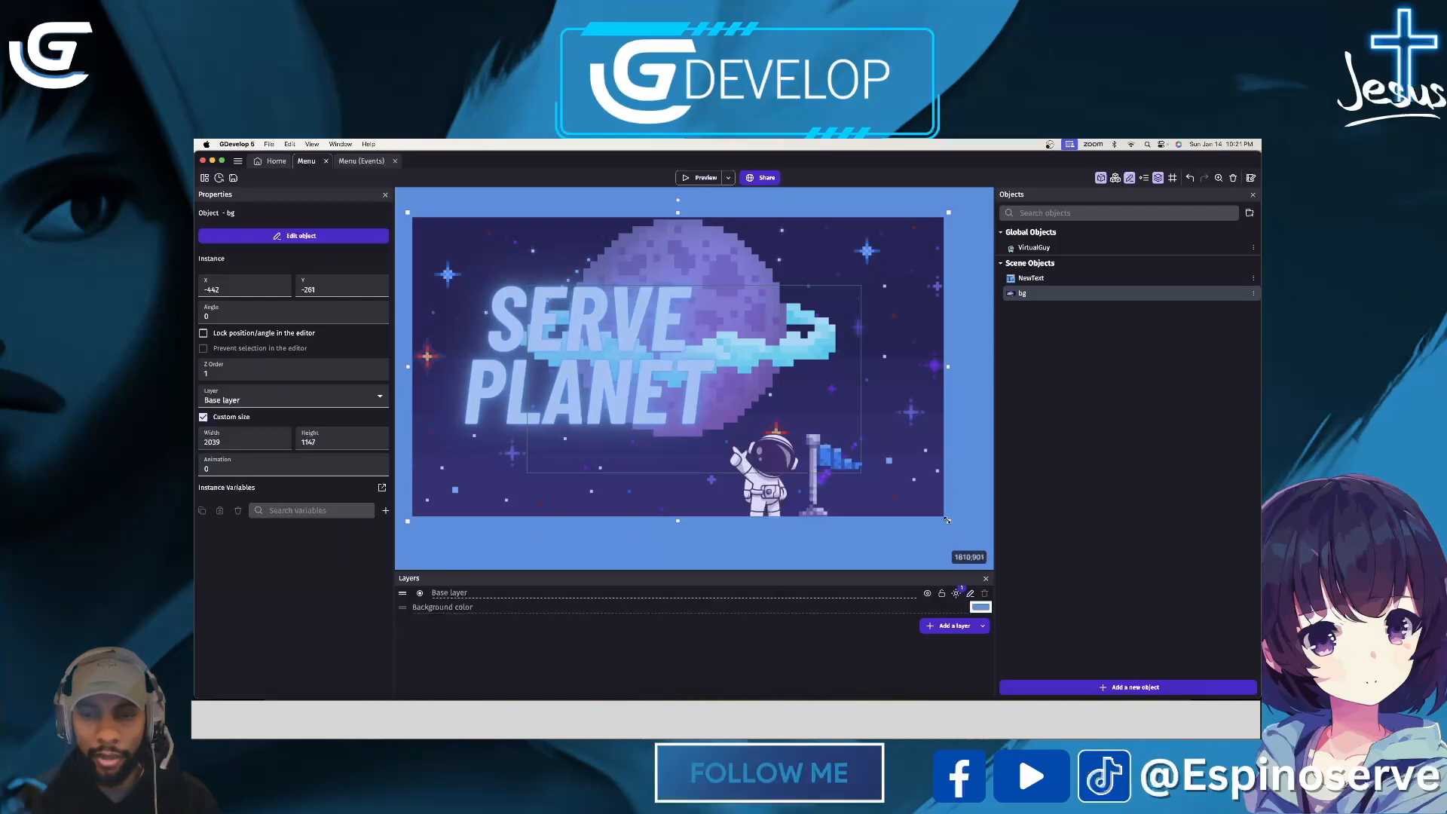
left_click_drag(947, 520, 802, 453)
left_click_drag(715, 395, 811, 440)
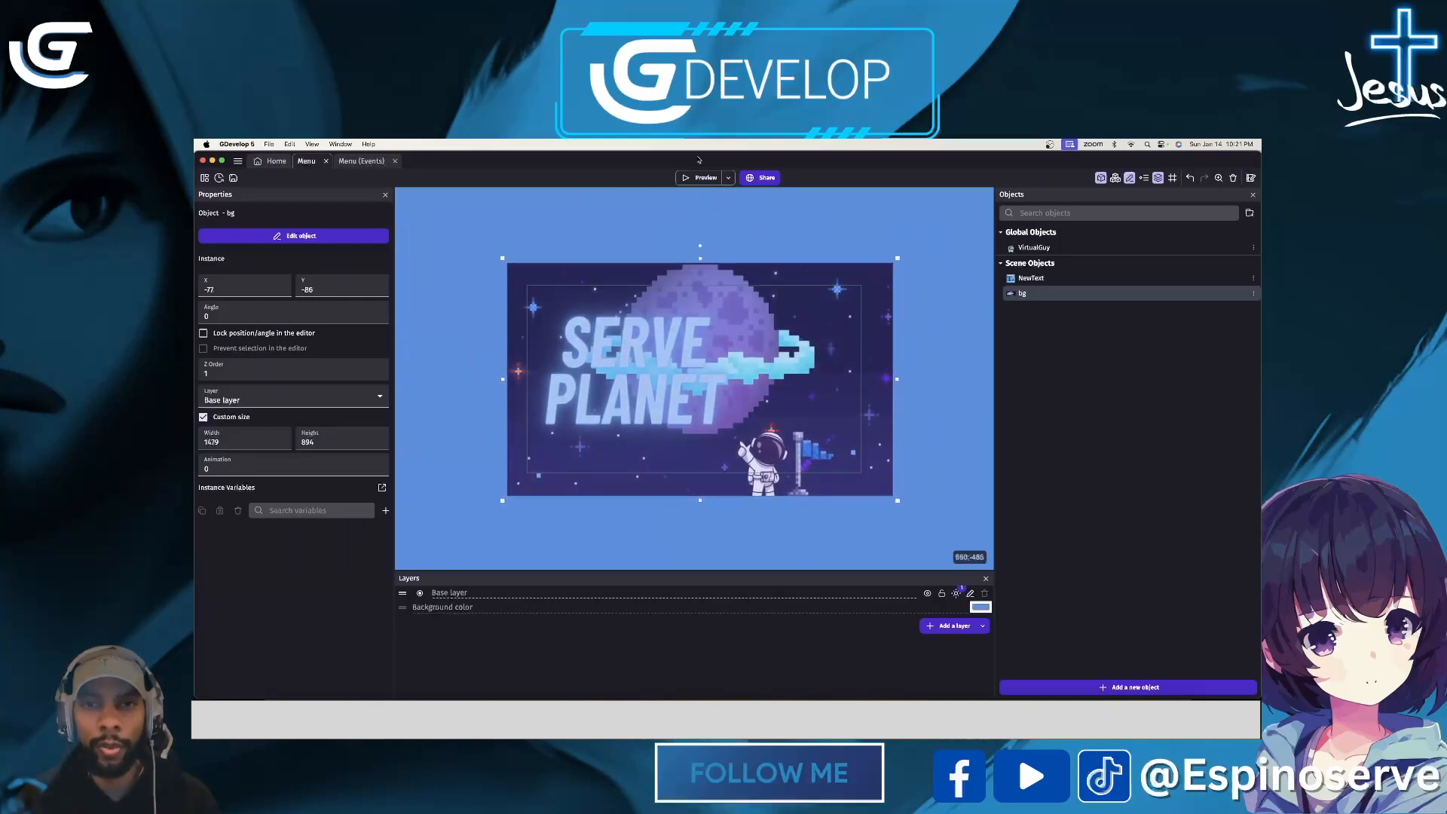
Step: Preview the Menu scene again in a full-size window to check the fit of the resized background
left_click(703, 177)
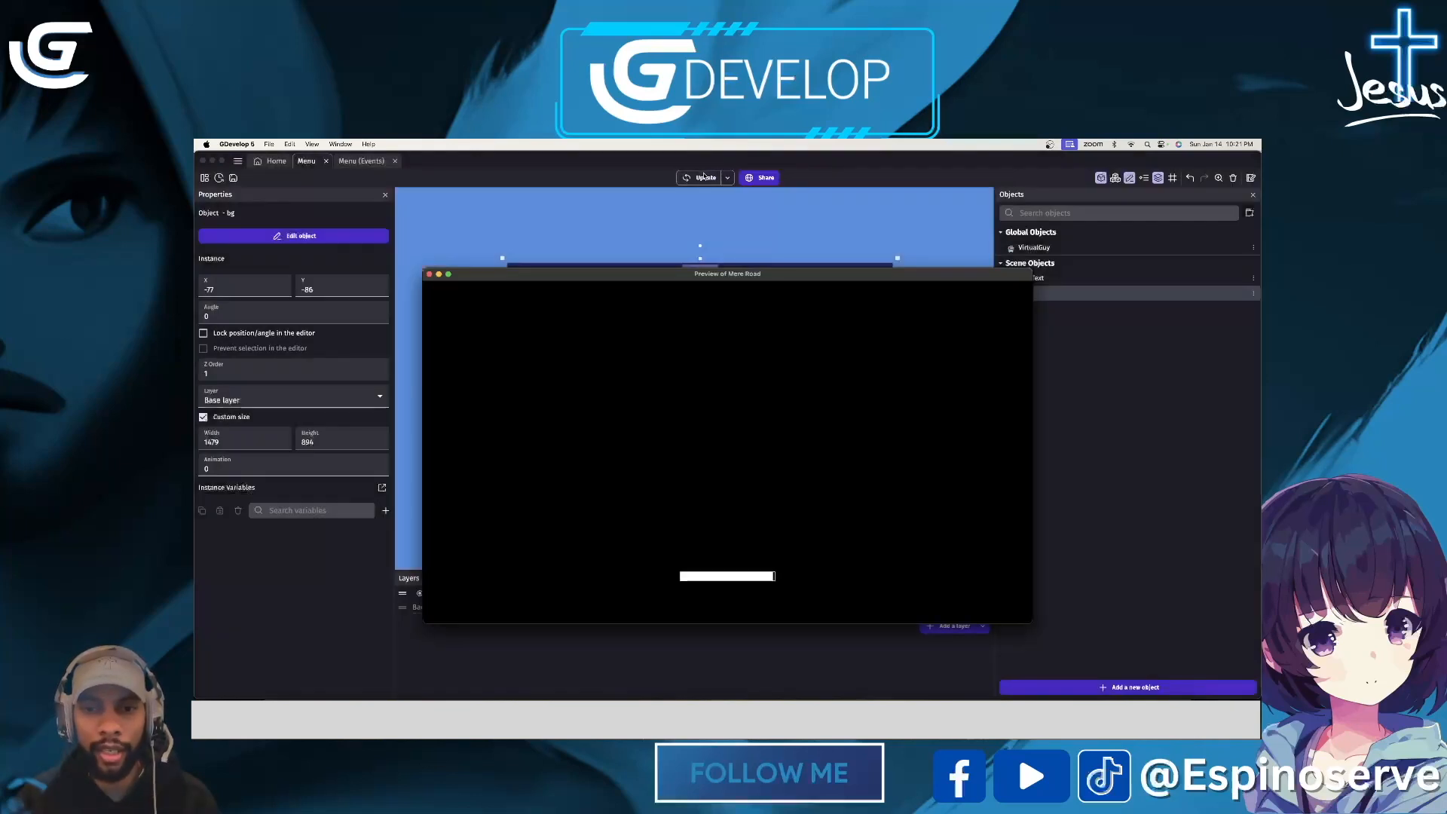
left_click(450, 274)
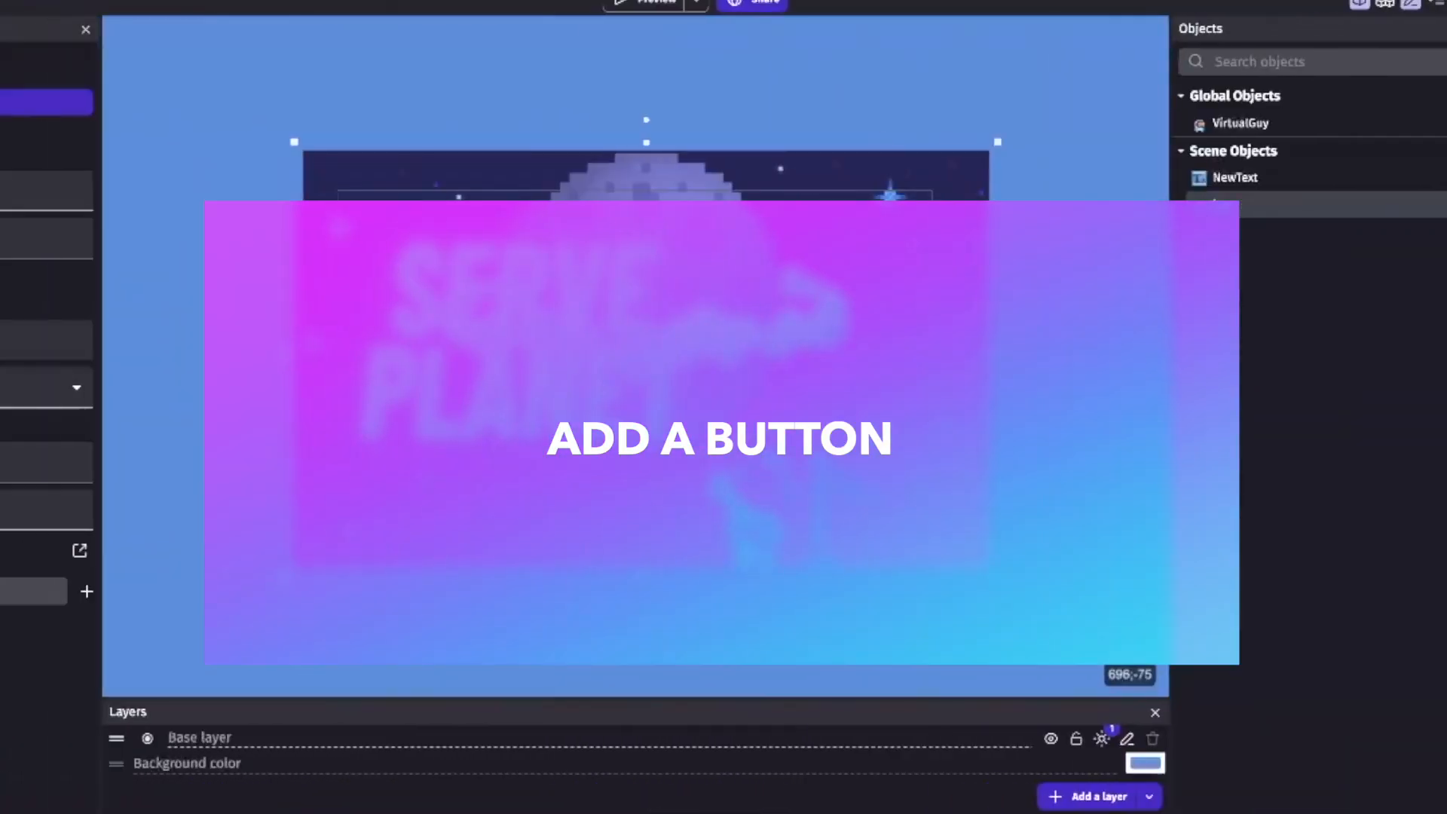
left_click_drag(682, 669, 681, 745)
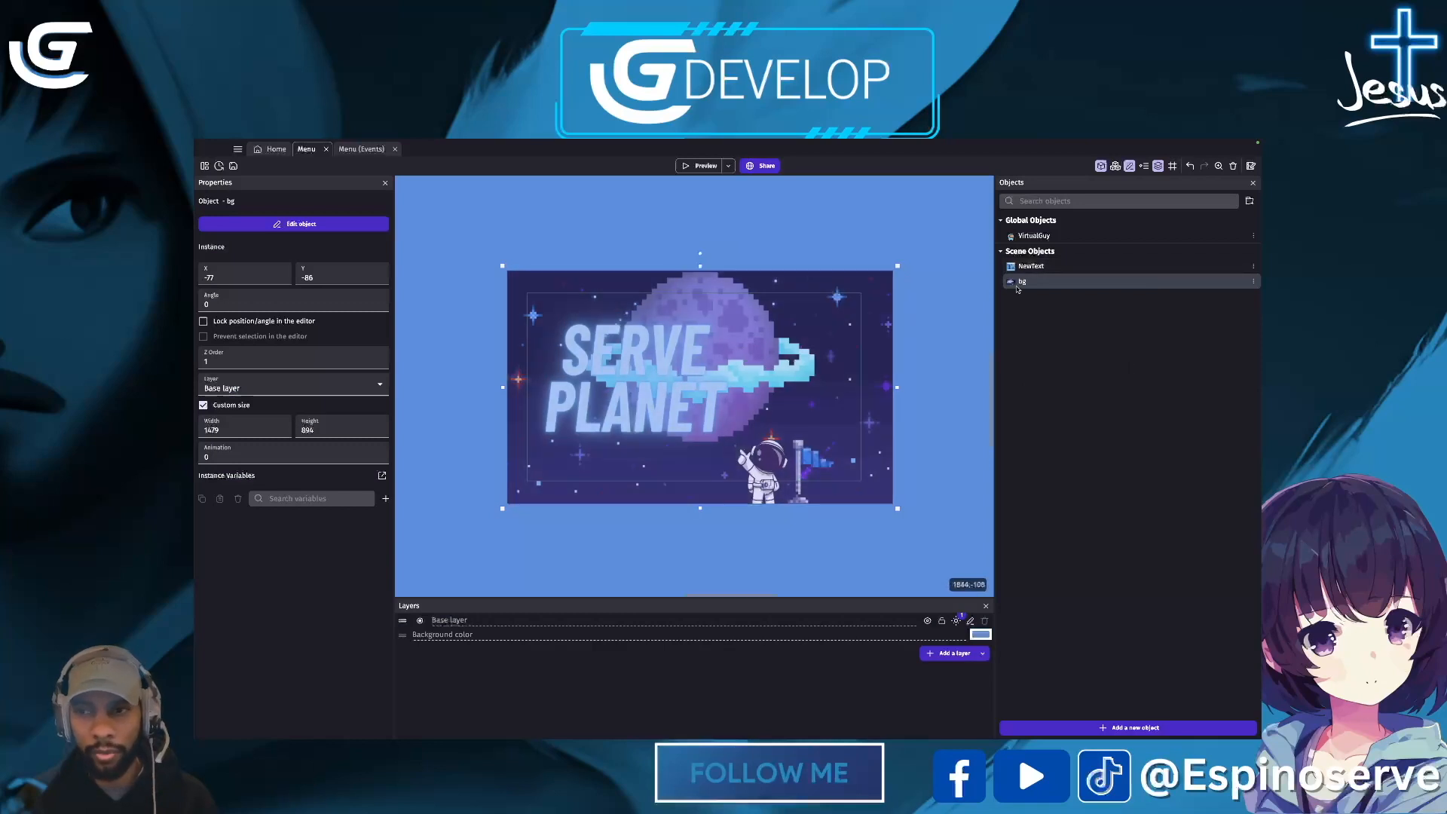
Step: Add a panel sprite button object using the Yellow Button preset and place it below the Serve Planet title
left_click(1141, 728)
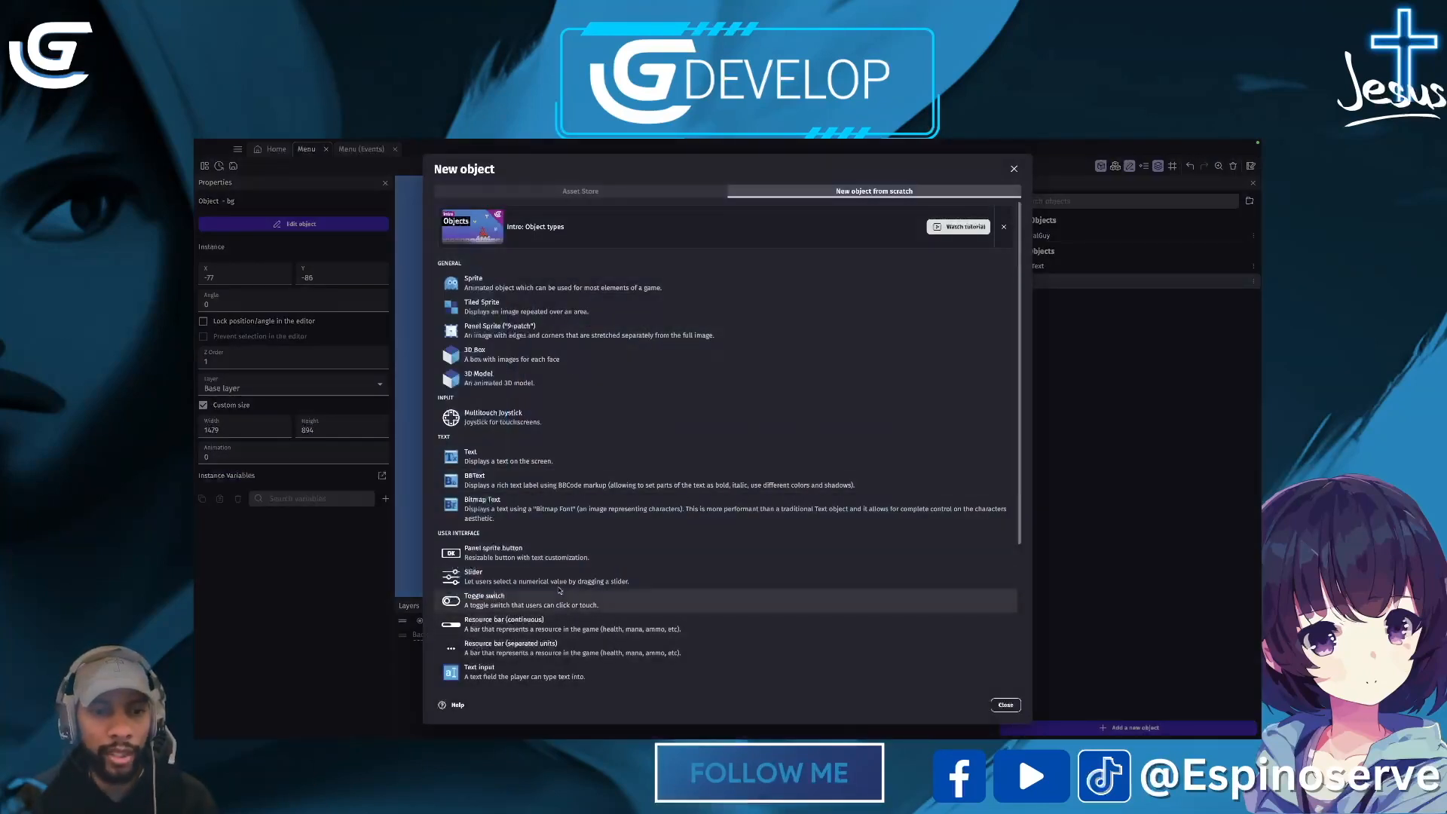
left_click(509, 557)
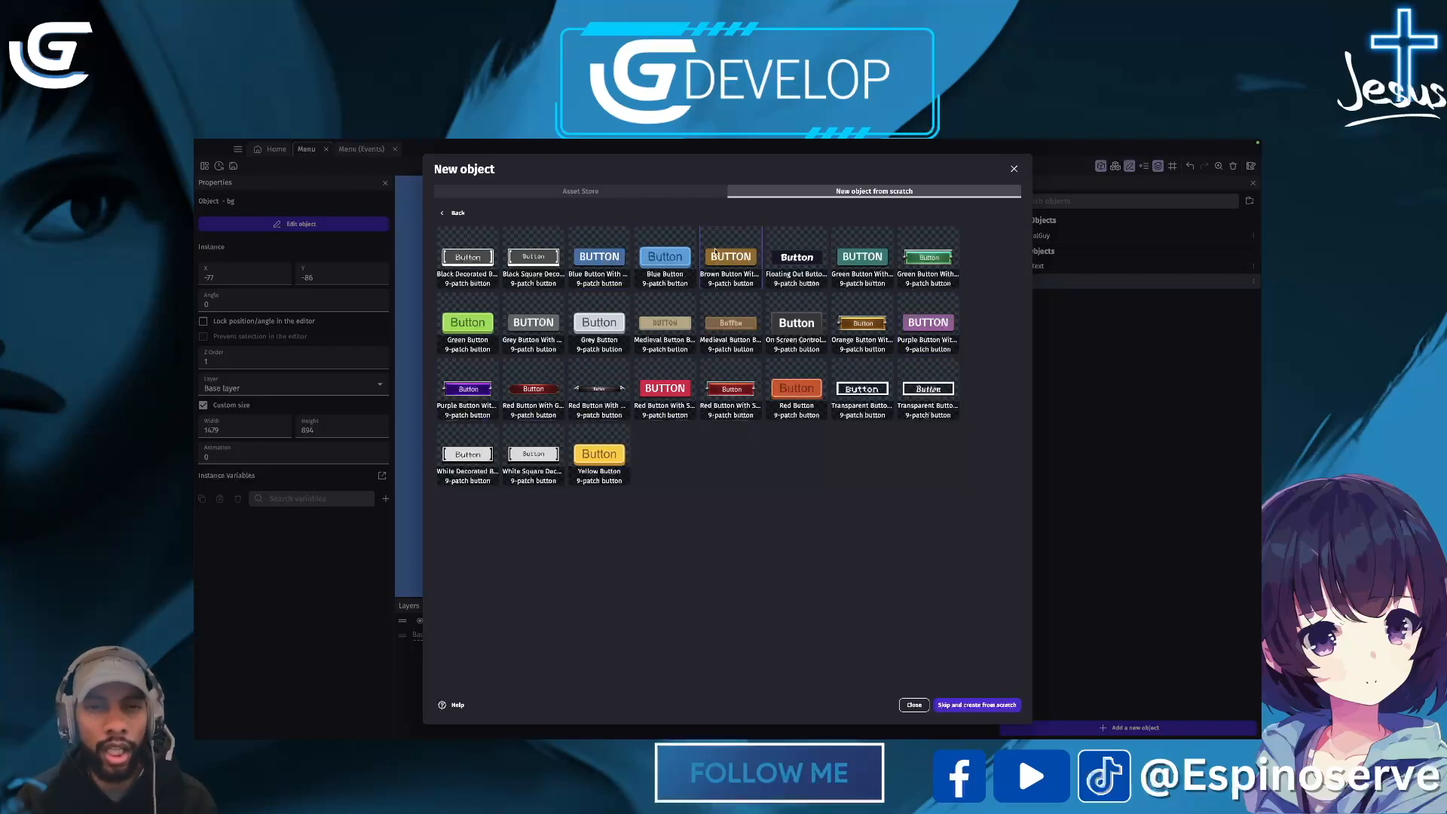
left_click(601, 457)
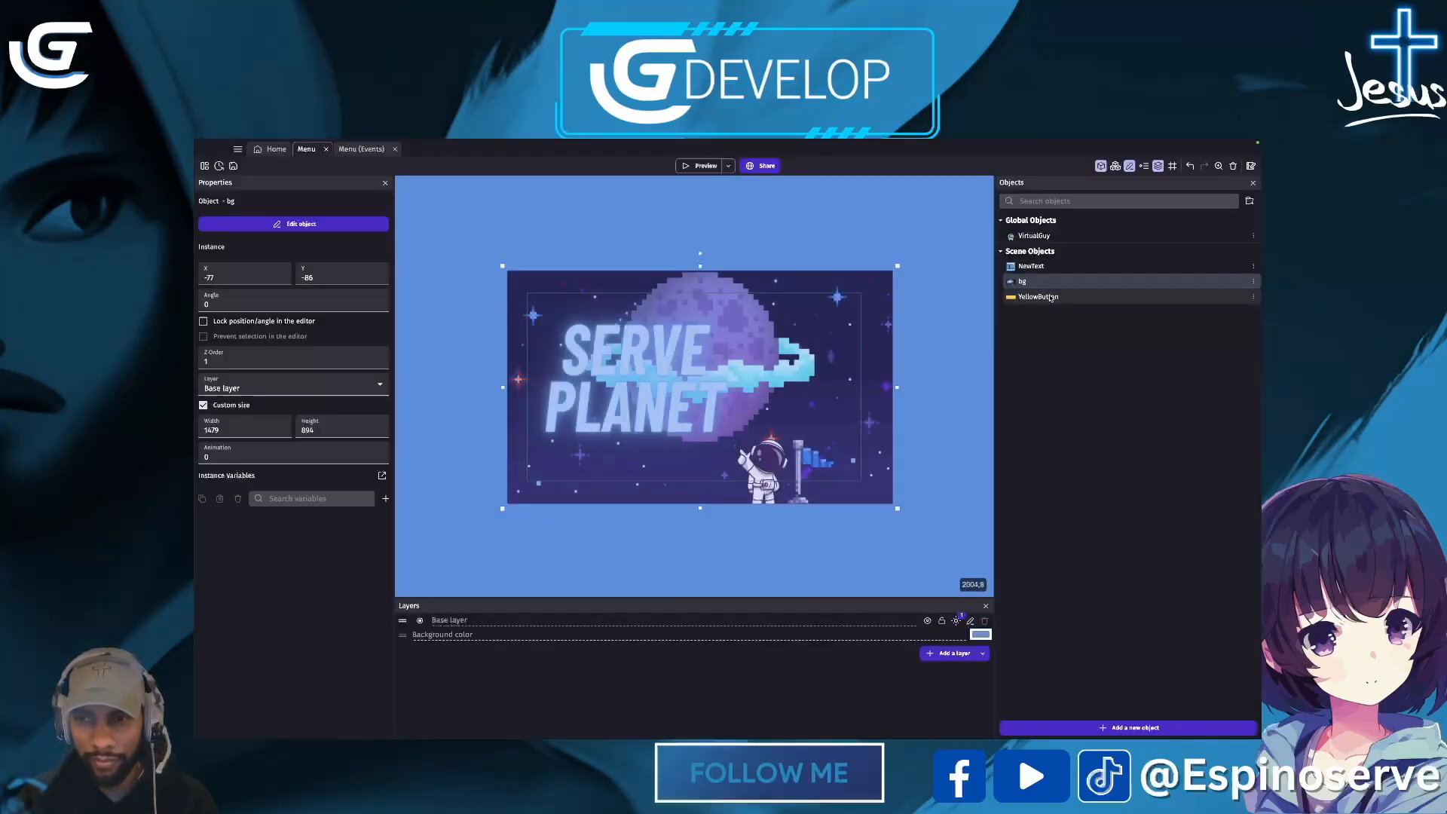
left_click_drag(1051, 299, 674, 464)
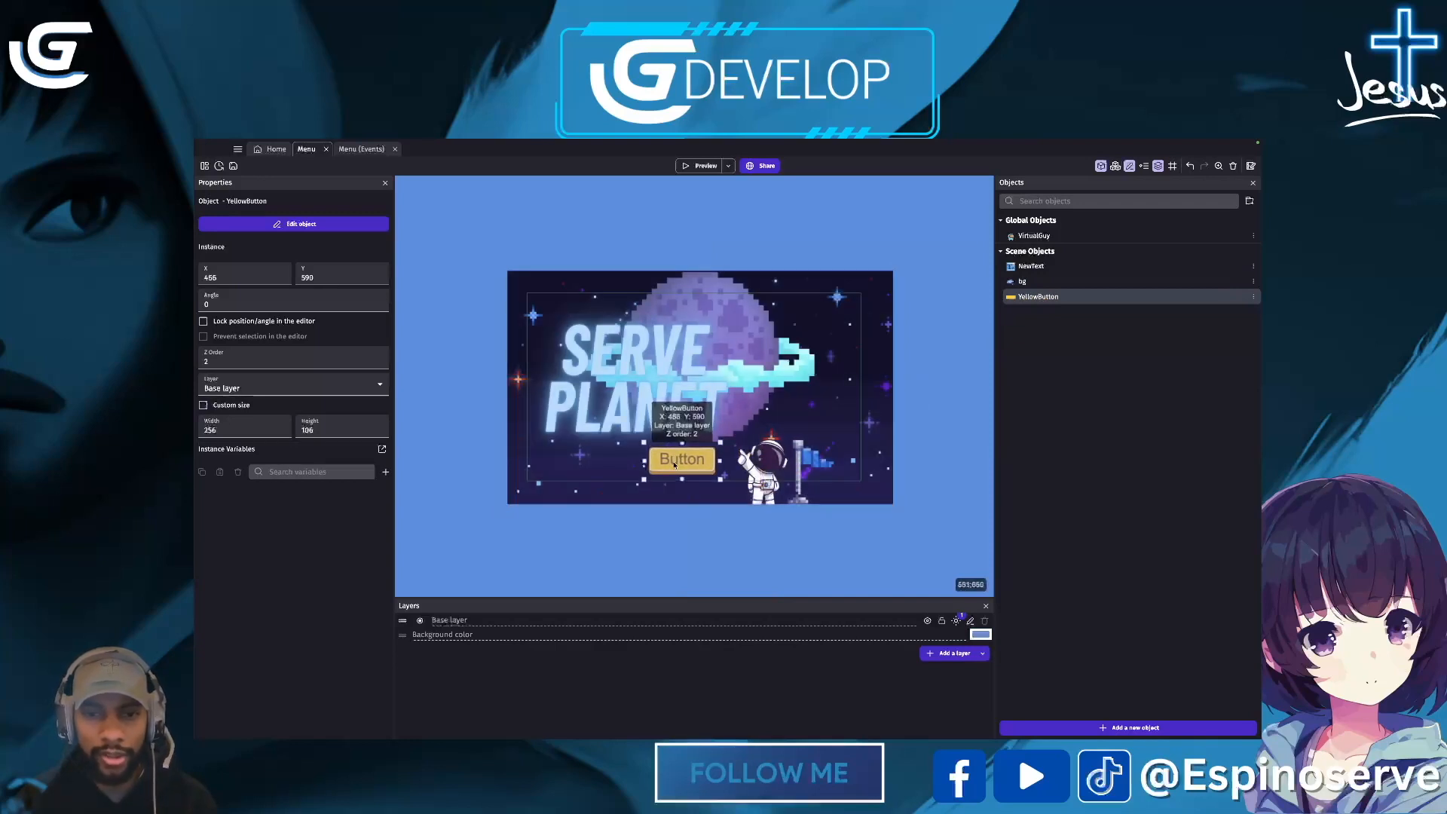
Step: Set the YellowButton label to "Start" with white text and apply the object's settings
double_click(1039, 298)
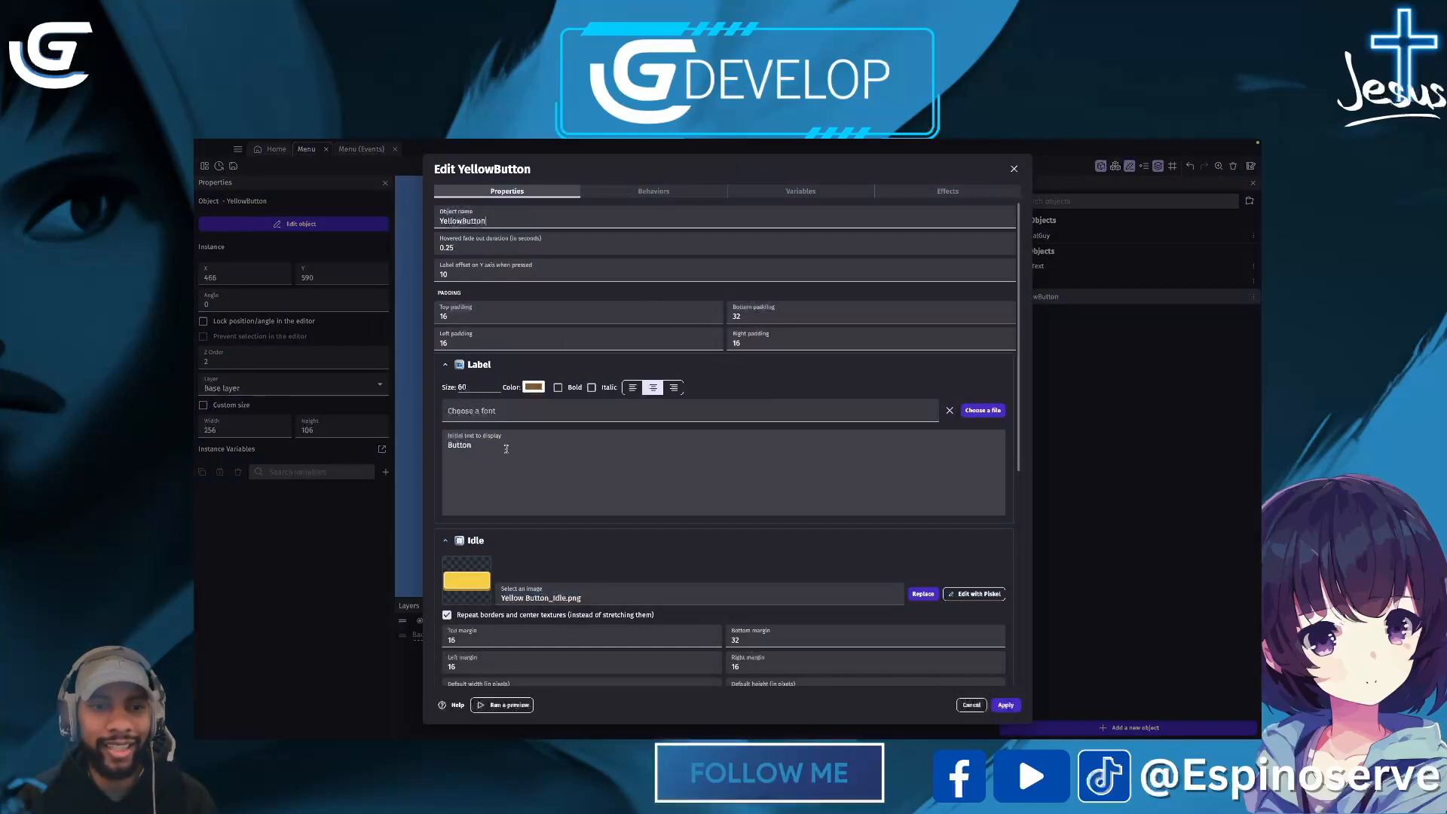
left_click_drag(504, 447, 446, 443)
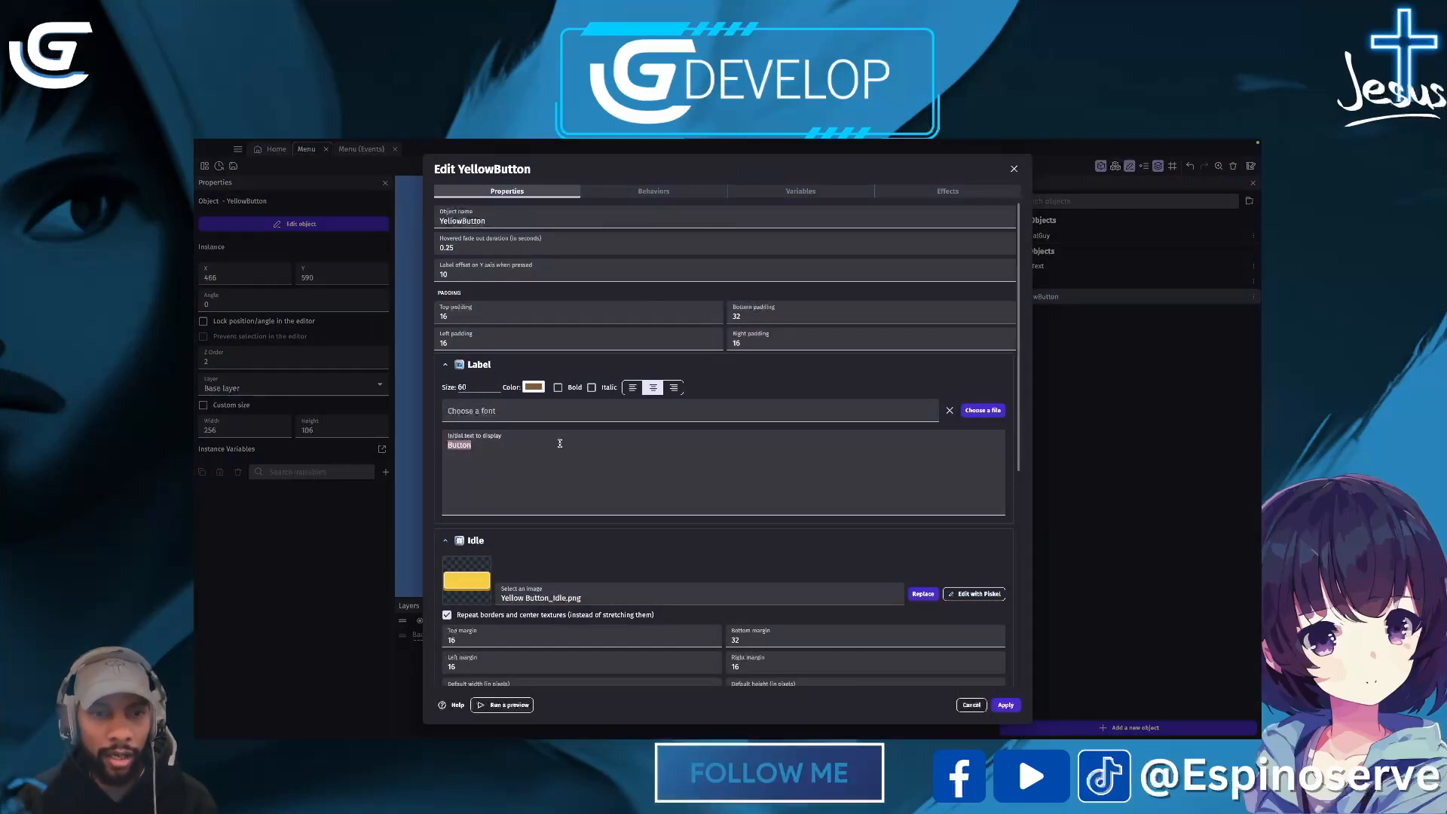
type("Start")
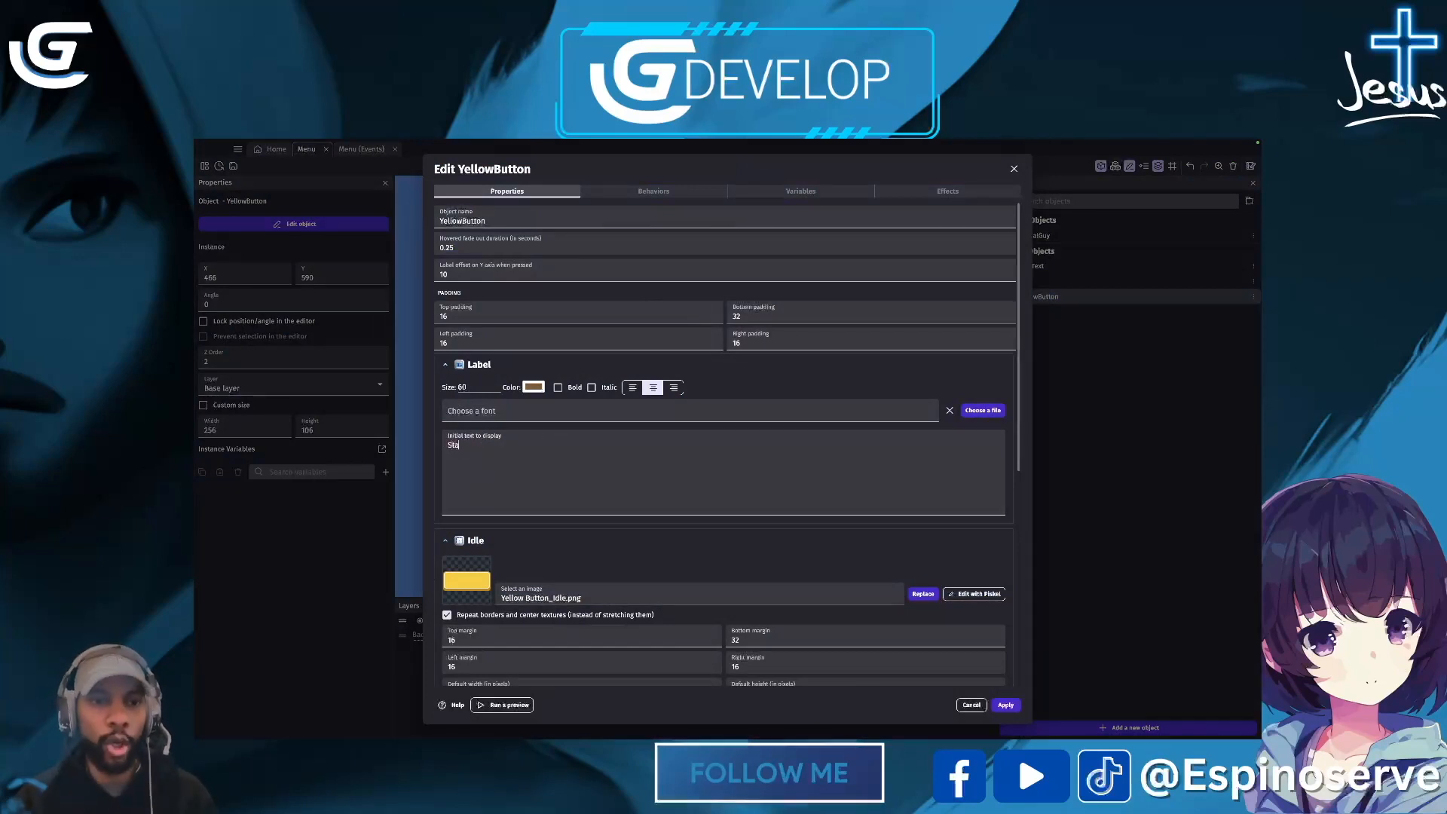
left_click(534, 388)
left_click(606, 512)
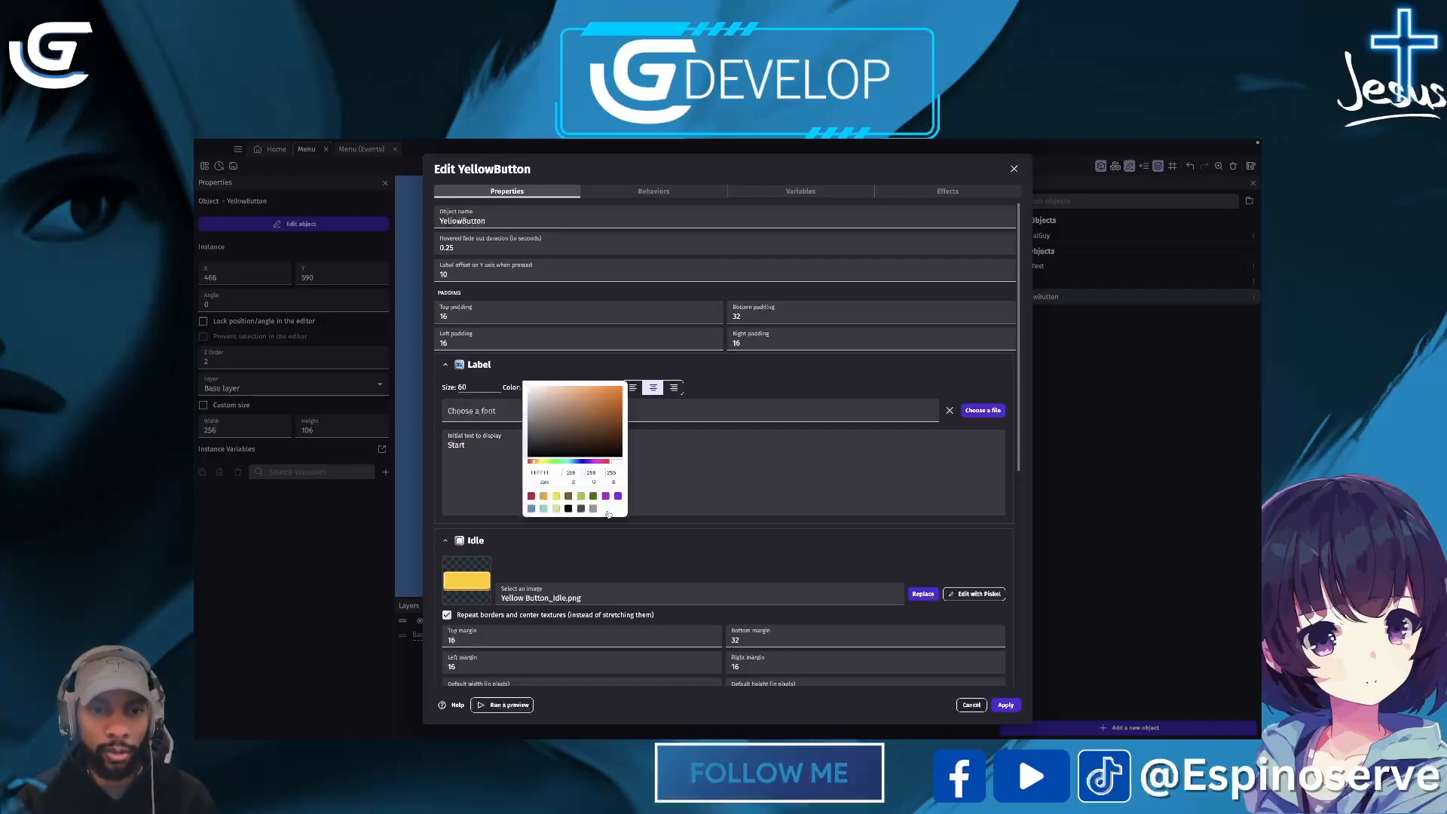
left_click(1006, 710)
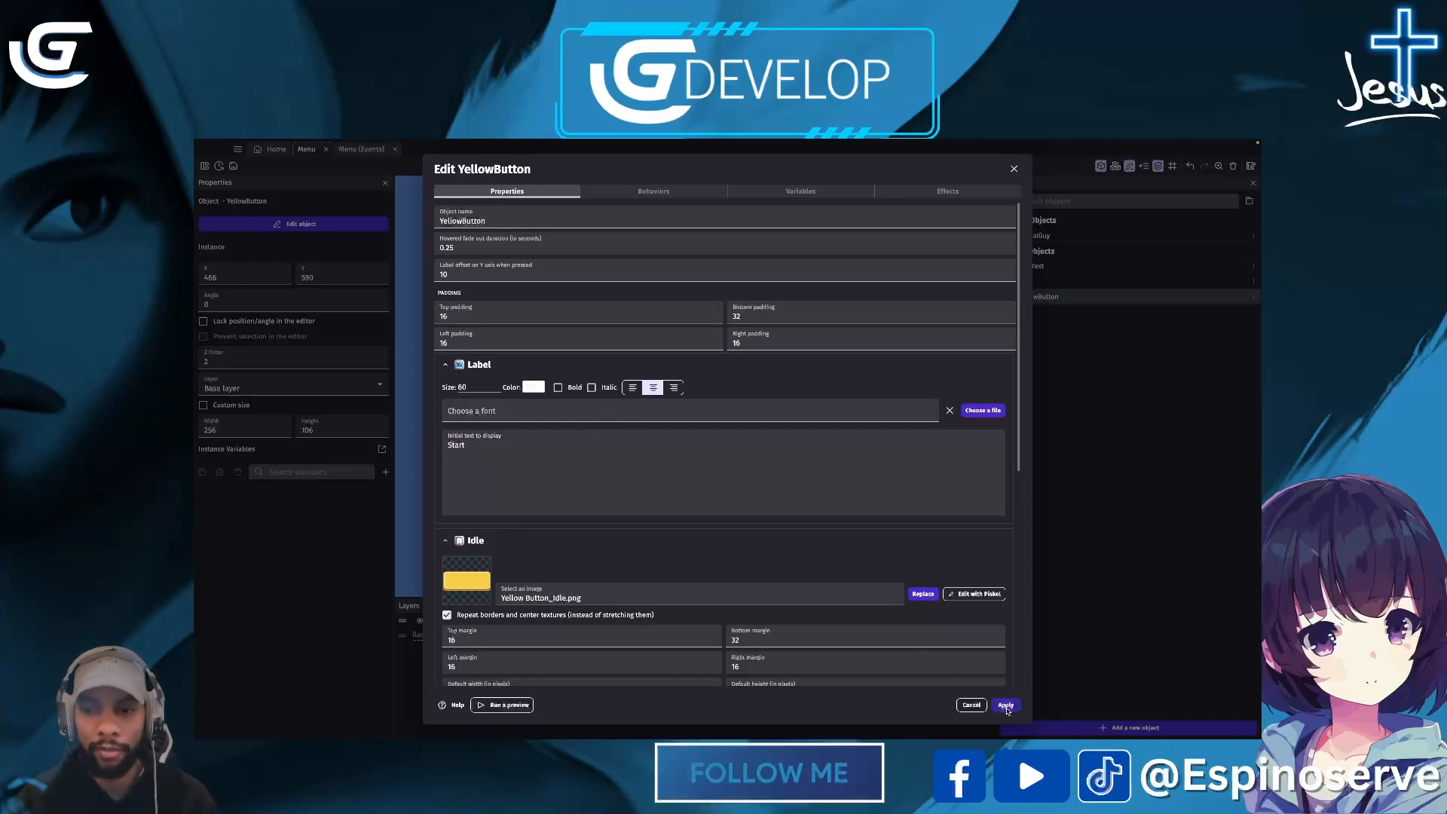
left_click(1007, 710)
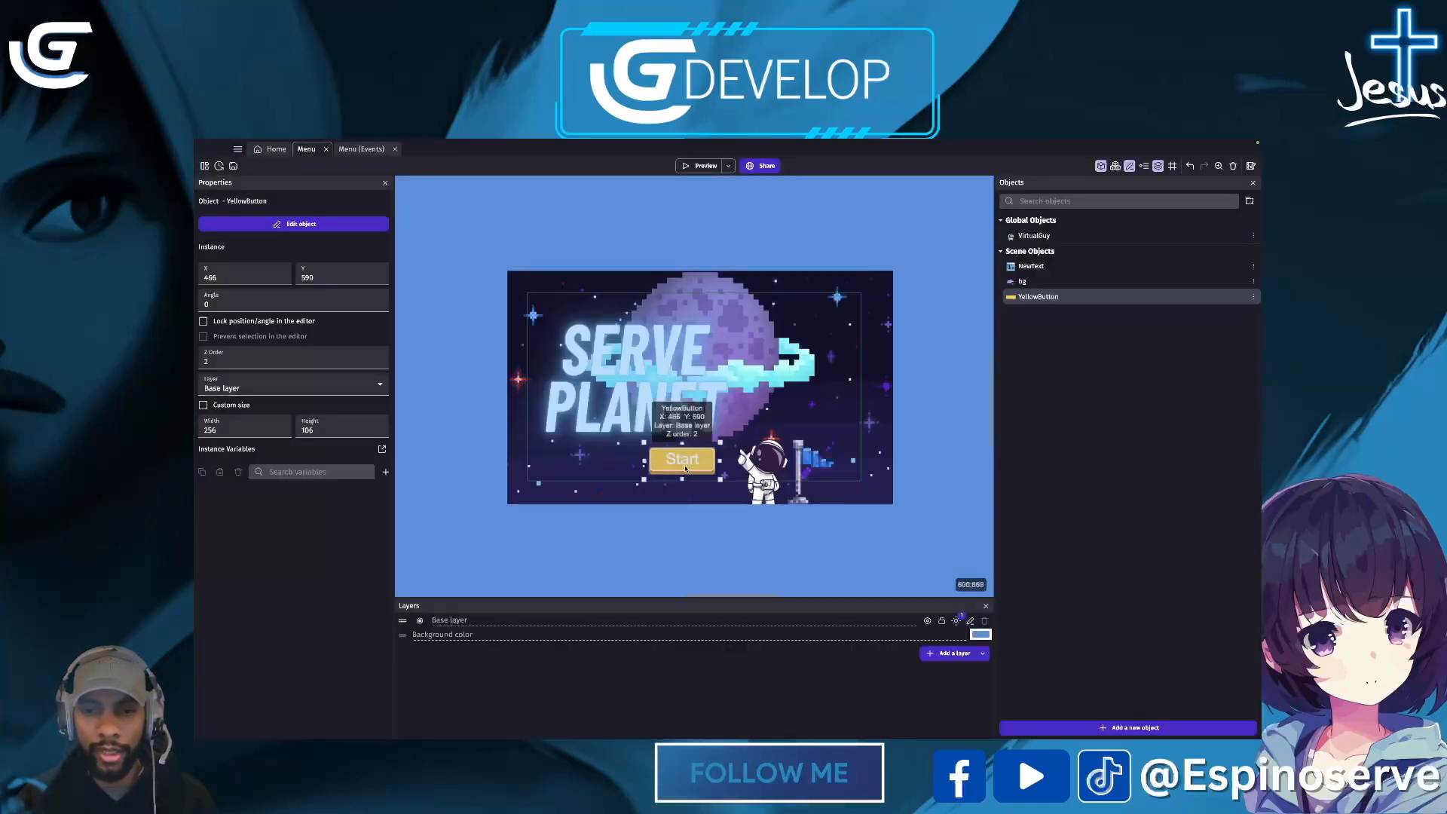
left_click(1108, 726)
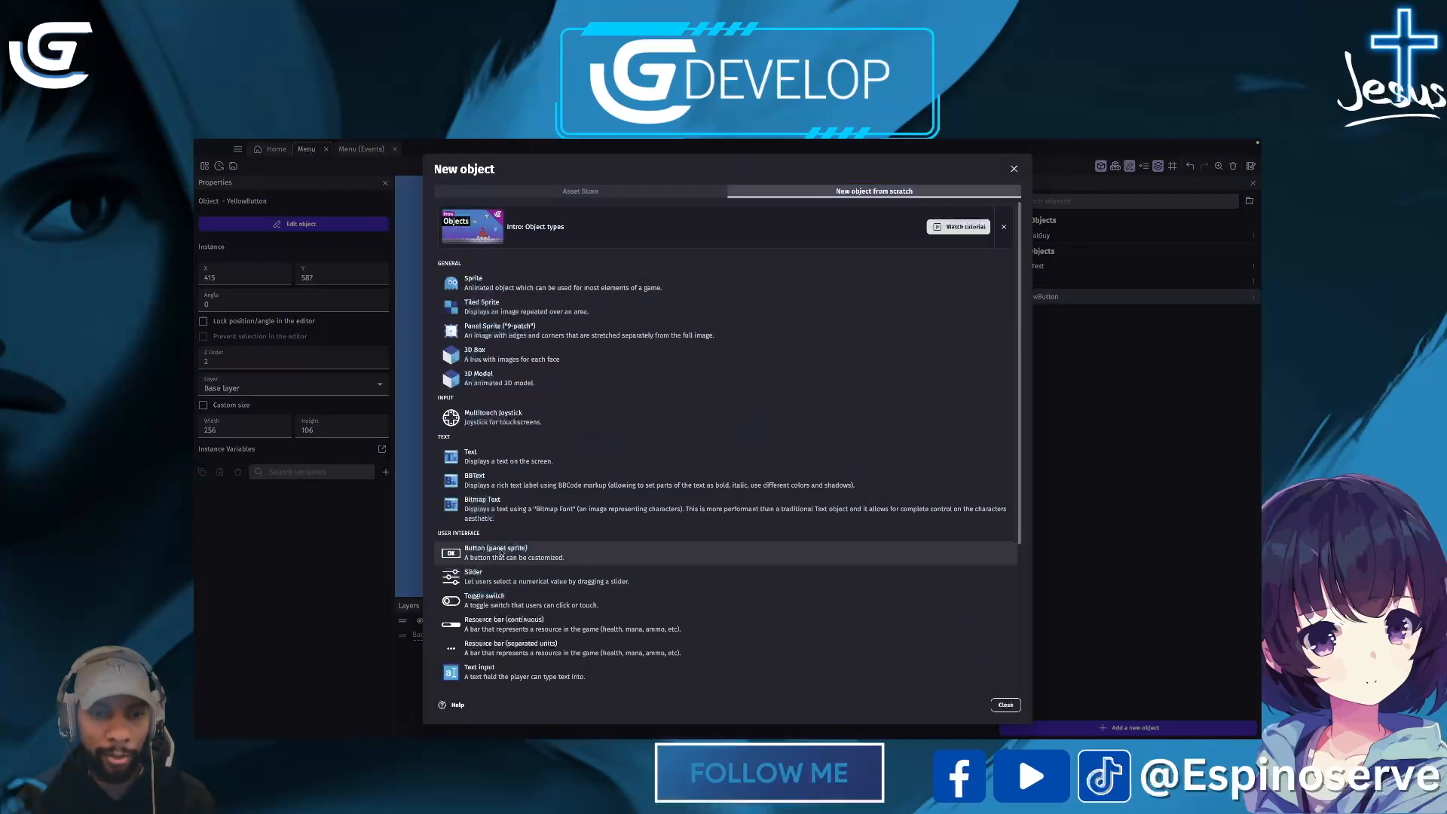
left_click(1005, 705)
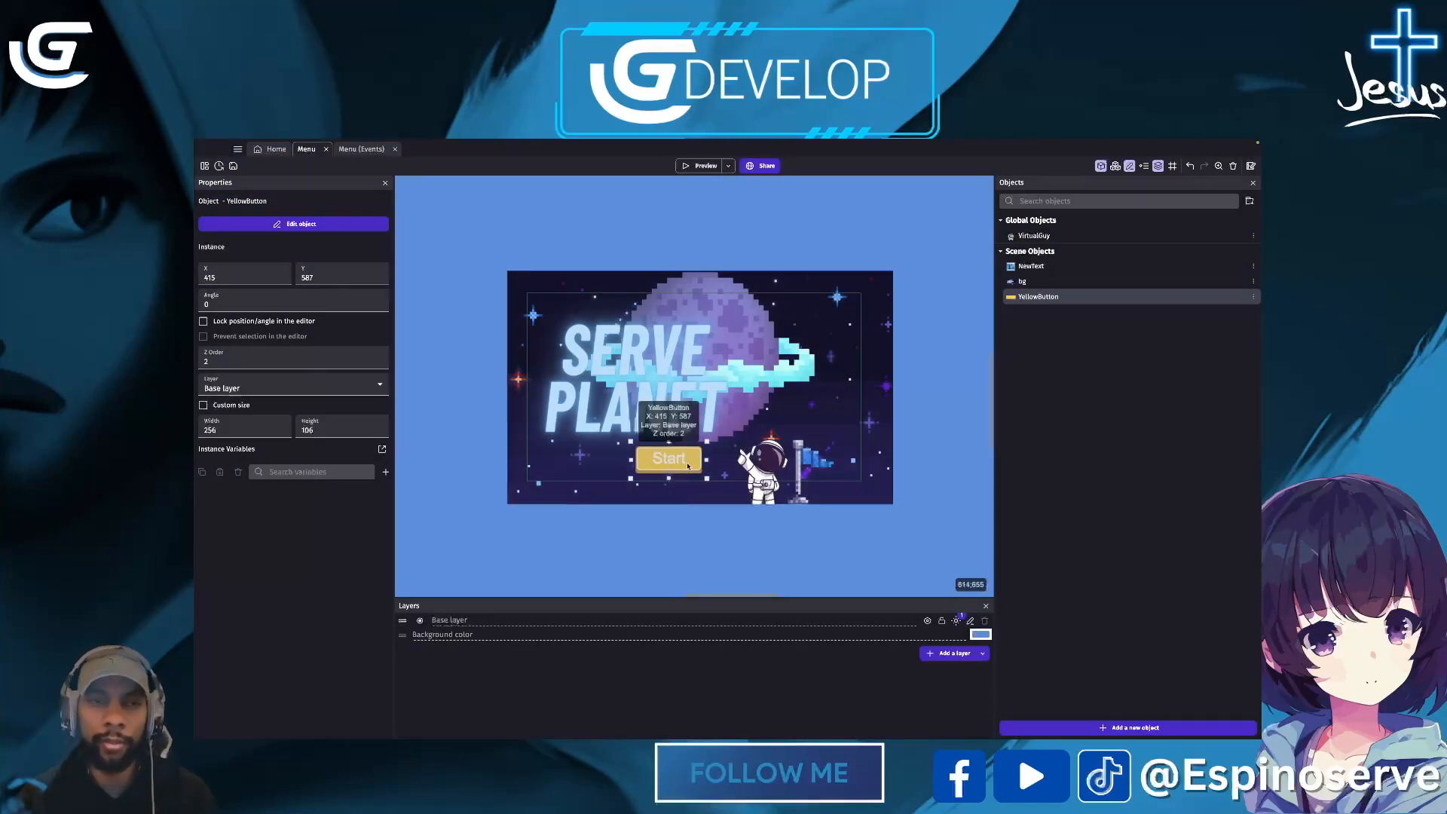
Step: Add an event to the Menu scene's event sheet with the condition "At the beginning of the scene"
left_click(363, 149)
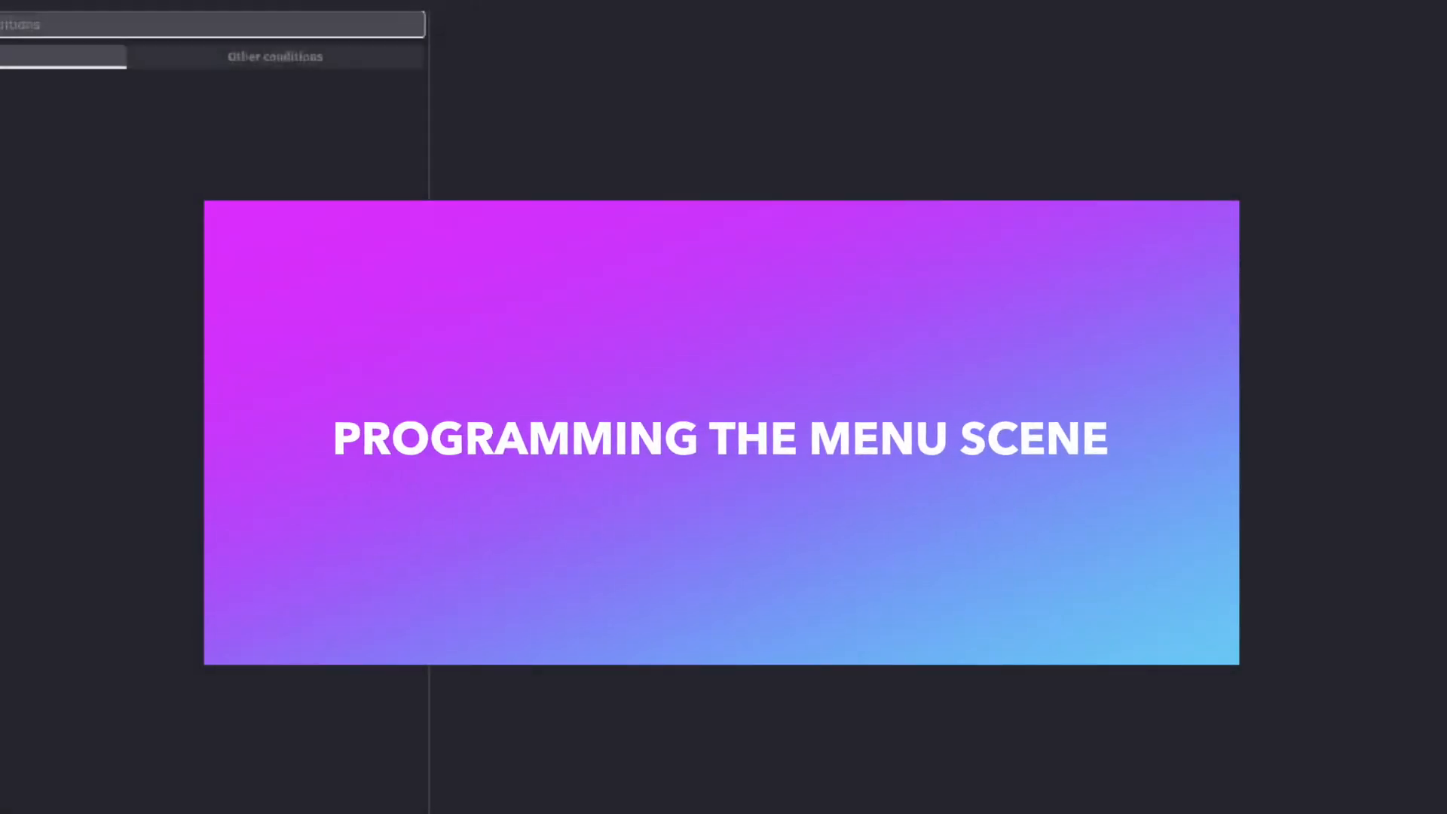
type("beg")
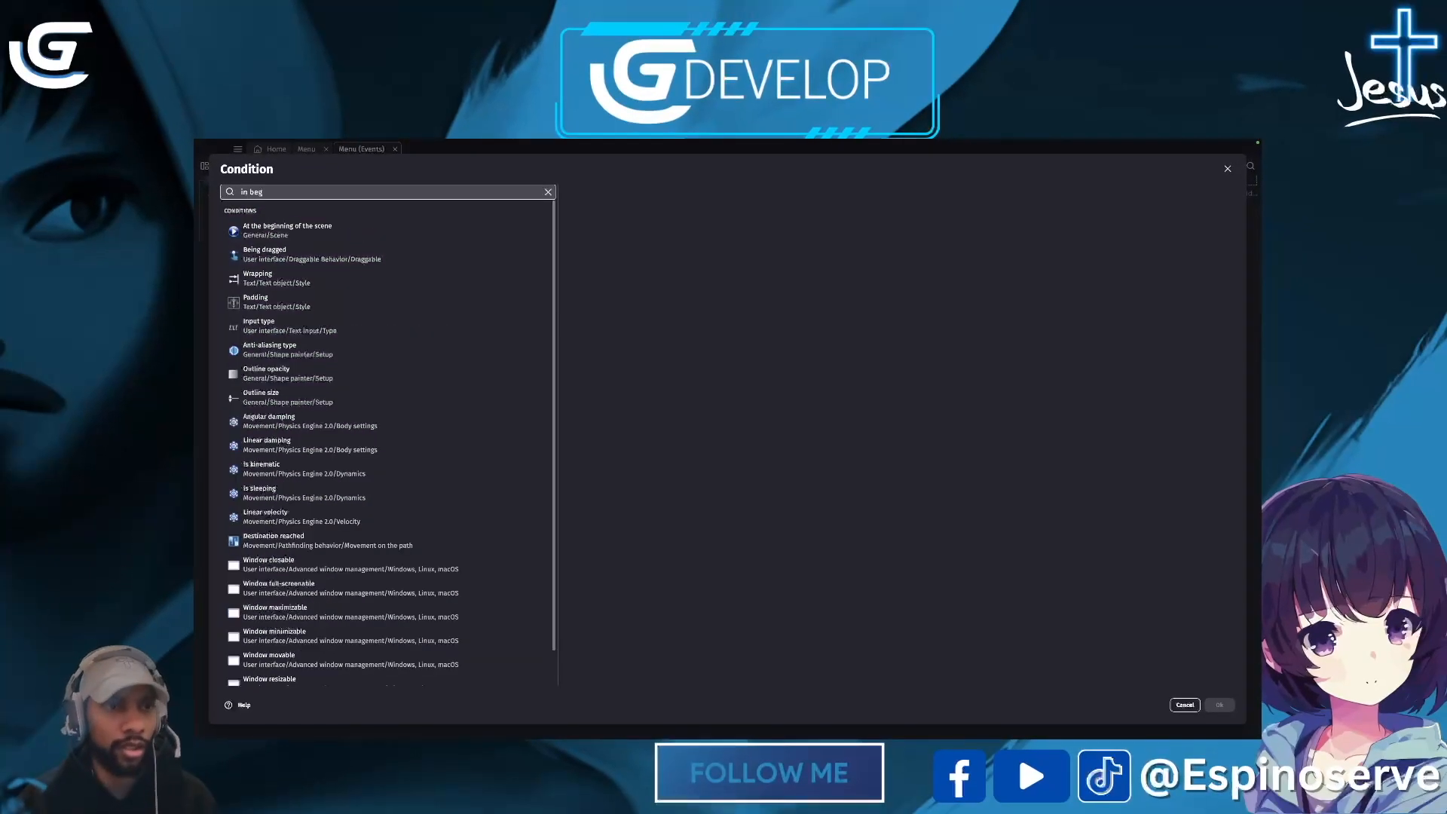
left_click(271, 230)
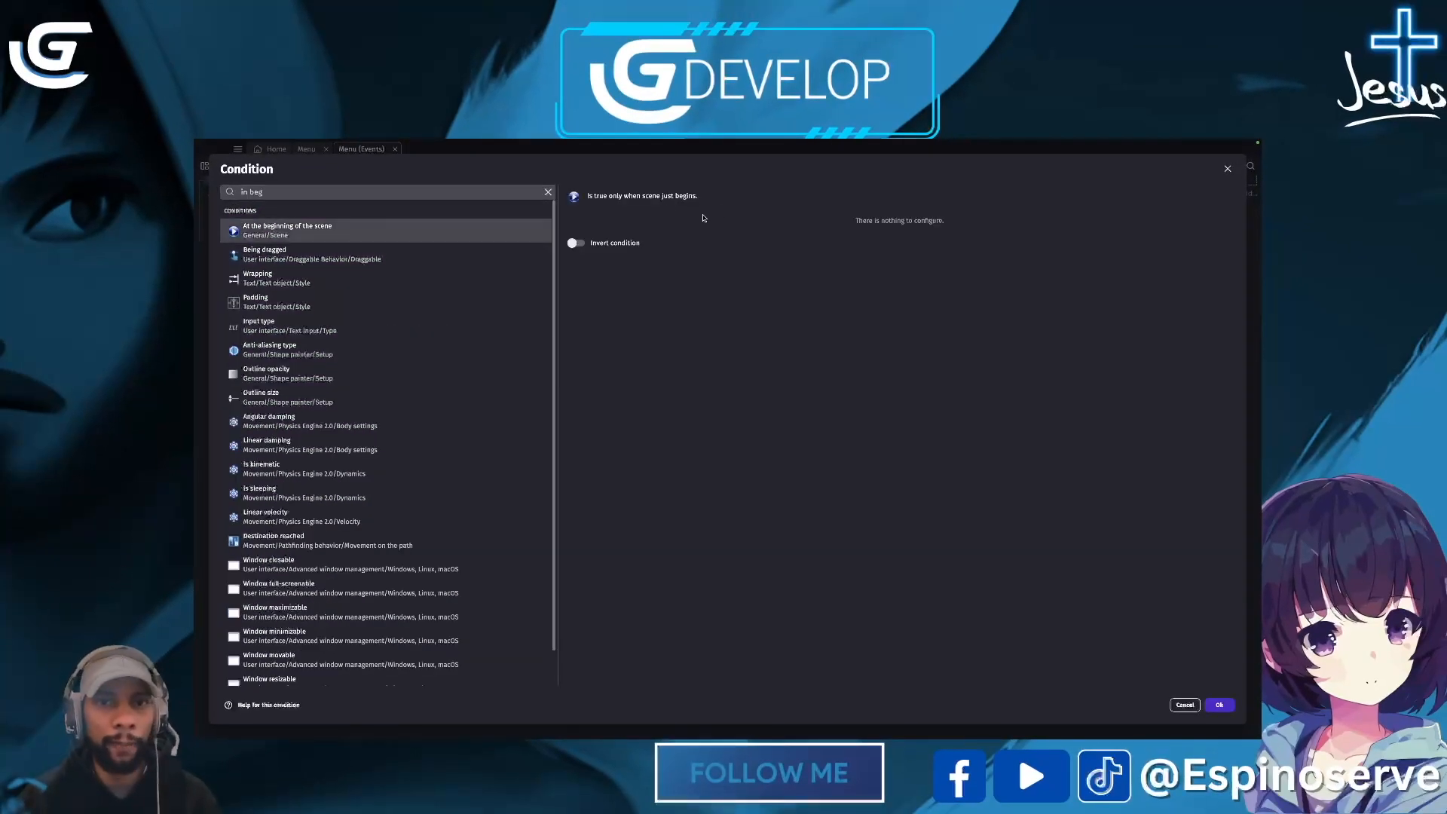
left_click(1219, 704)
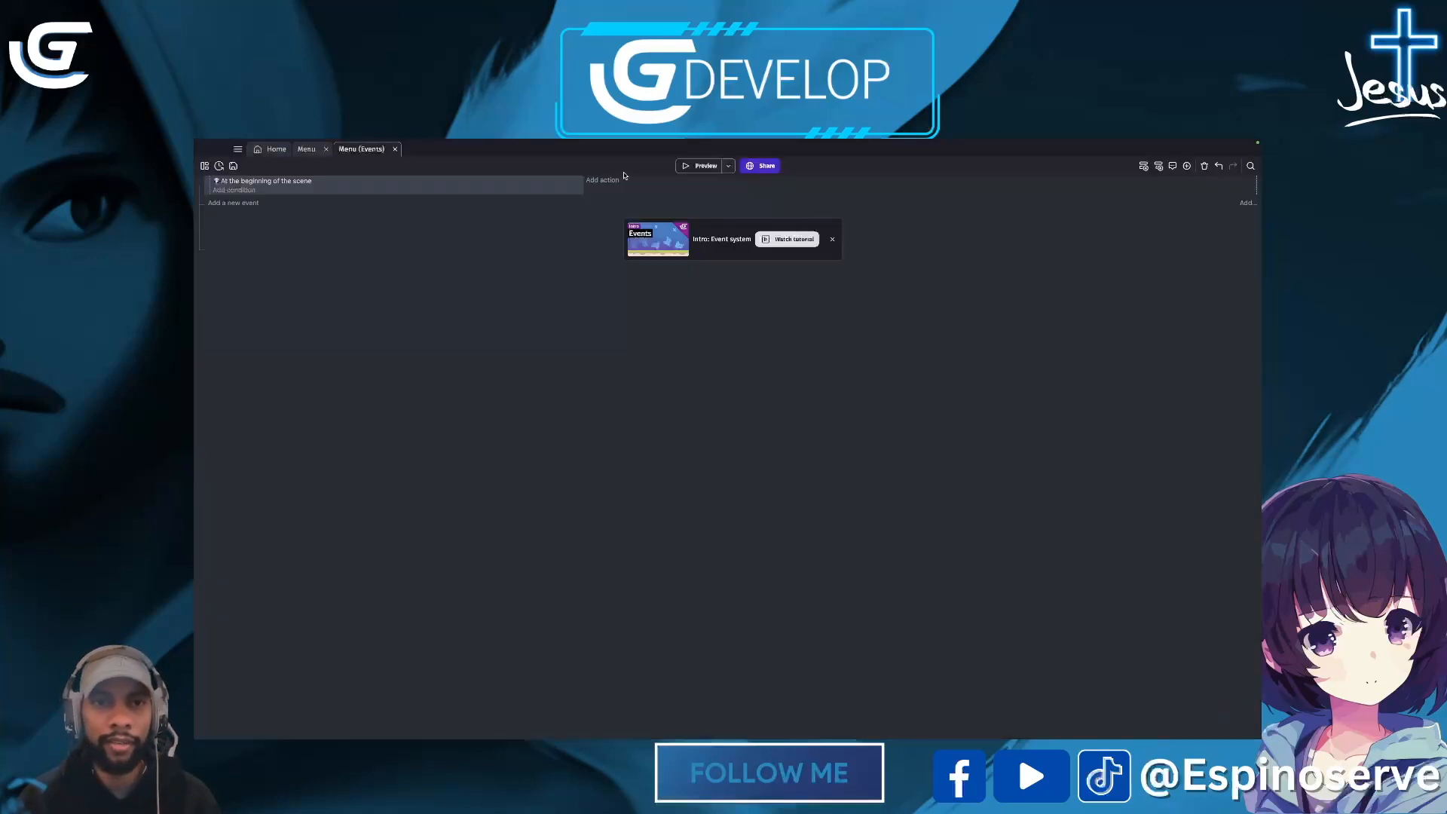
Step: Add a "Play a sound" action to the scene-start event, using the "Adventures of Flying Jack.aac" audio file
left_click(604, 183)
type("s")
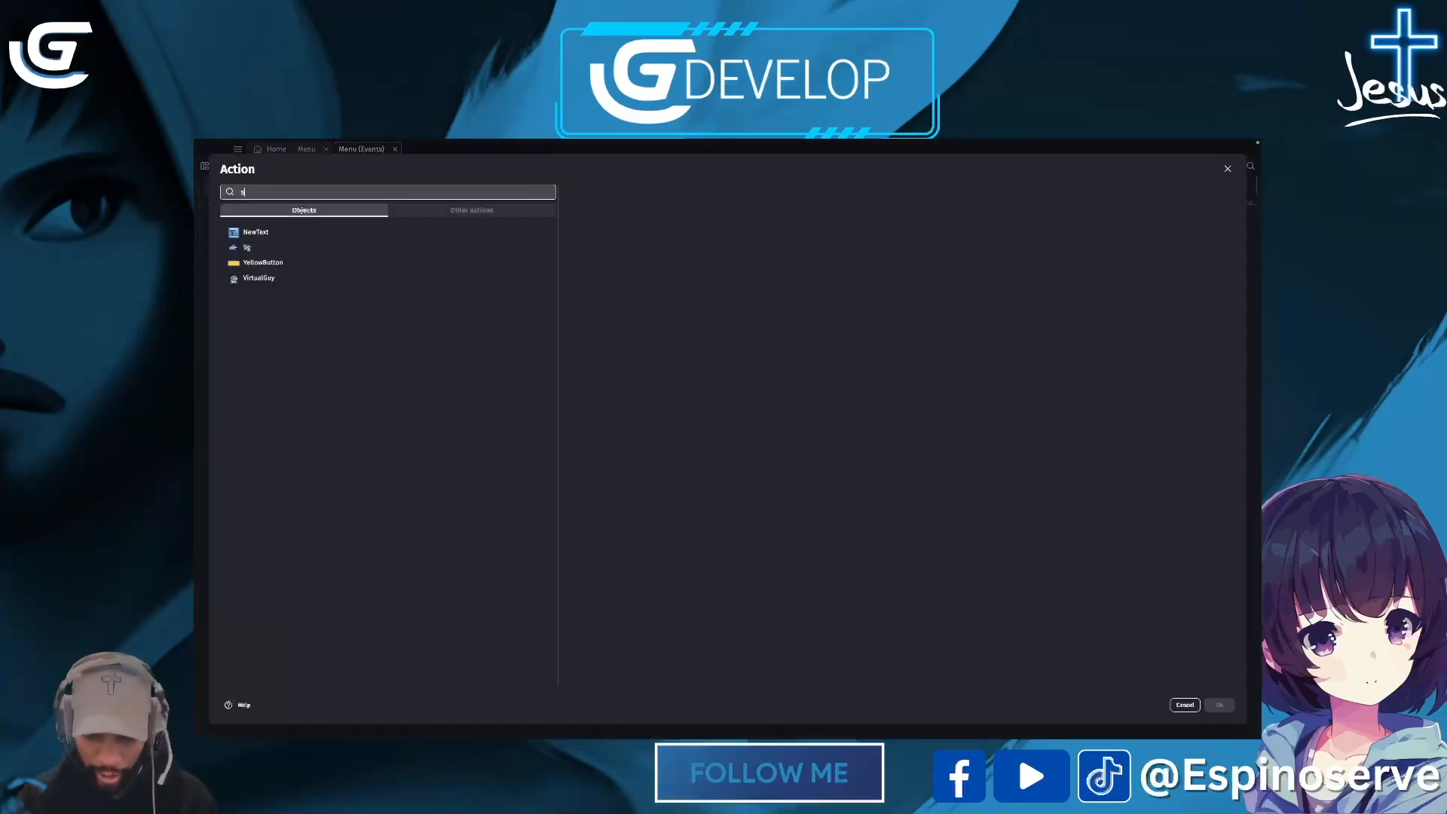
type("ound")
left_click(482, 230)
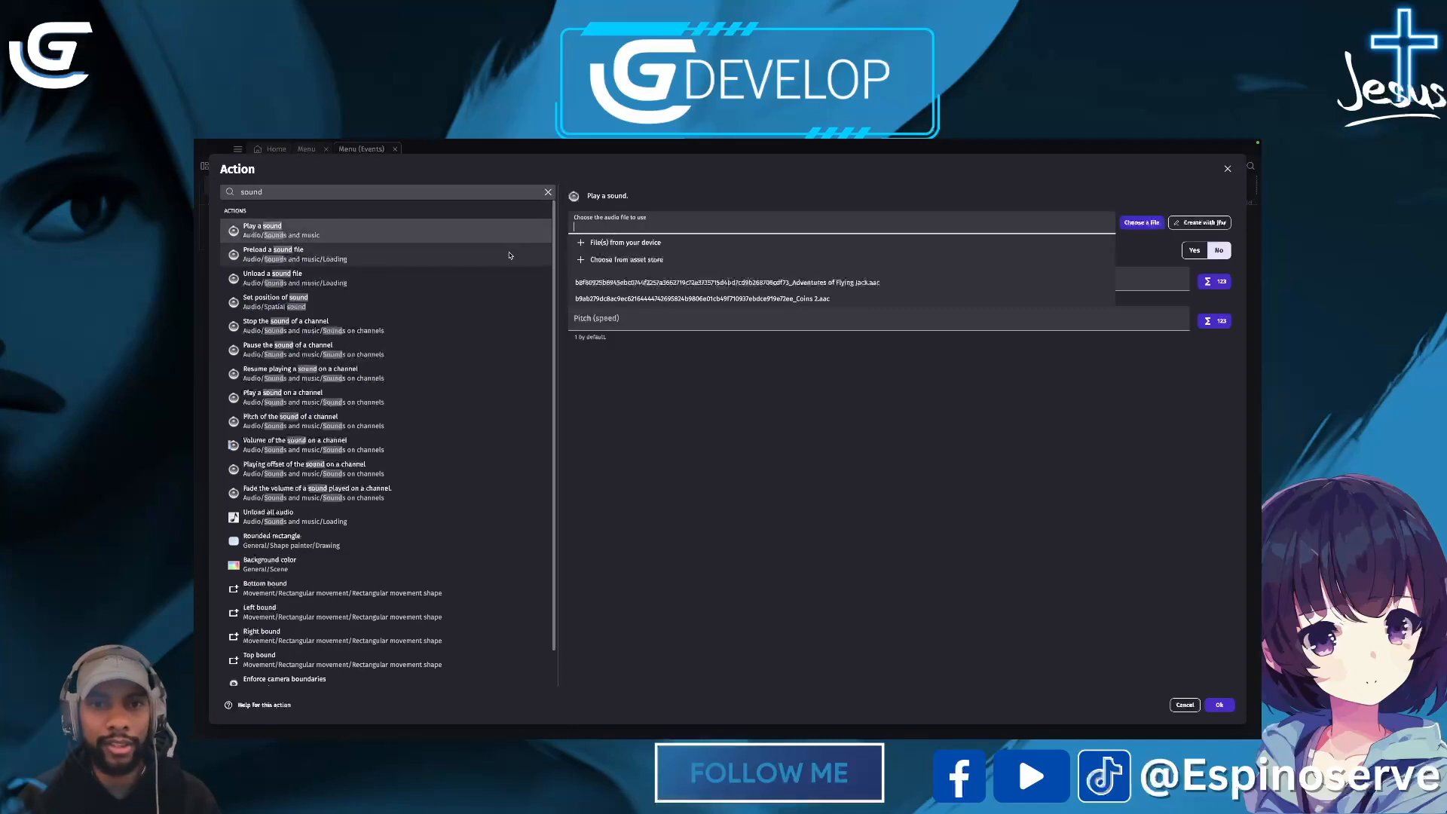
left_click(823, 283)
left_click(1220, 703)
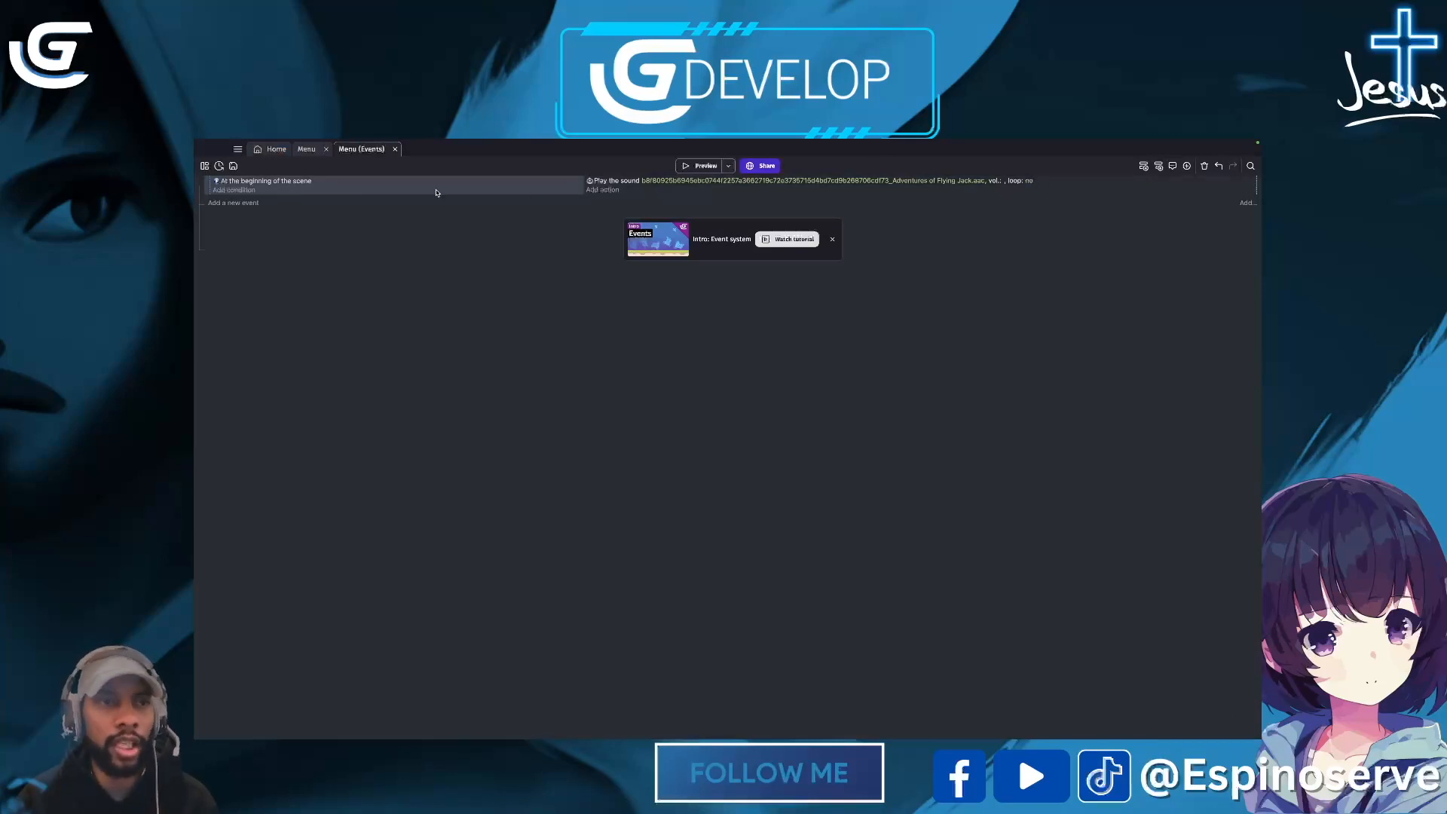
Step: Add a second event to the Menu scene with the condition that YellowButton is clicked
left_click(225, 203)
left_click(236, 200)
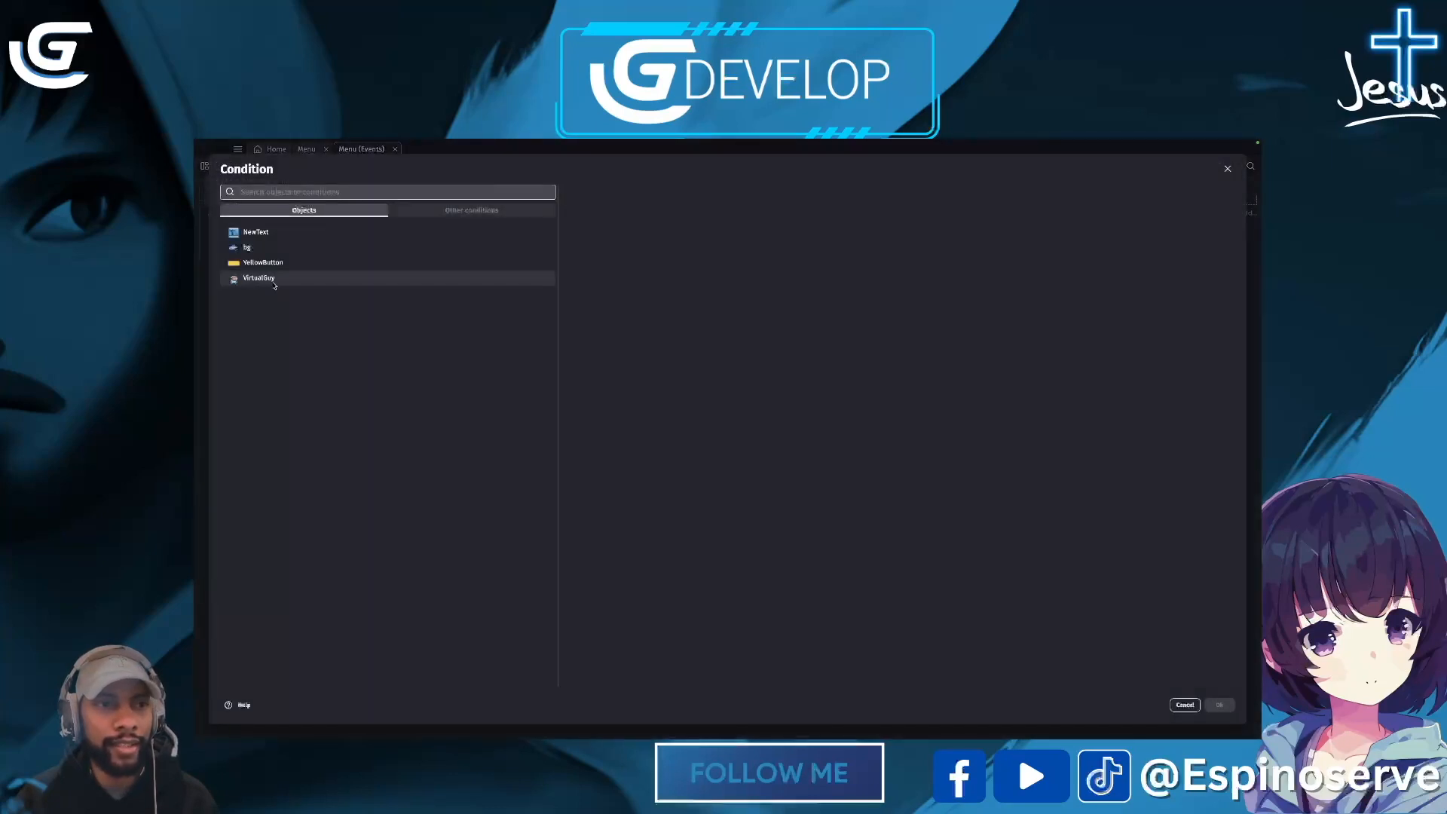
left_click(259, 264)
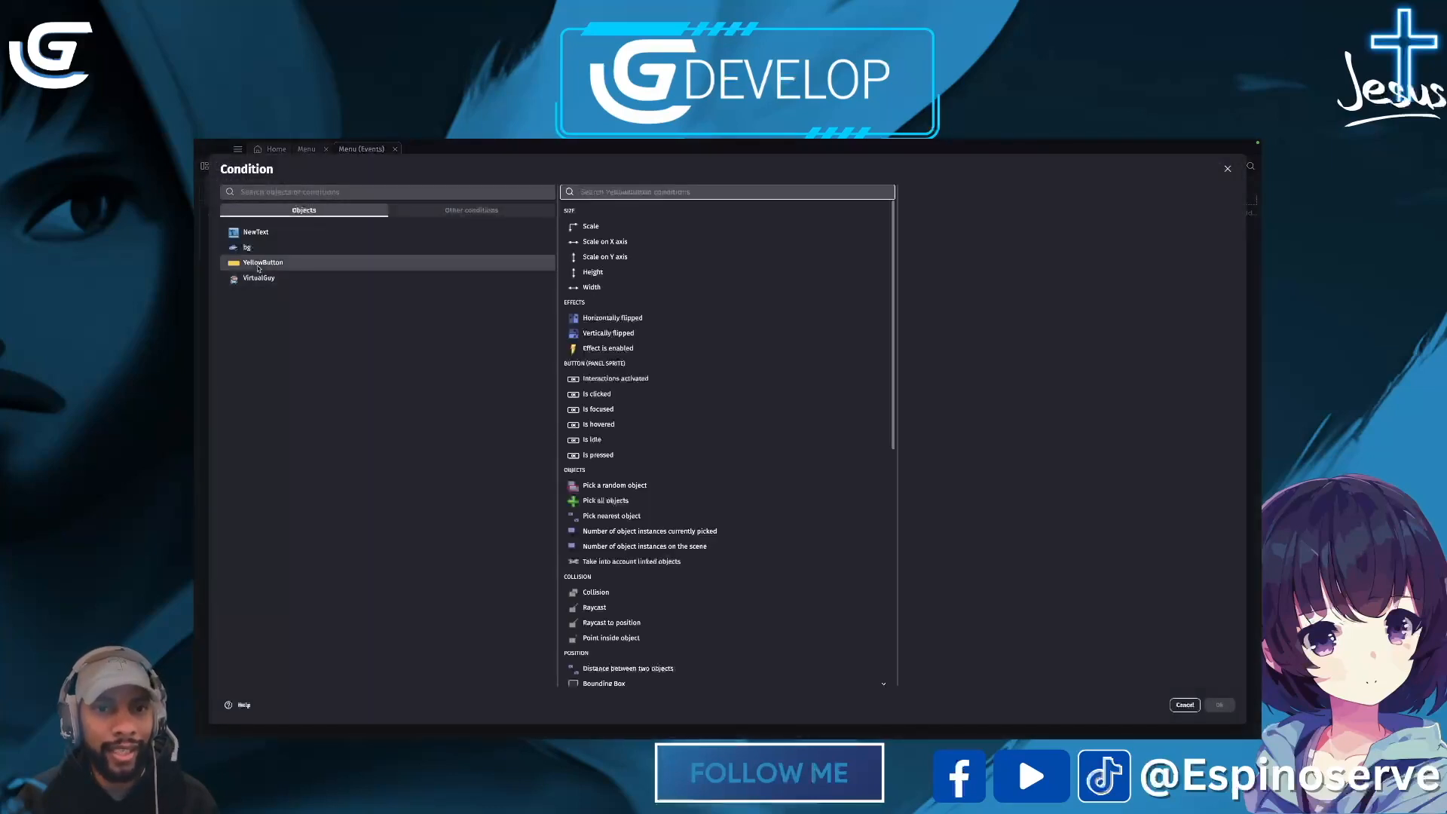
left_click(601, 395)
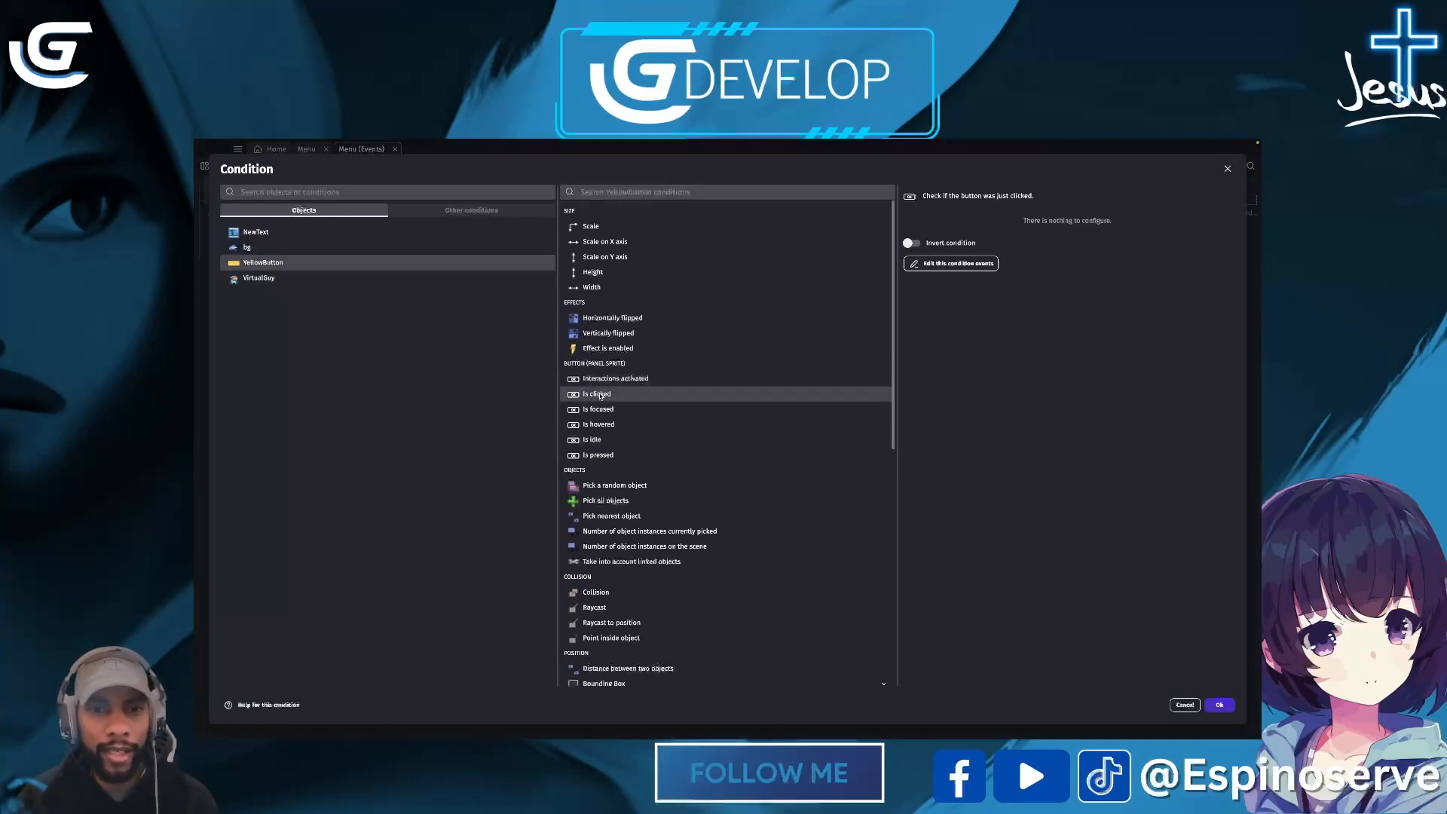
left_click(1220, 705)
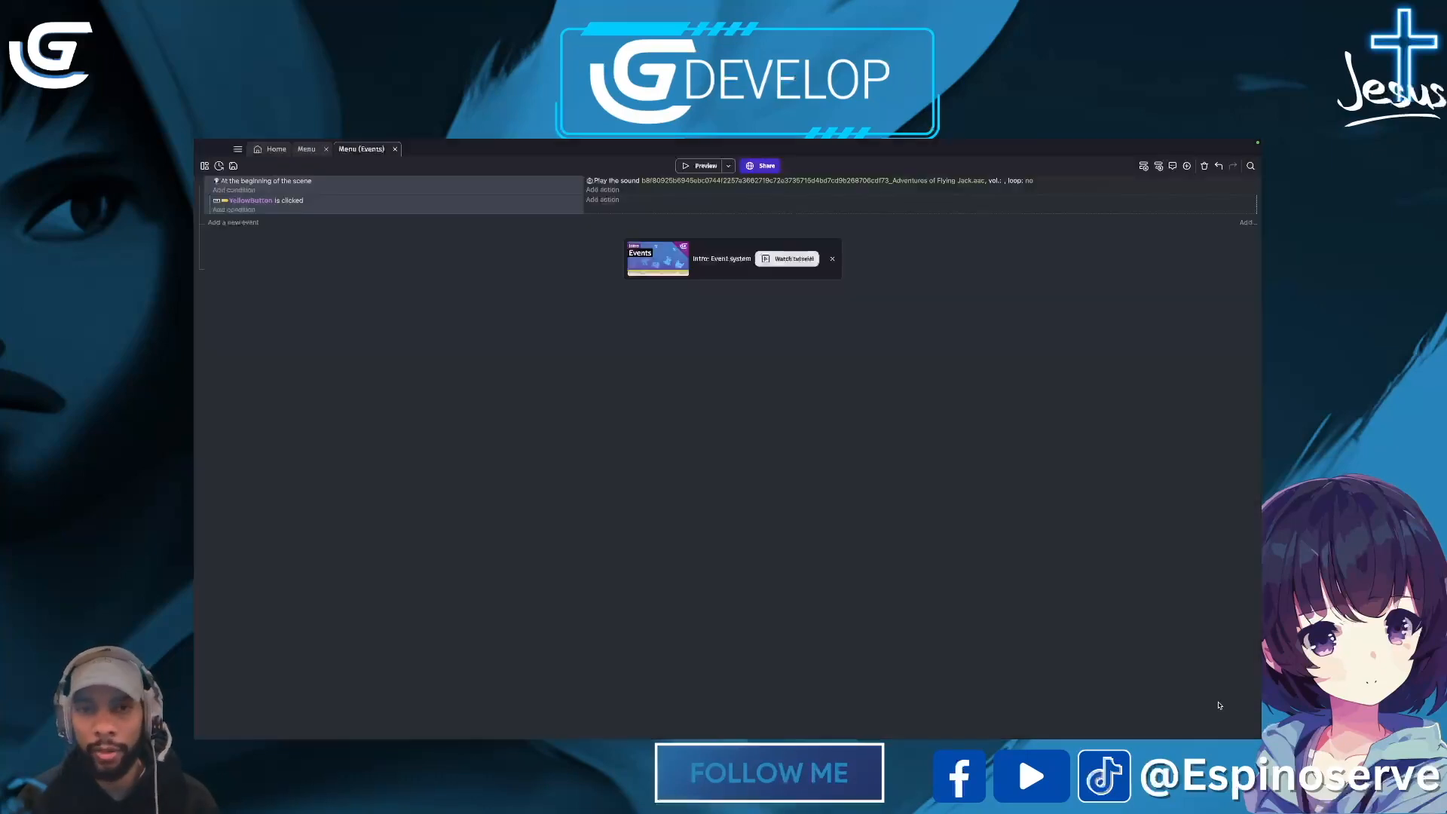
Step: Make the YellowButton click event change the scene to "Scene 1", and save the project
left_click(602, 200)
type("scene")
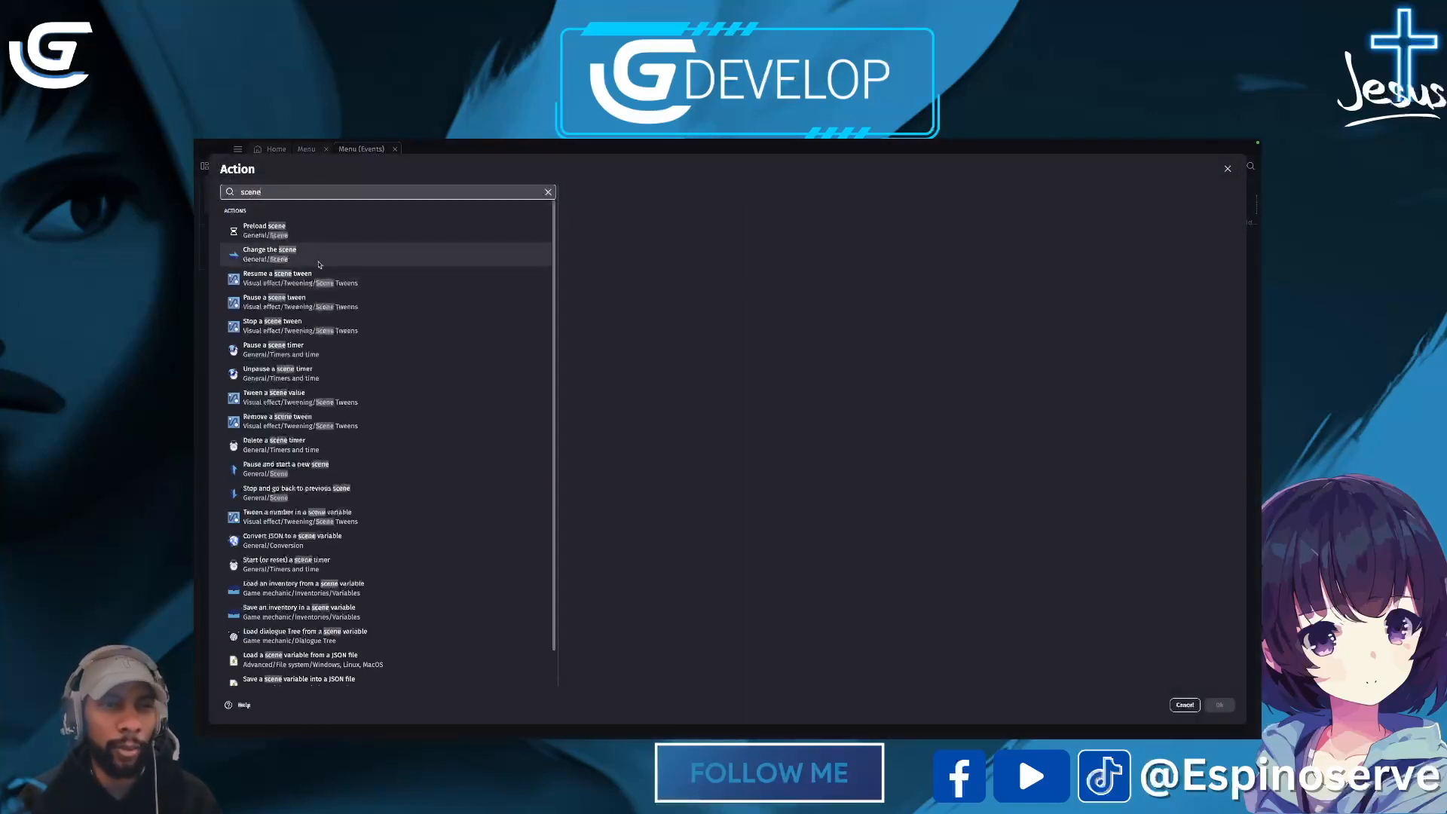
left_click(378, 254)
left_click(656, 277)
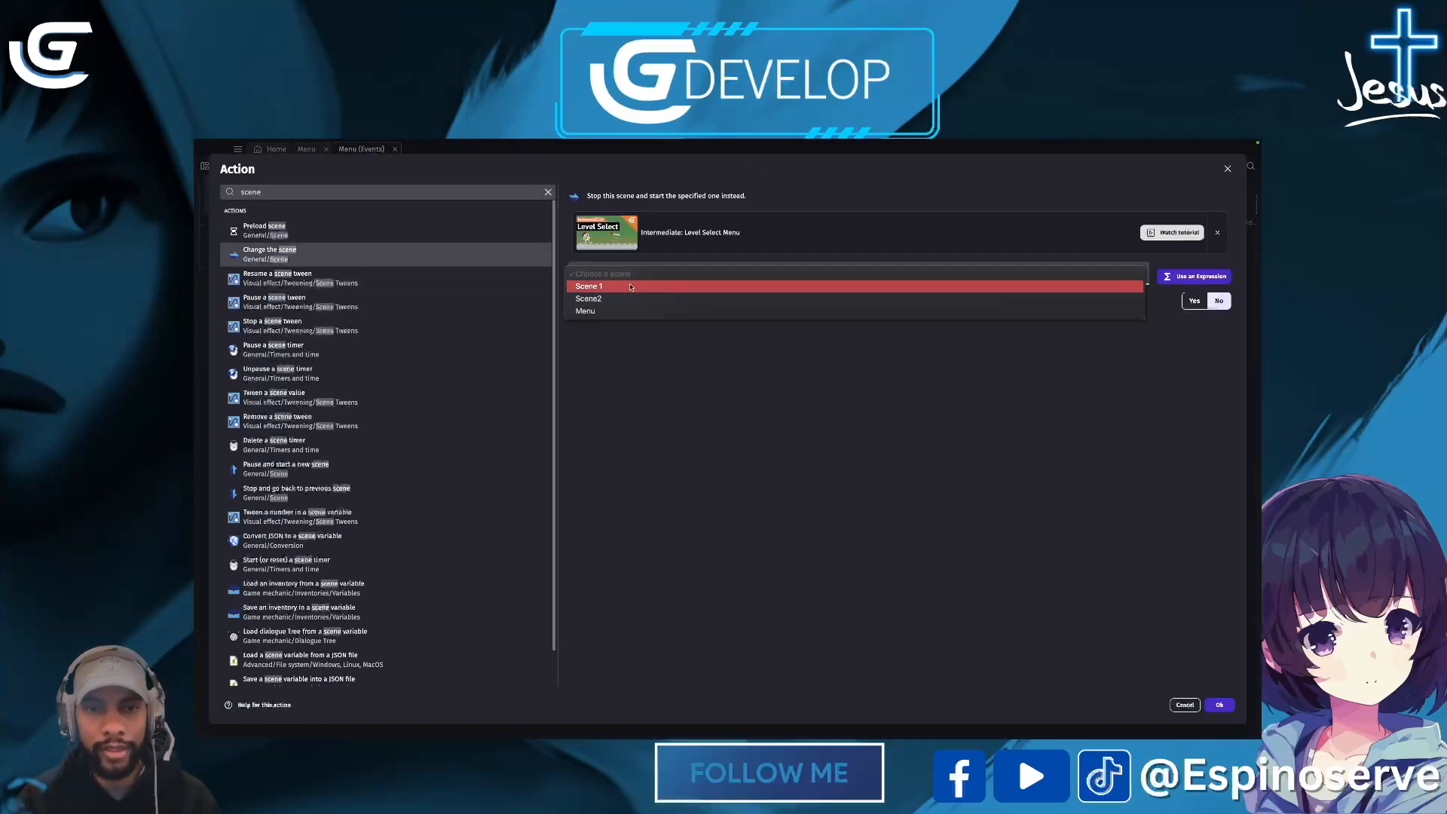
left_click(655, 287)
left_click(1218, 706)
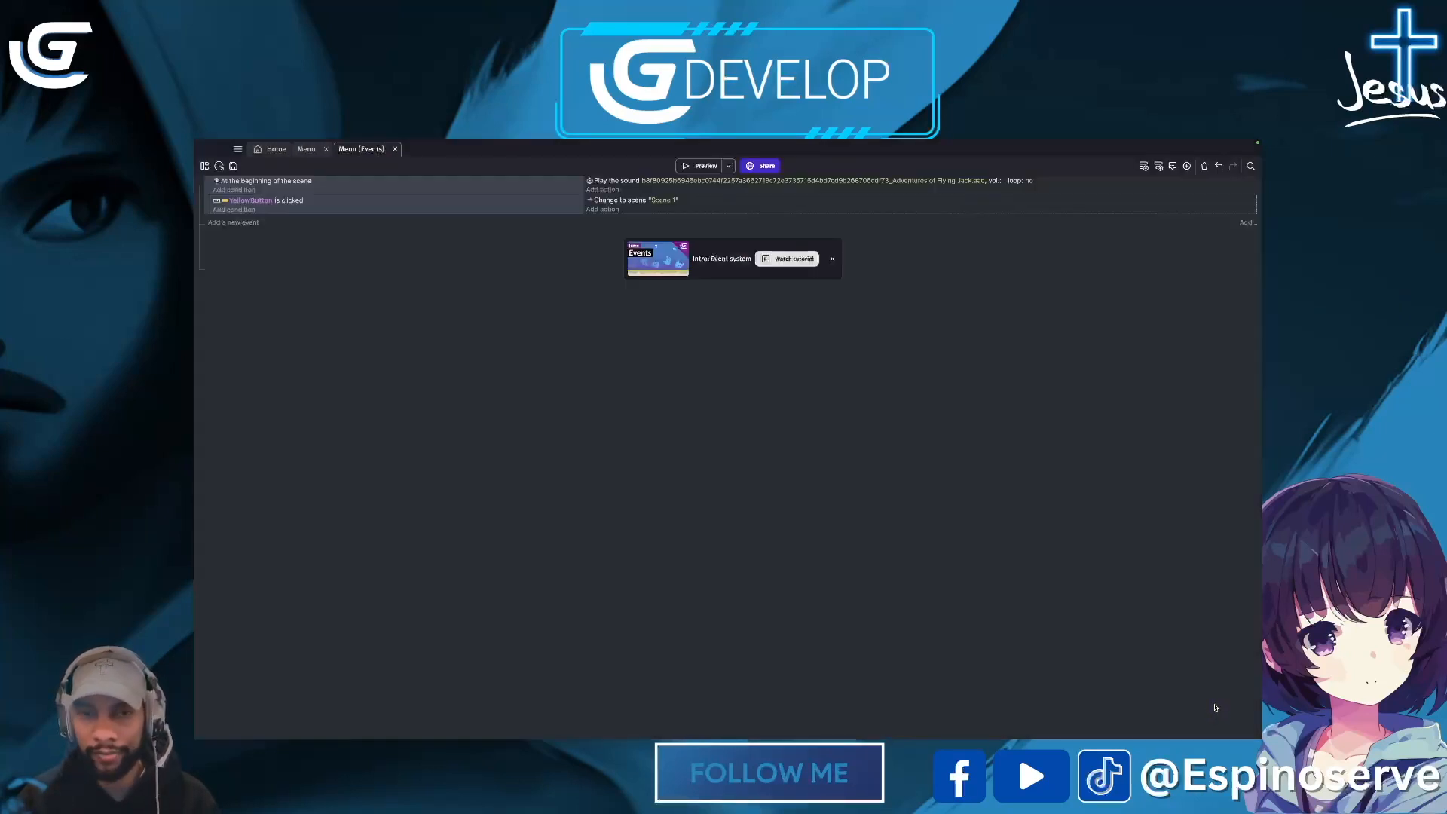
left_click(234, 166)
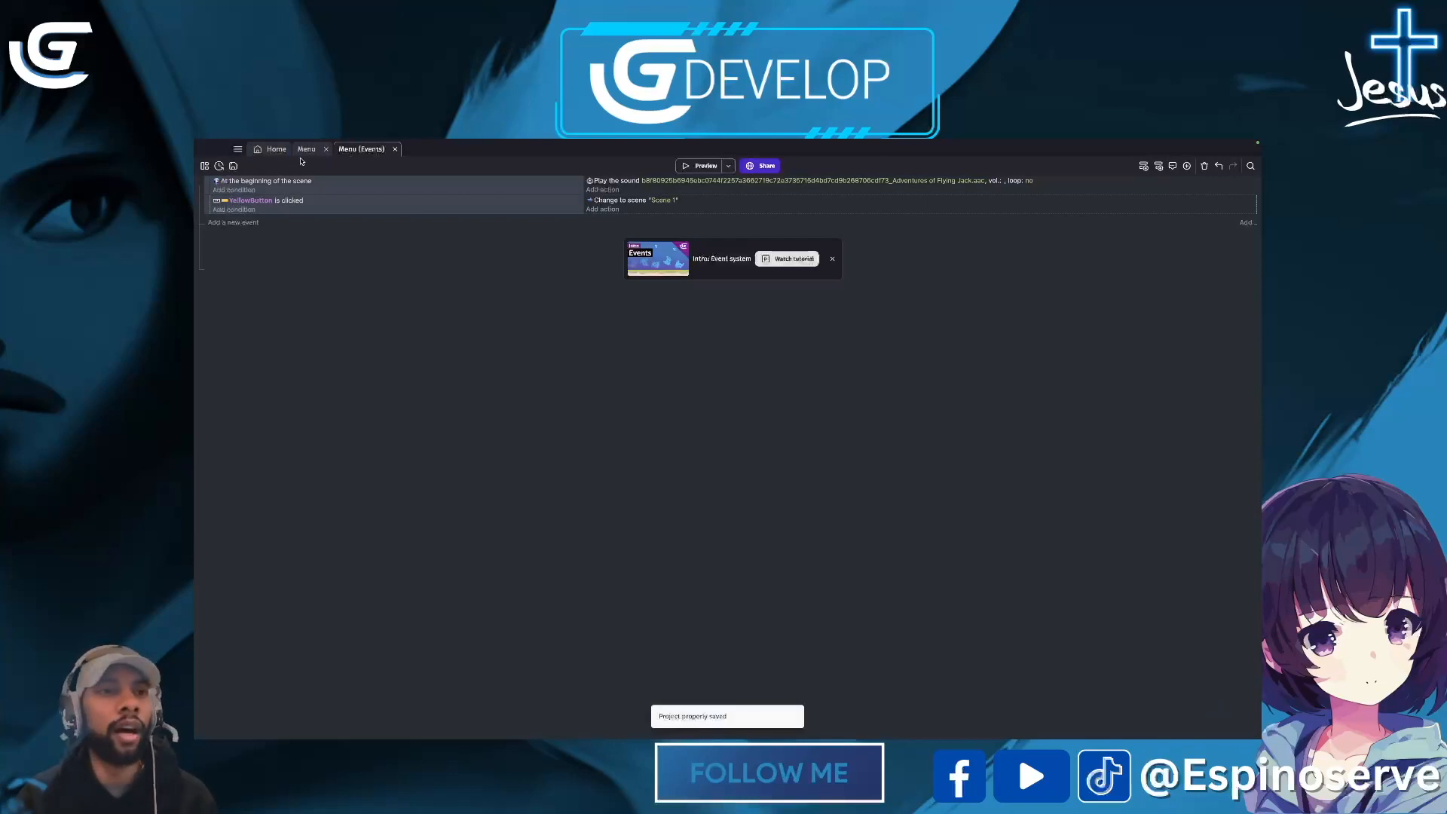
Step: Preview the Menu scene, test the Start button, and close the preview window
left_click(308, 150)
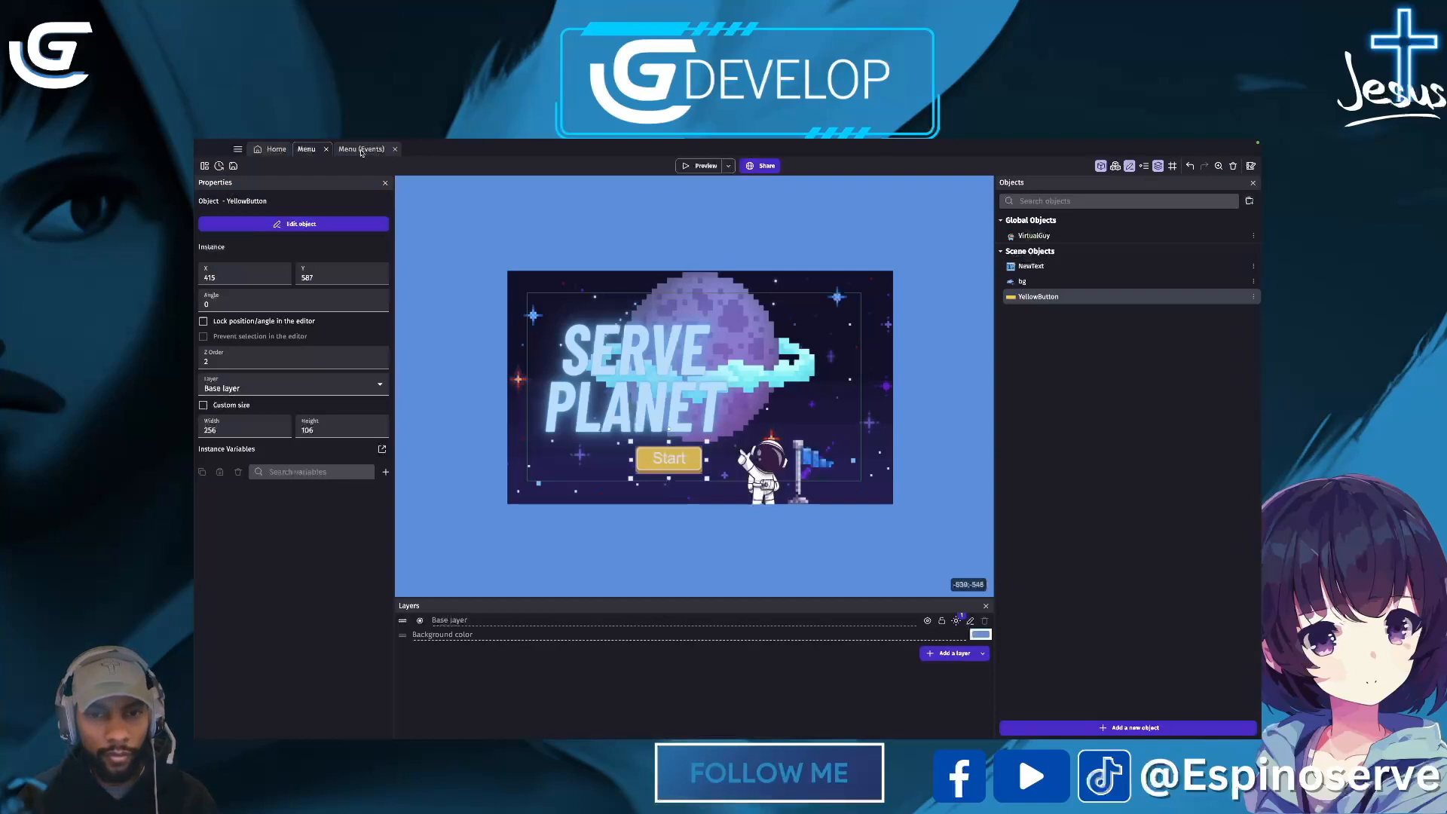
left_click(705, 165)
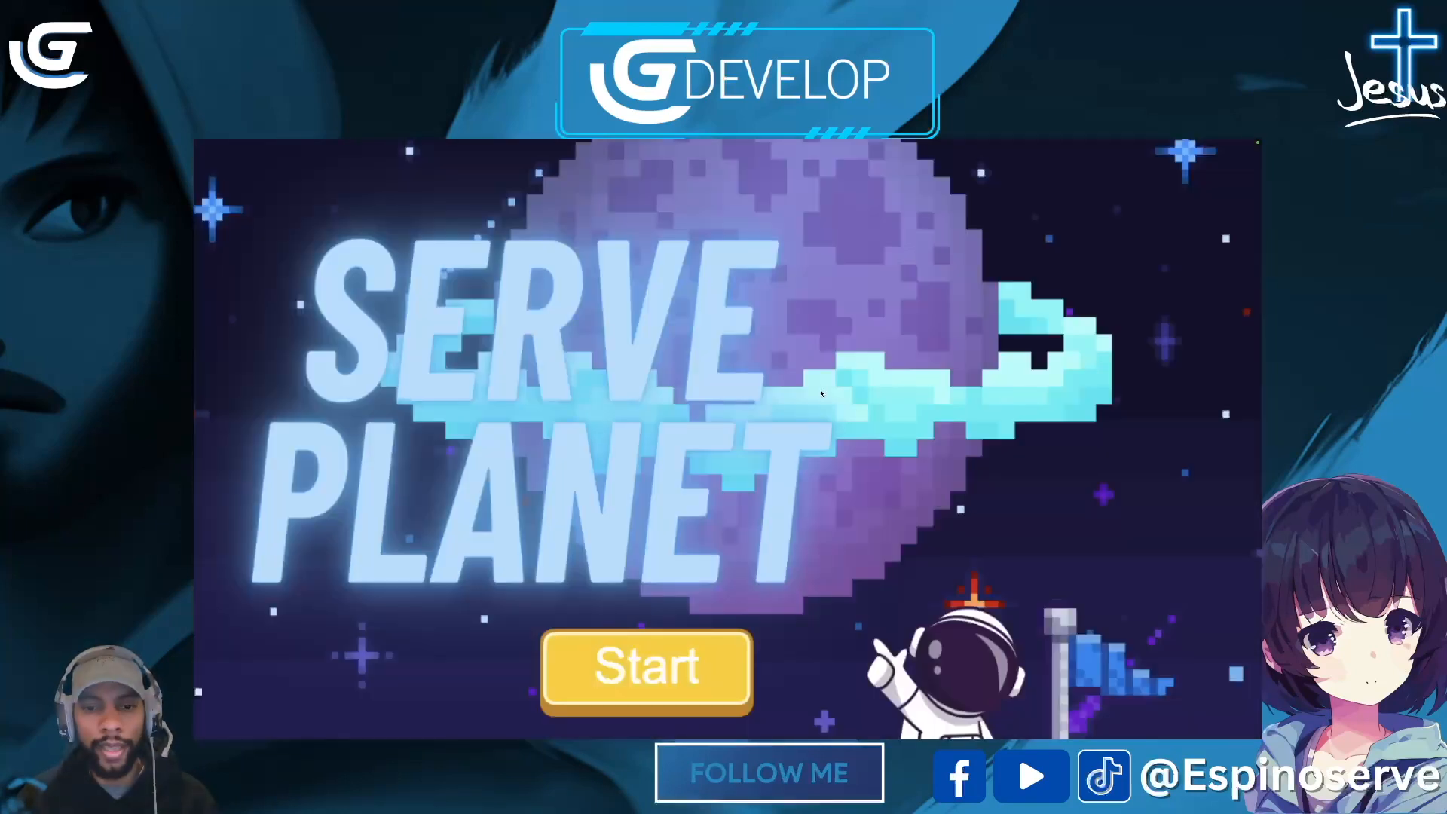
left_click(684, 663)
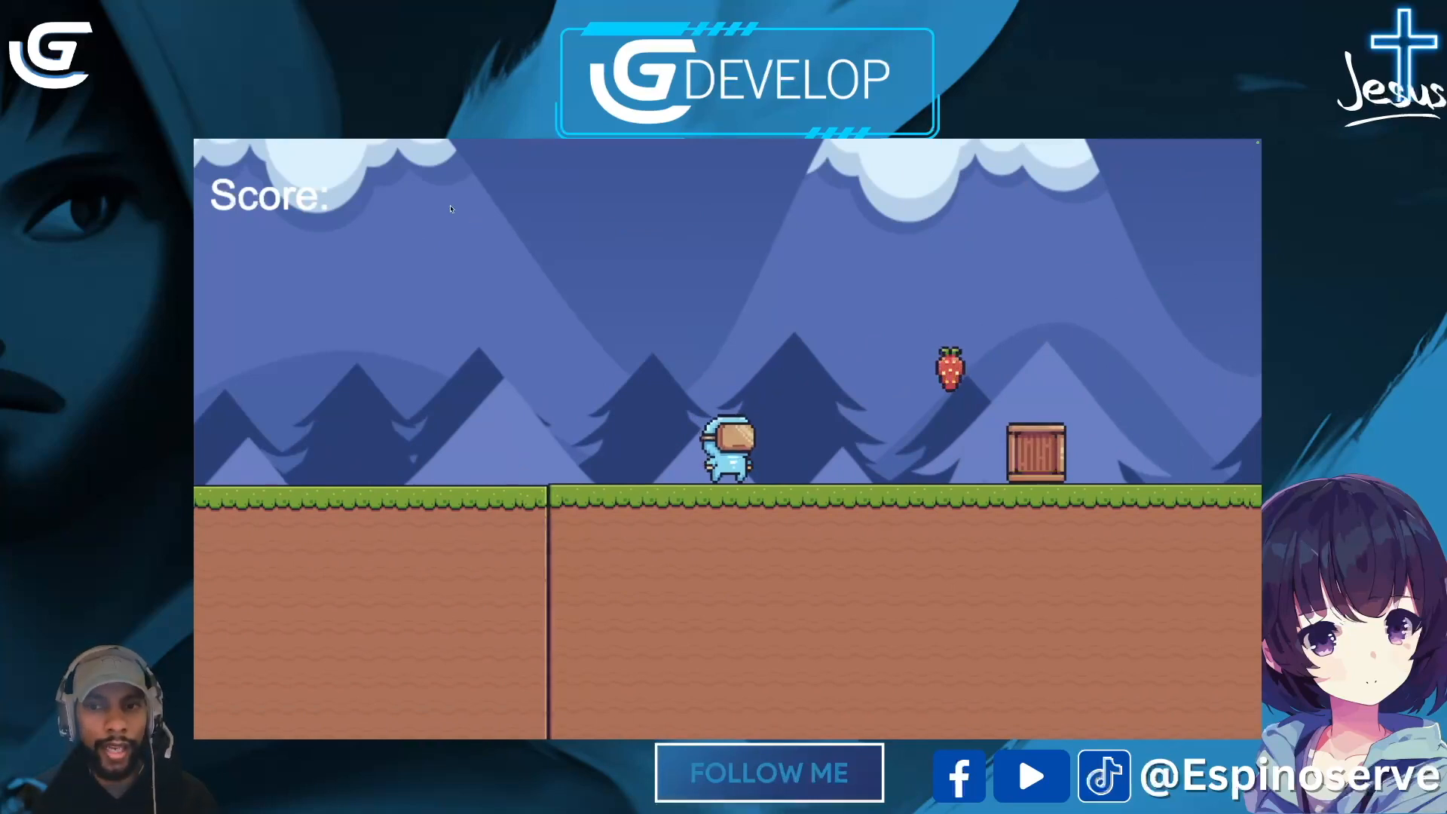
mouse_move(250, 144)
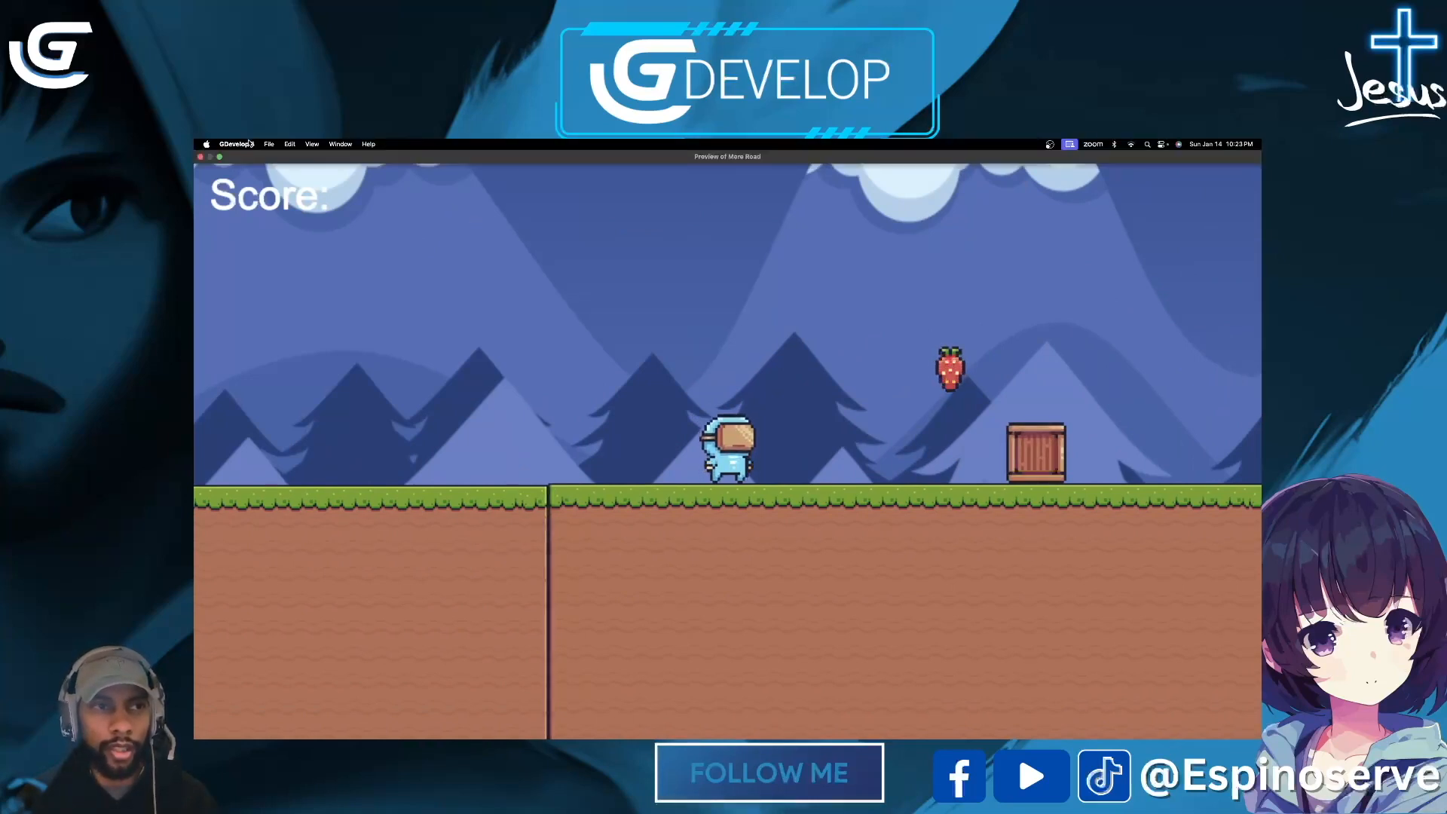
left_click(200, 157)
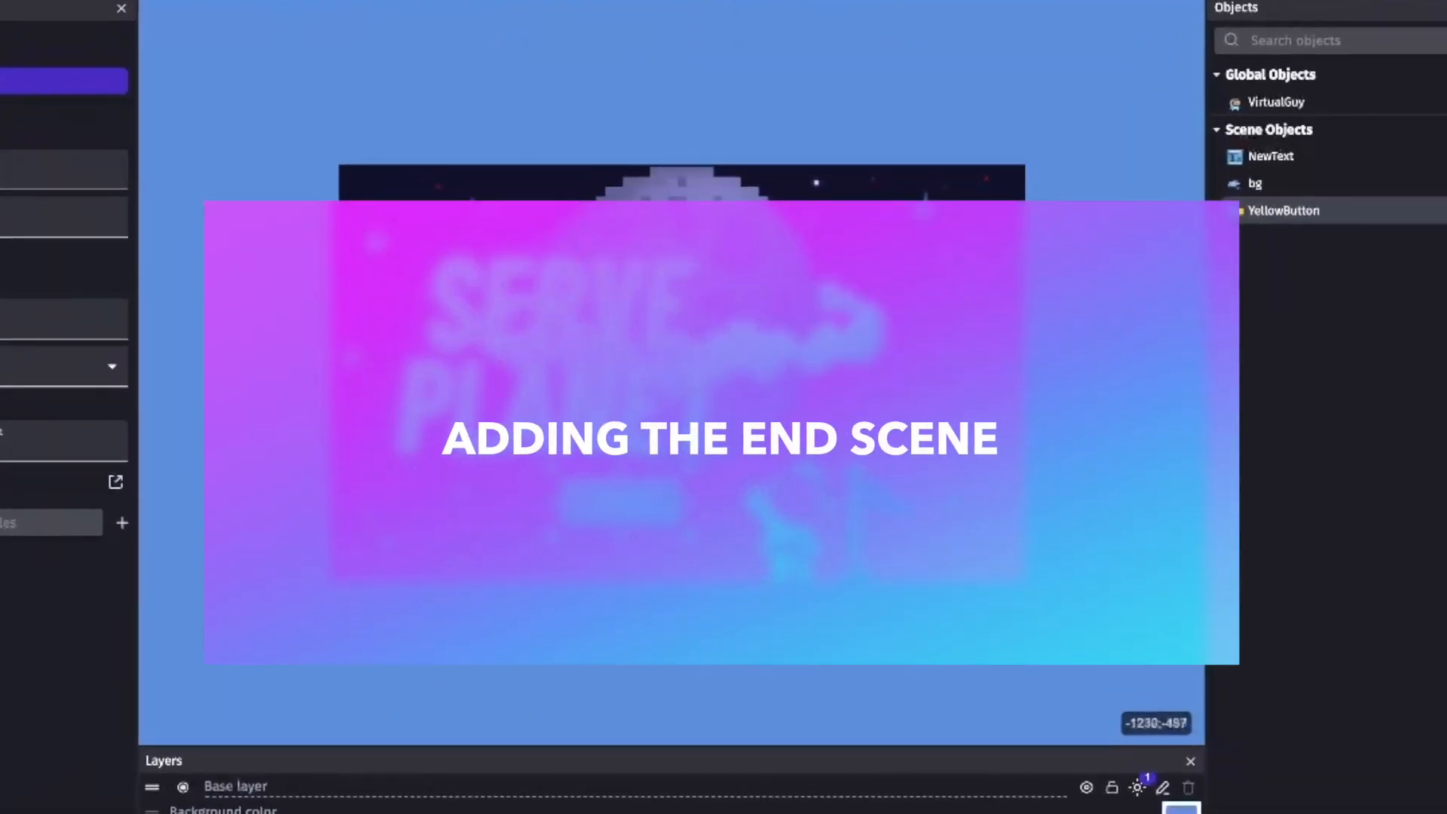
Step: Add a new scene named "End" to the project and open it for editing
left_click(0, 0)
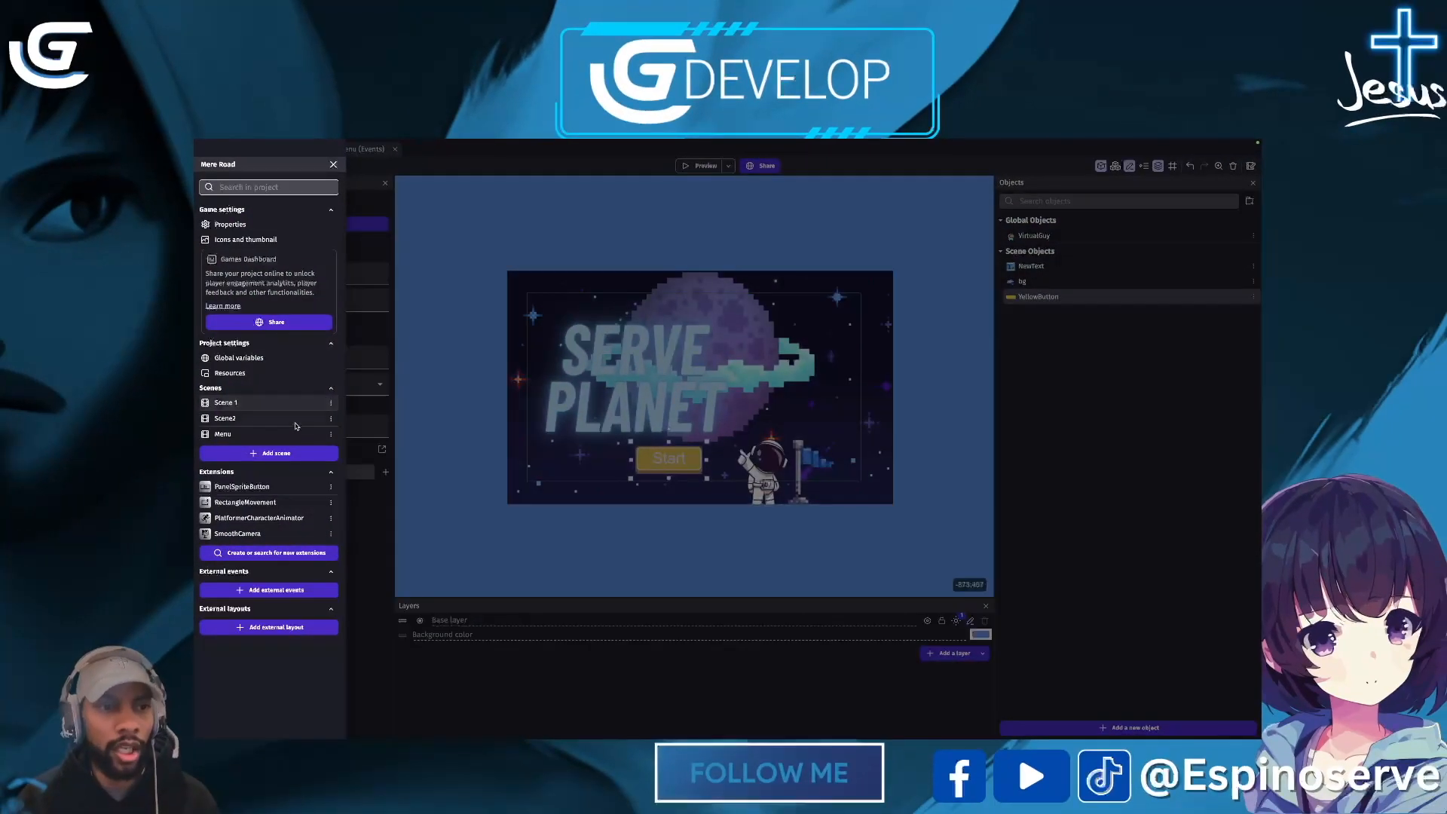
left_click(284, 453)
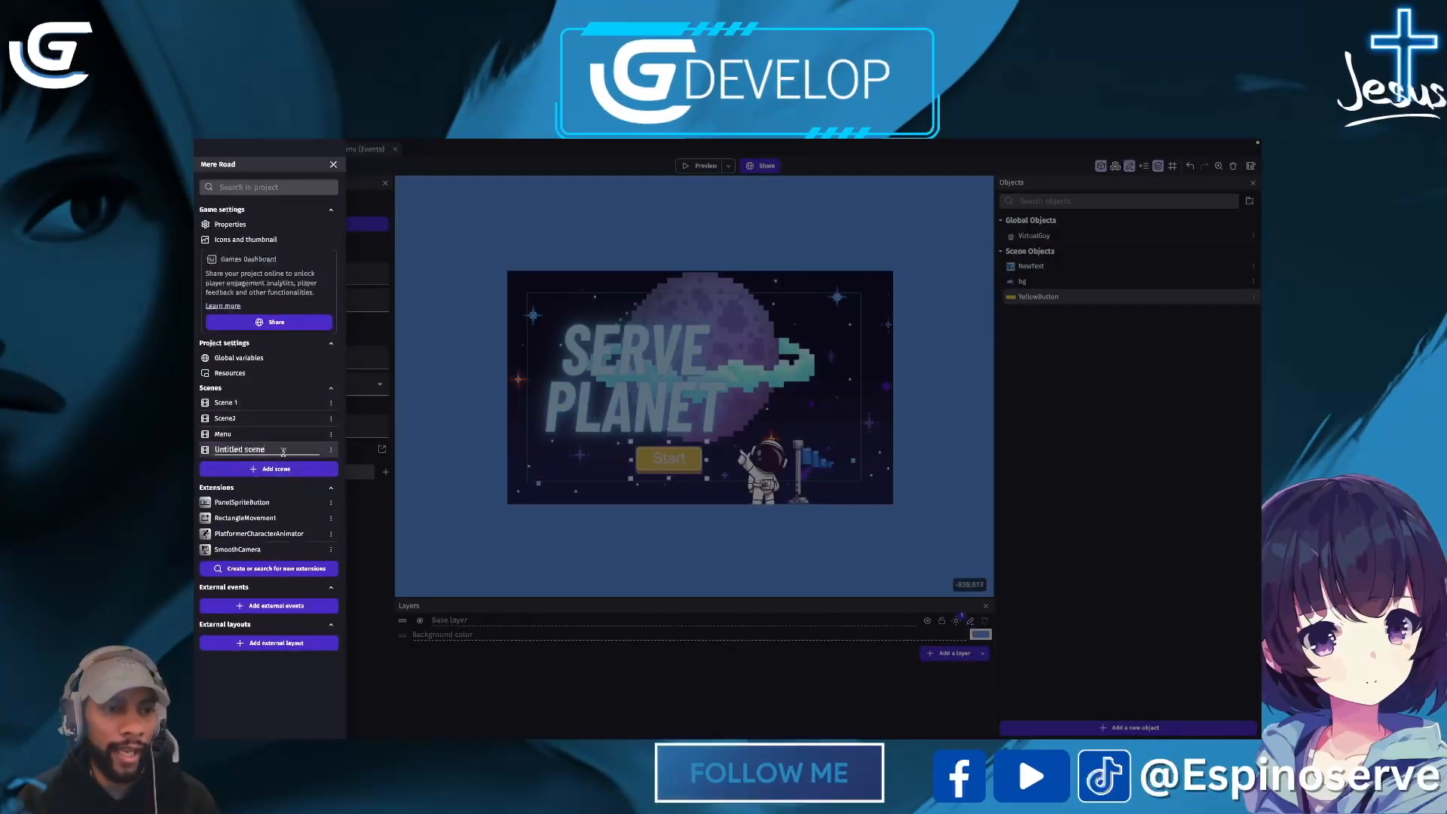
left_click_drag(283, 453, 212, 453)
type("End")
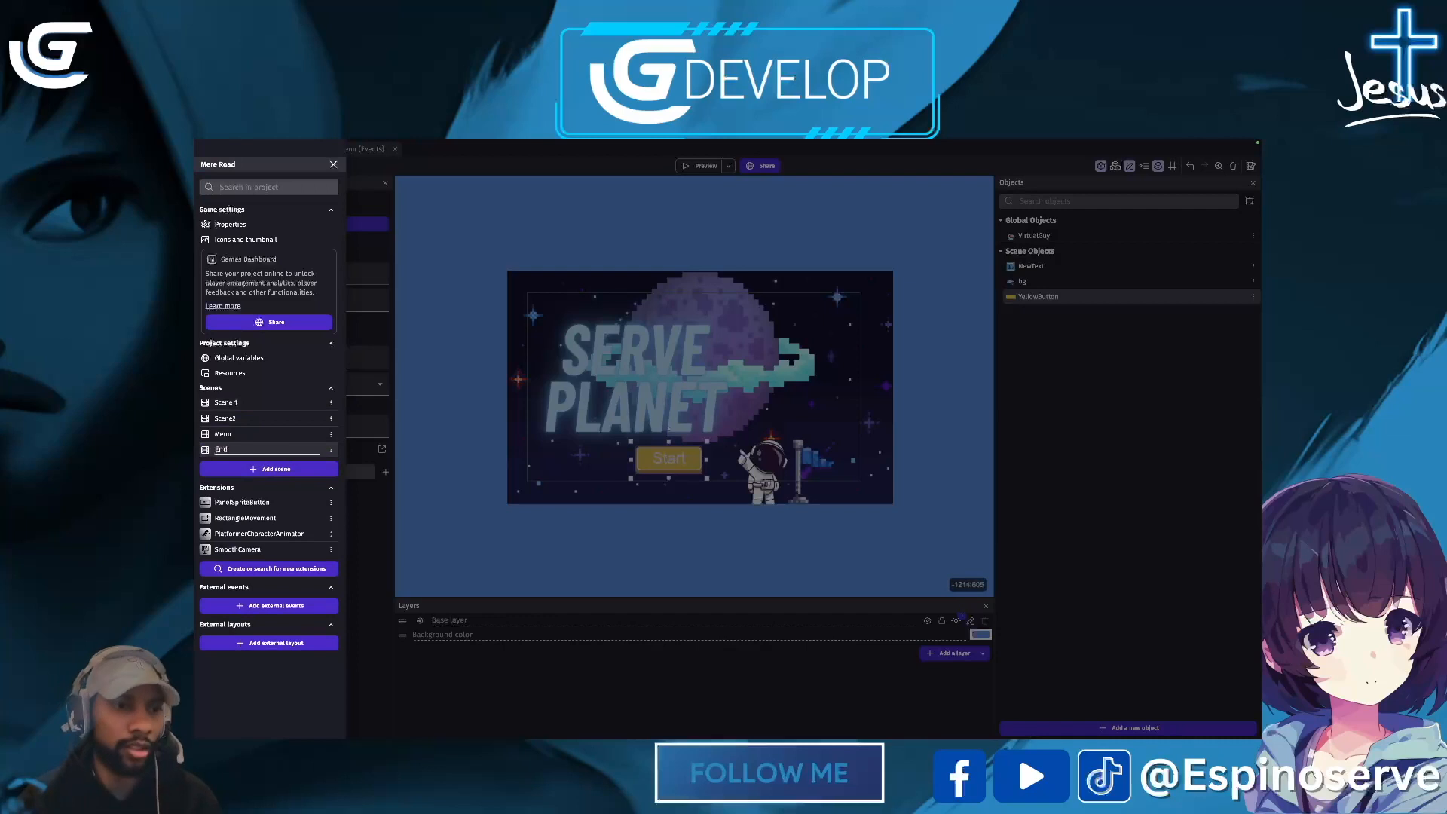
left_click(420, 474)
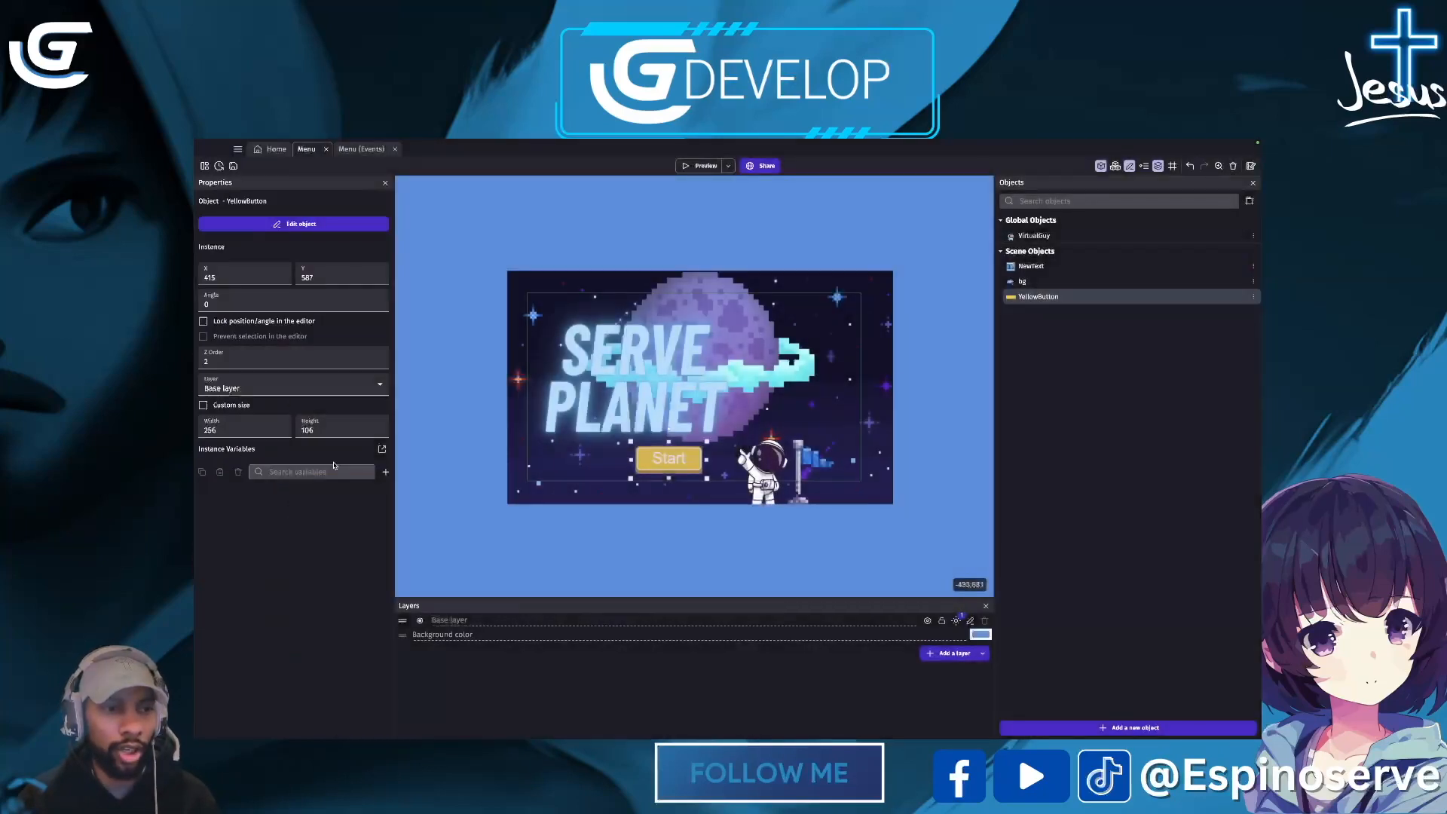
left_click(237, 148)
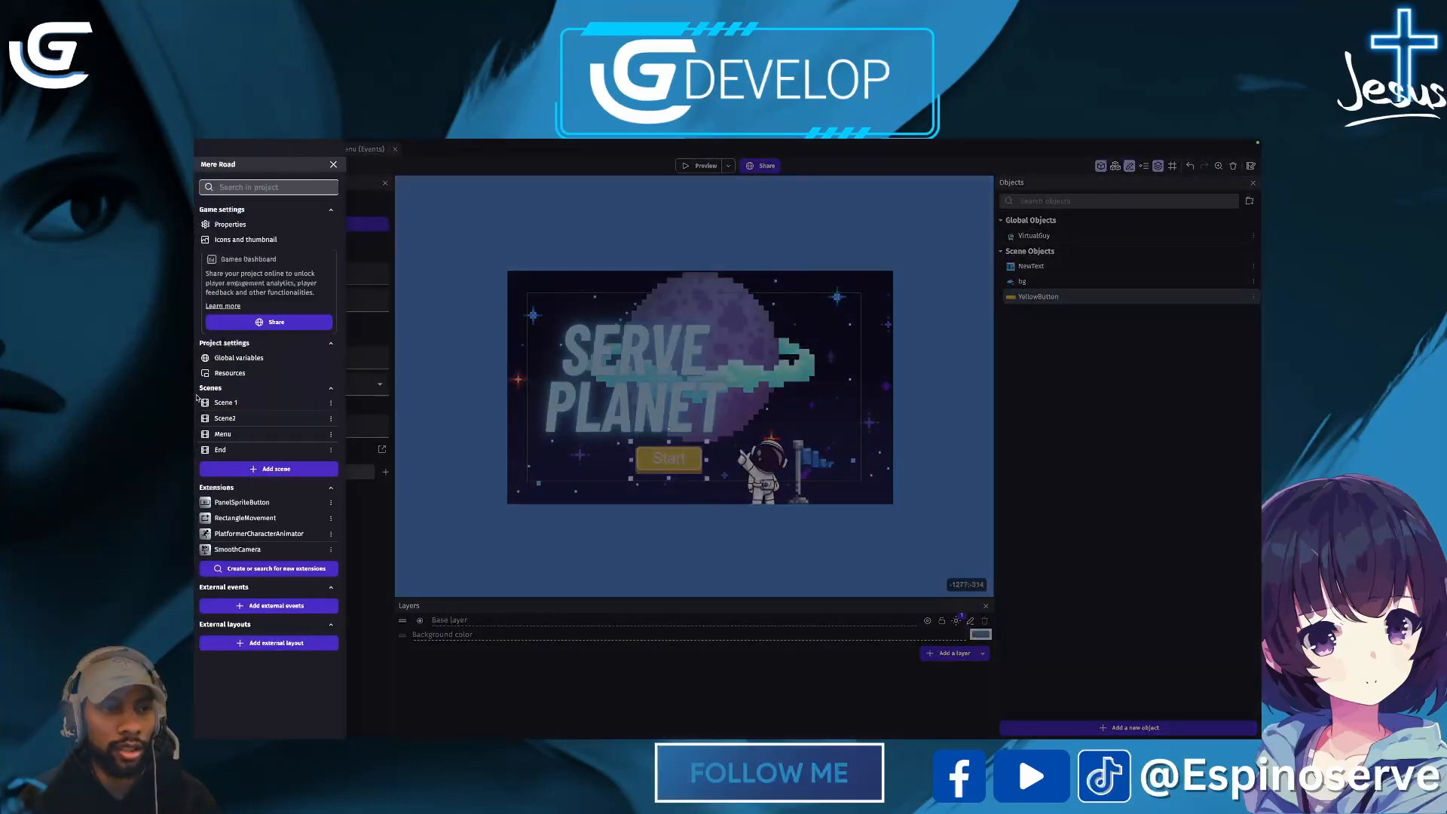
left_click(220, 449)
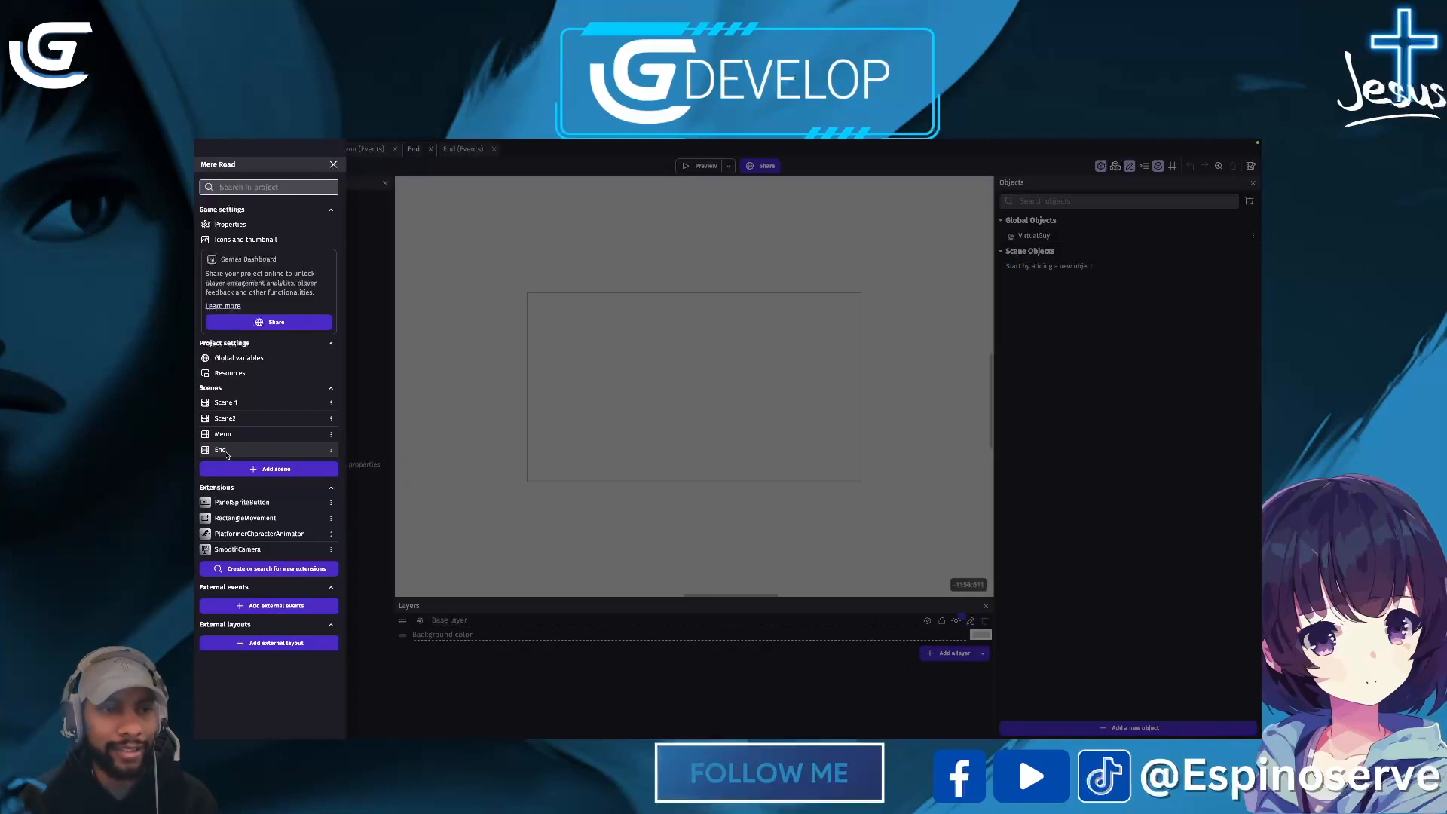
left_click(641, 275)
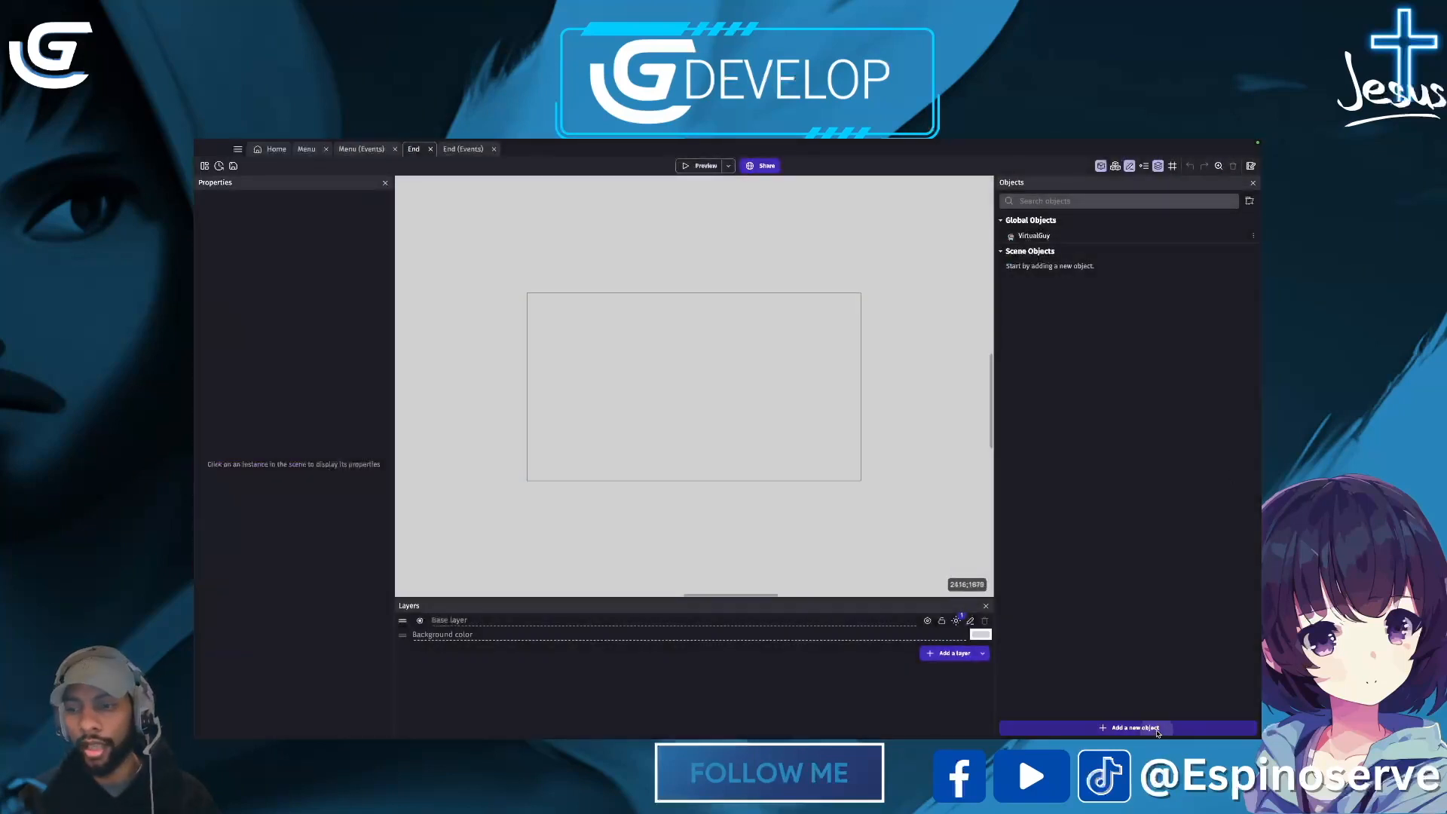
Step: Add a sprite object to the End scene using the "You Win!" picture 2.png and apply it
left_click(1127, 727)
left_click(515, 282)
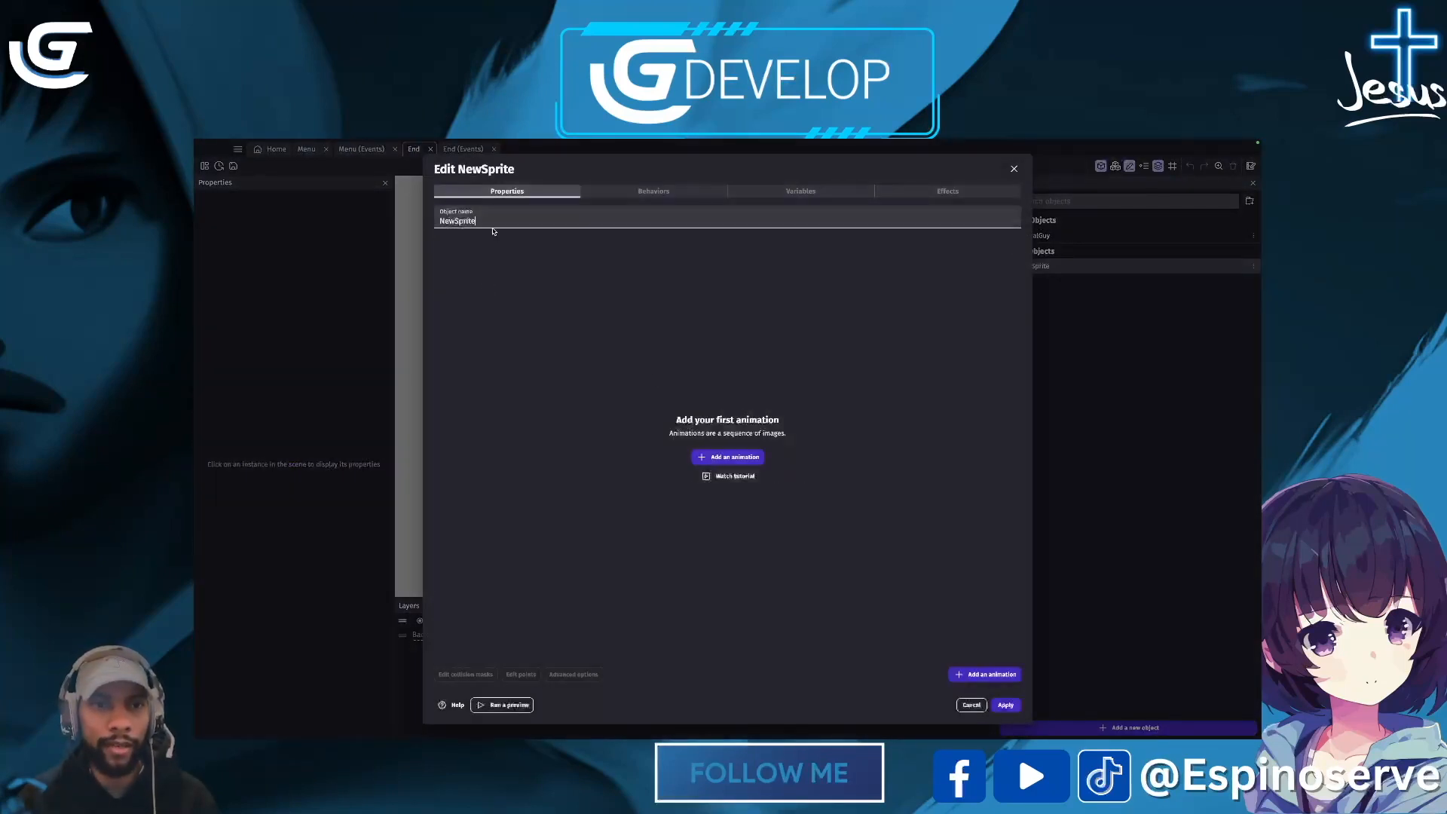
left_click(974, 346)
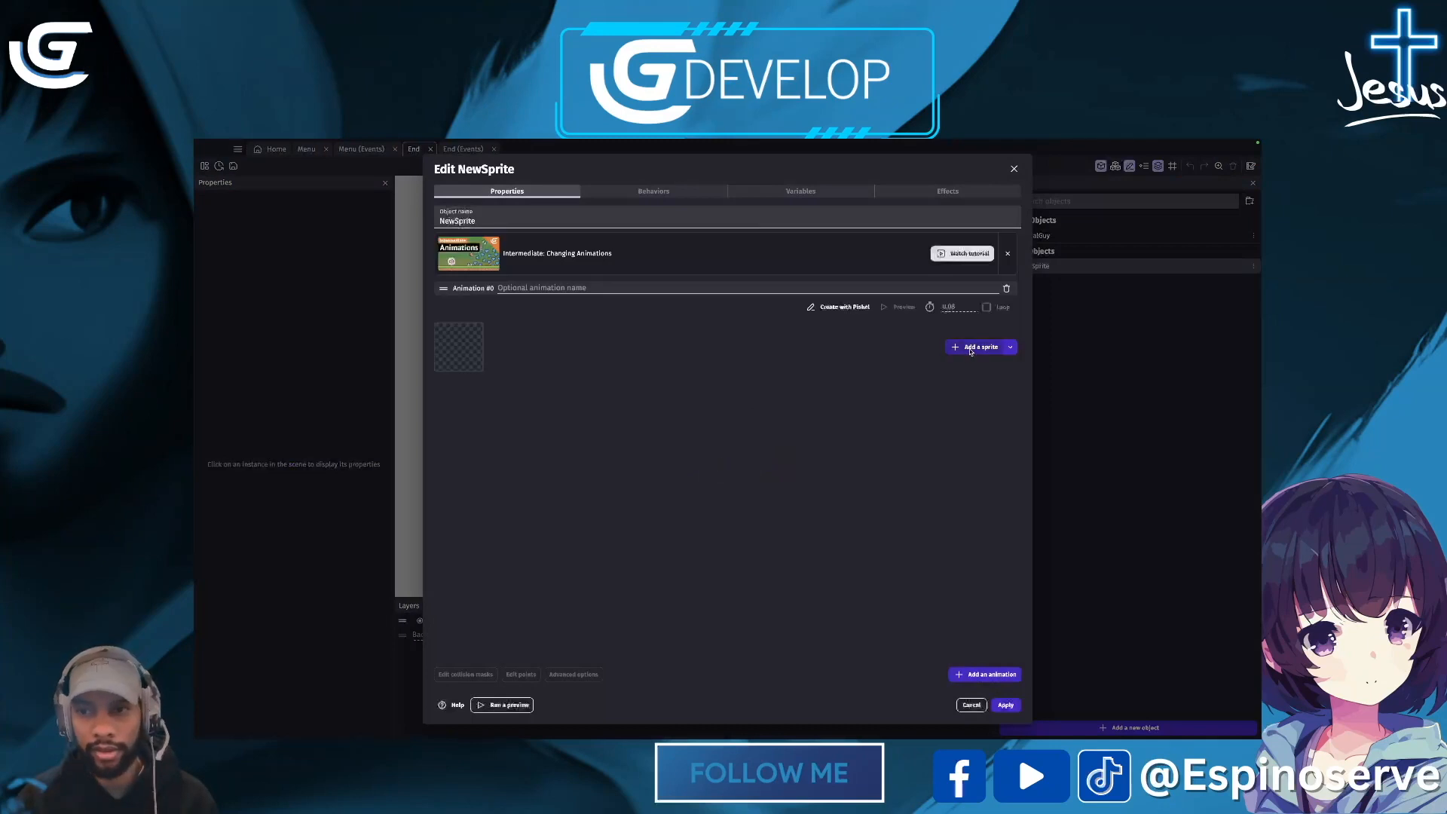
left_click(682, 394)
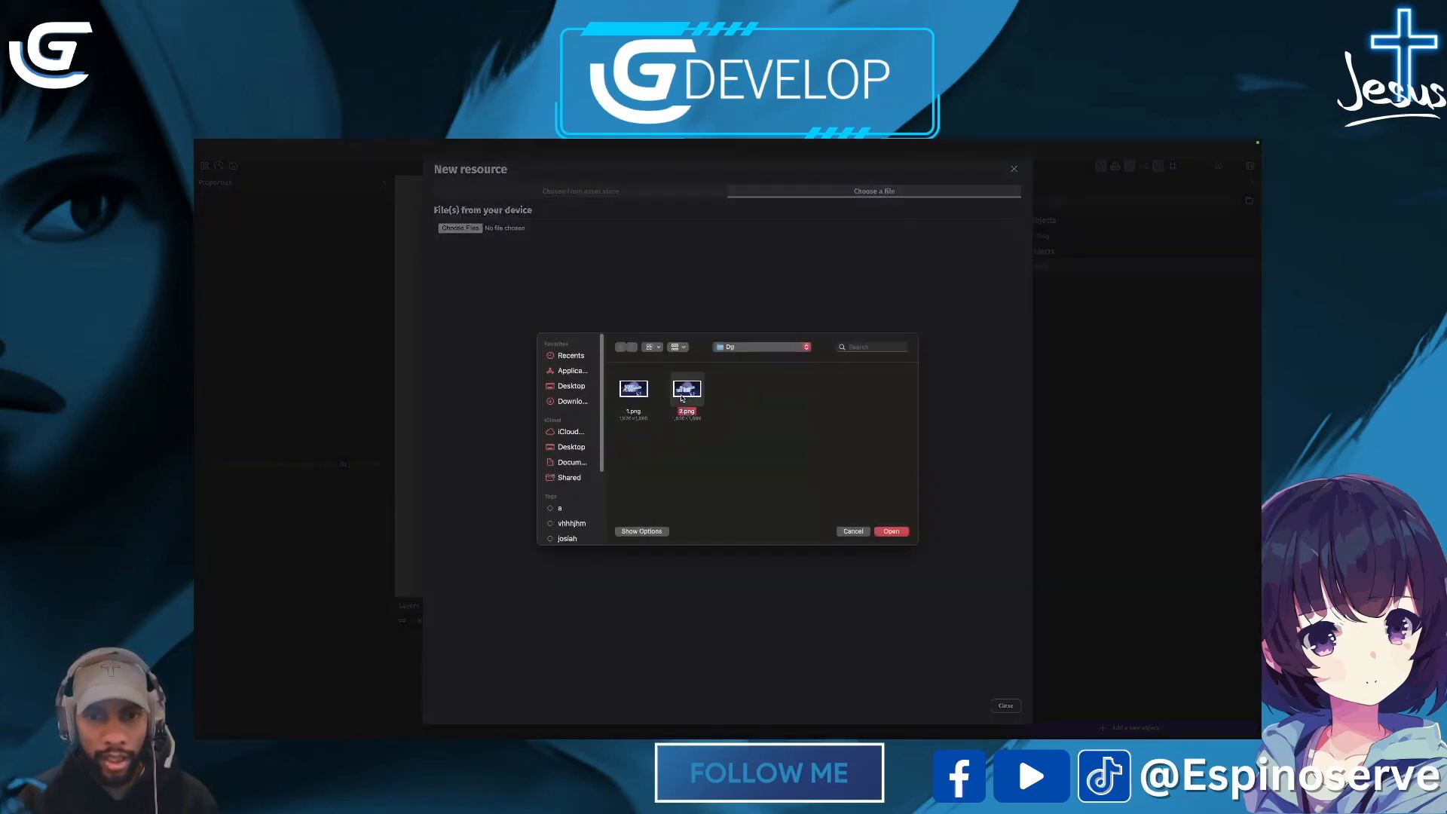
left_click(891, 532)
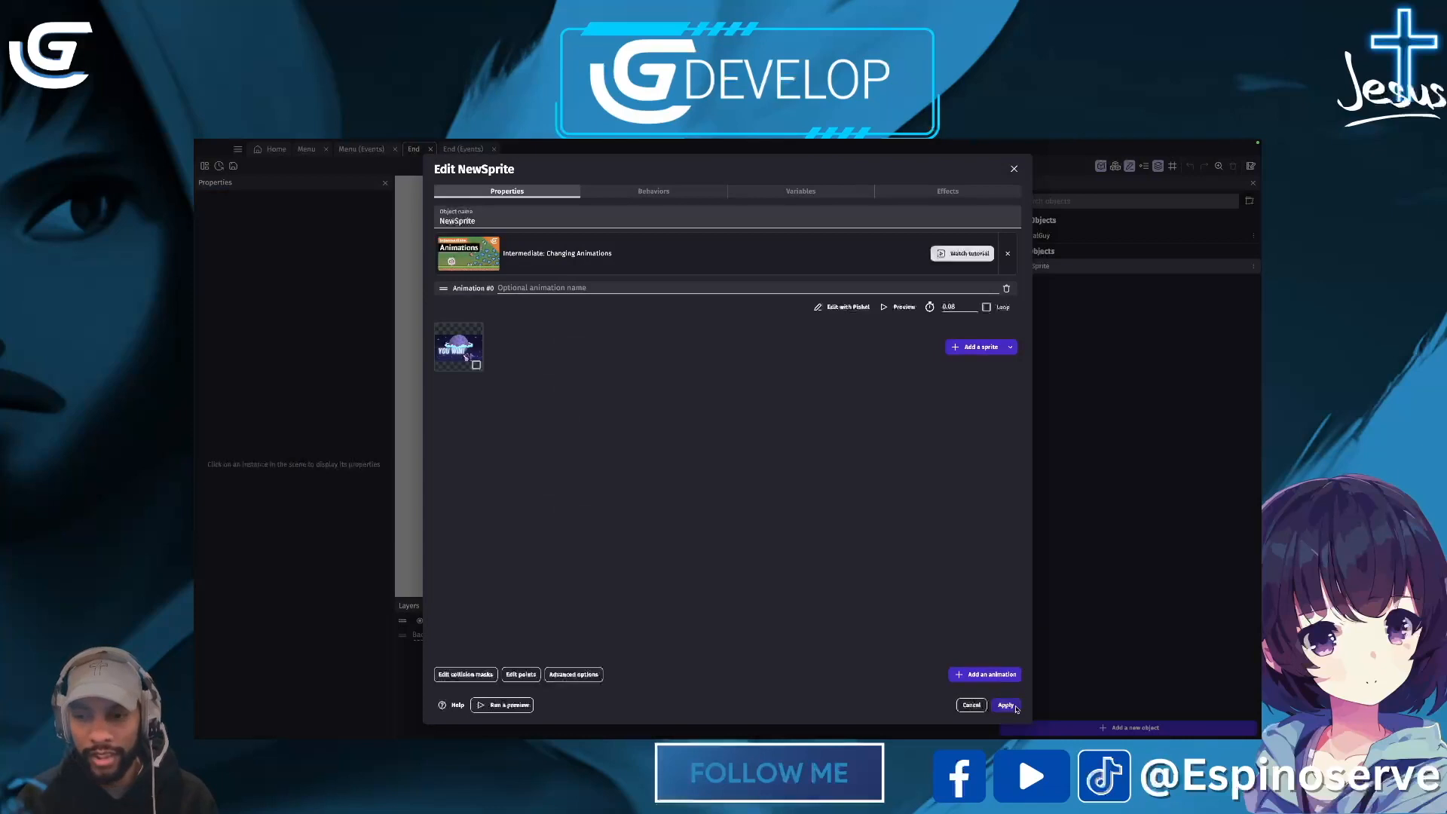
left_click(1007, 705)
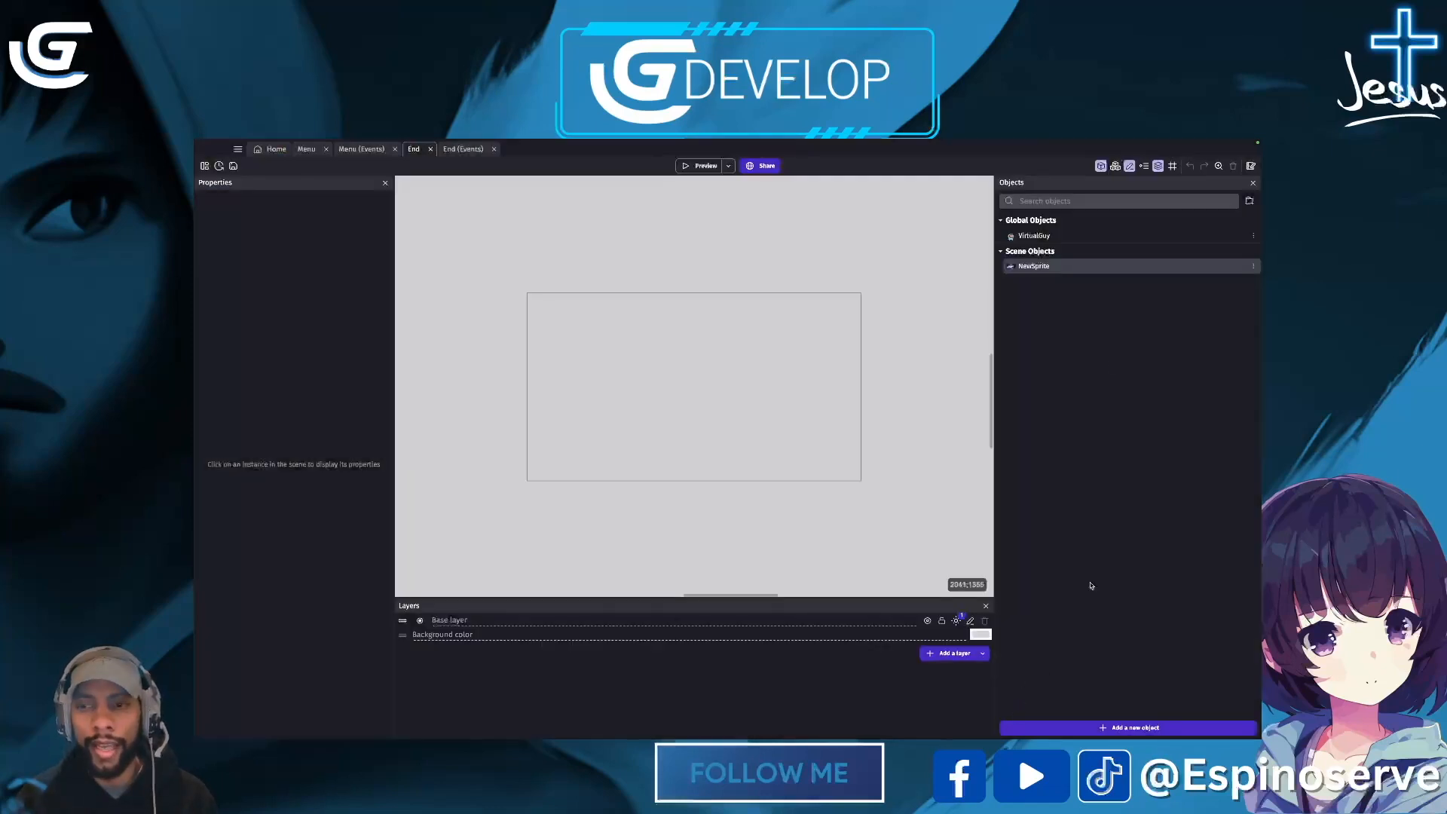
Step: Place the "You Win!" sprite over the game frame at about X -137, Y -378, and stretch its height to about 1176
left_click_drag(1044, 268, 470, 214)
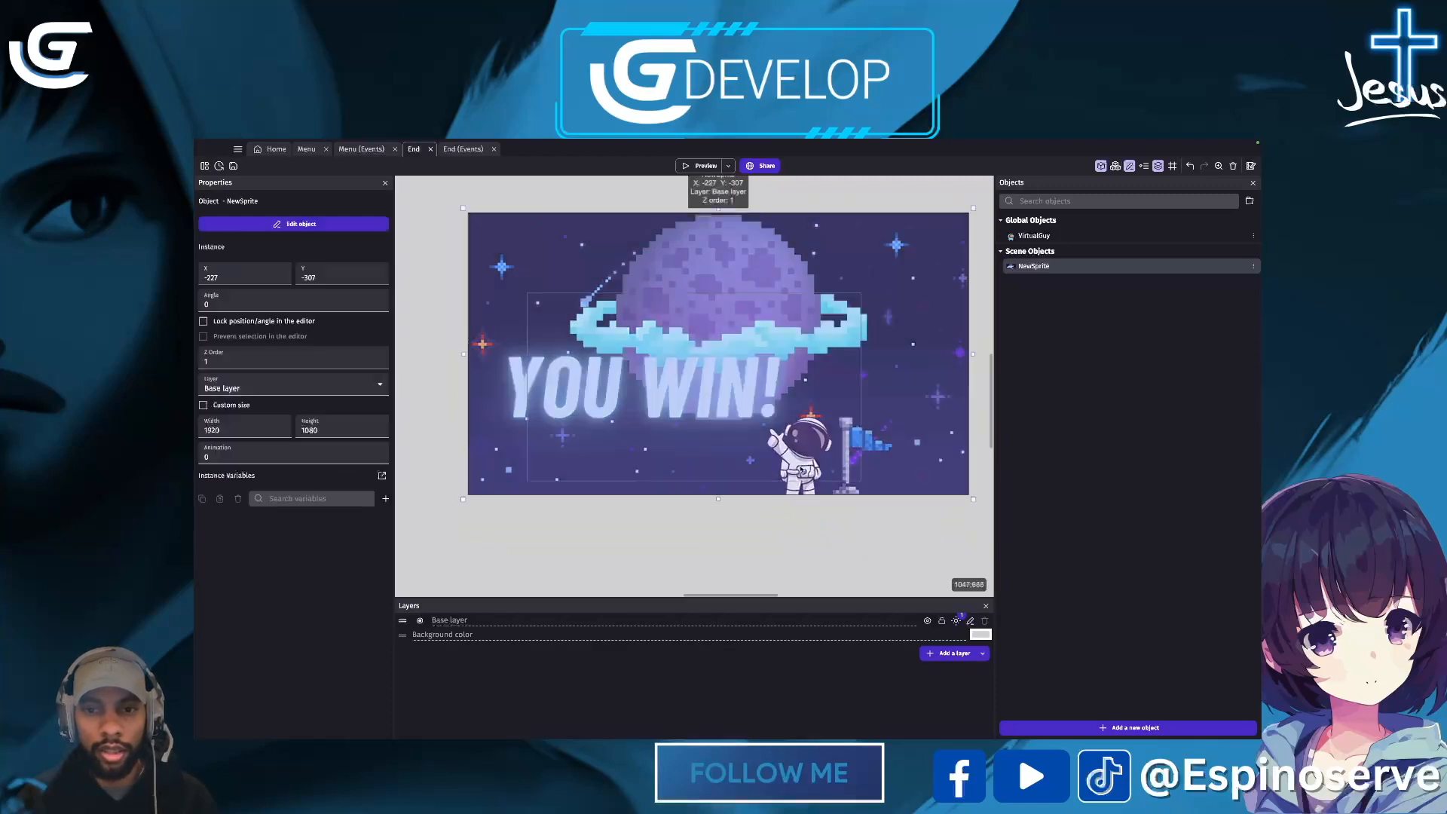
left_click_drag(717, 502, 717, 526)
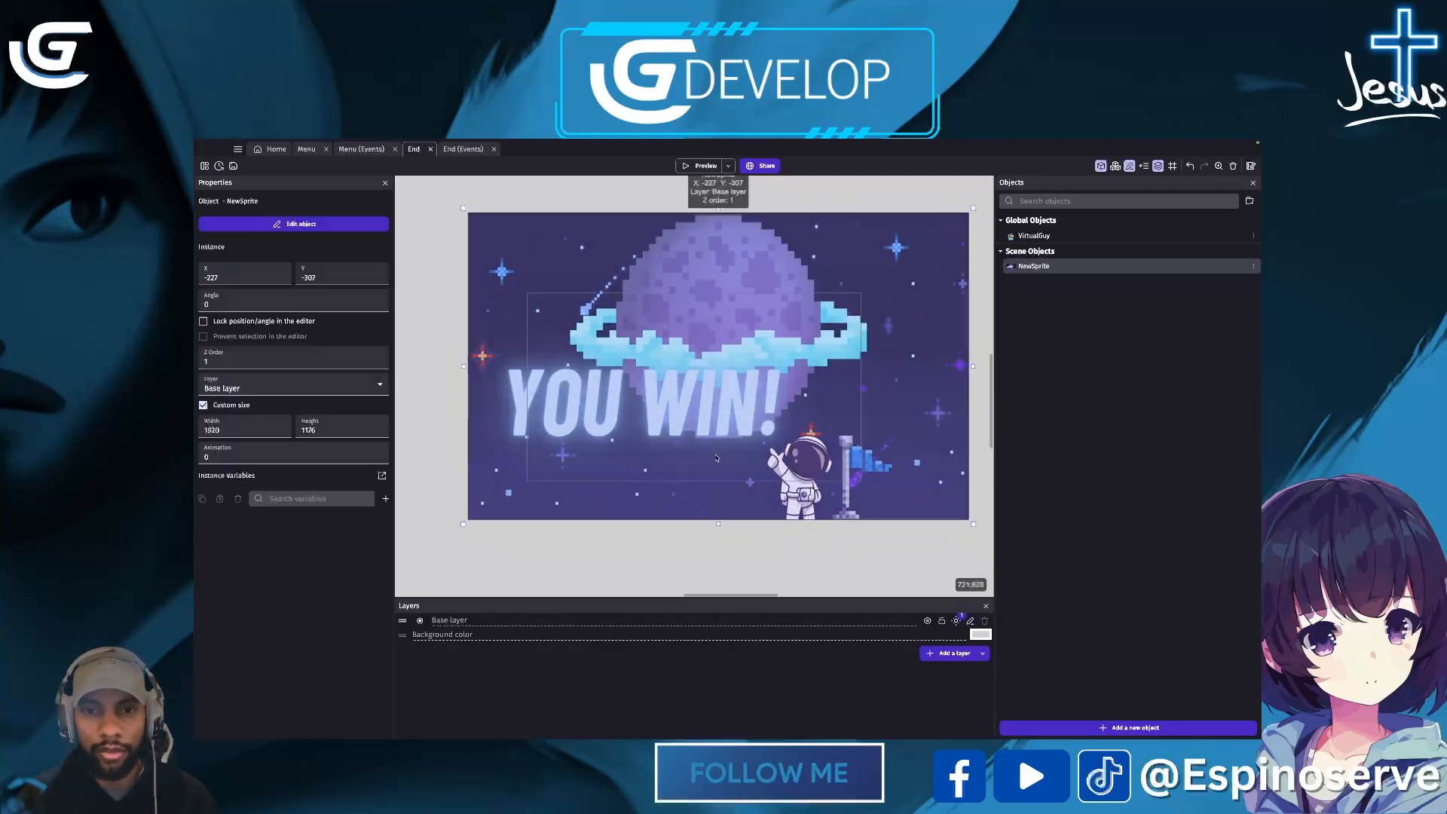
left_click_drag(739, 439, 741, 437)
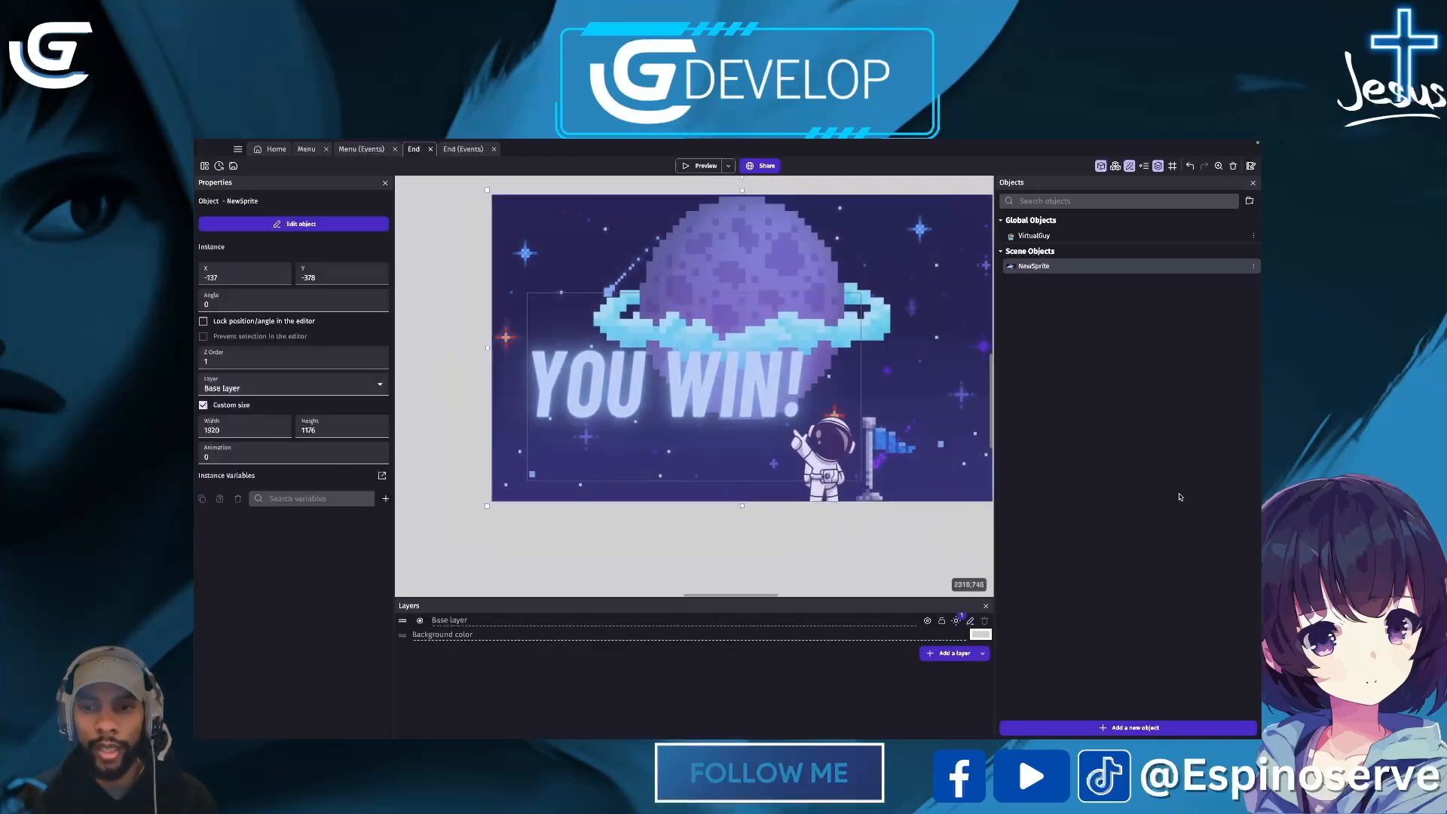
Step: Add a yellow panel-sprite button to the End scene and place it below the "You Win!" text at about X 594, Y 580
left_click(1136, 728)
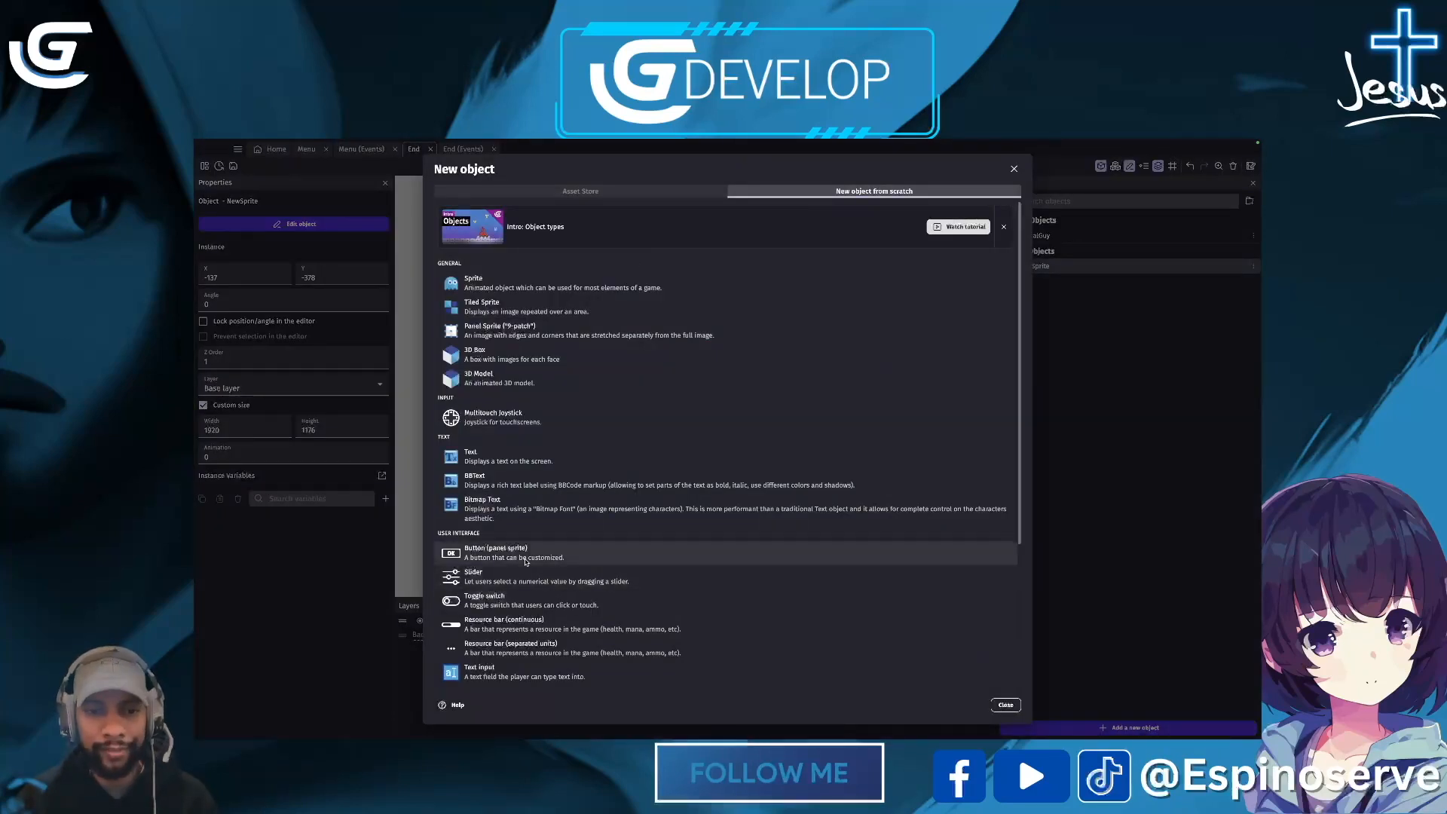
left_click(526, 561)
left_click(603, 456)
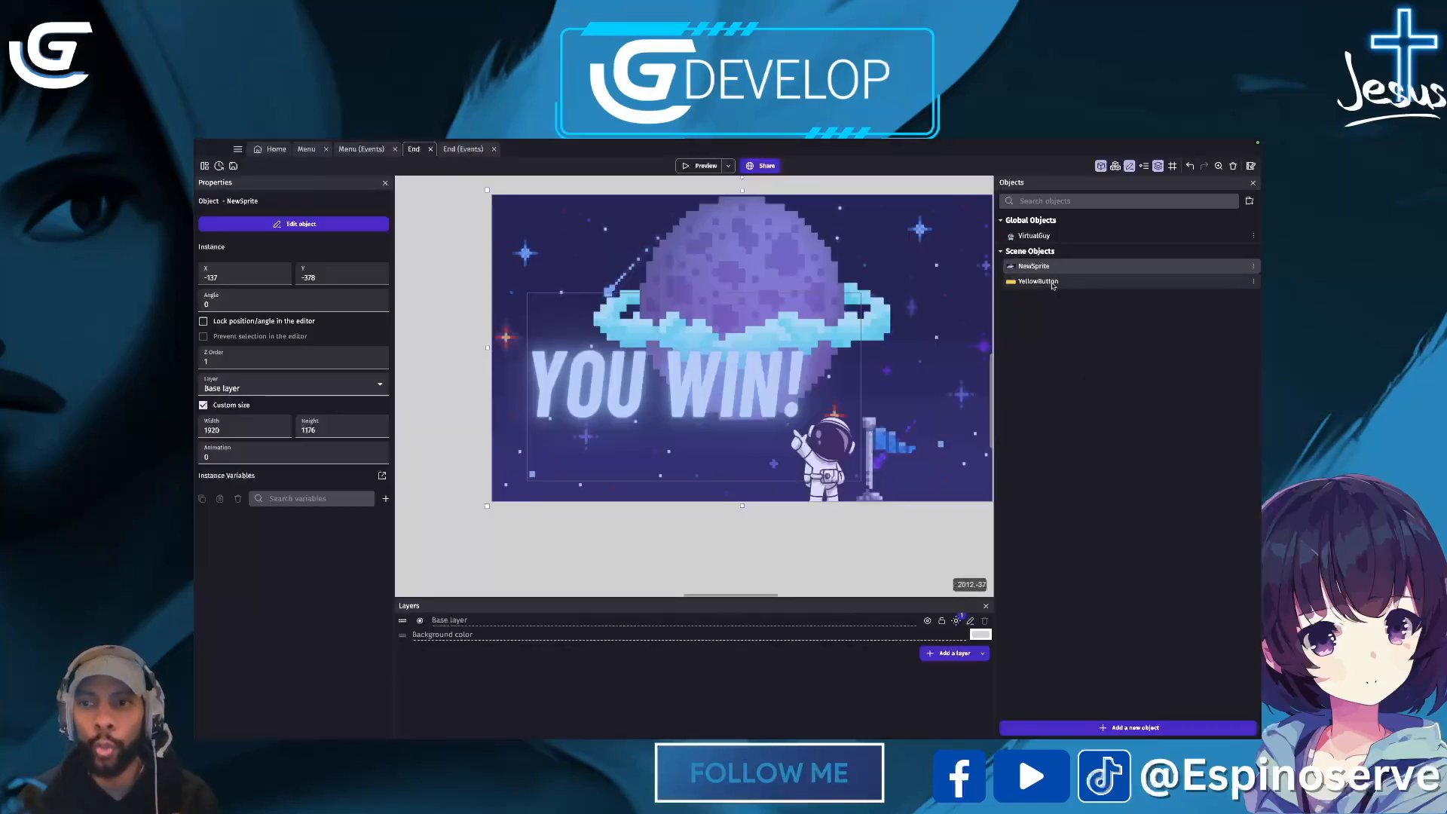
left_click_drag(1053, 285, 682, 446)
left_click(704, 461)
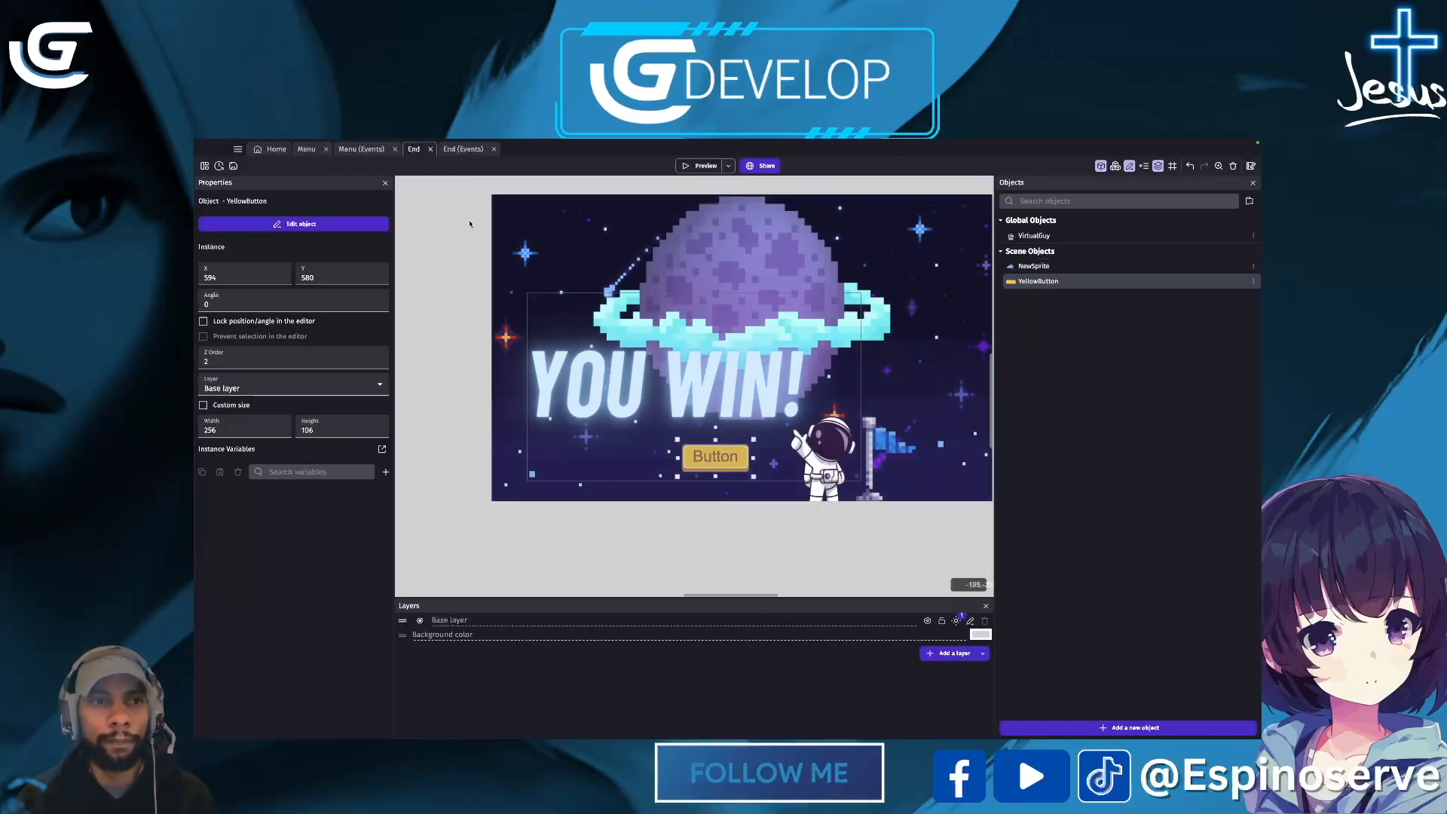
Step: Copy the "At the beginning of the scene" music event from the Menu events into the End scene's events, adding an empty event there
left_click(362, 149)
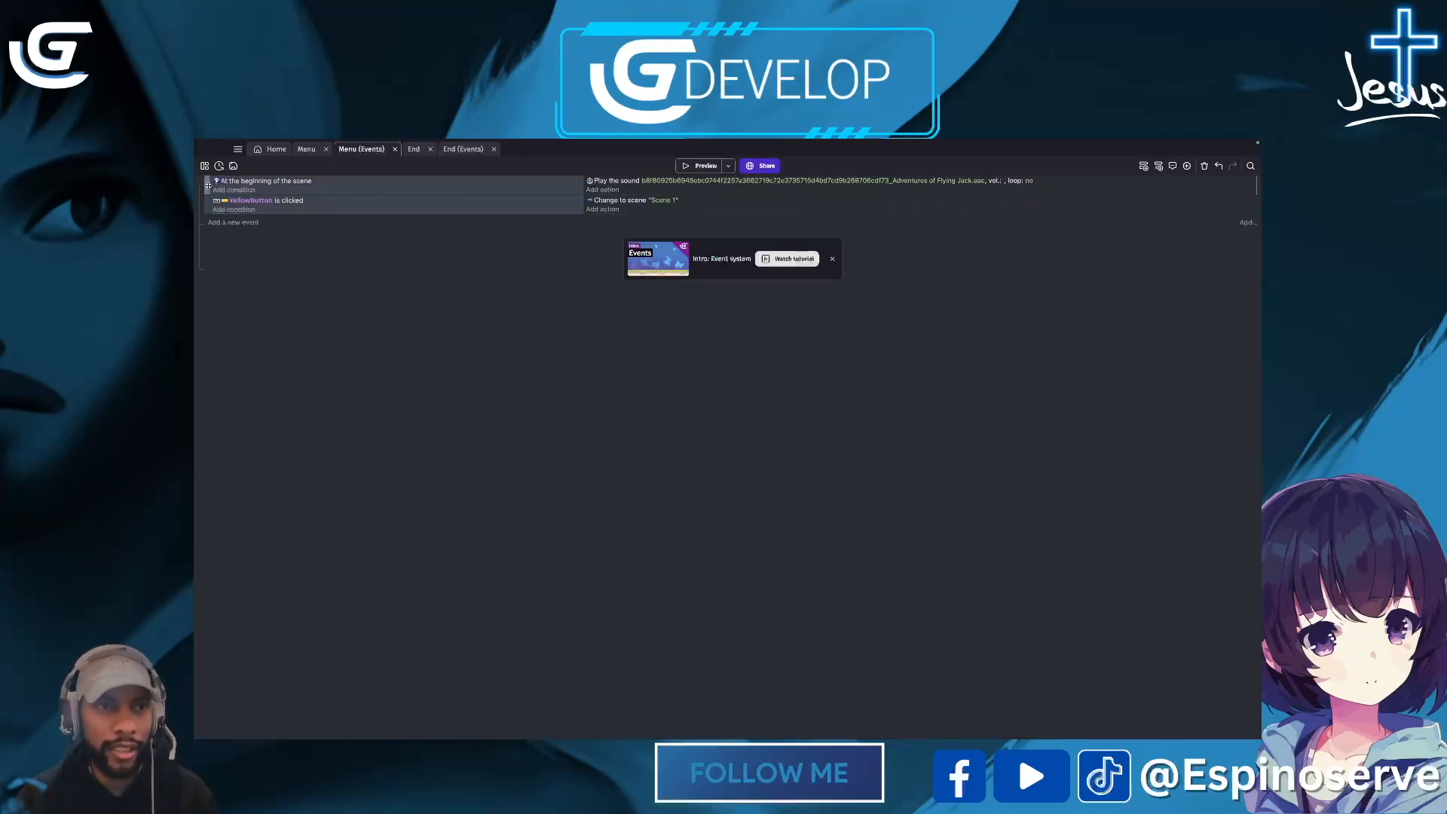
left_click(450, 150)
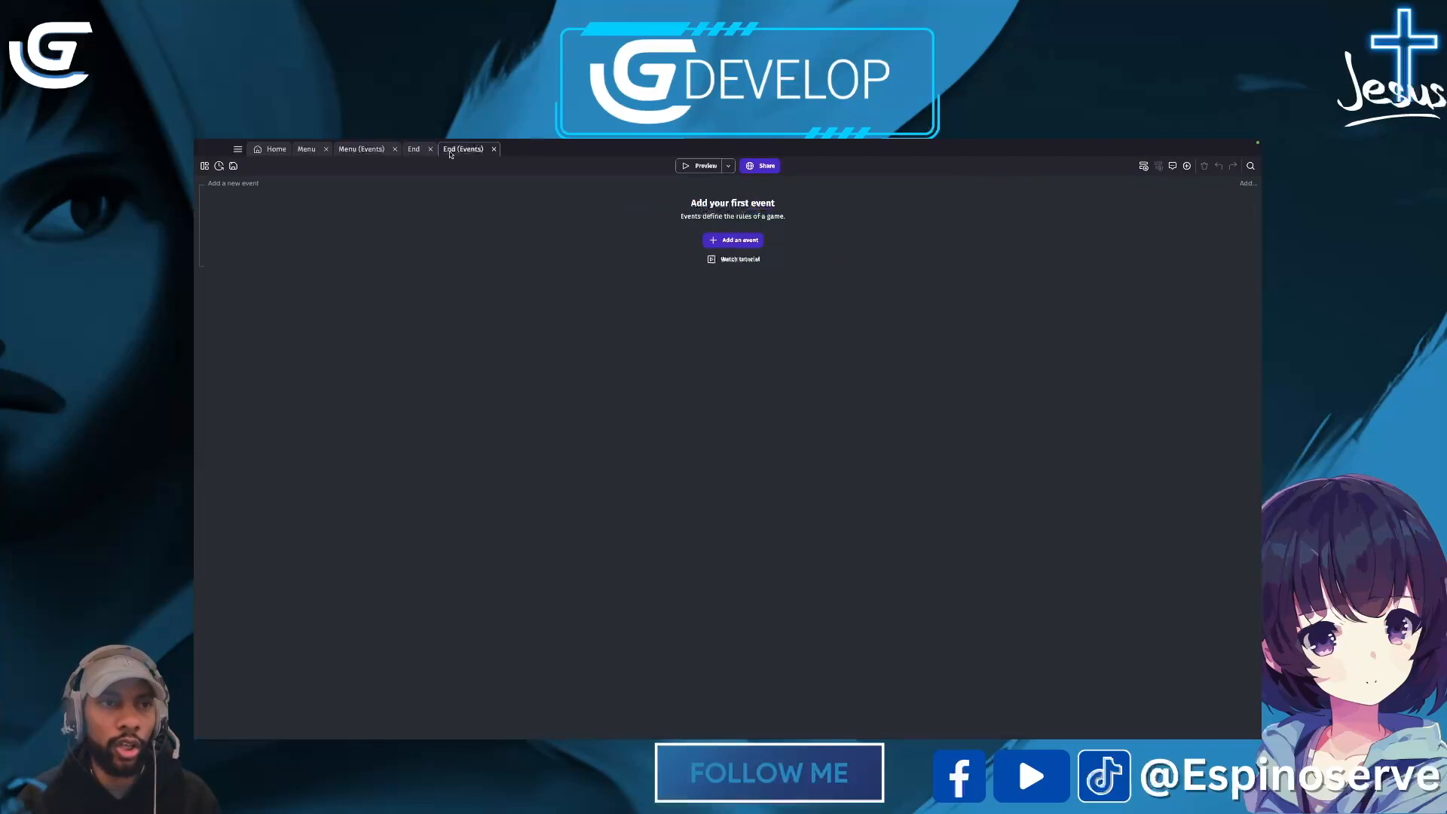
left_click(237, 189)
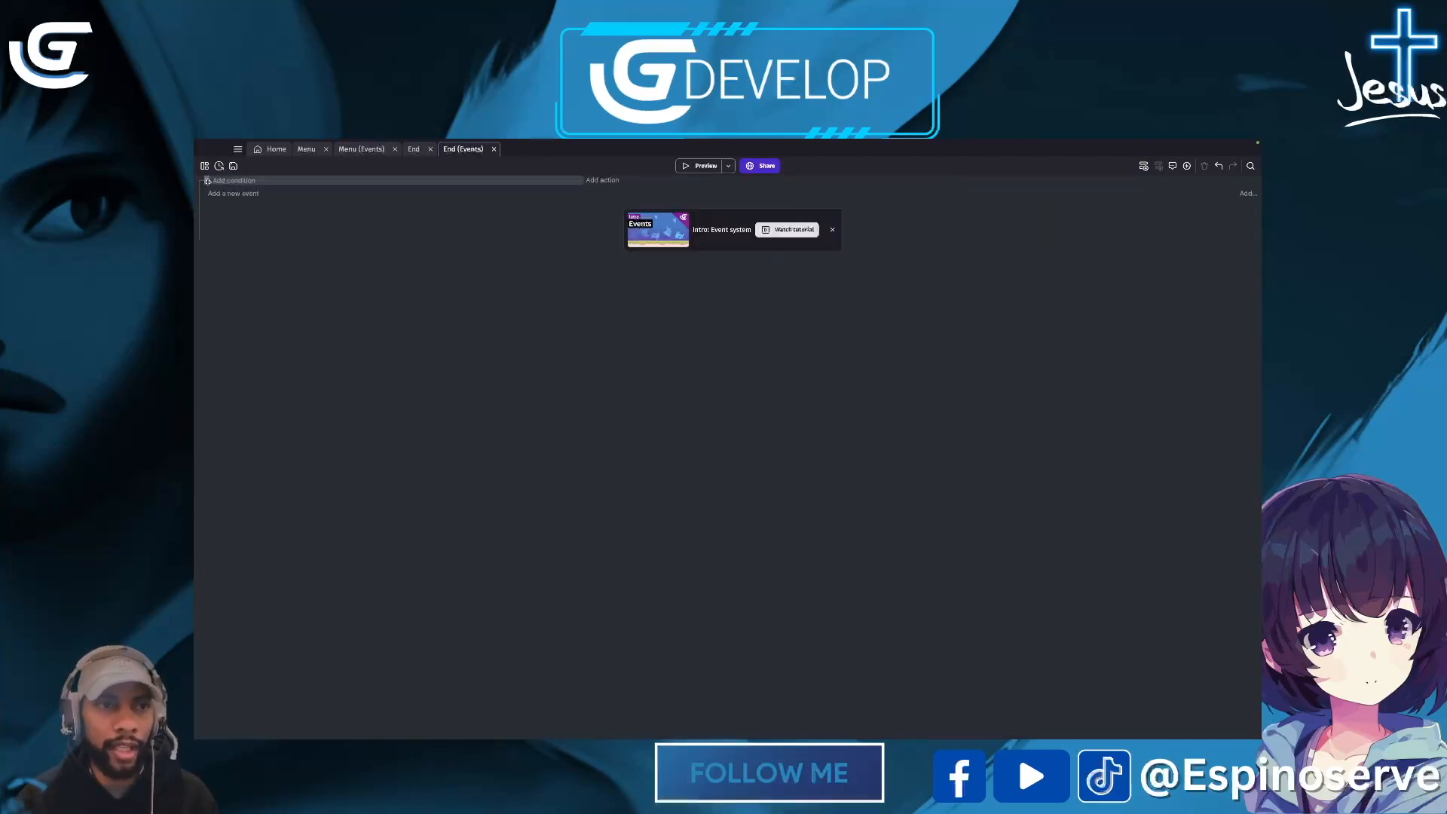
left_click(208, 181)
key("ctrl+v")
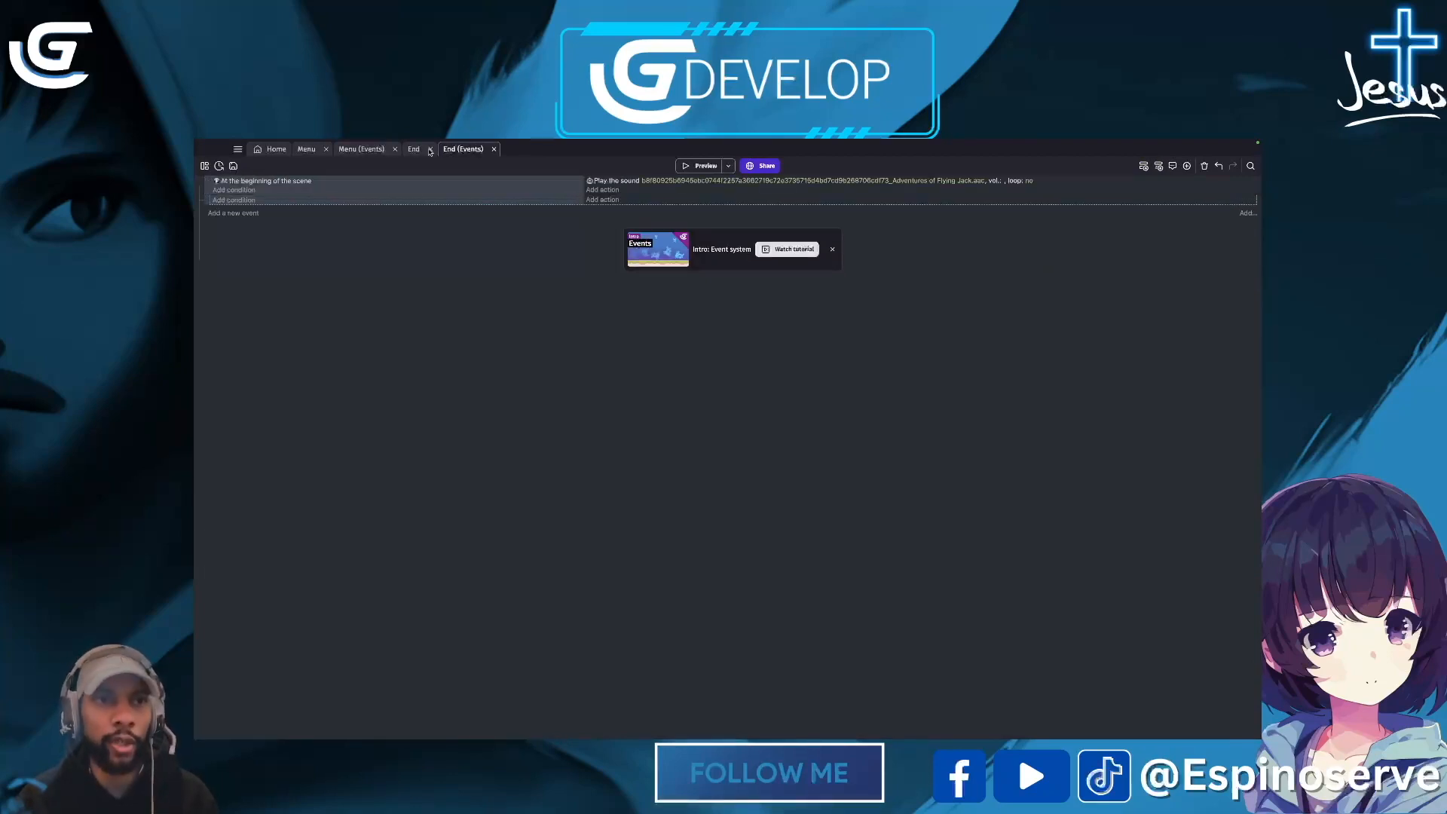
Step: Give the empty event in the End events the condition that YellowButton is clicked, using the Menu events as reference
left_click(366, 150)
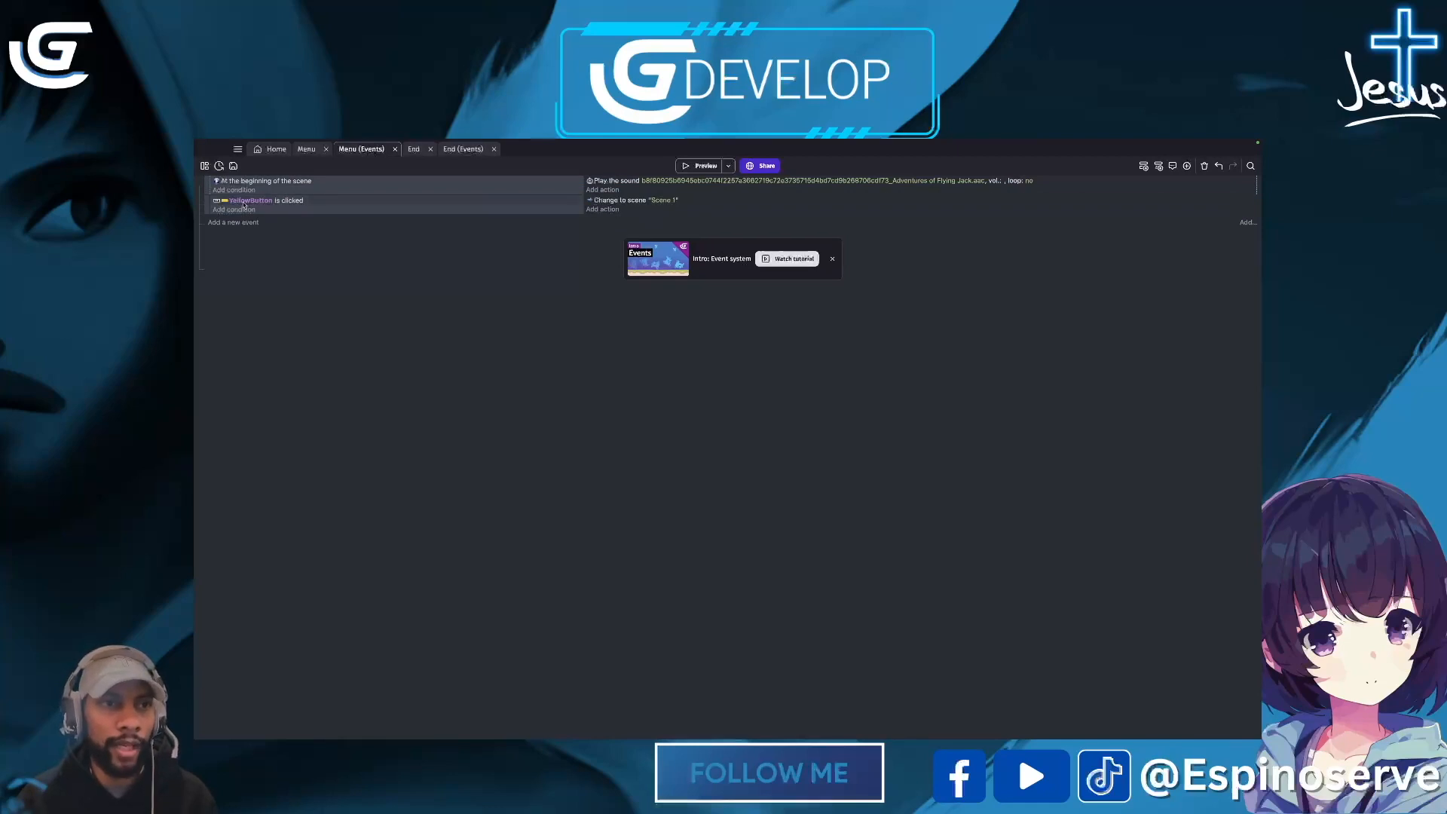
left_click(208, 205)
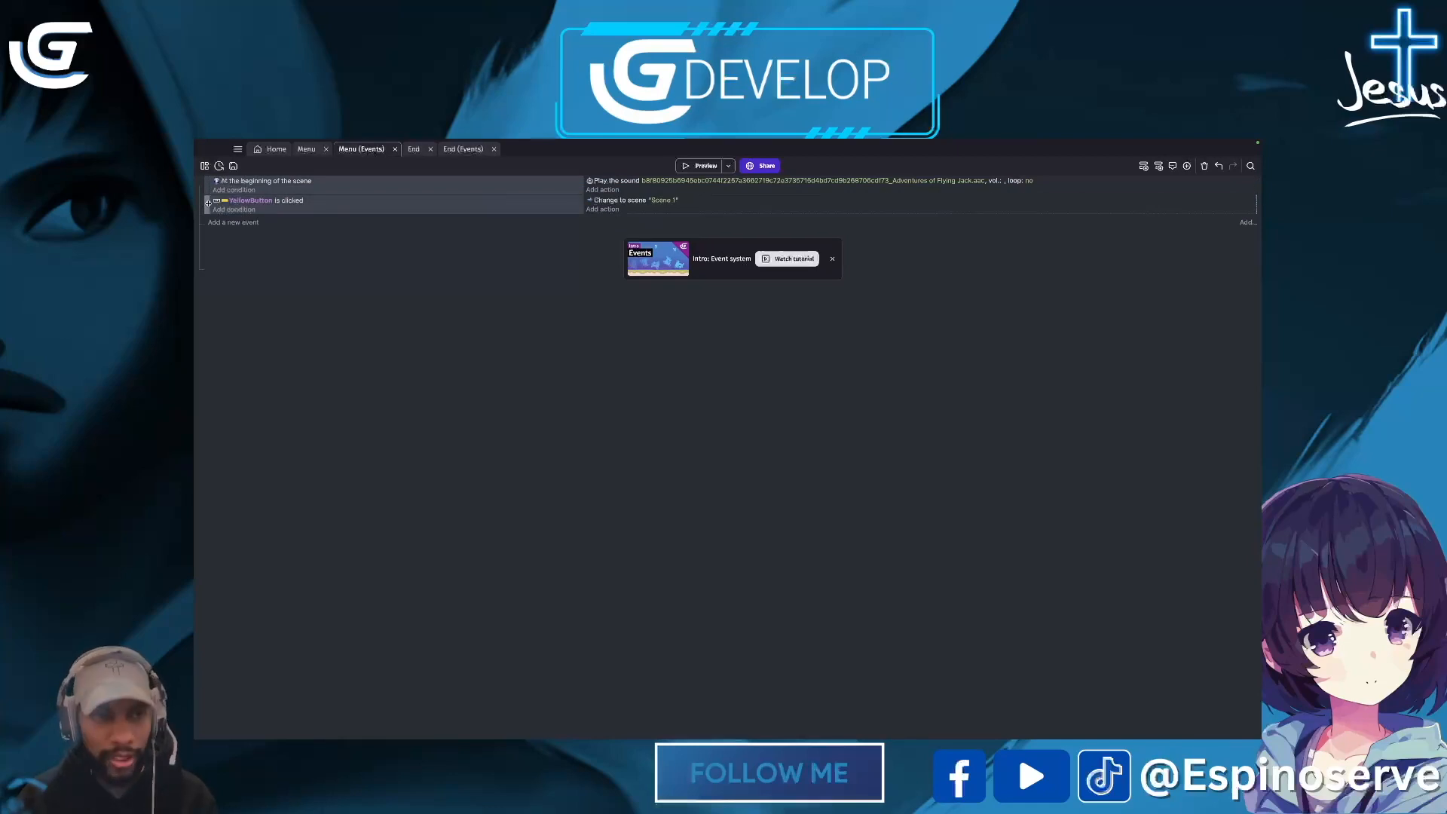
left_click(465, 150)
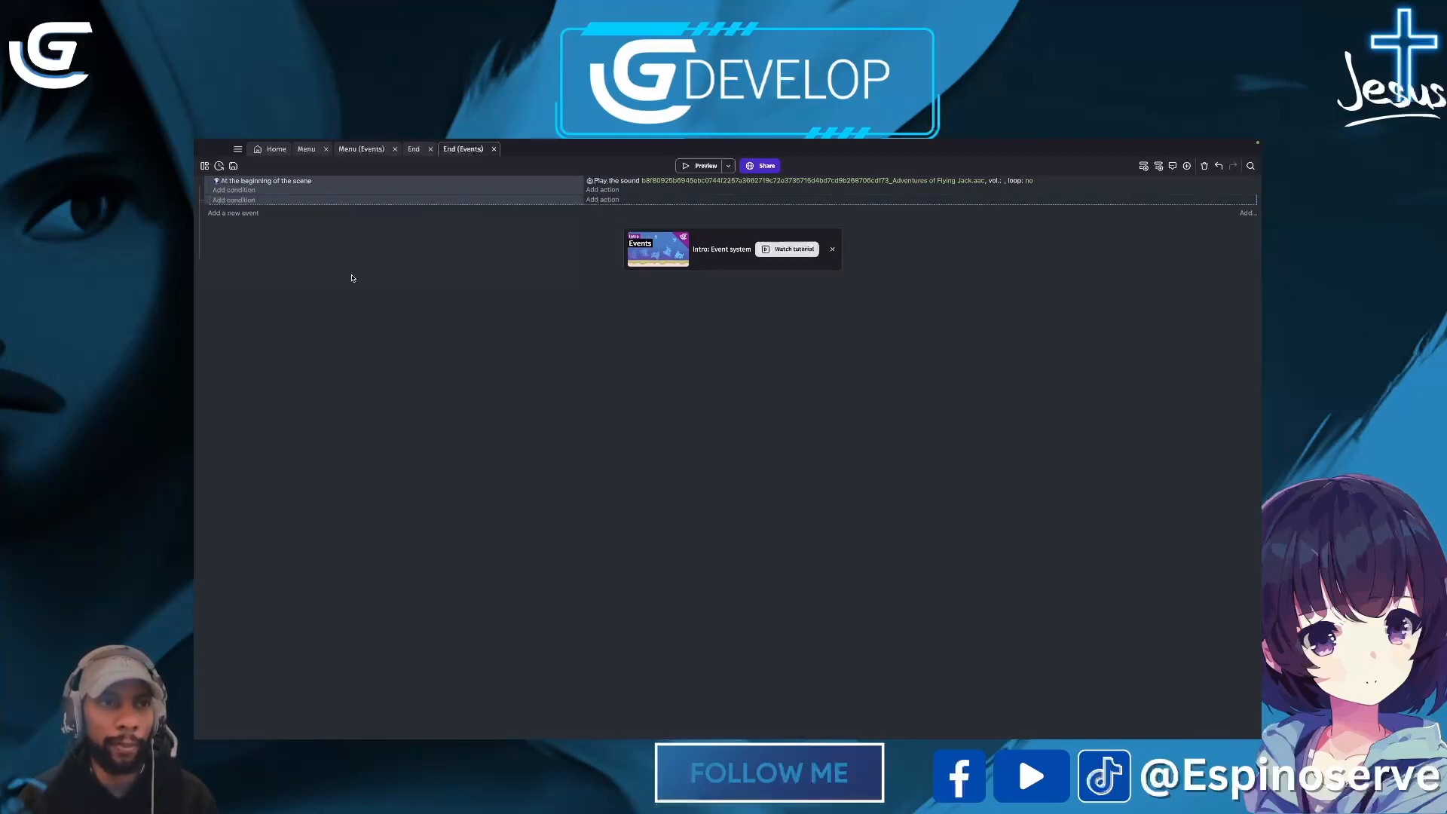
left_click(232, 201)
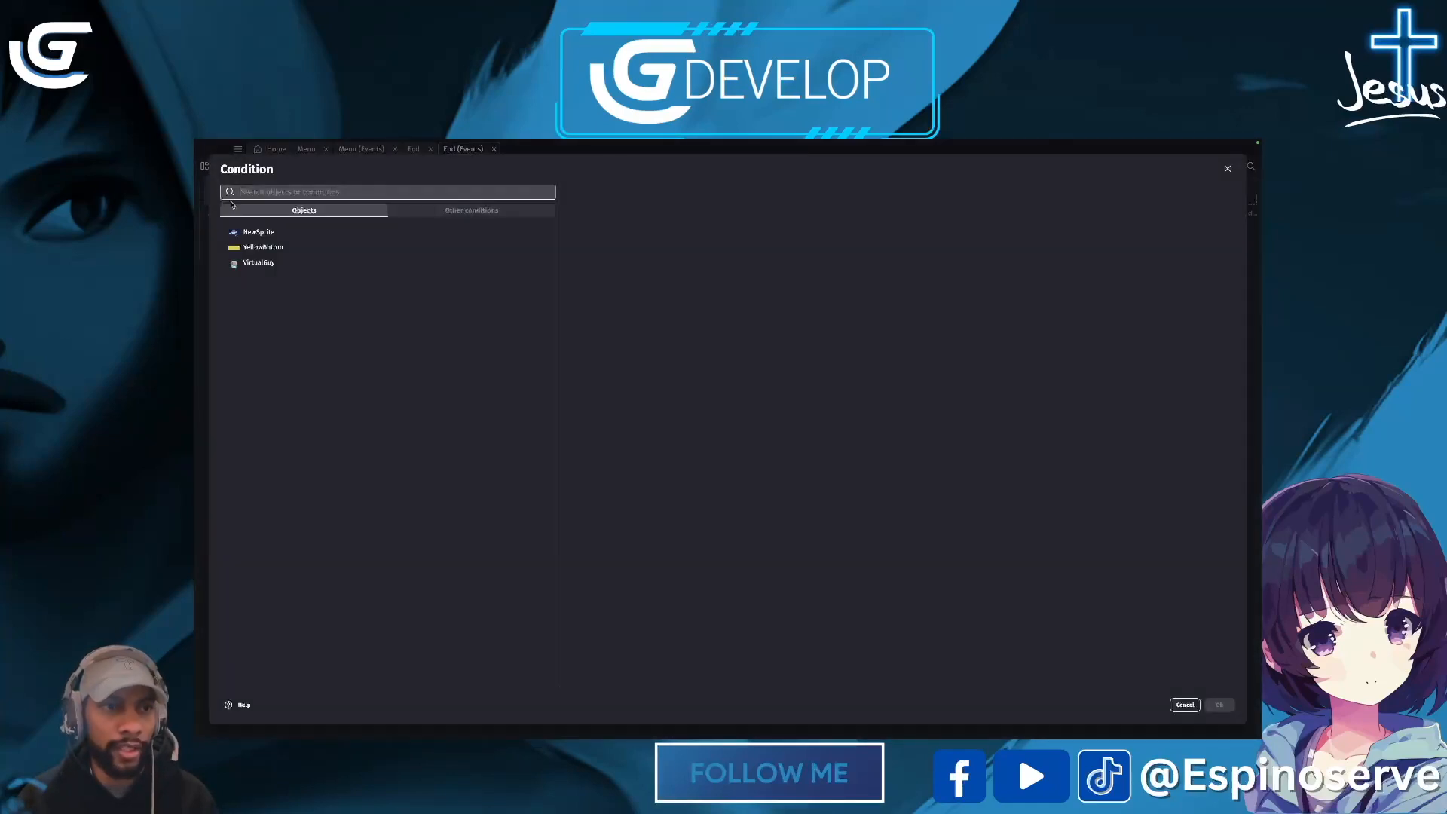
left_click(251, 249)
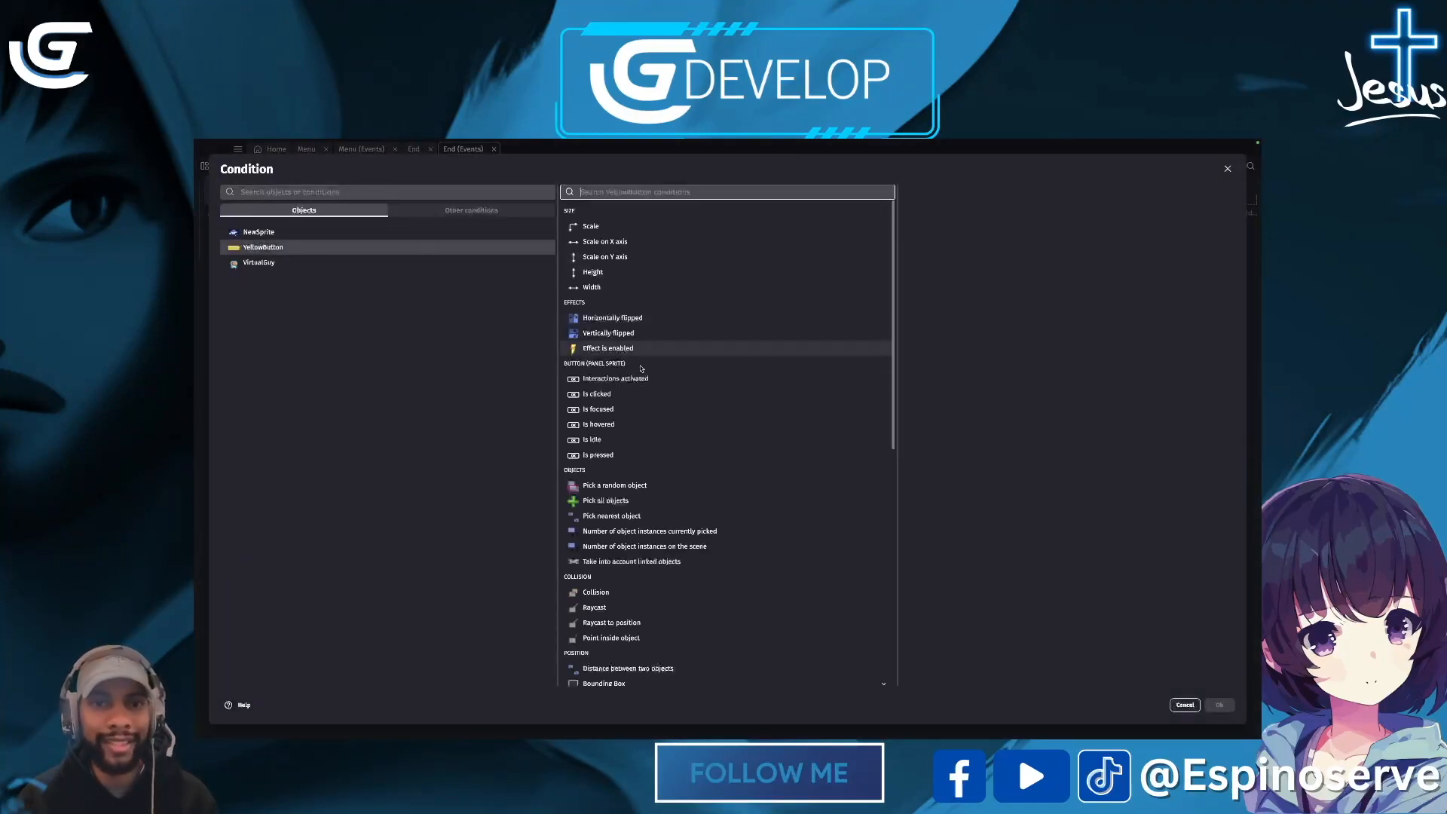
left_click(596, 394)
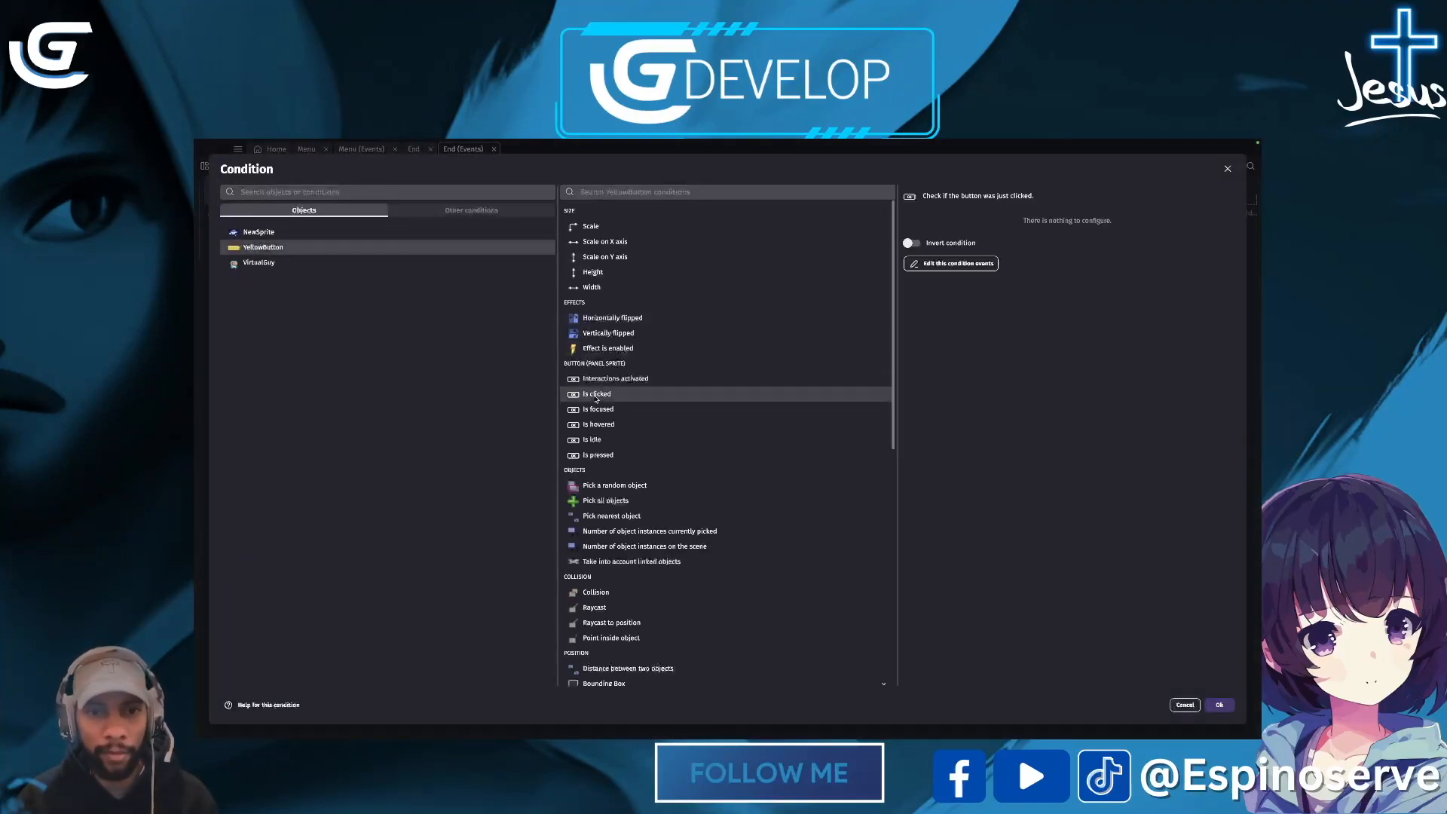
left_click(1220, 706)
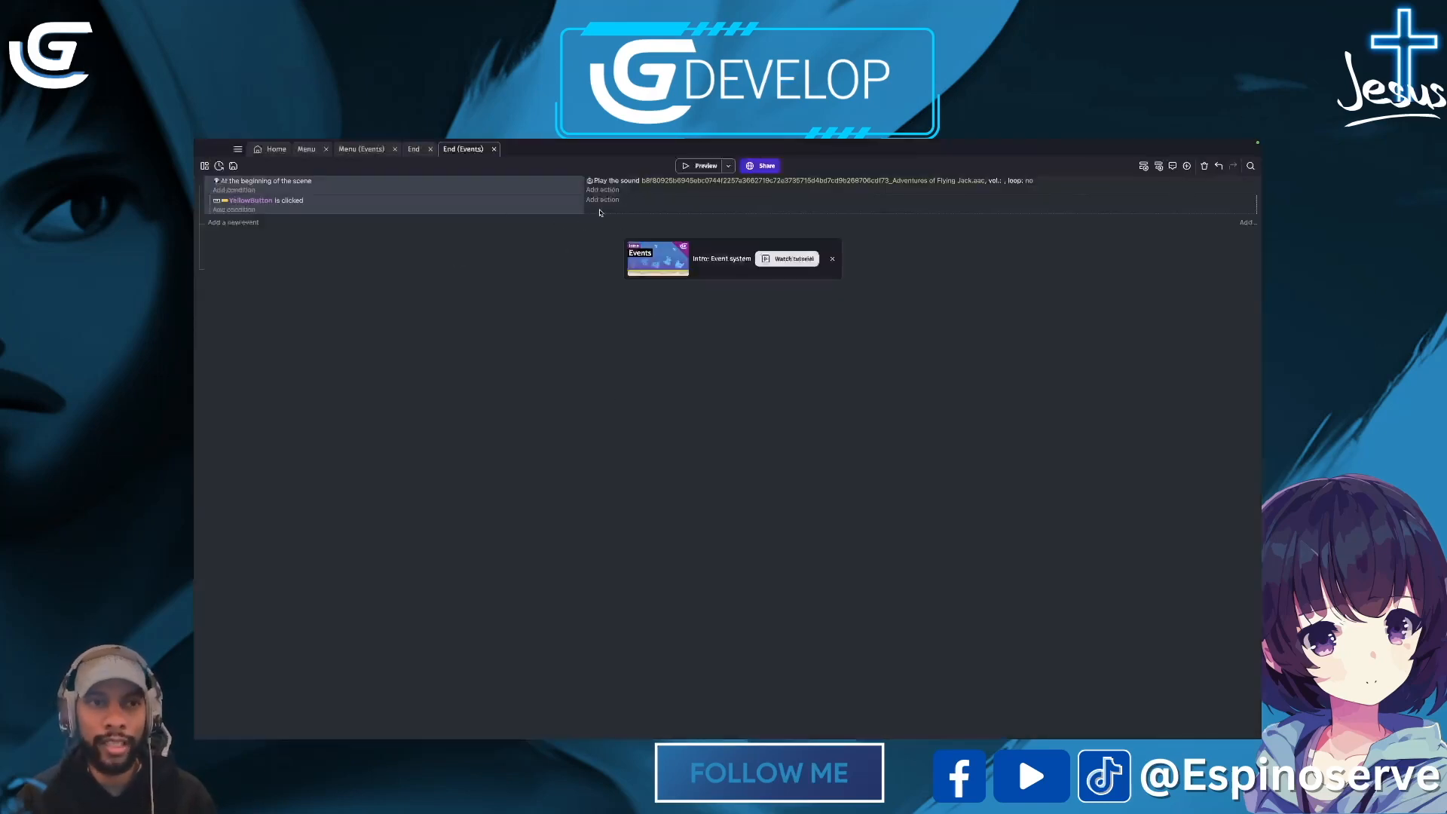
Step: Add an action to the YellowButton event in the End events that changes the scene to "Menu"
left_click(603, 200)
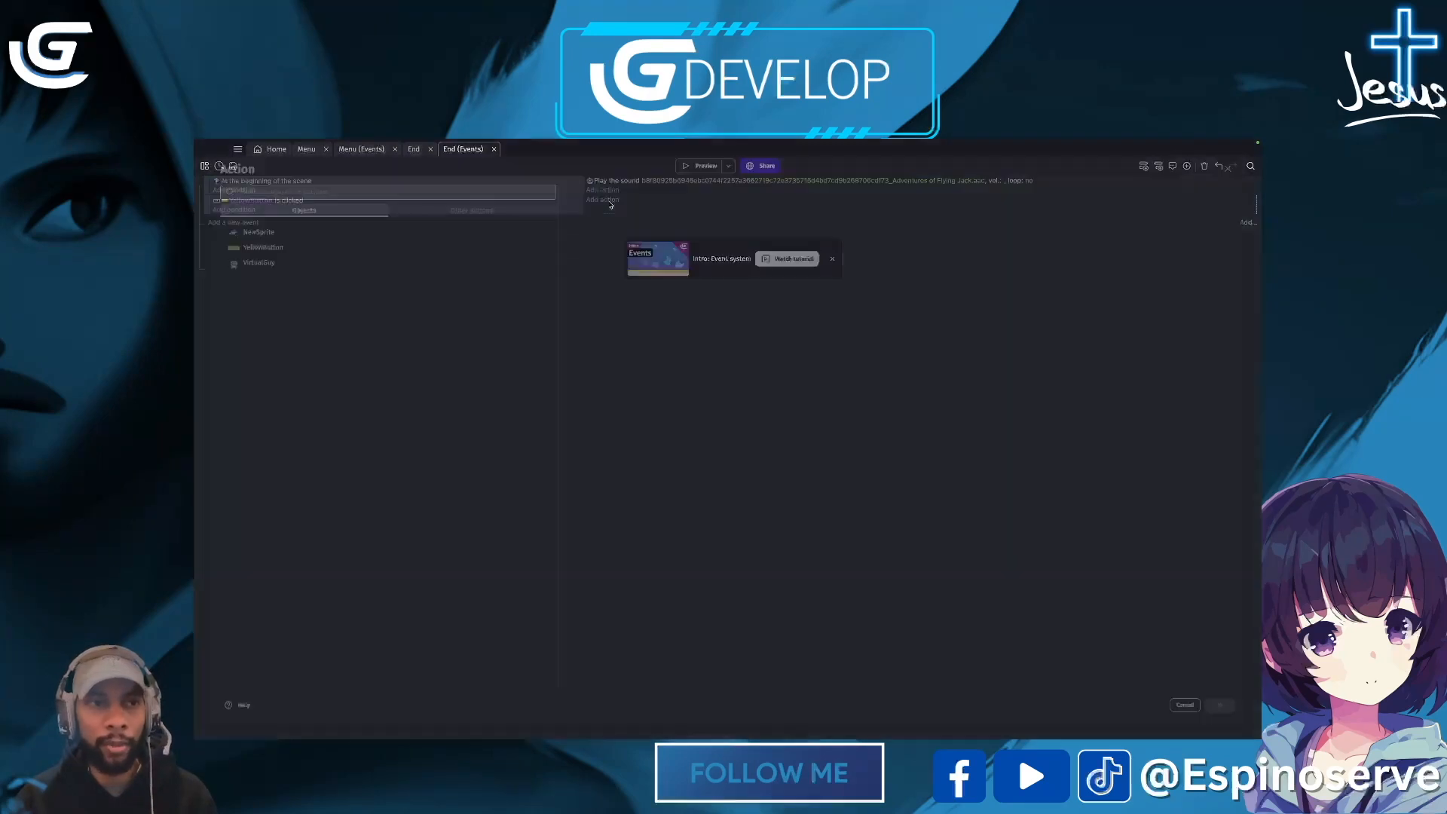
type("scene")
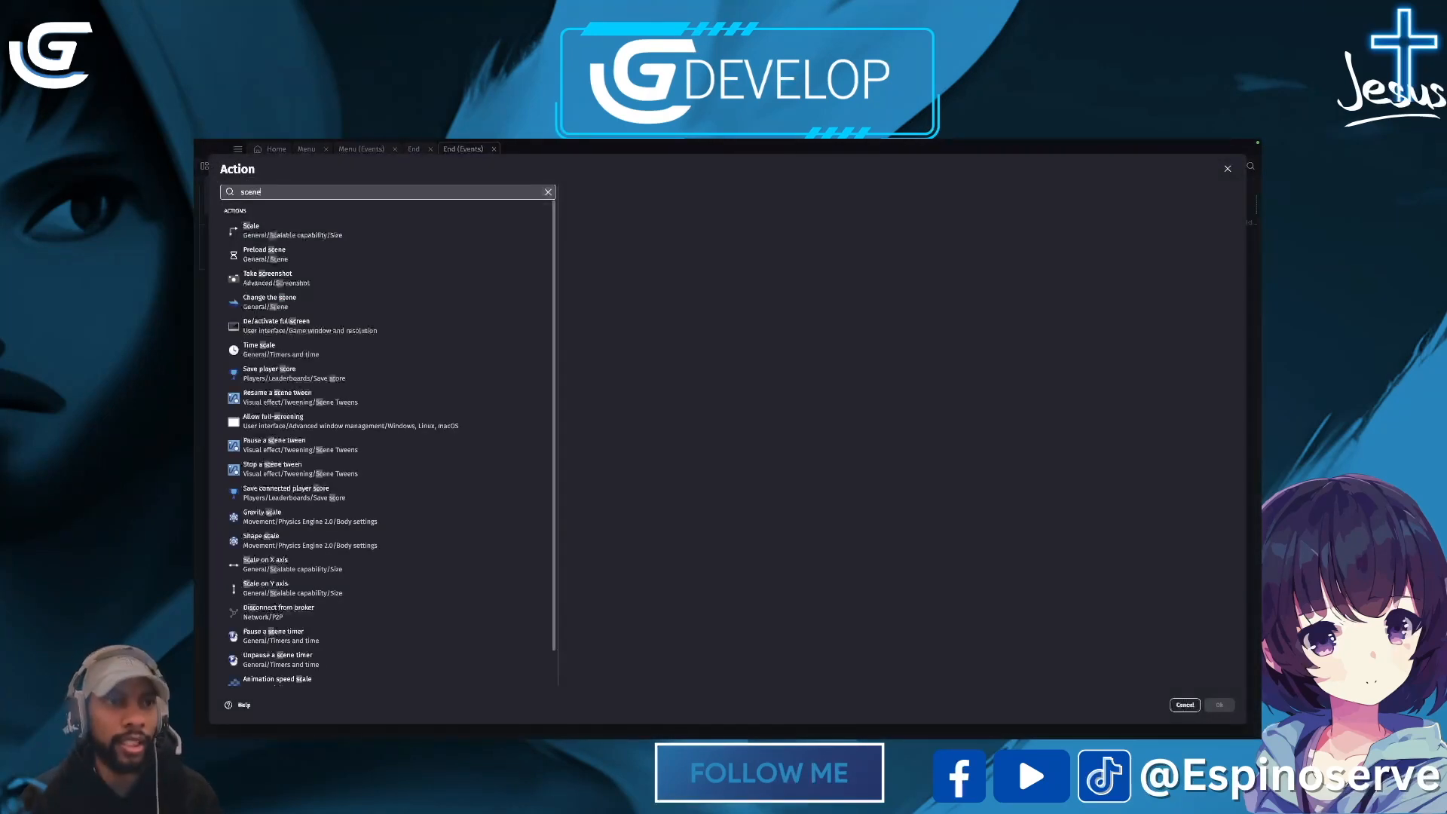
left_click(283, 260)
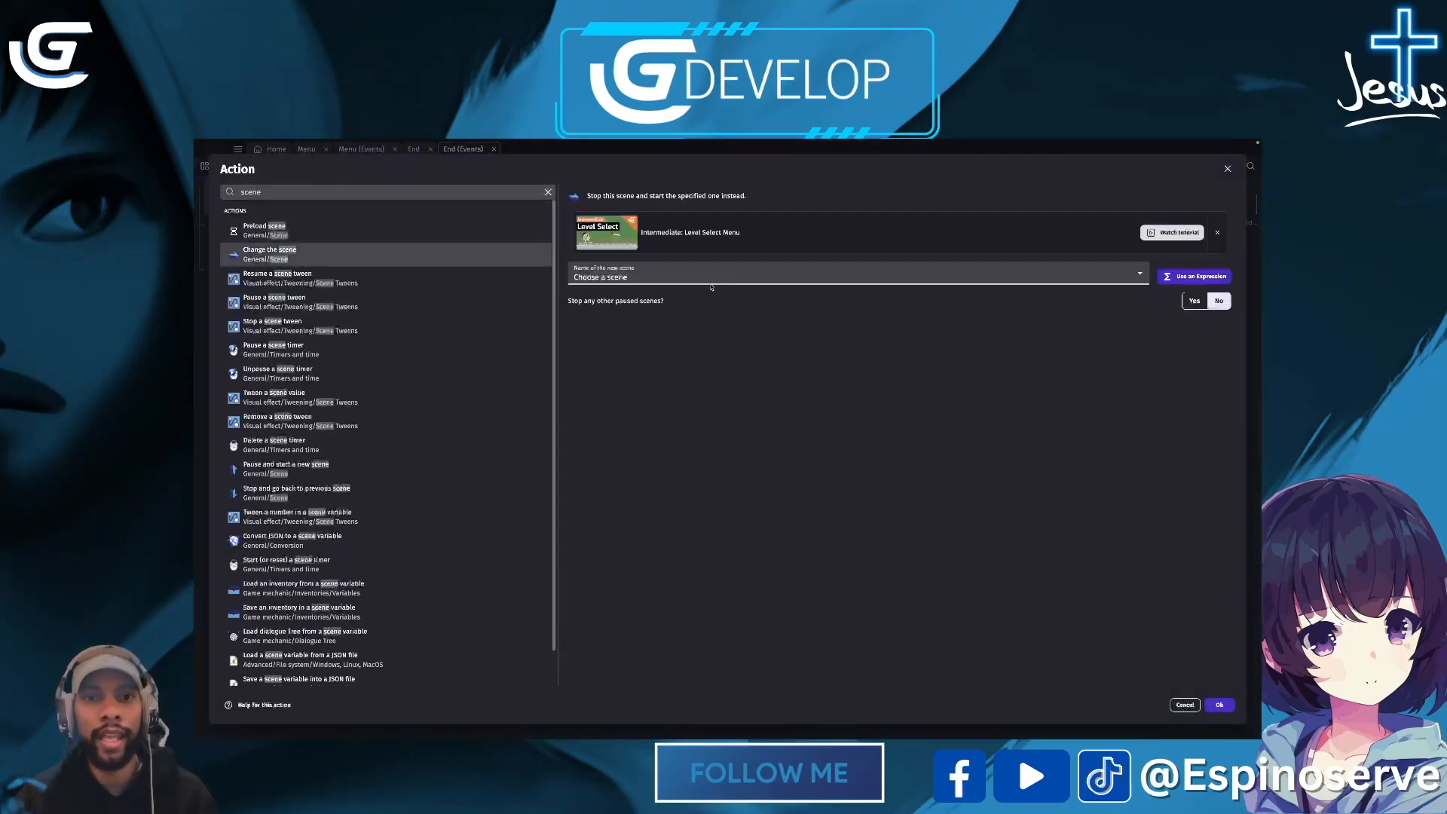
left_click(710, 277)
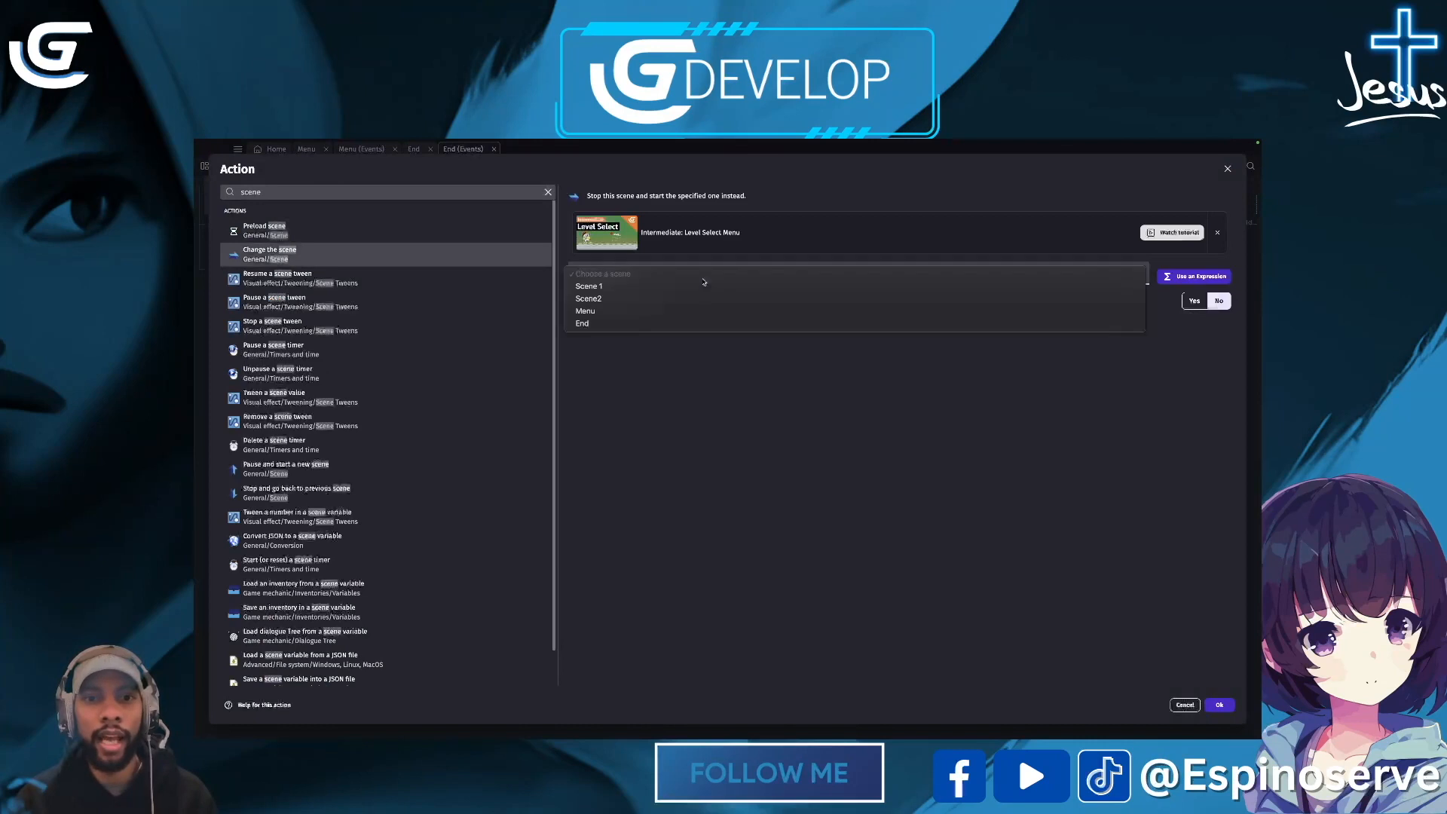
left_click(591, 311)
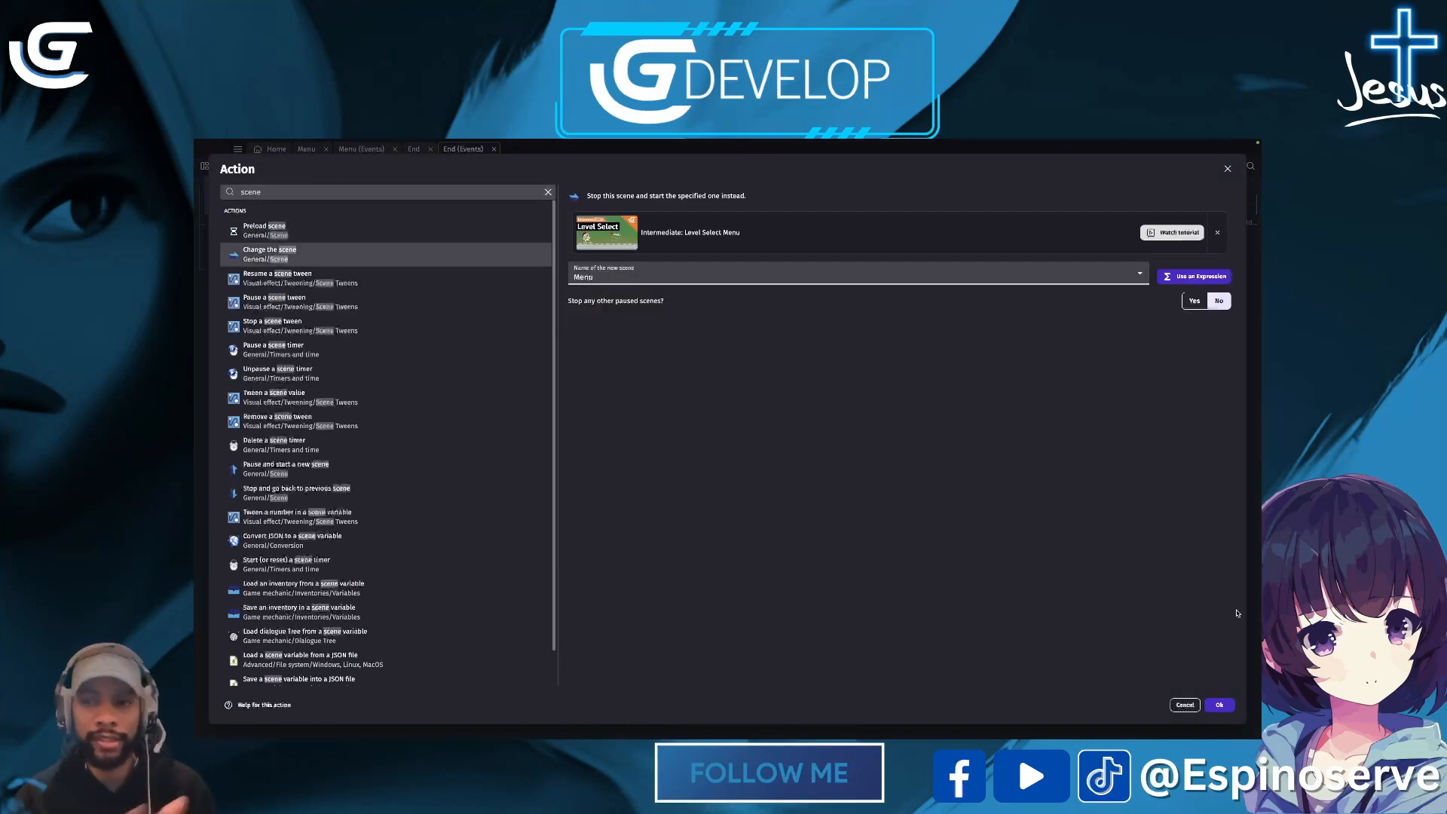
left_click(1218, 704)
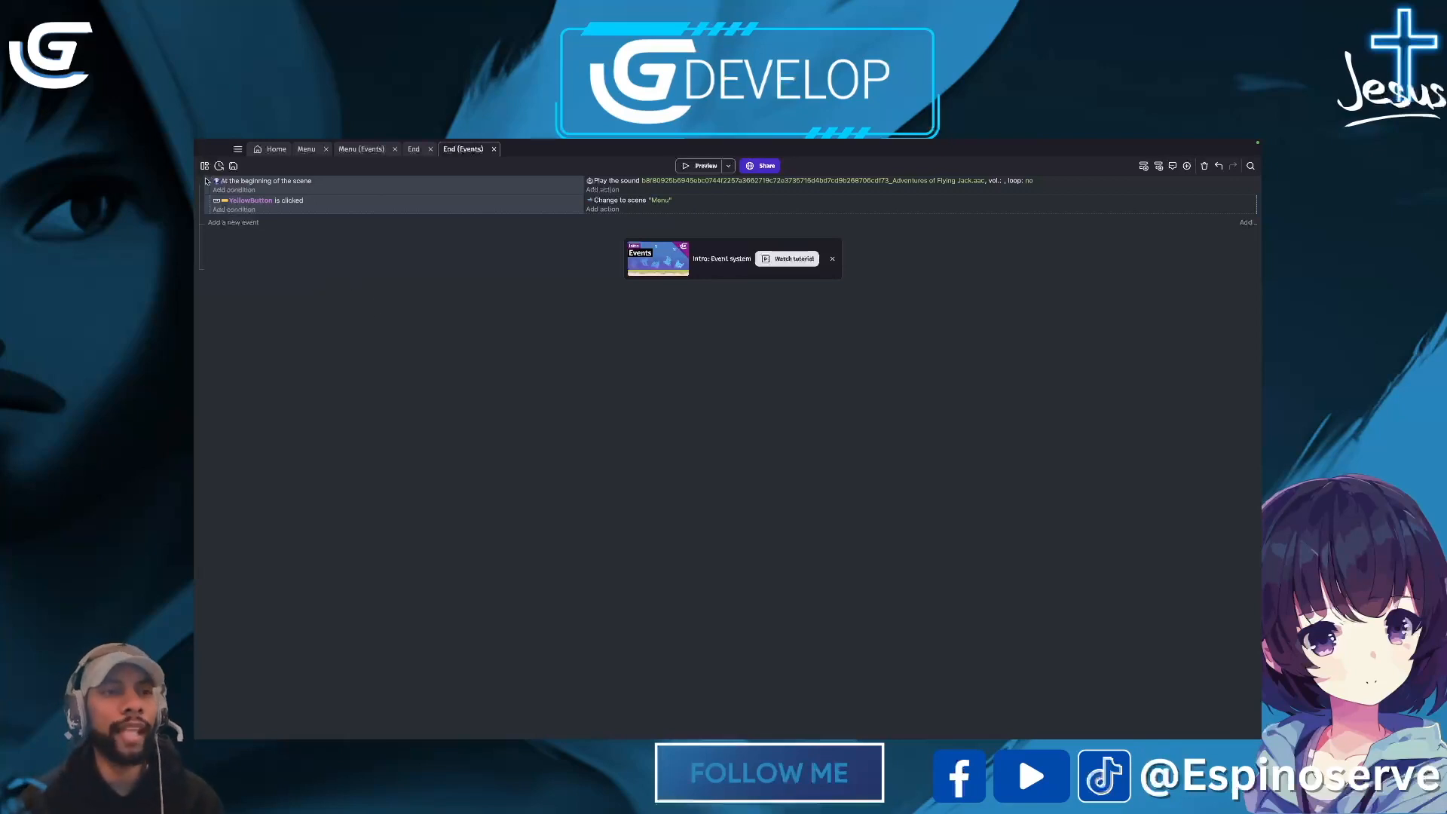
Step: Preview the game from the Menu scene and launch the first level with the Start button
left_click(307, 149)
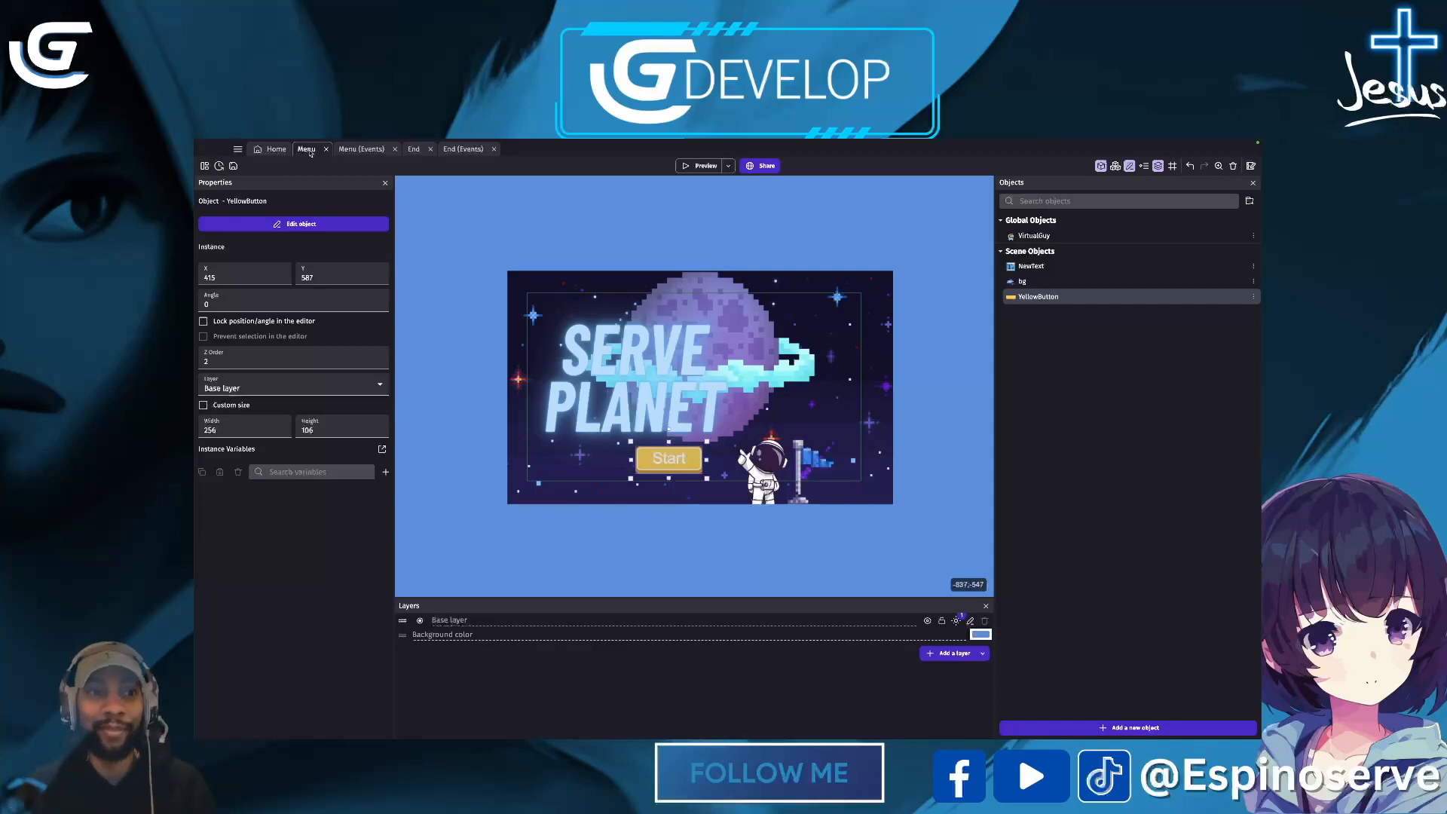
left_click(702, 167)
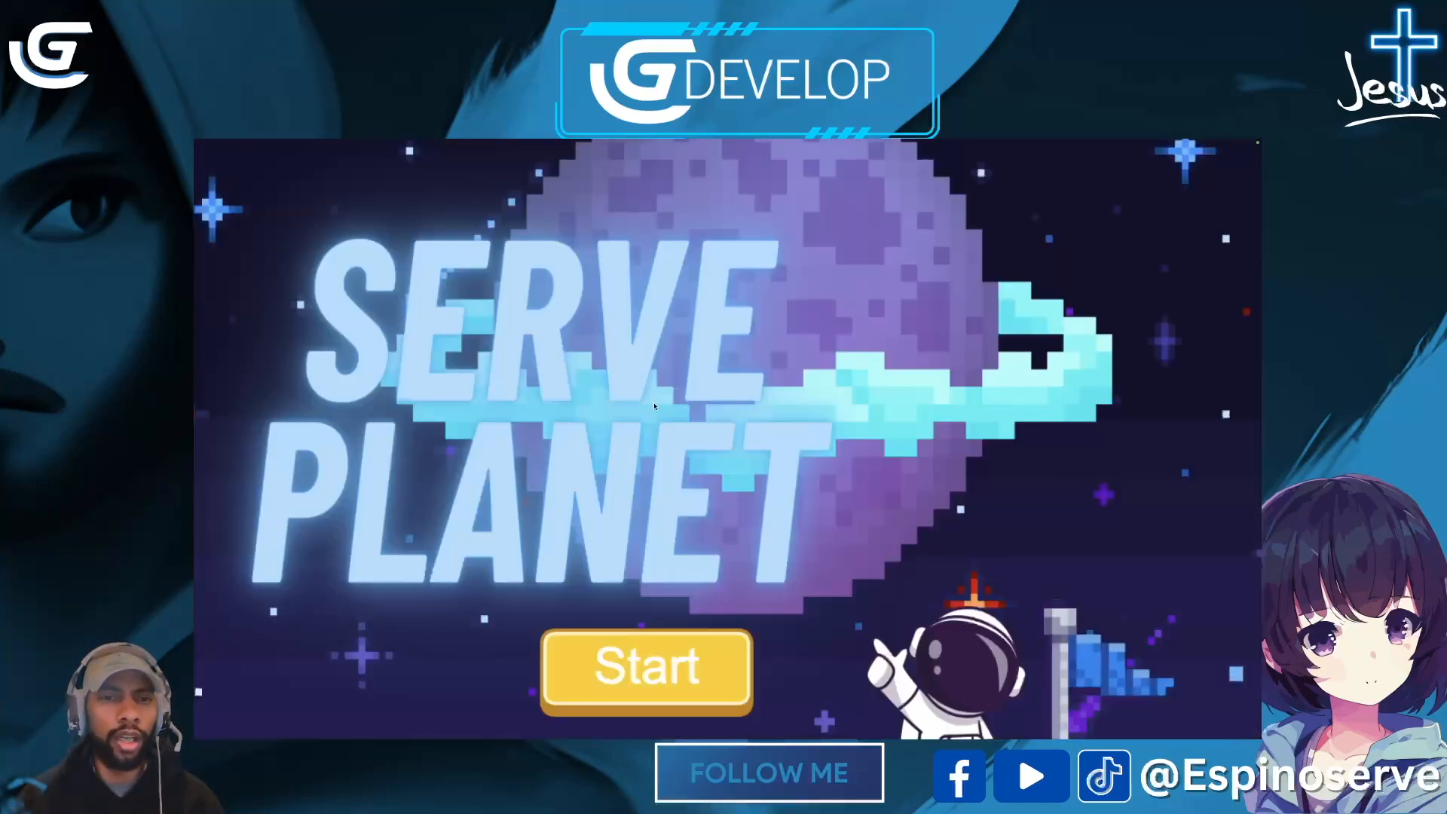
left_click(650, 712)
Step: Play-test the levels by running, jumping and collecting strawberries up to the tall grass wall, and close the preview
key("Right")
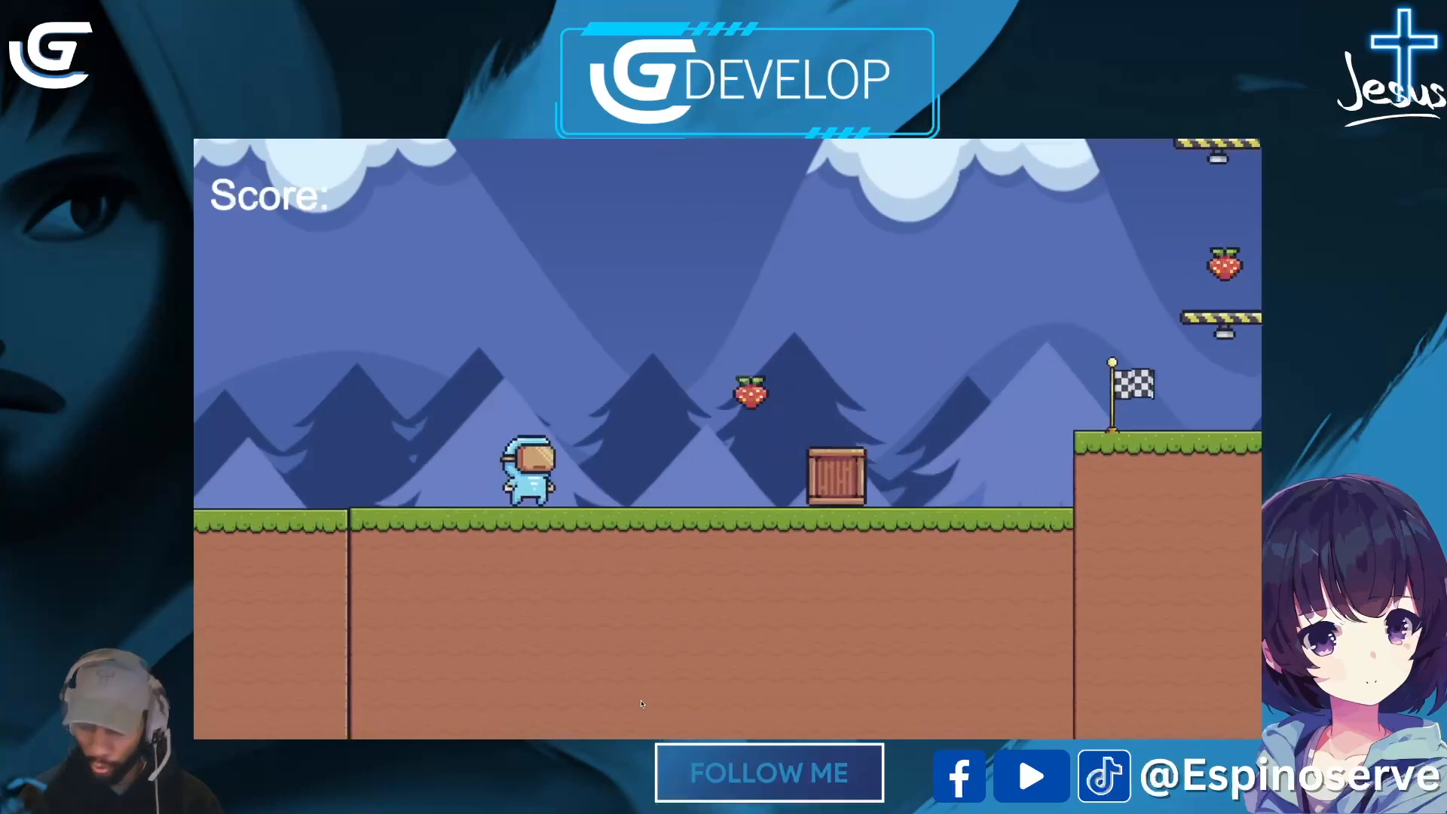
key("space")
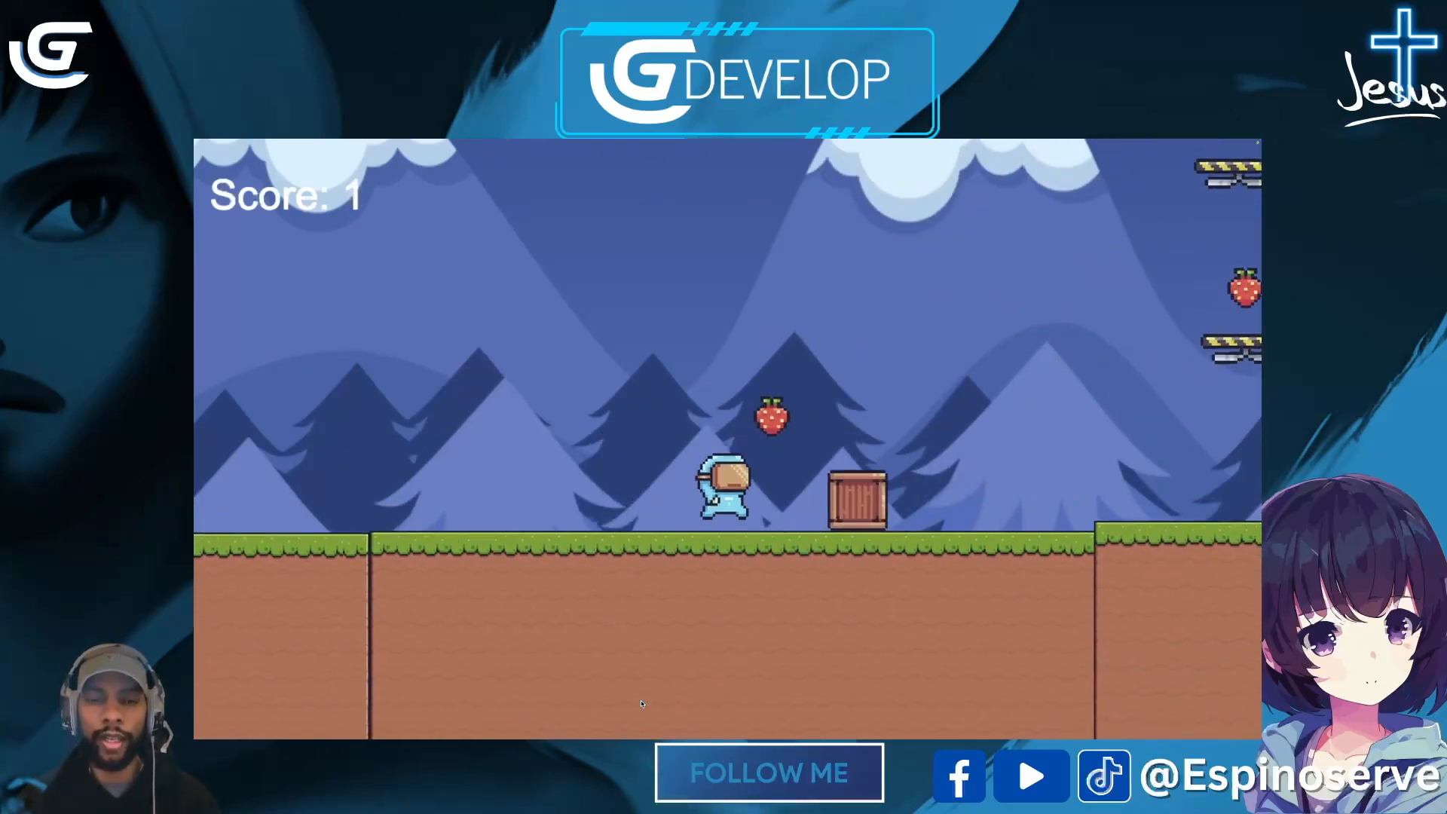
key("space")
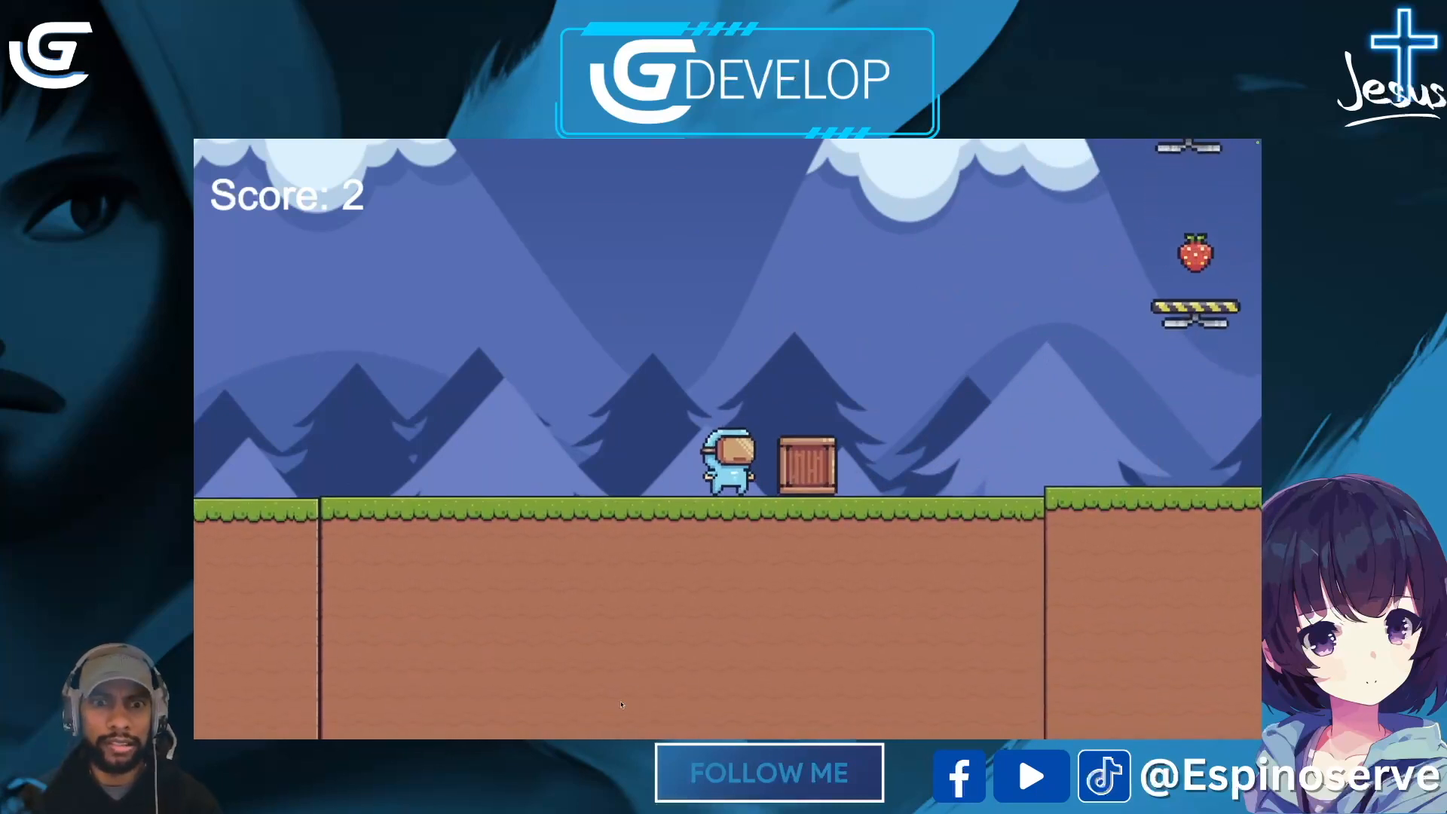
key("space")
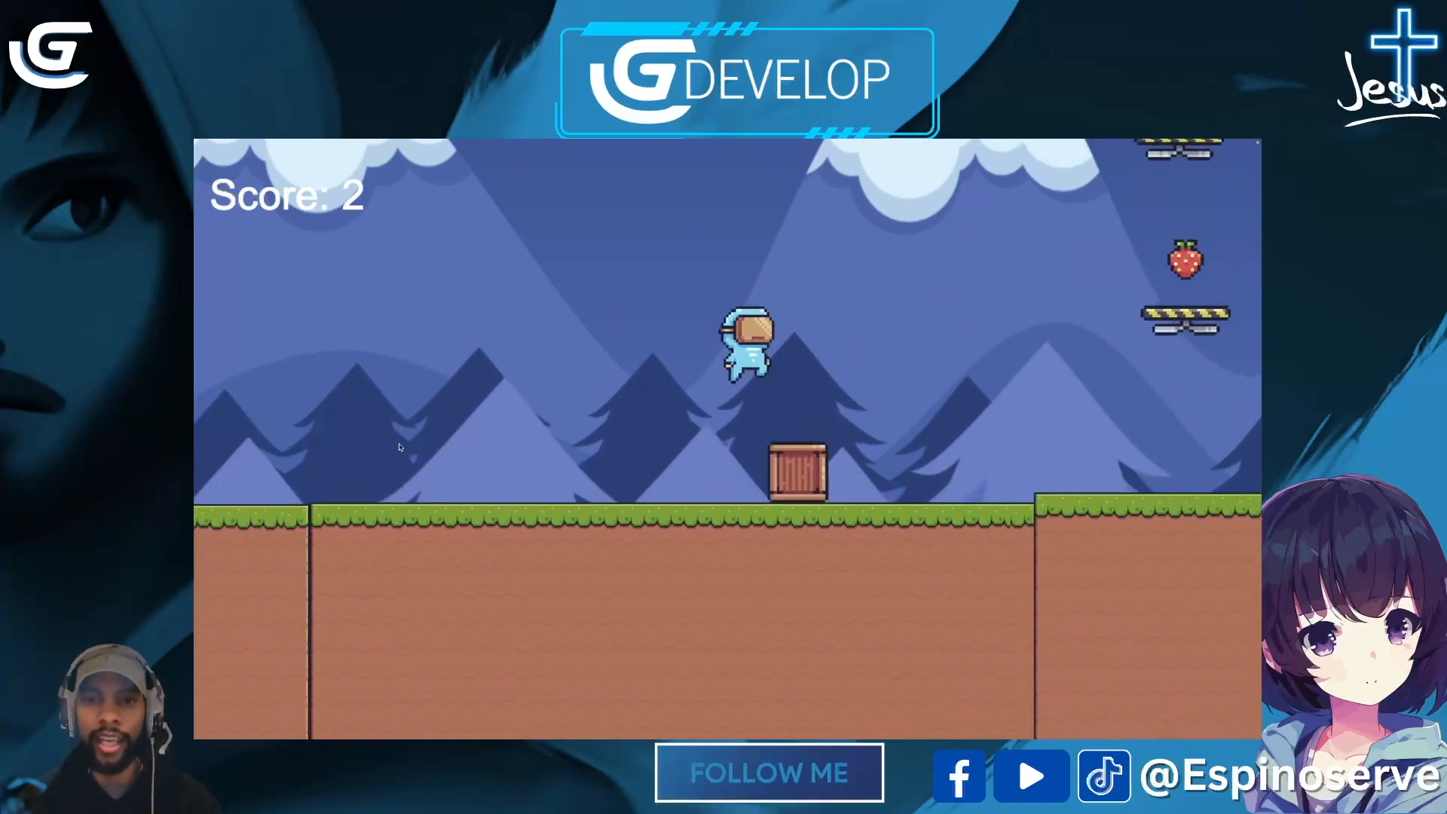
key("space")
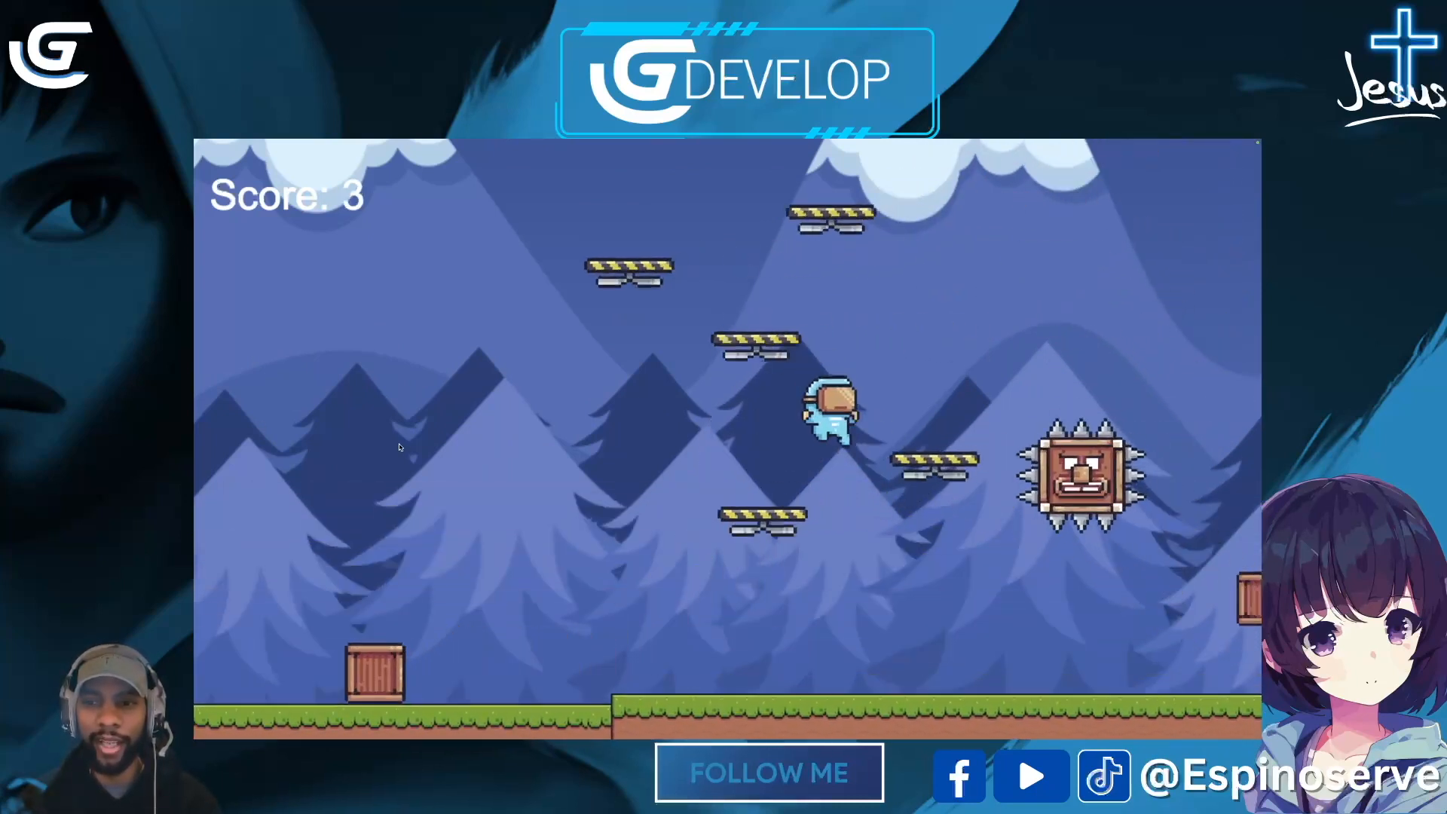
key("Right")
key("space")
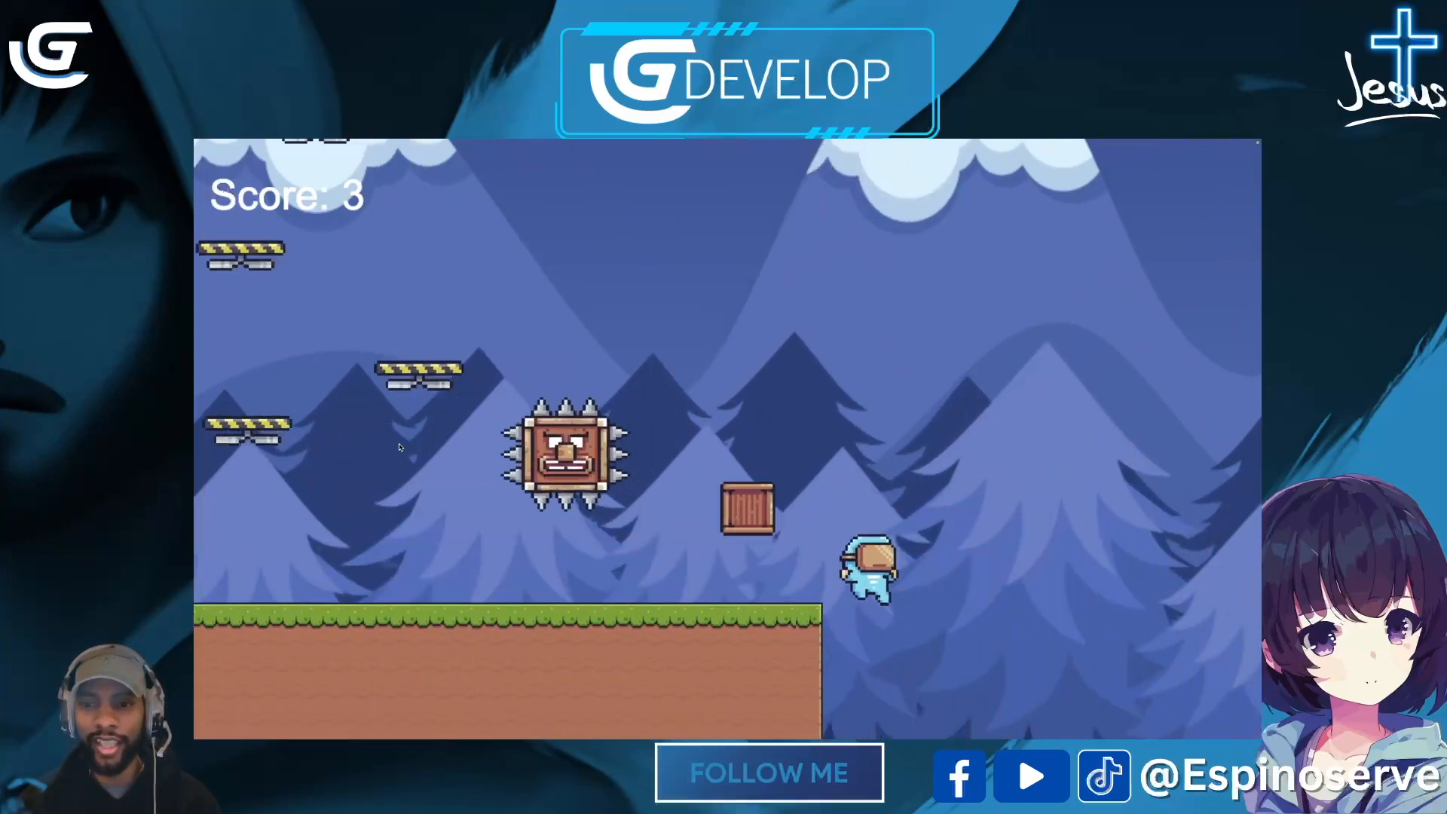
key("space")
key("space")
key("Right")
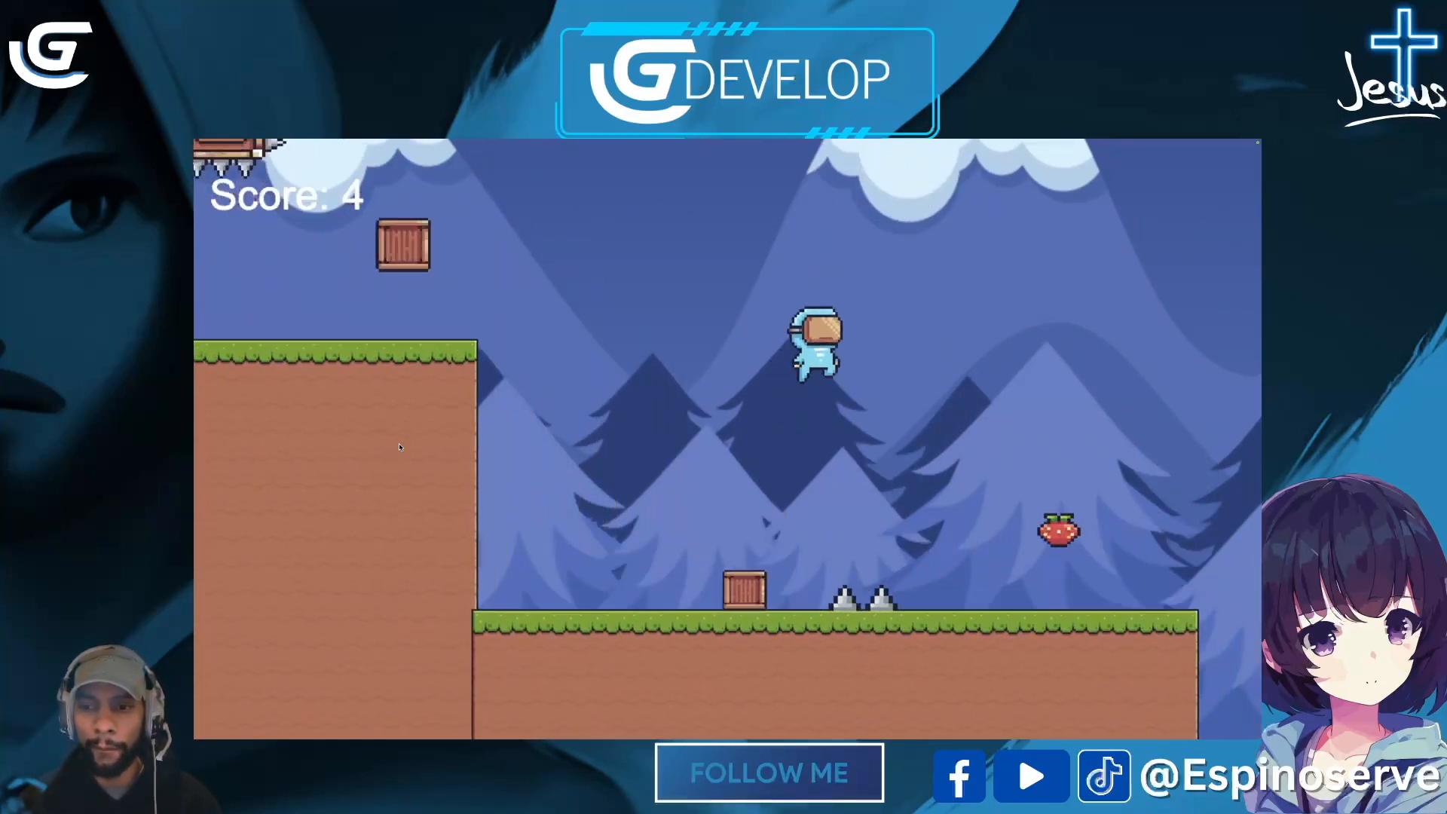
key("space")
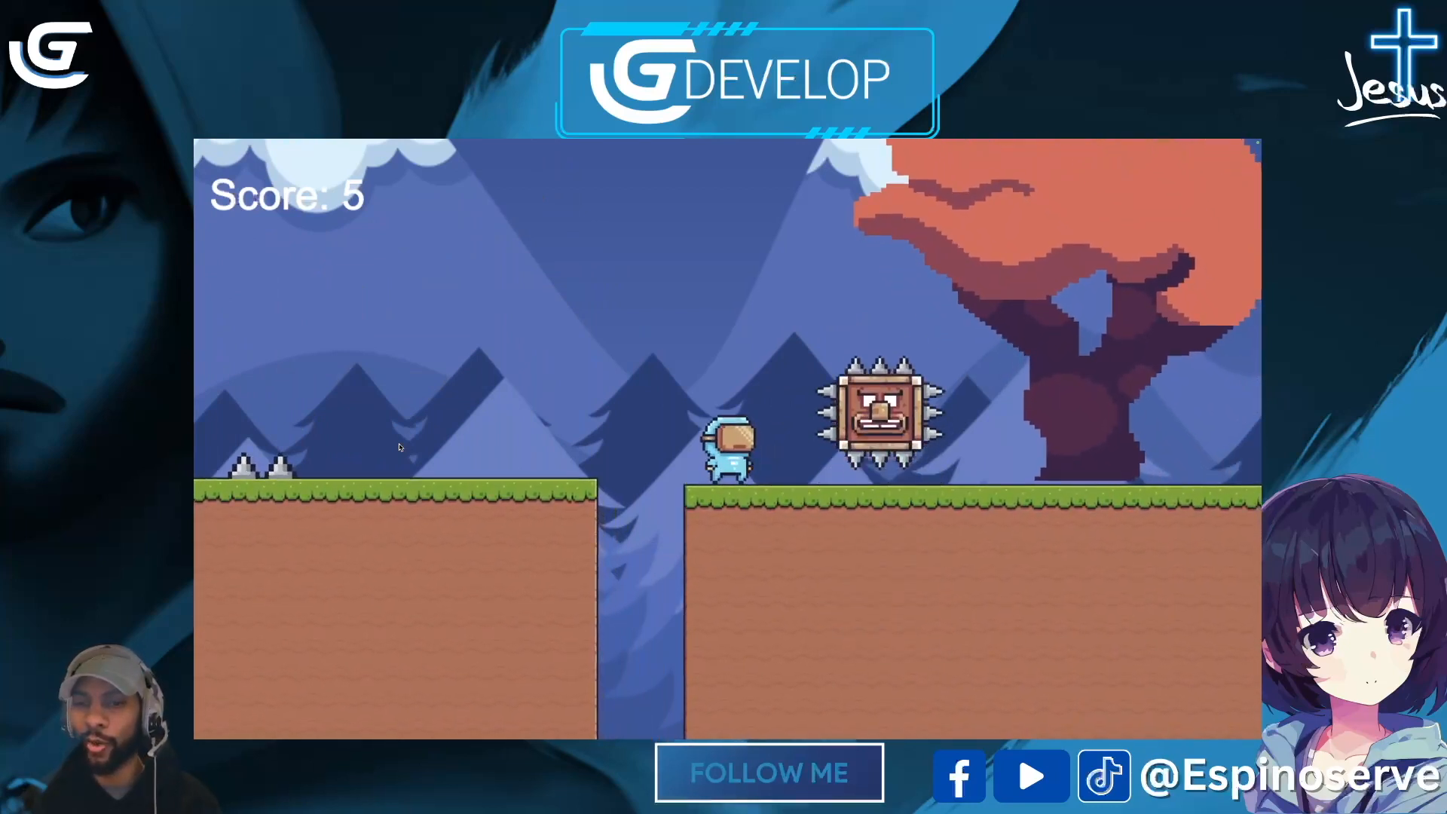
key("Right")
key("space")
key("space")
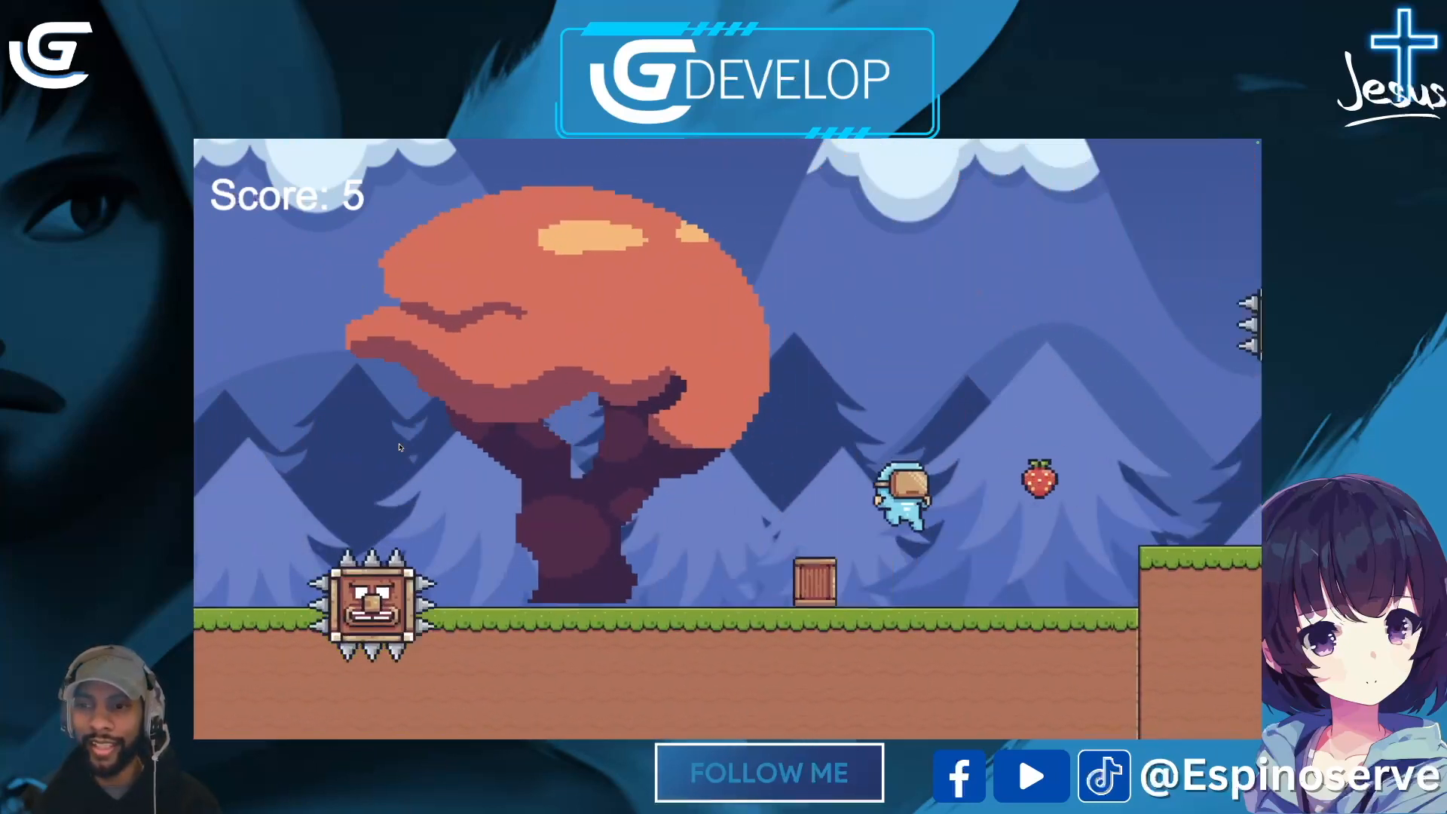
key("space")
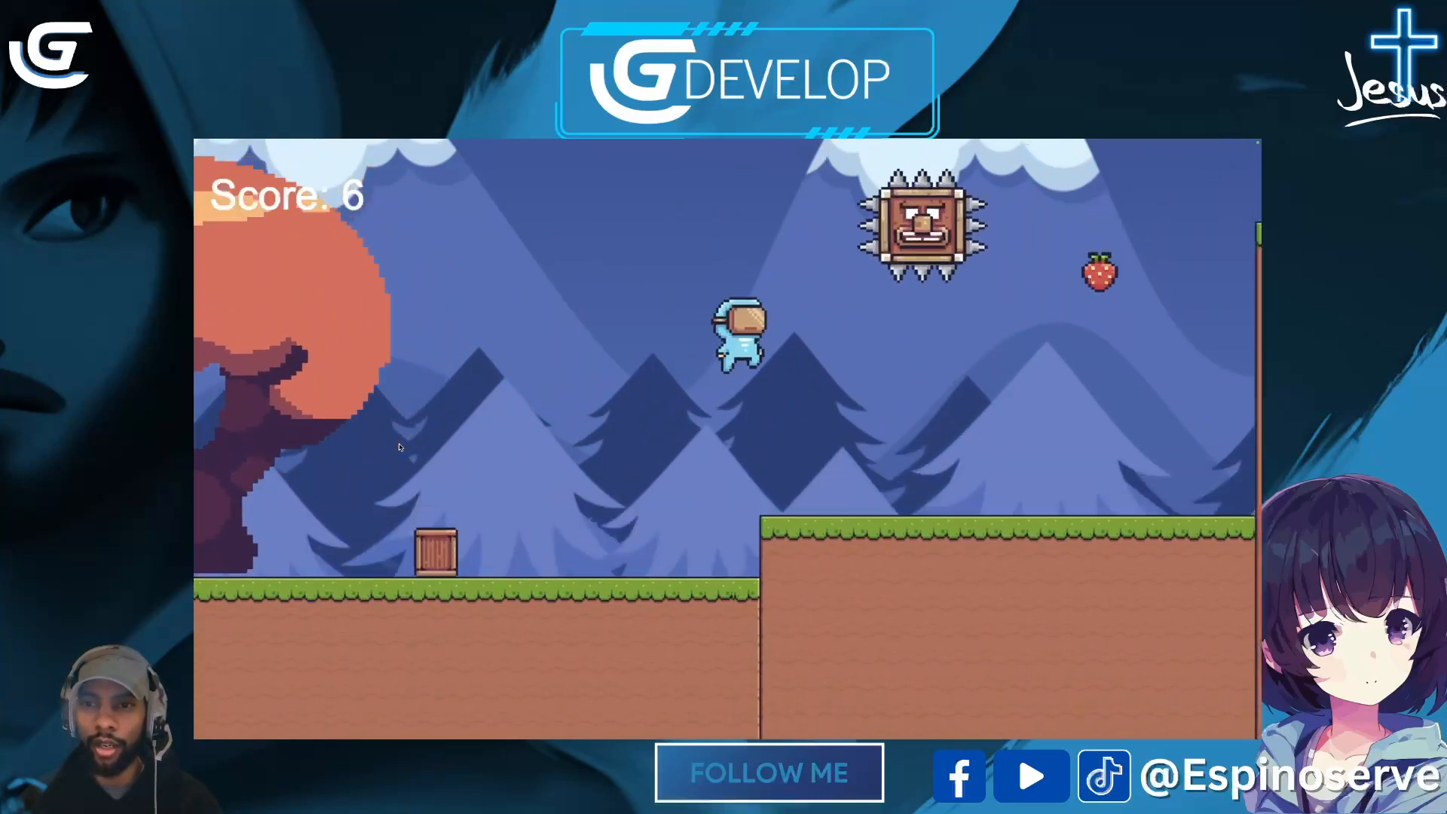
key("space")
key("Left")
key("space")
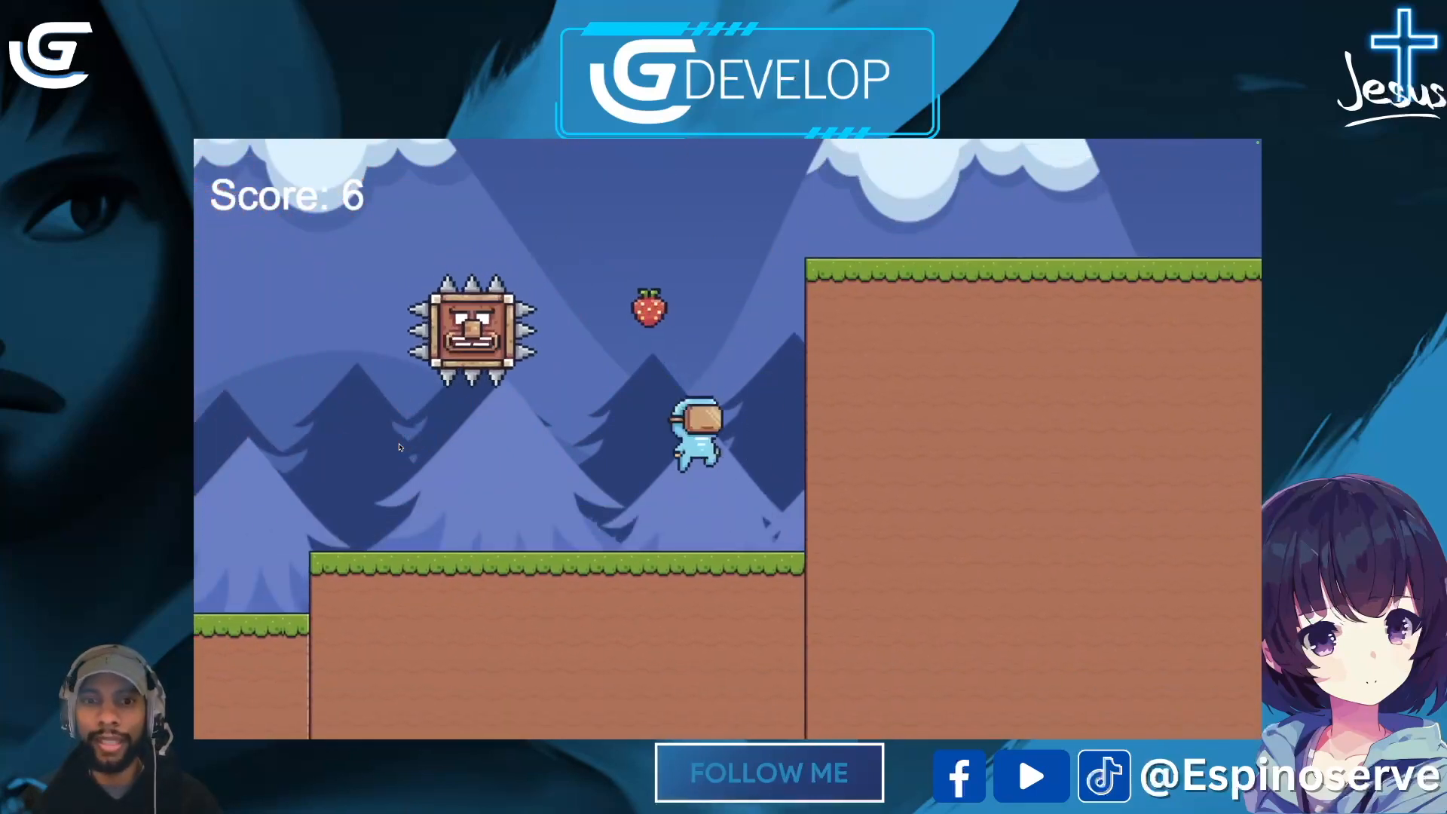
key("Right")
key("Left")
key("space")
key("Right")
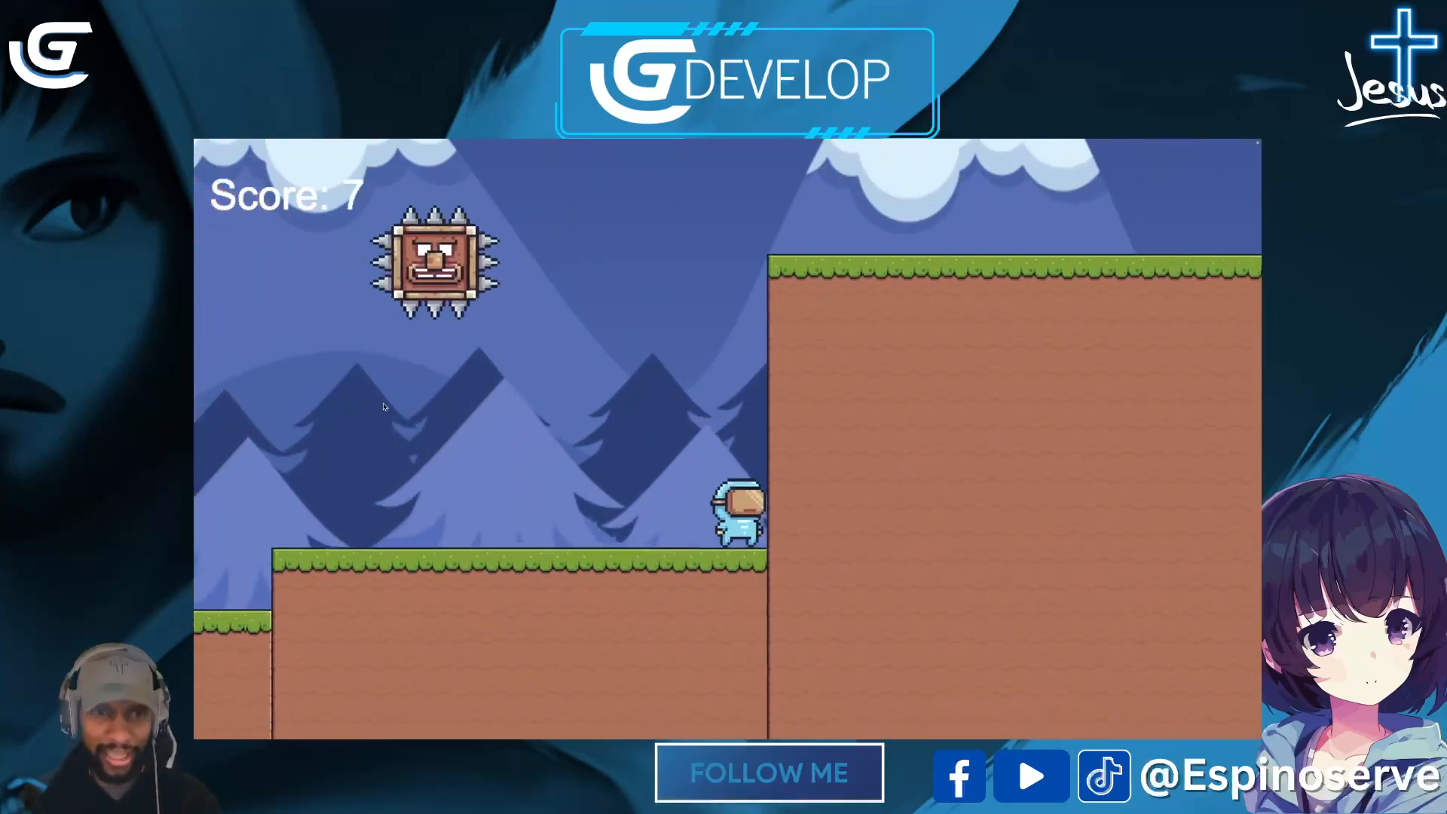
left_click(200, 155)
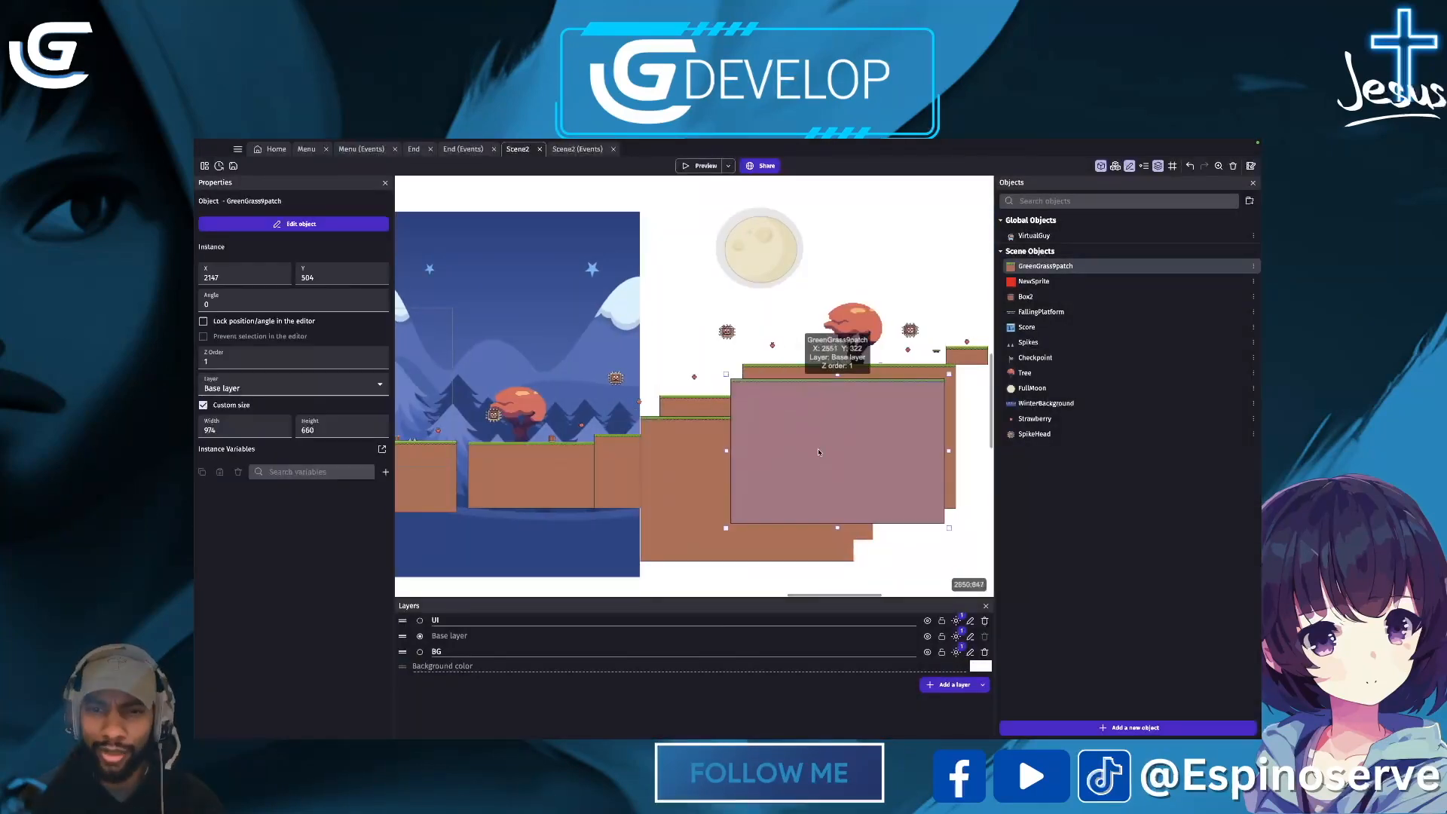
Step: Preview Scene2, play-test the level by running and jumping as far as the checkered checkpoint flag, and close the preview
left_click(707, 167)
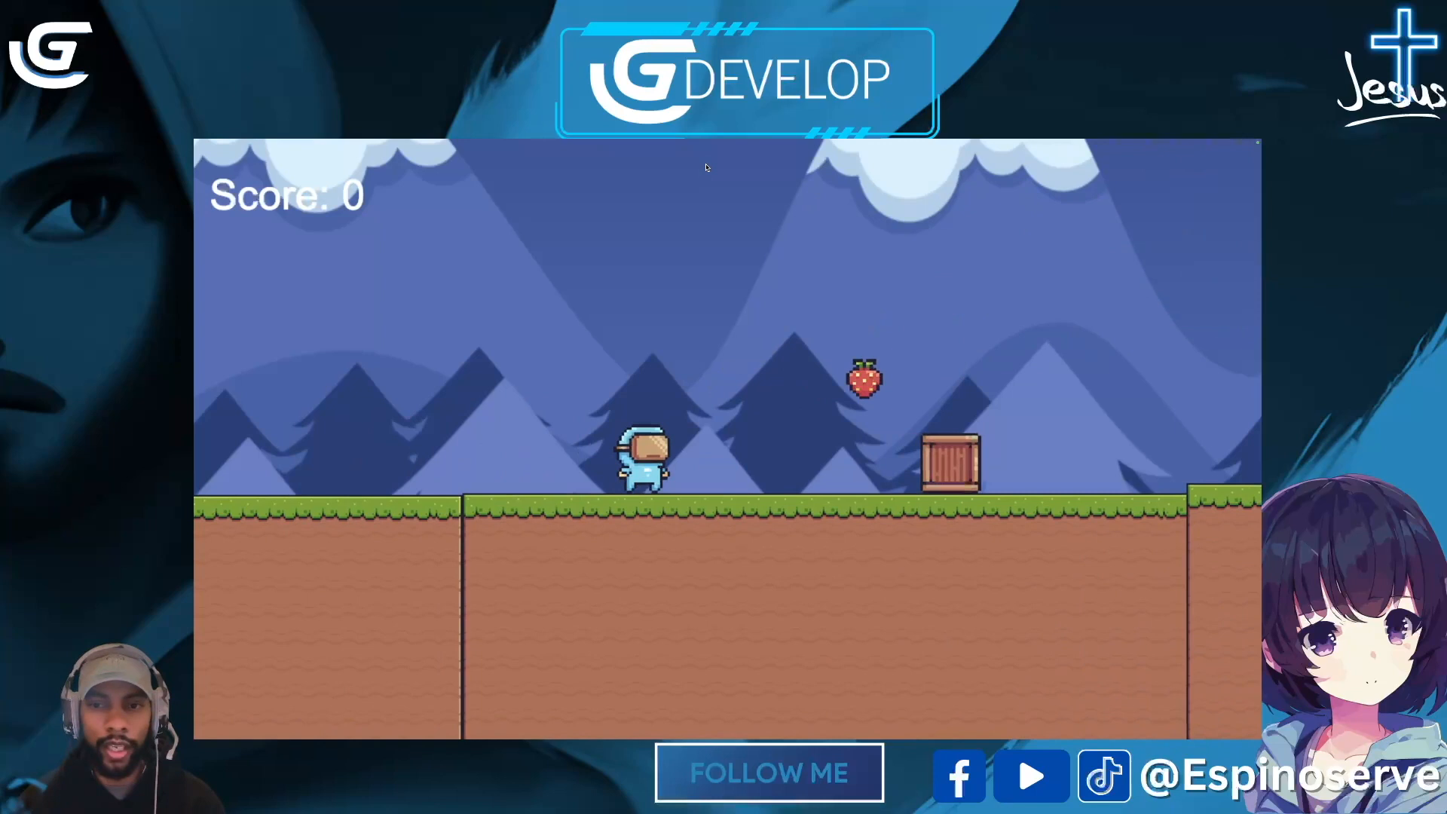
key("Right")
key("space")
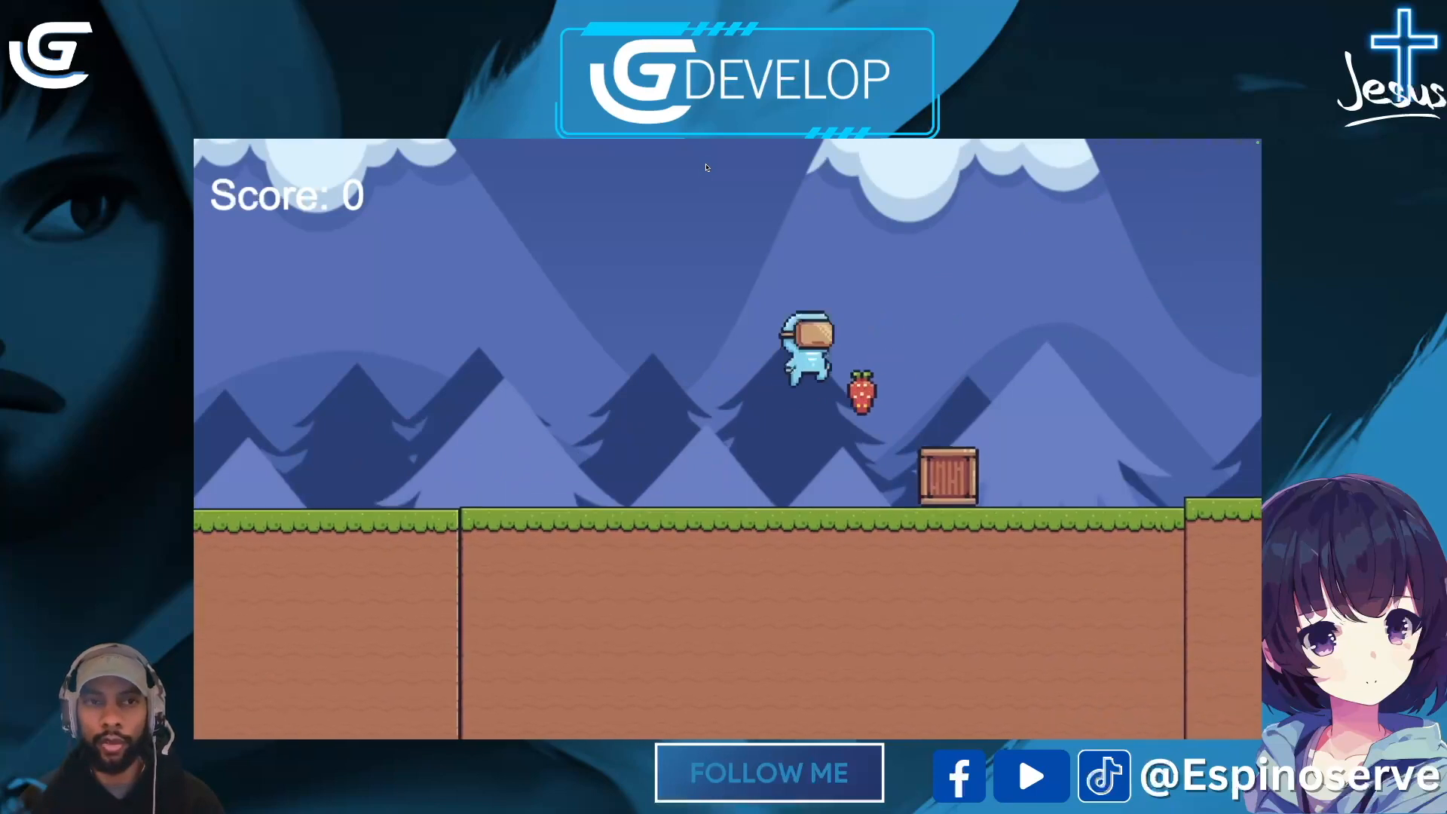
key("space")
key("Right")
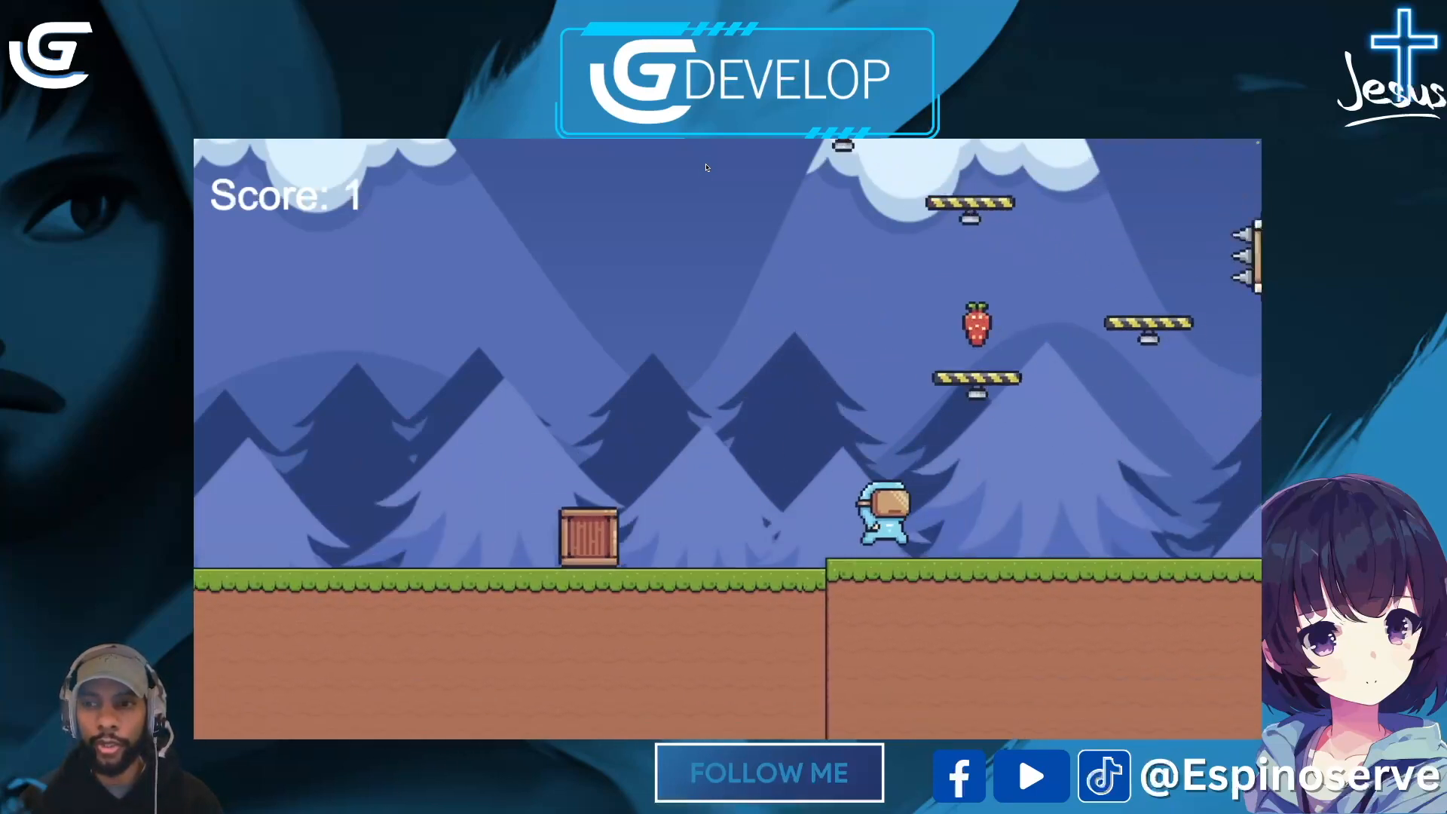
key("space")
key("Right")
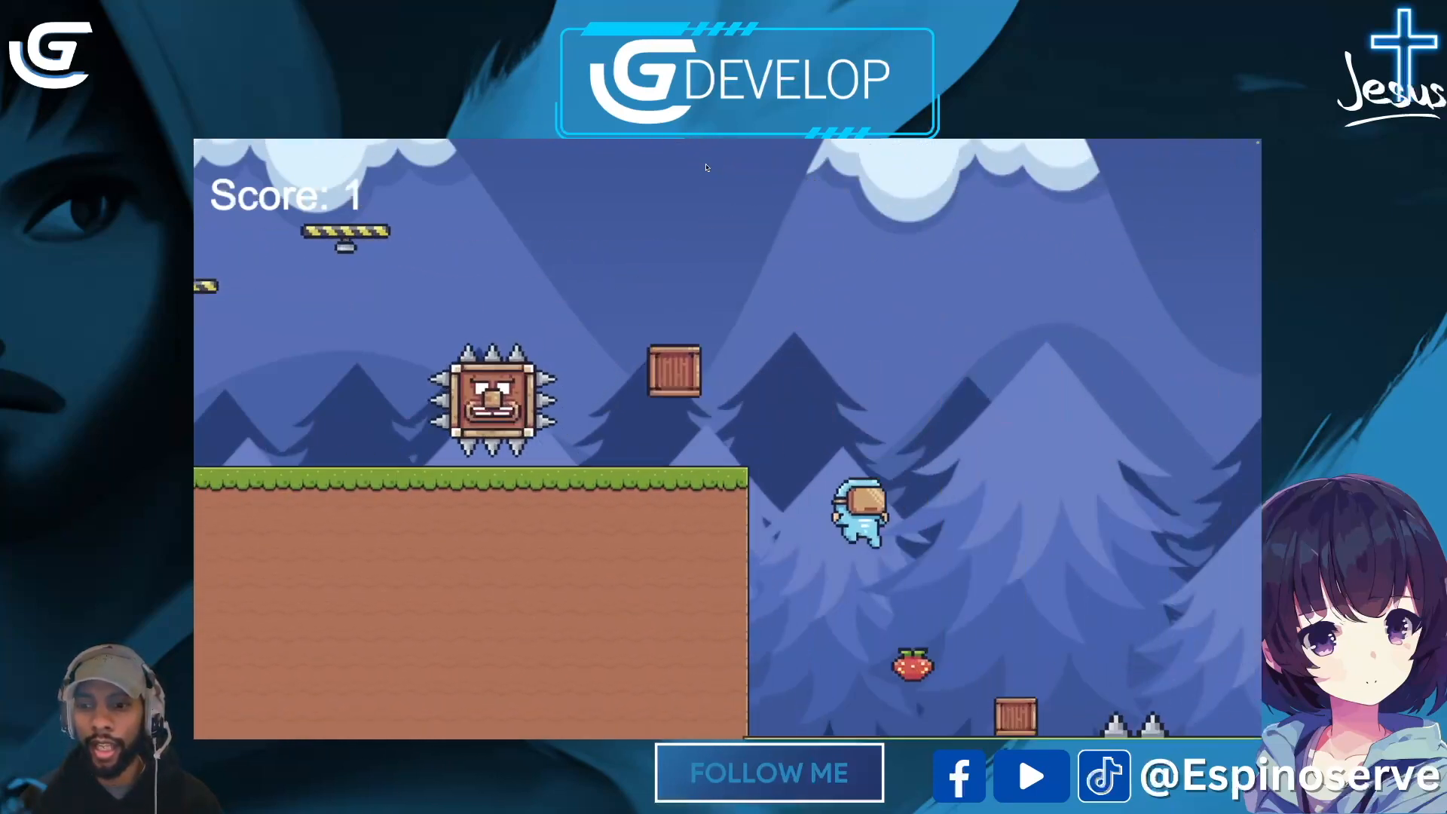
key("space")
key("Right")
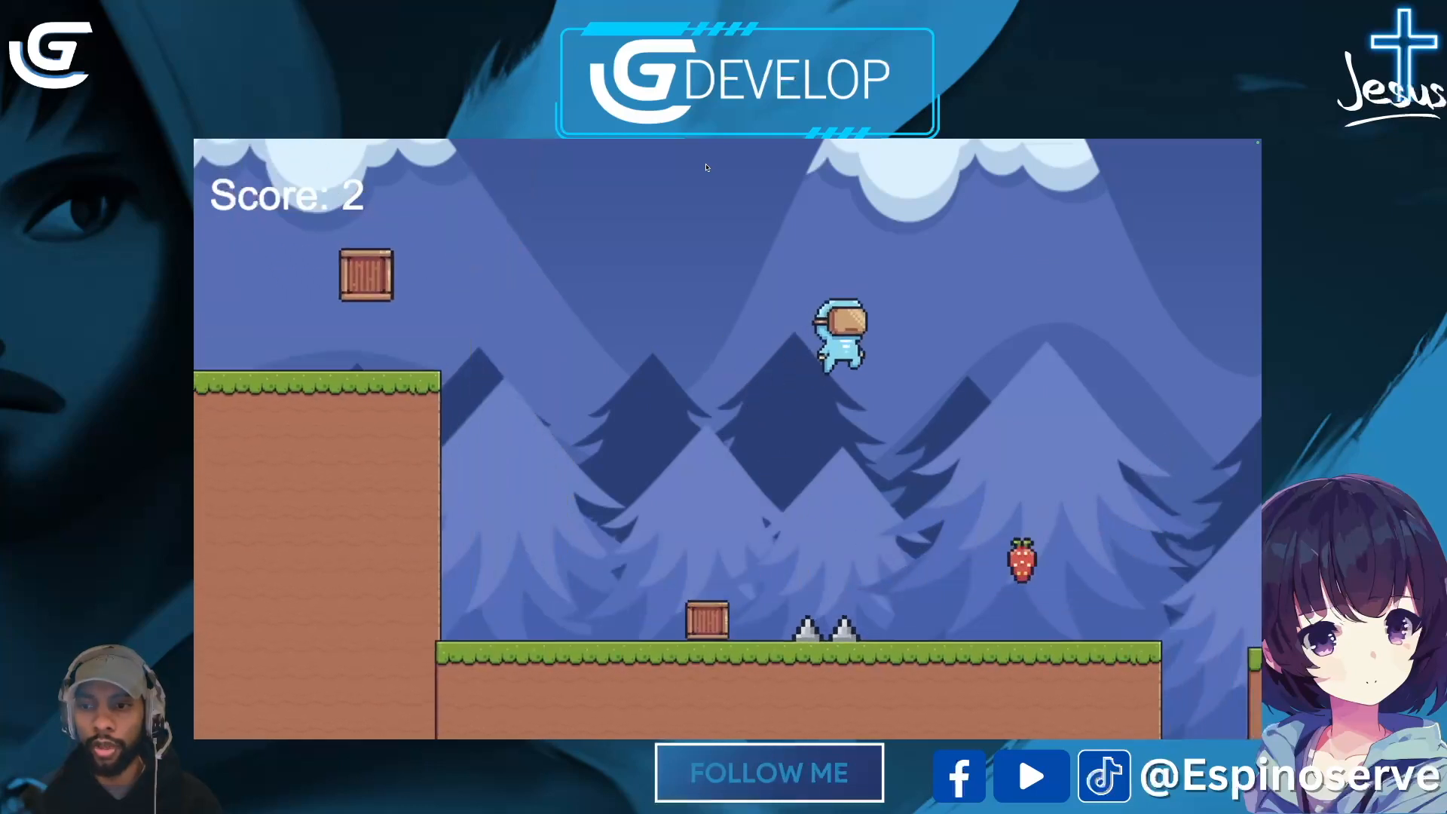
key("space")
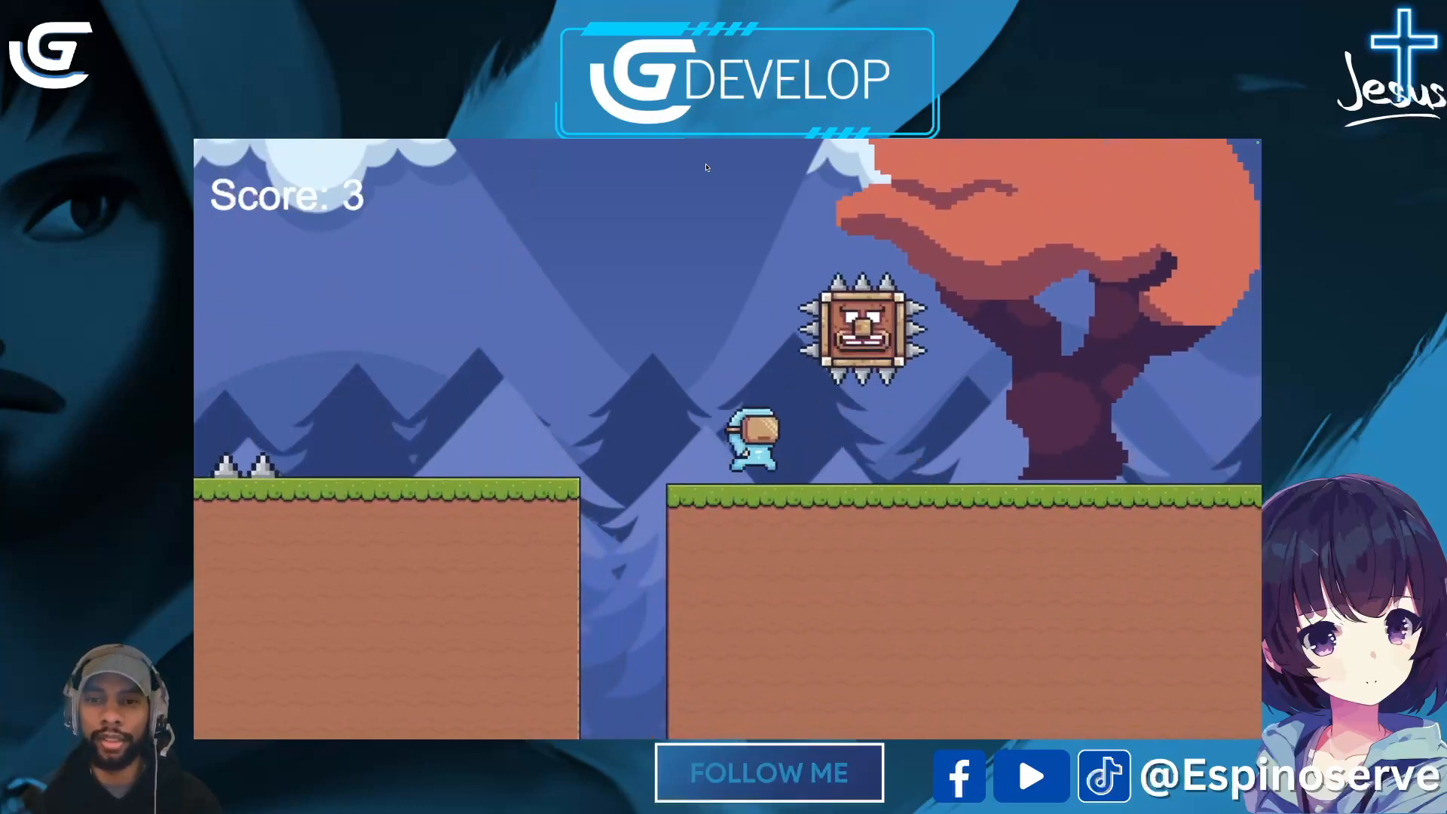
key("Right")
key("space")
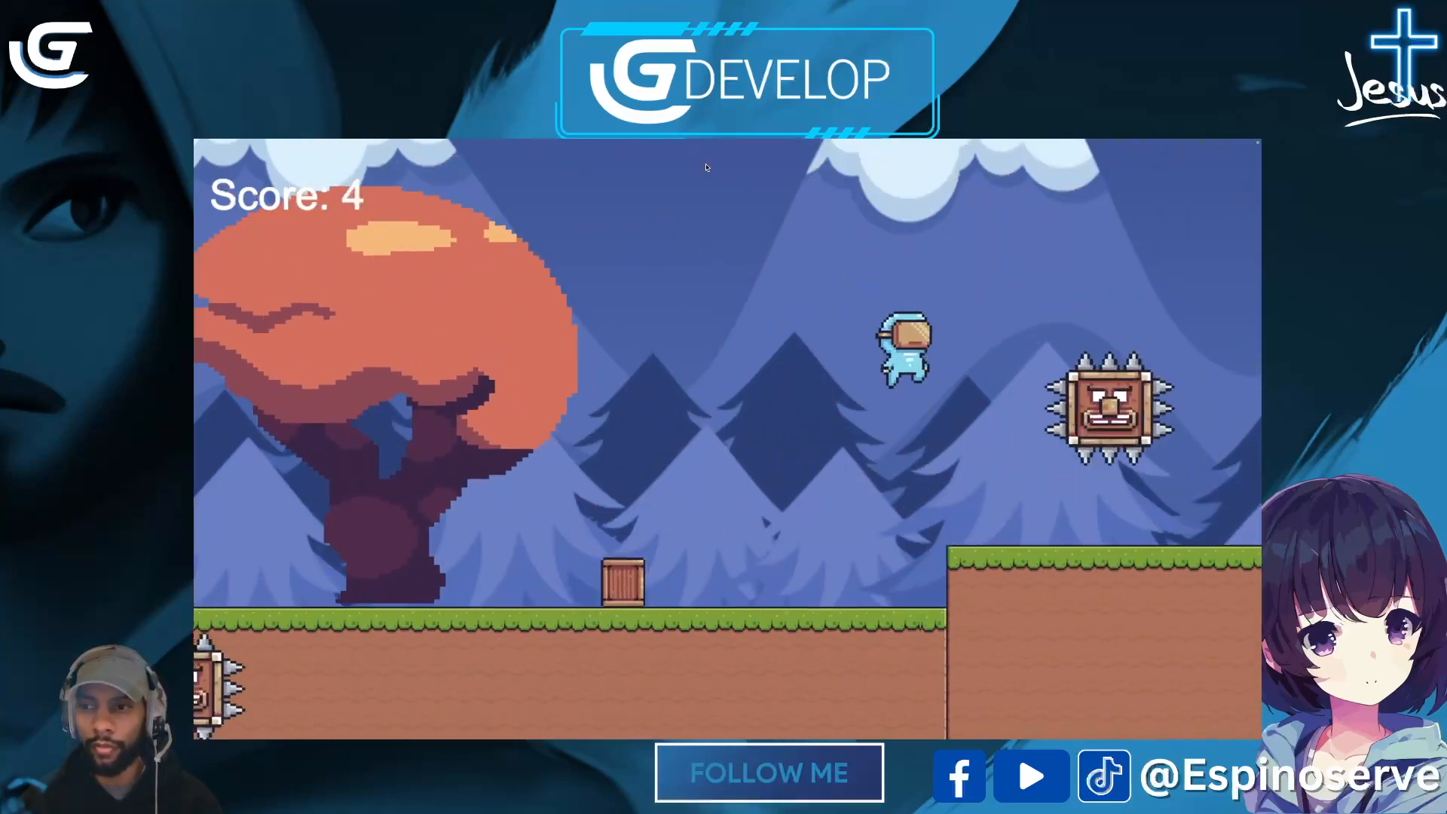
key("Right")
key("space")
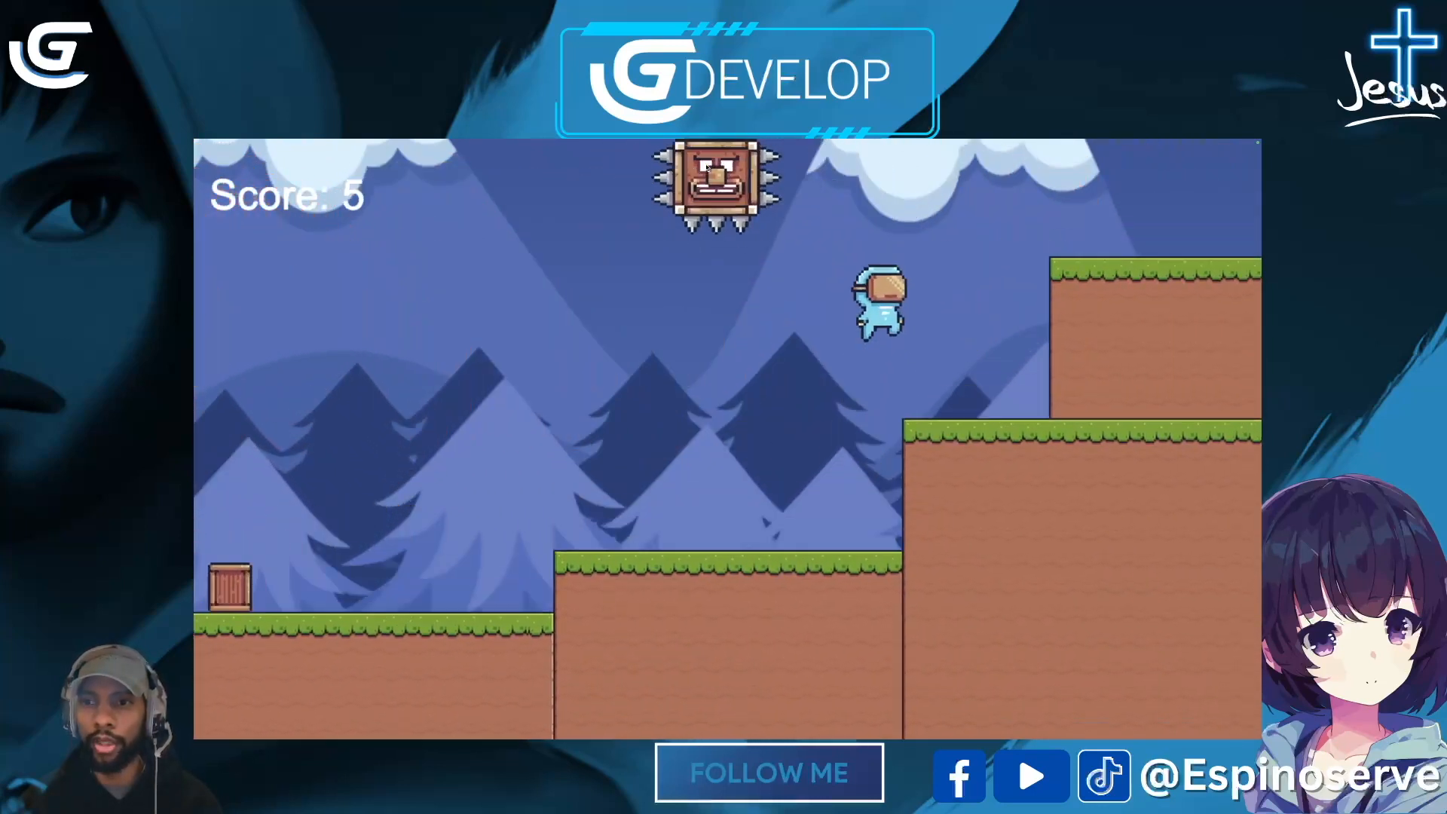
key("Right")
key("space")
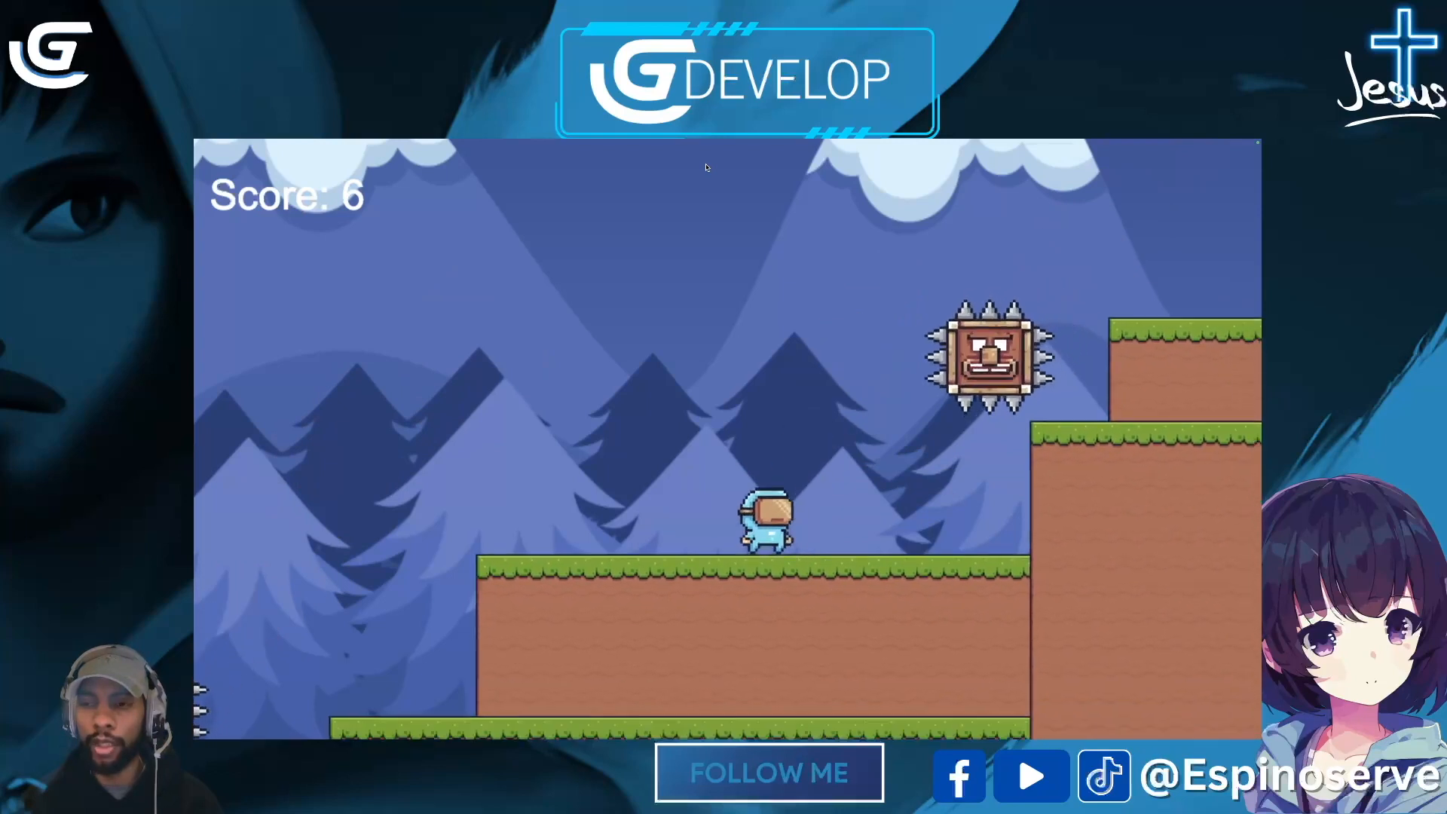
key("Right")
key("space")
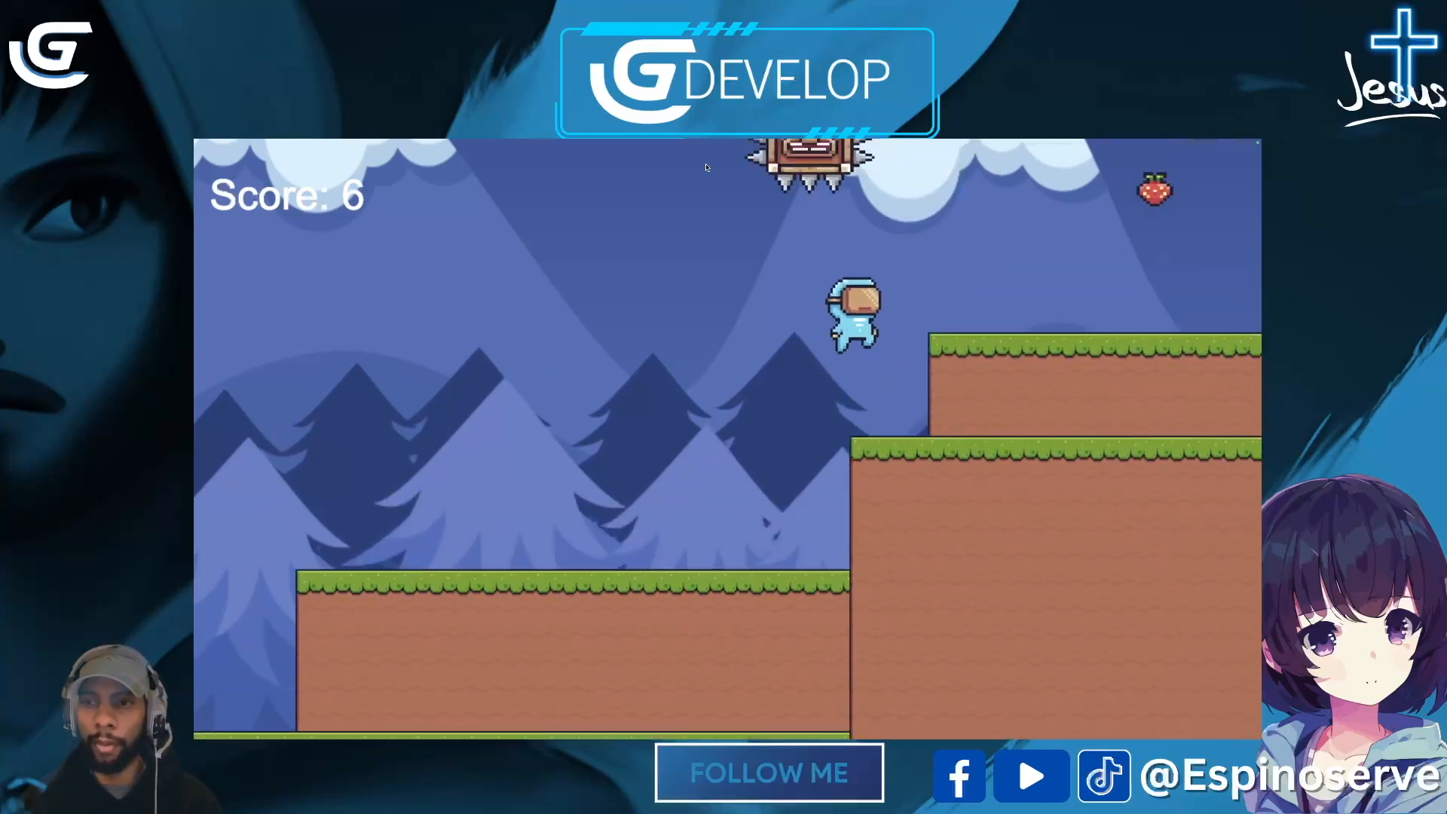
key("Right")
key("space")
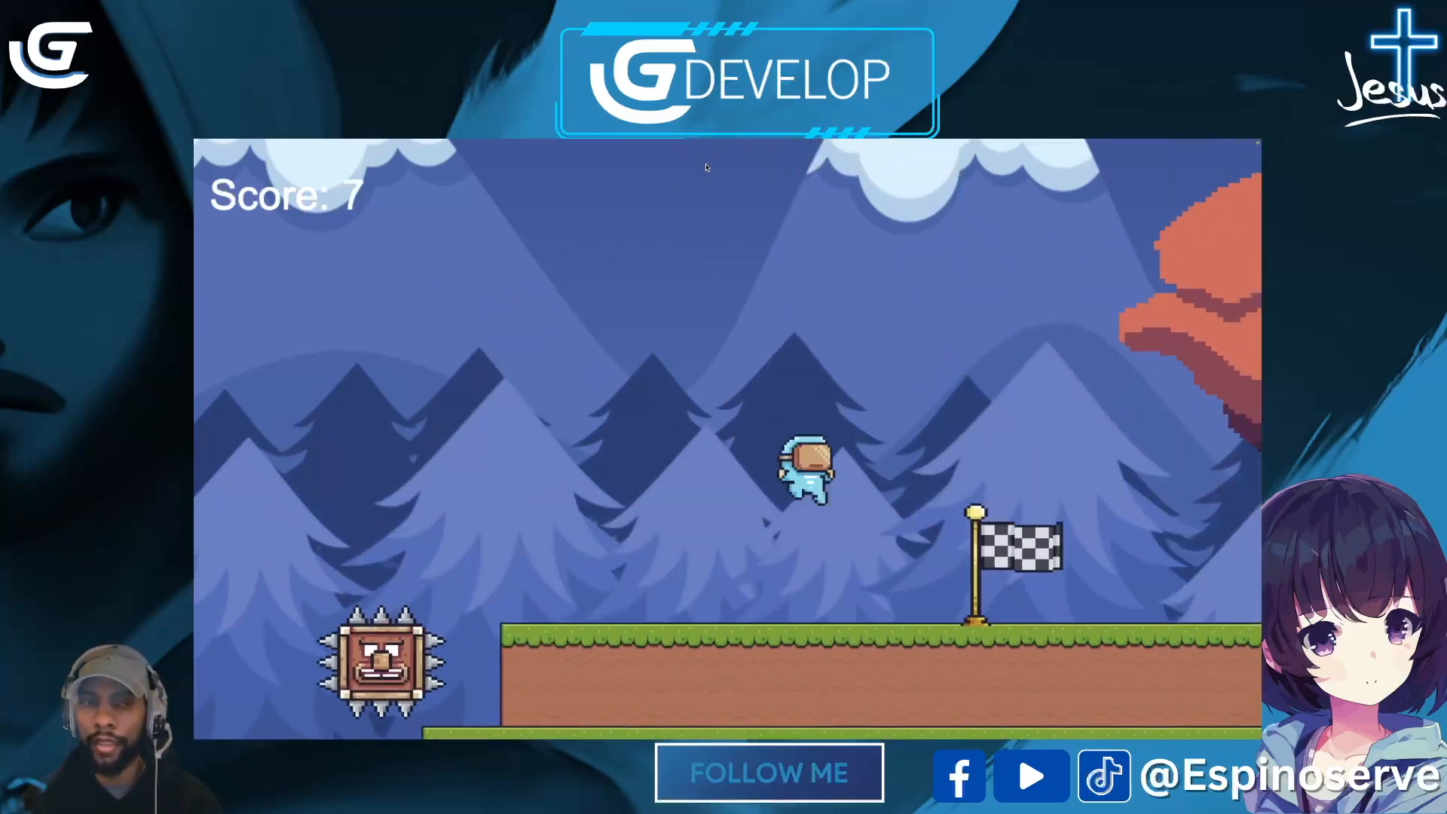
key("Right")
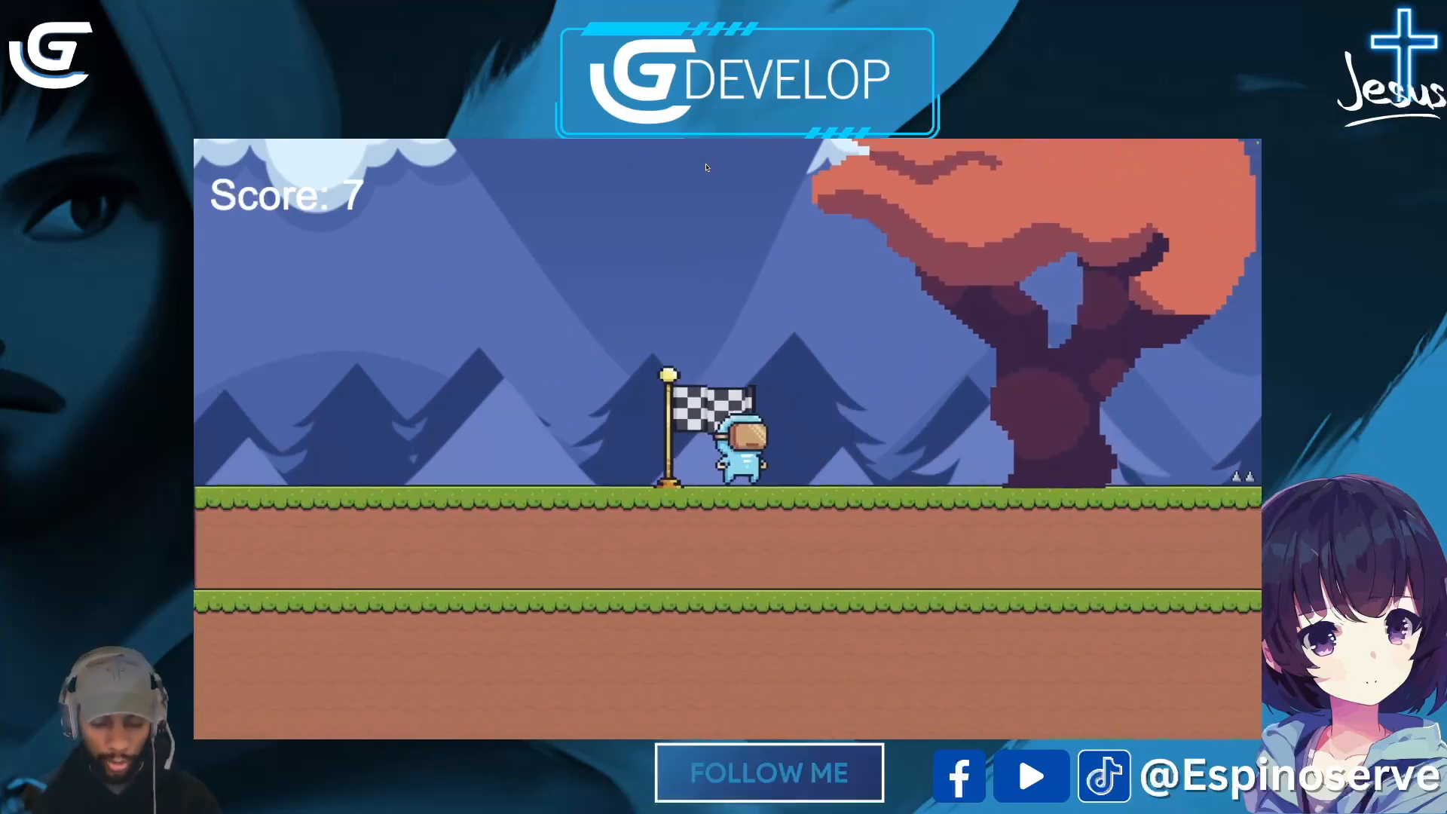
mouse_move(231, 141)
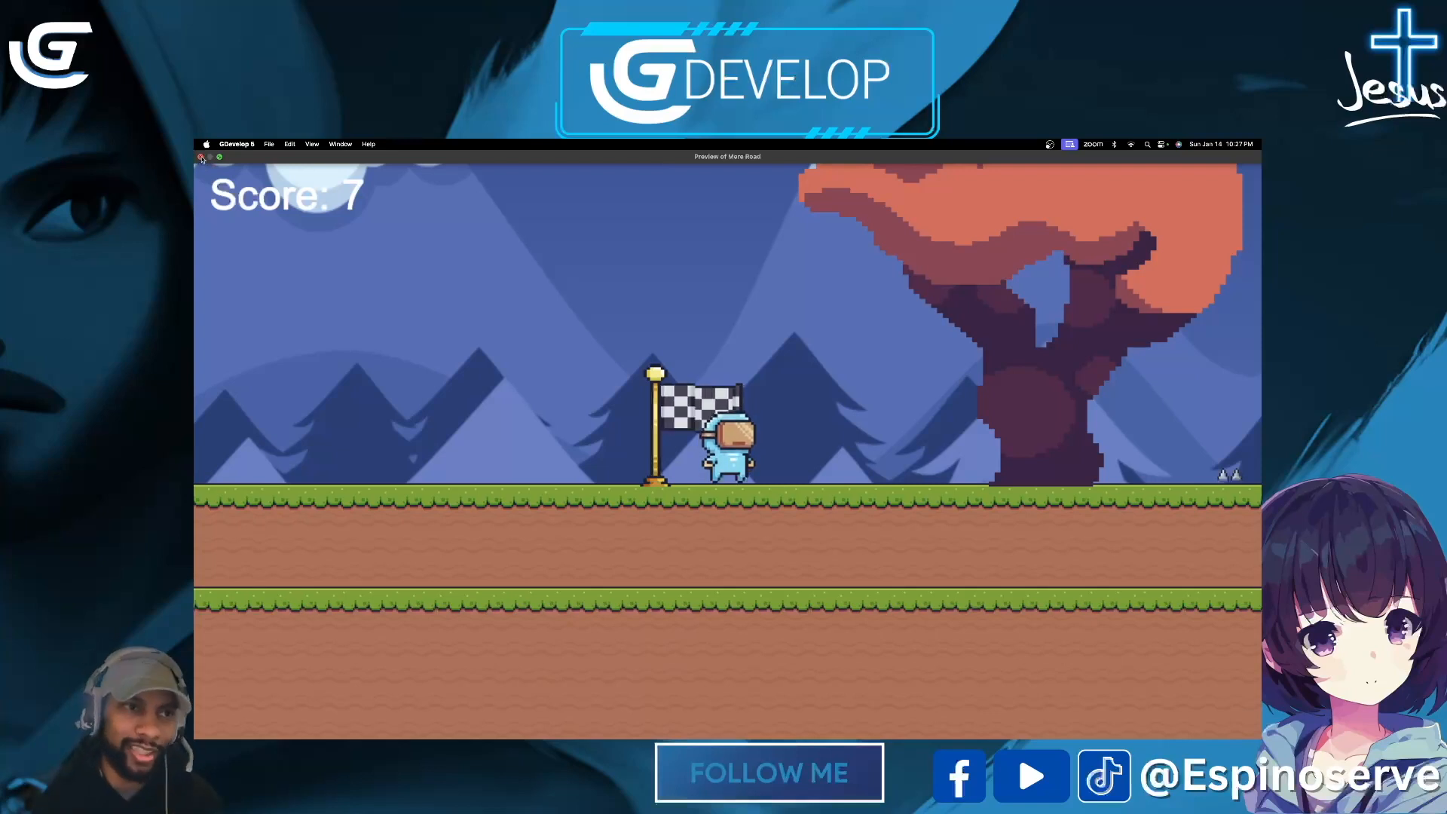
left_click(200, 157)
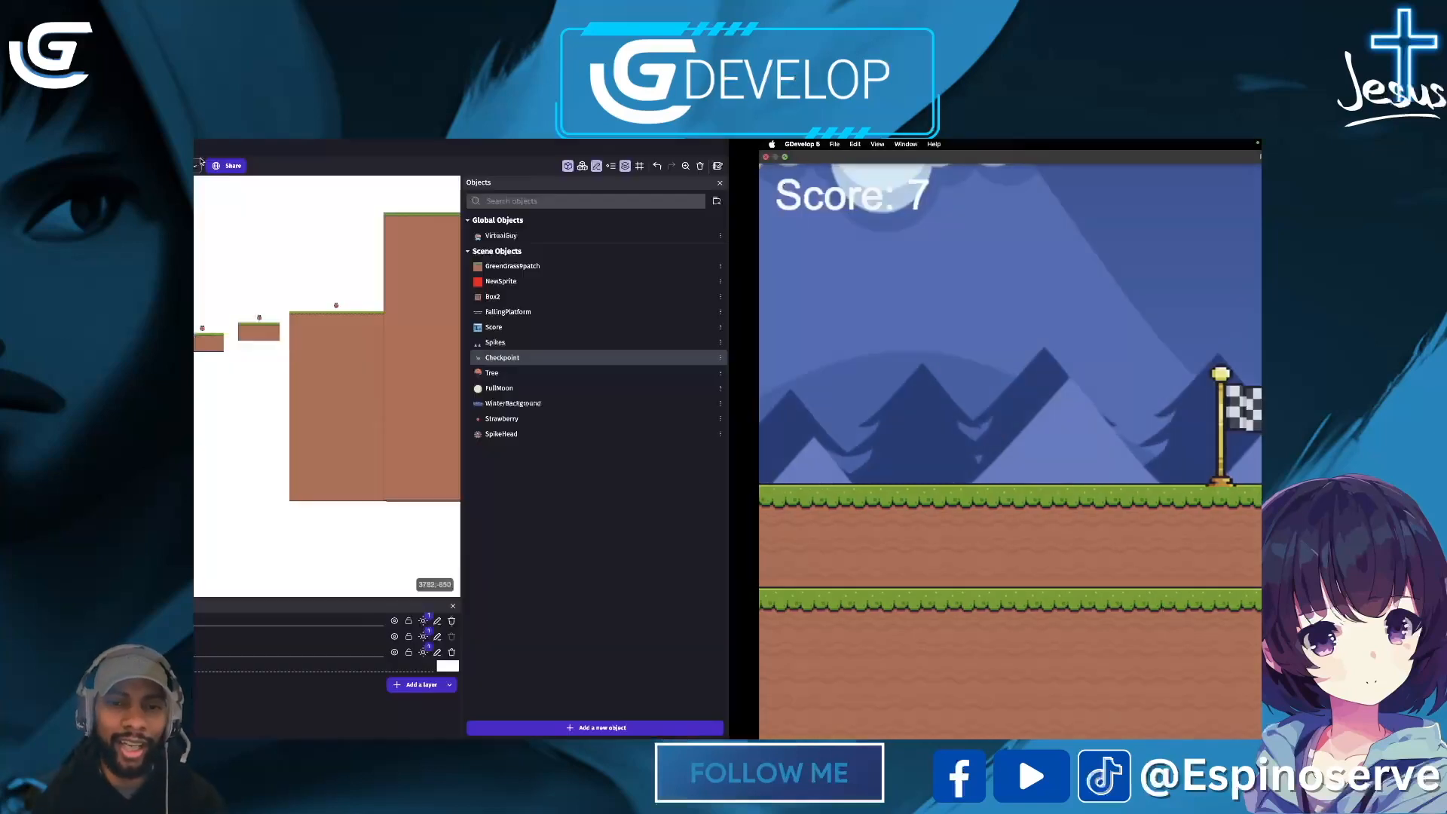
Step: Give the empty event in the Scene2 events the condition that VirtualGuy is in collision with Checkpoint
left_click(577, 150)
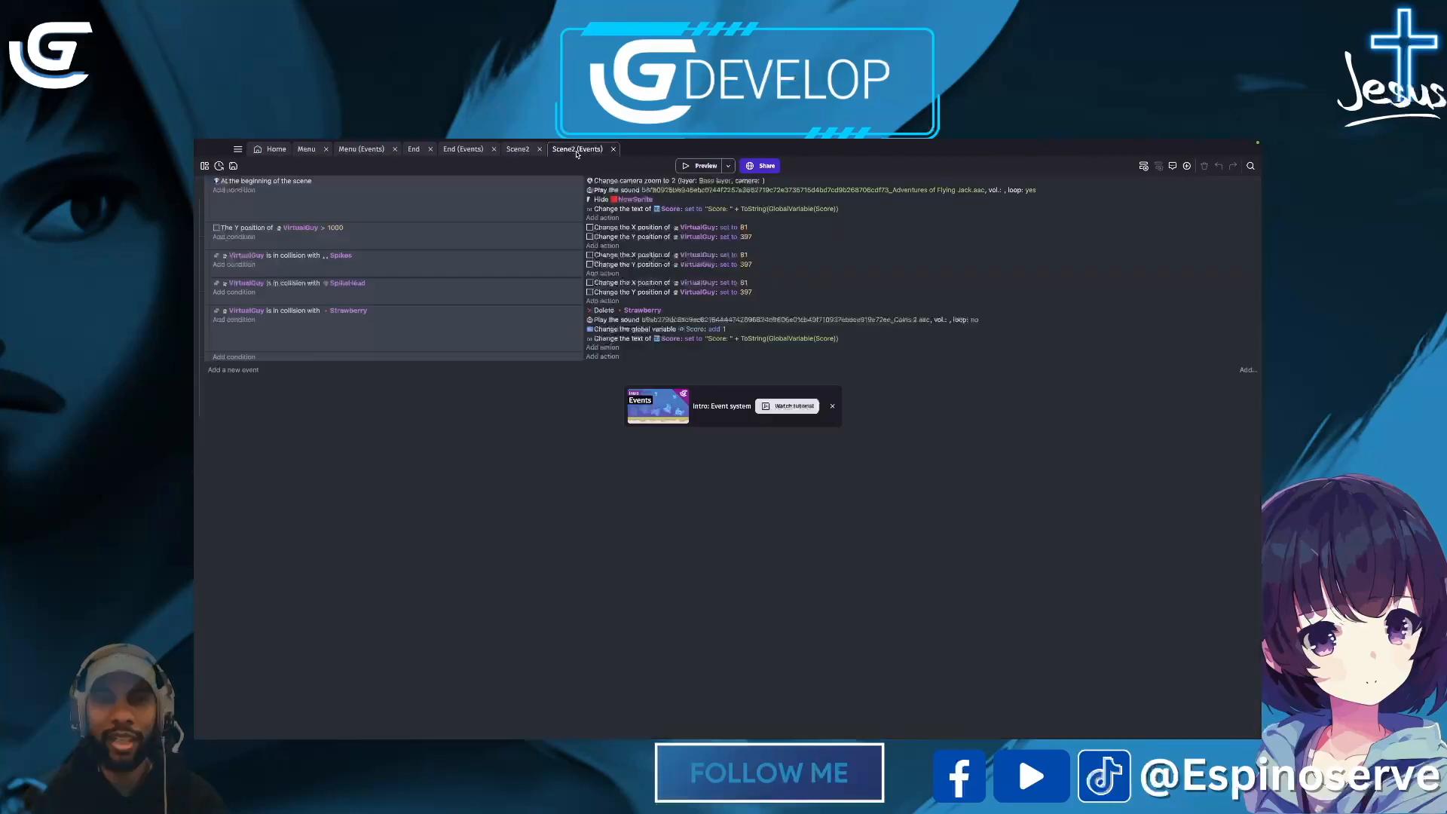
left_click(227, 359)
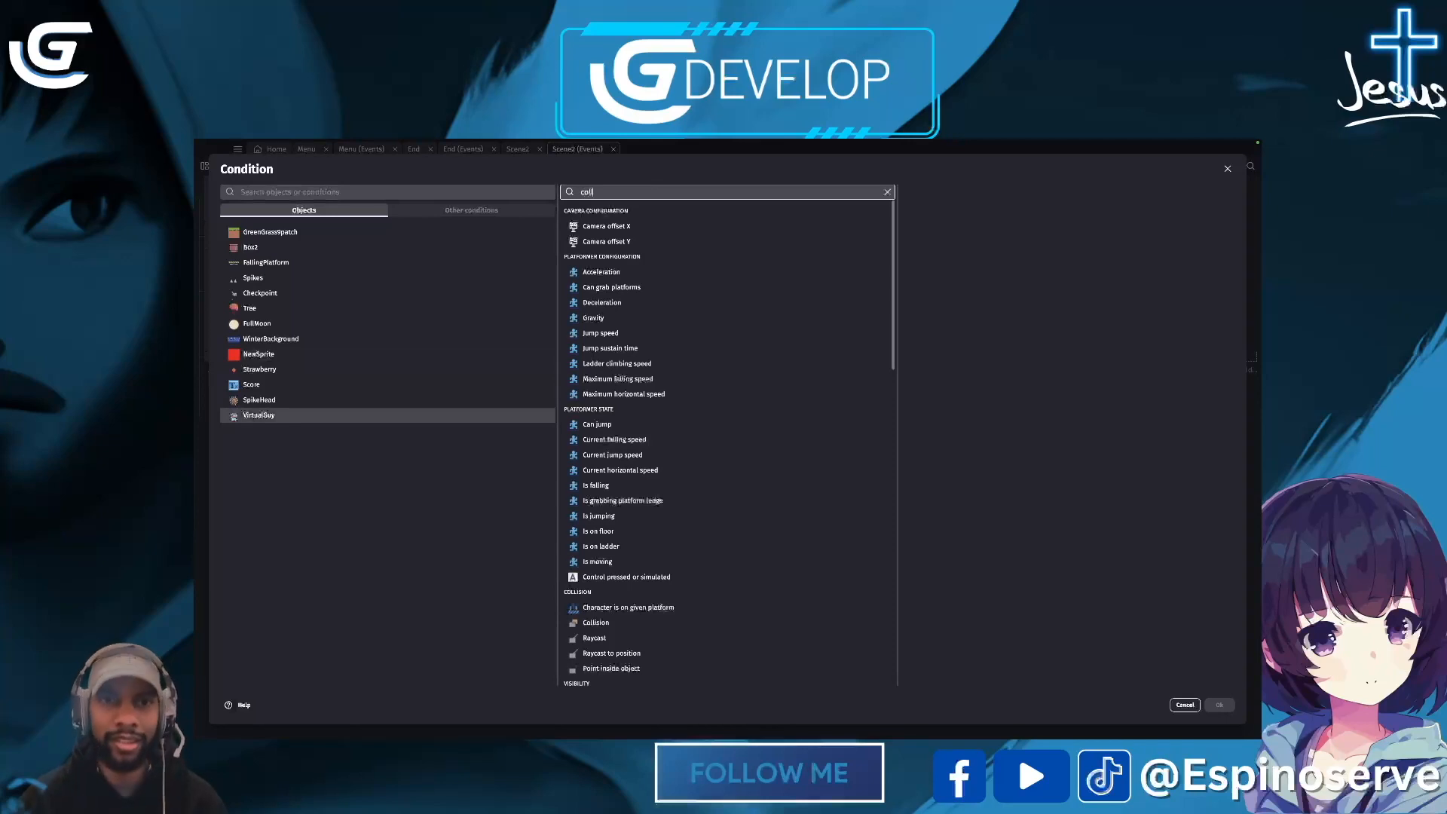
left_click(600, 220)
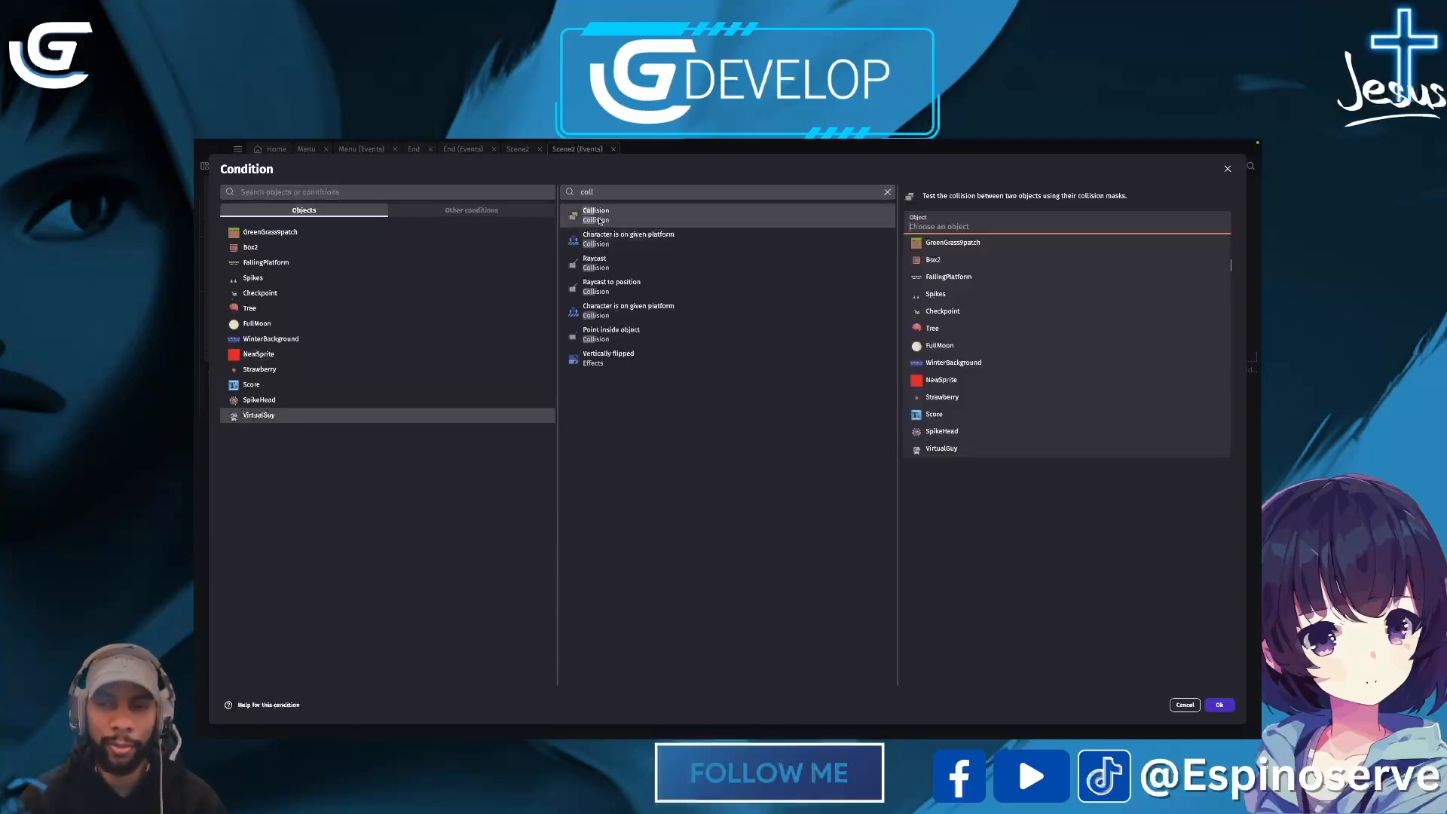
left_click(941, 311)
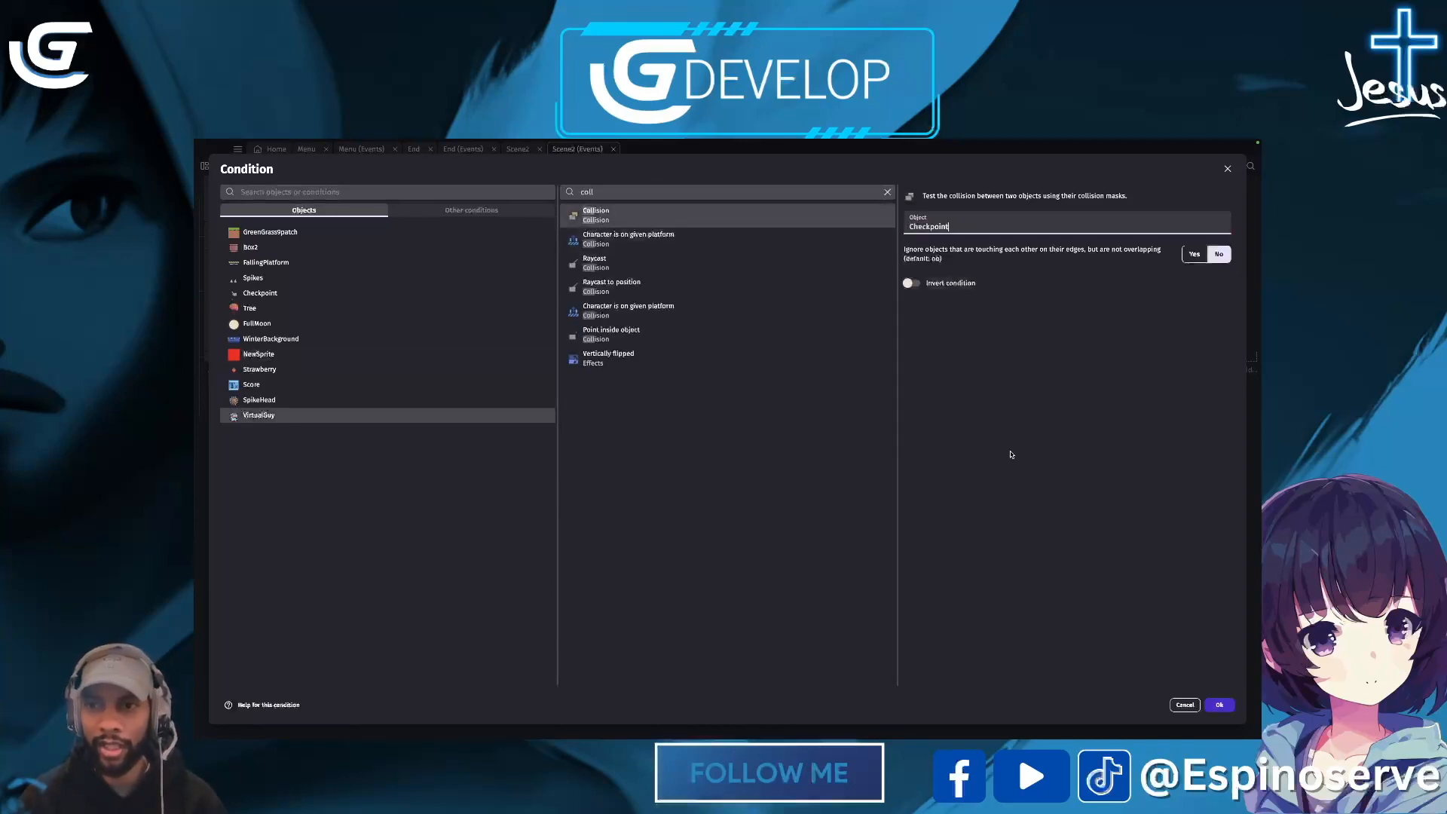
left_click(1217, 705)
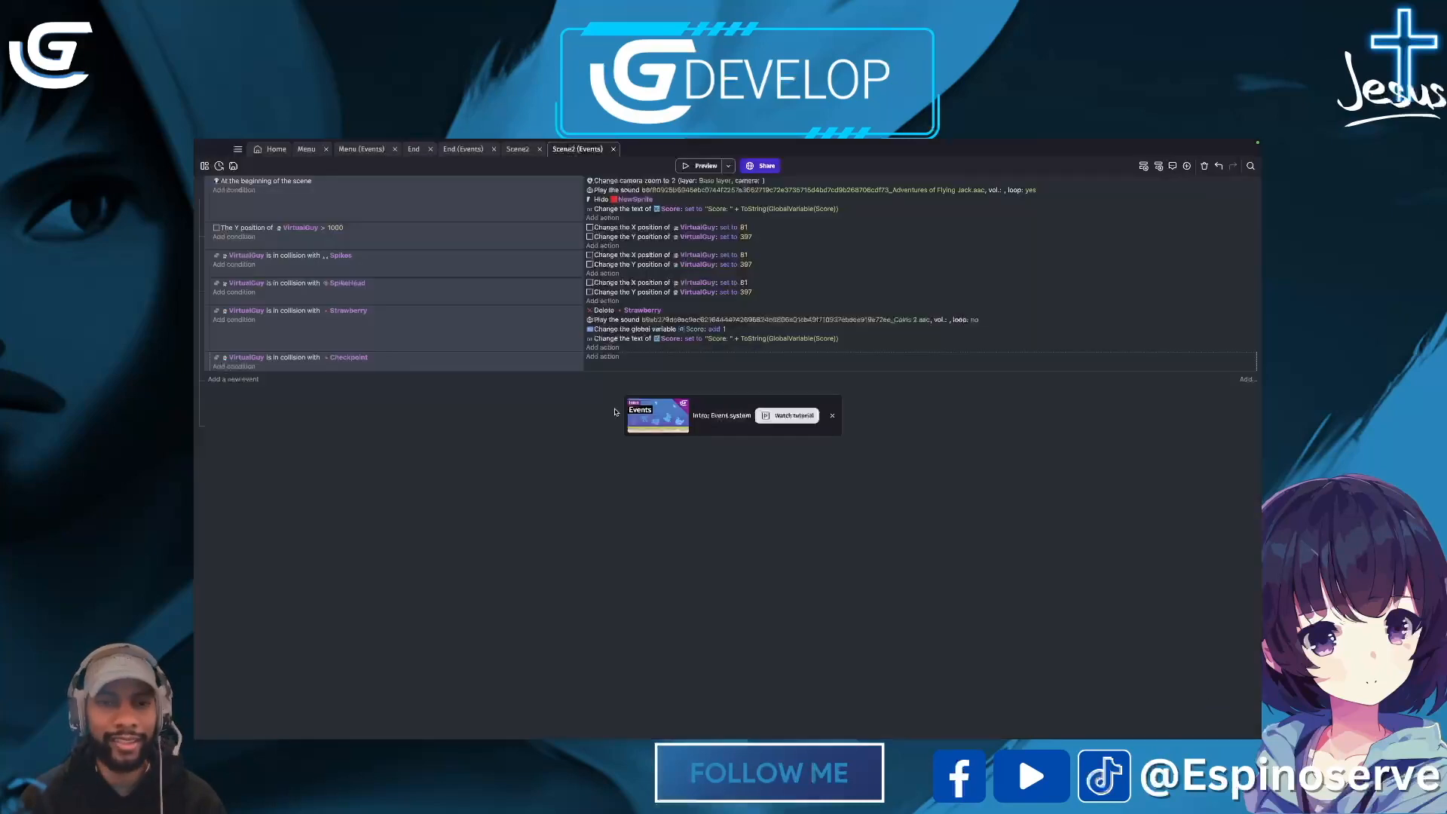
Step: Add an action to the Checkpoint collision event that changes the scene to "End"
left_click(607, 362)
type("scen")
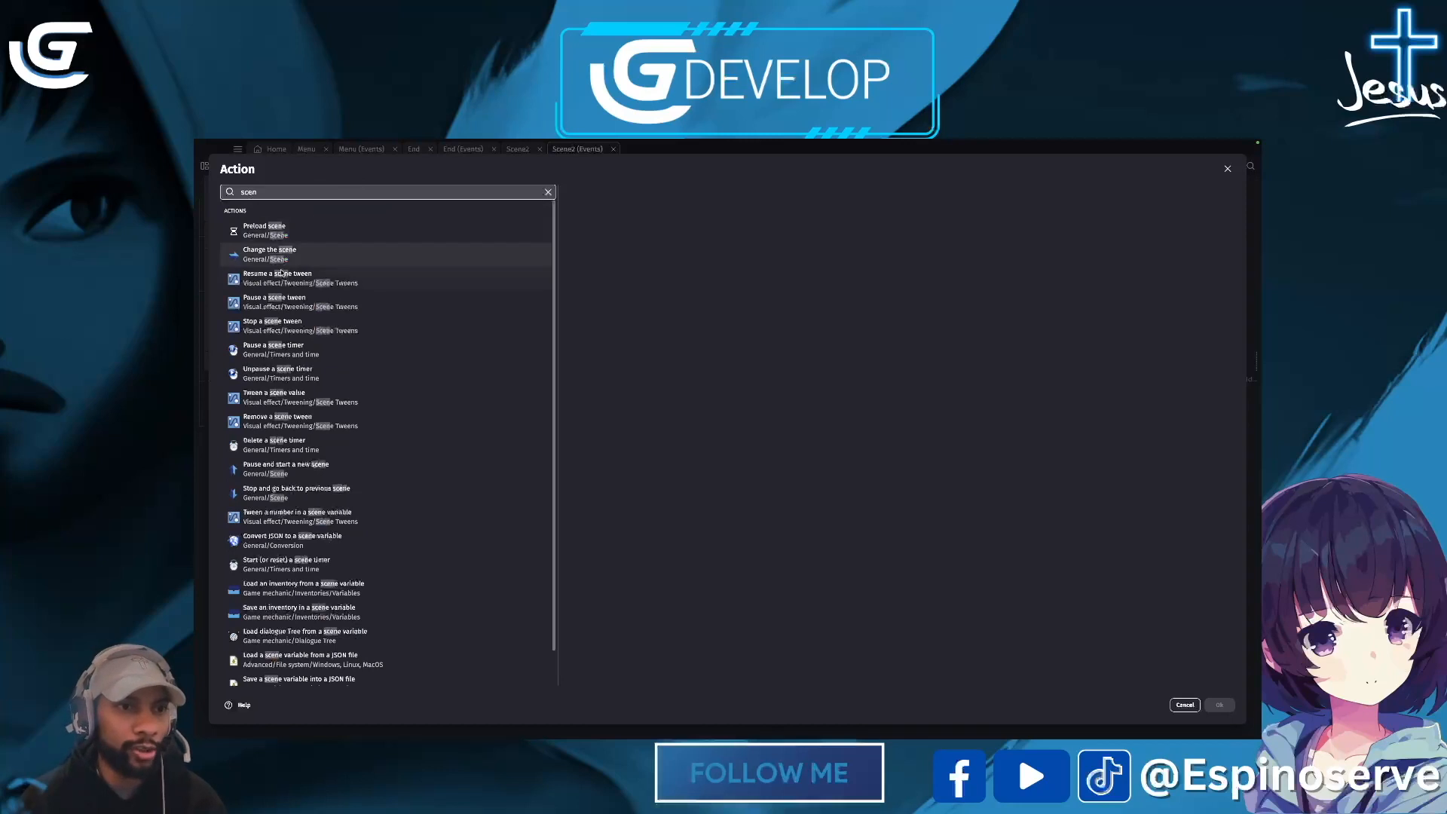
left_click(267, 260)
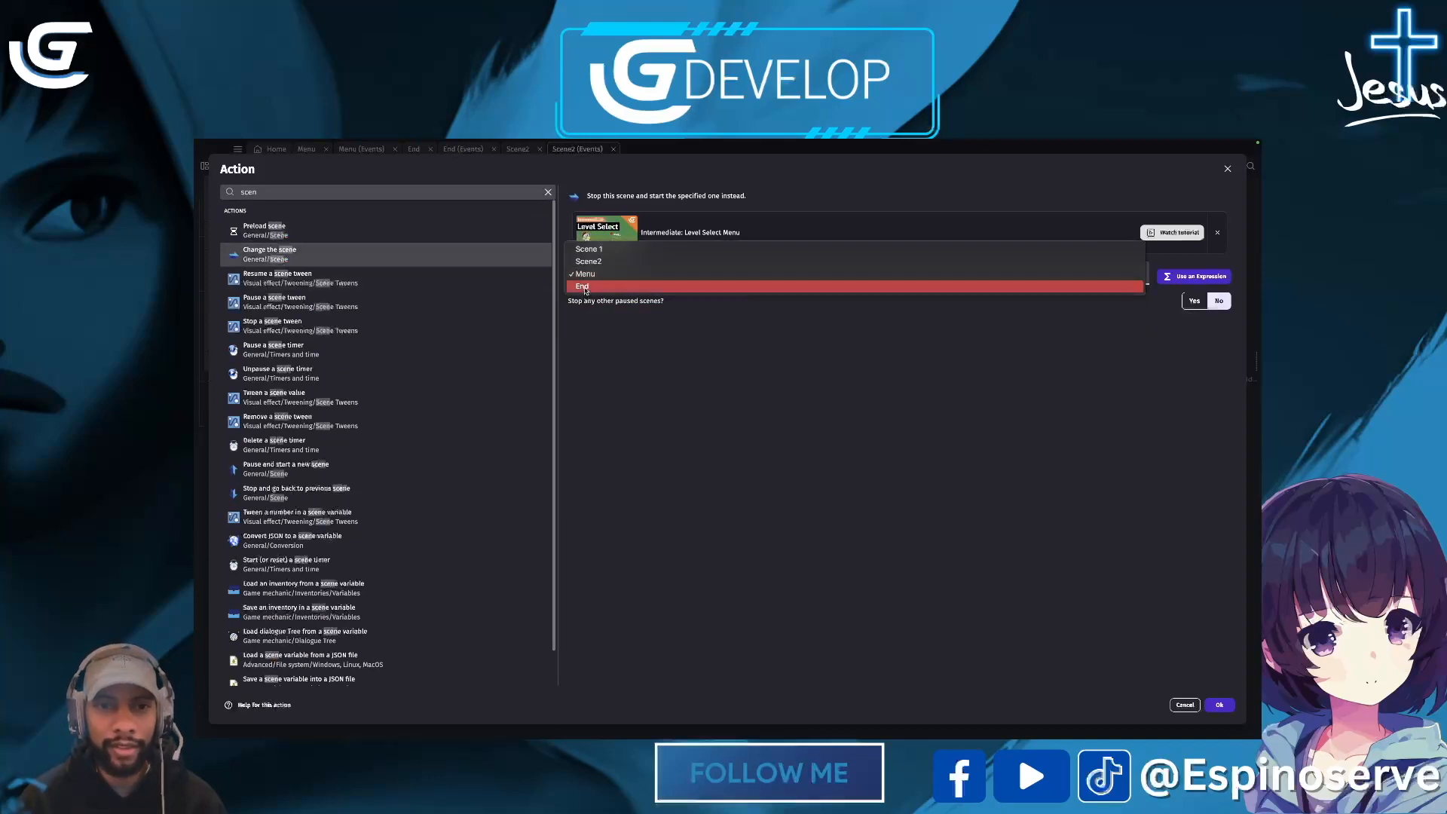
left_click(1219, 705)
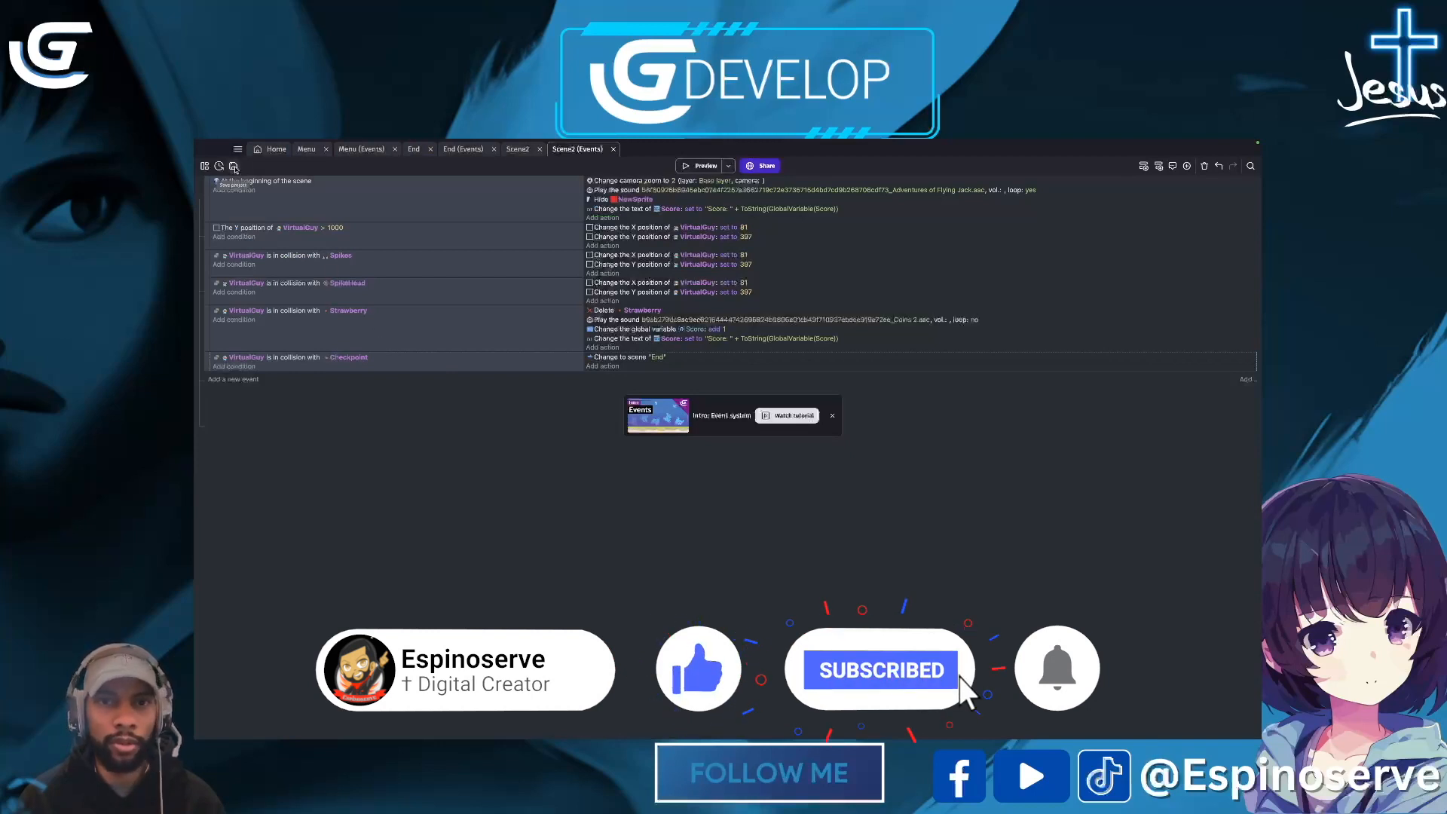
Step: Preview Scene2 again and play through the level into the checkpoint flag to test the change to the End scene
left_click(520, 150)
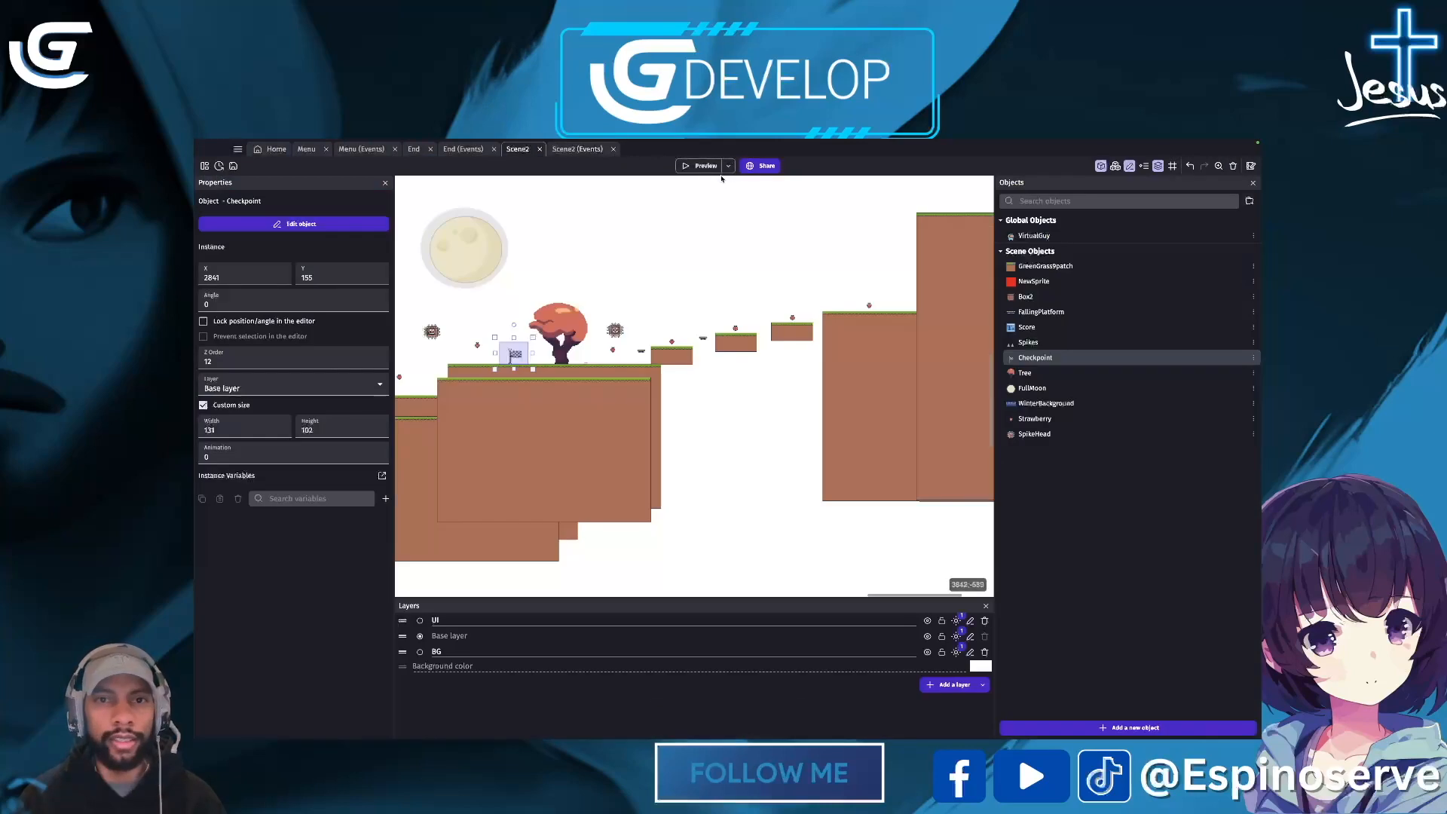
left_click(704, 166)
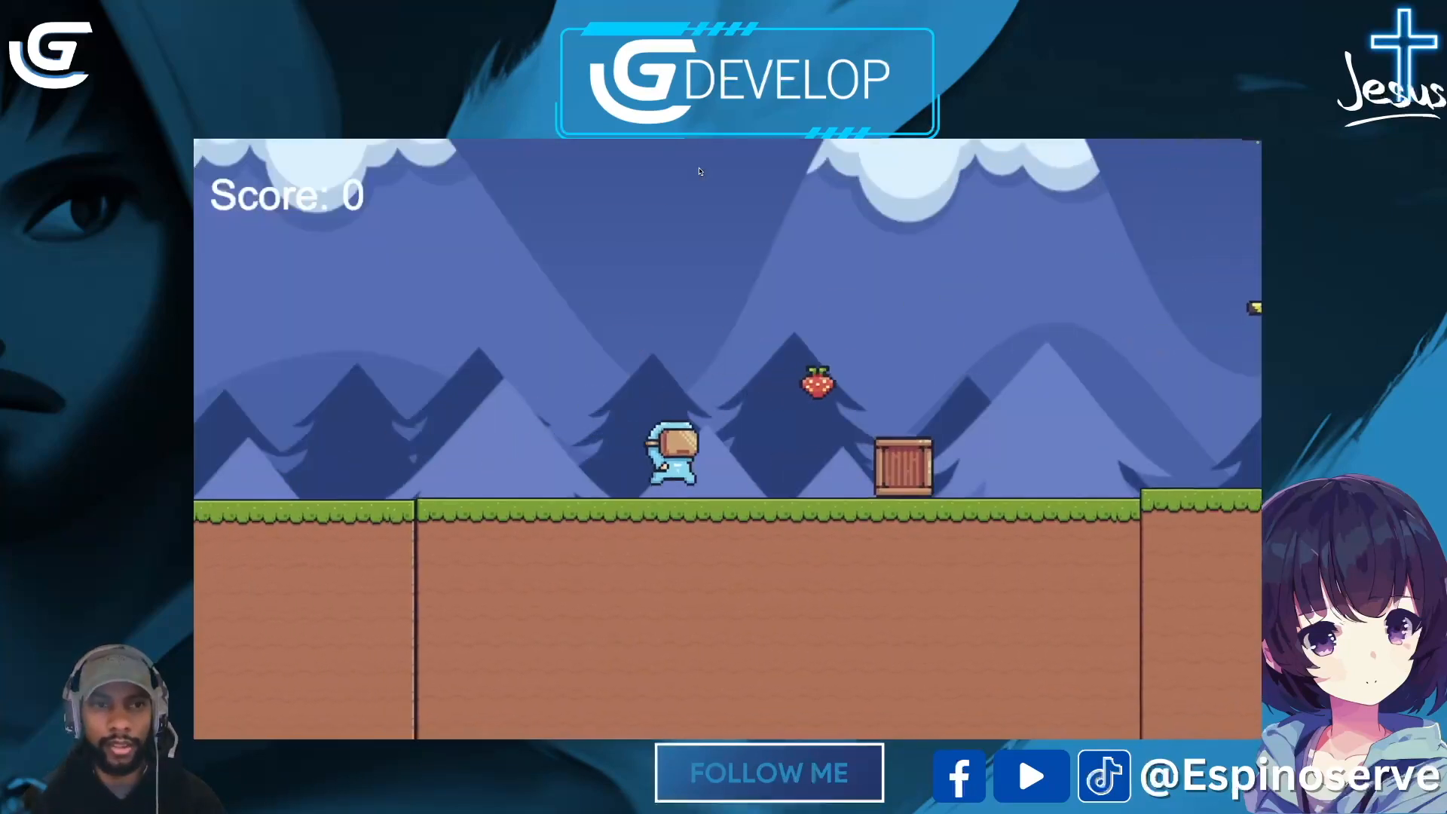
key("Right")
key("space")
key("space")
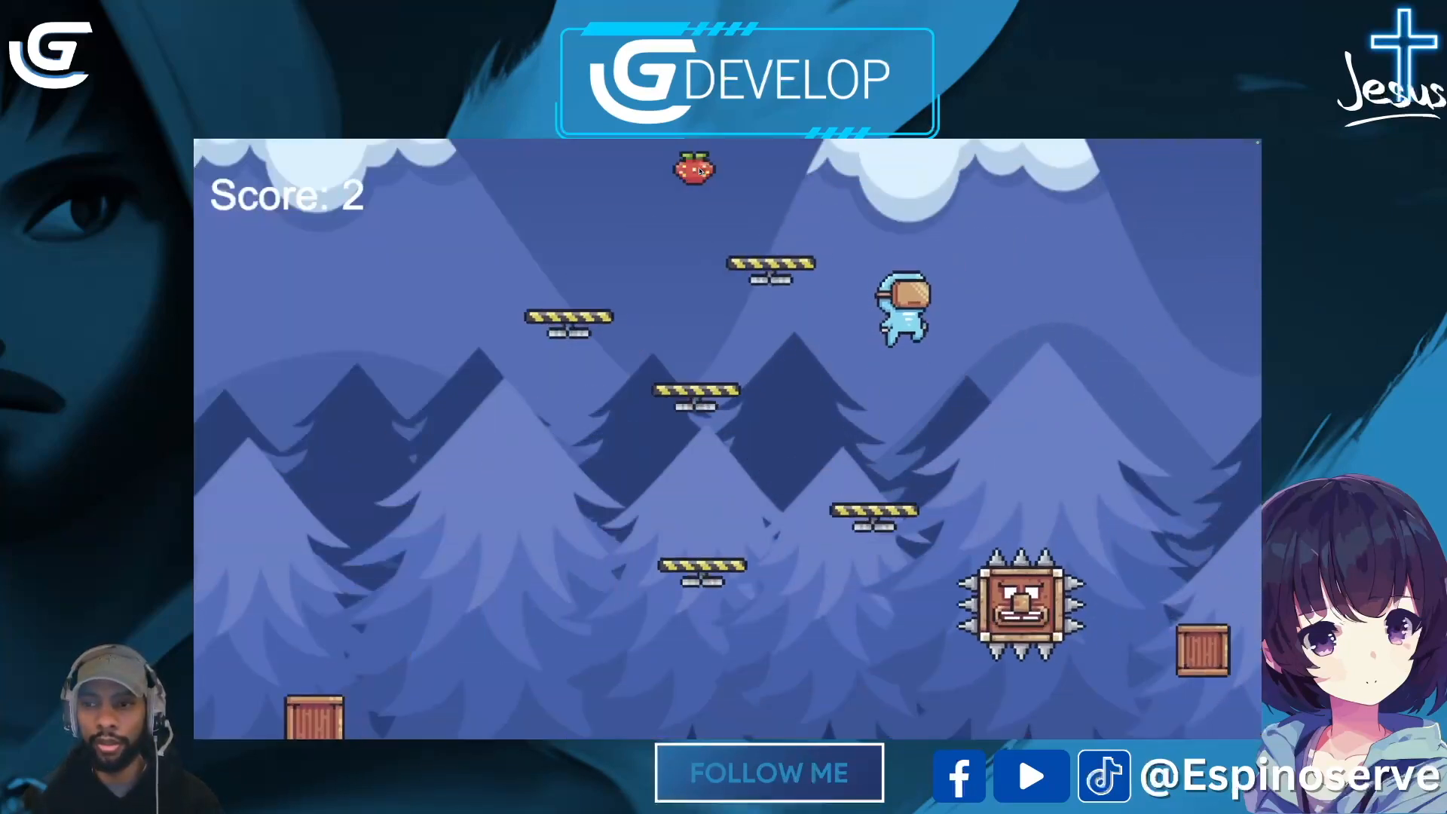
key("Right")
key("space")
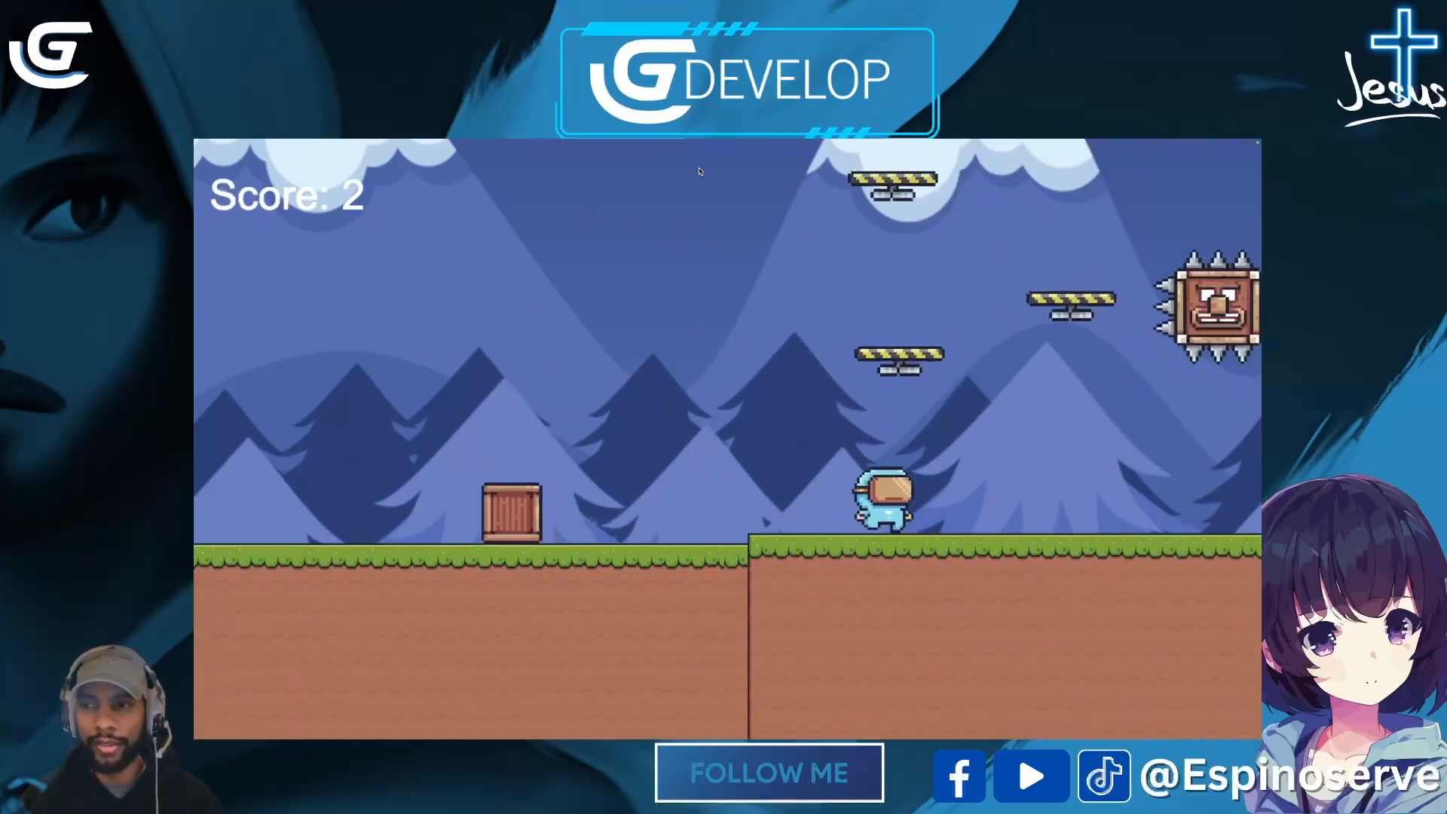
key("Left")
key("Right")
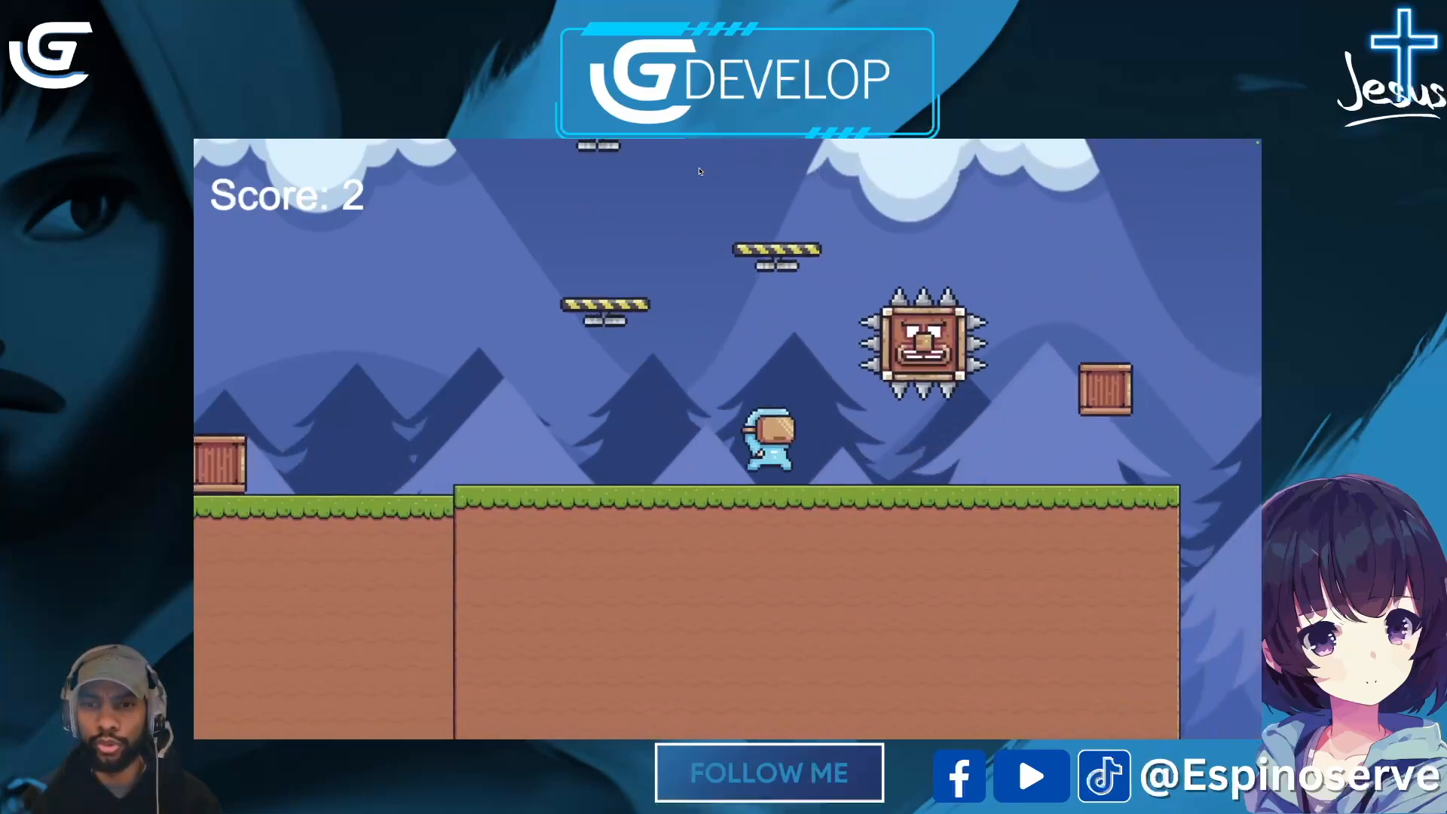
key("space")
key("Right")
key("space")
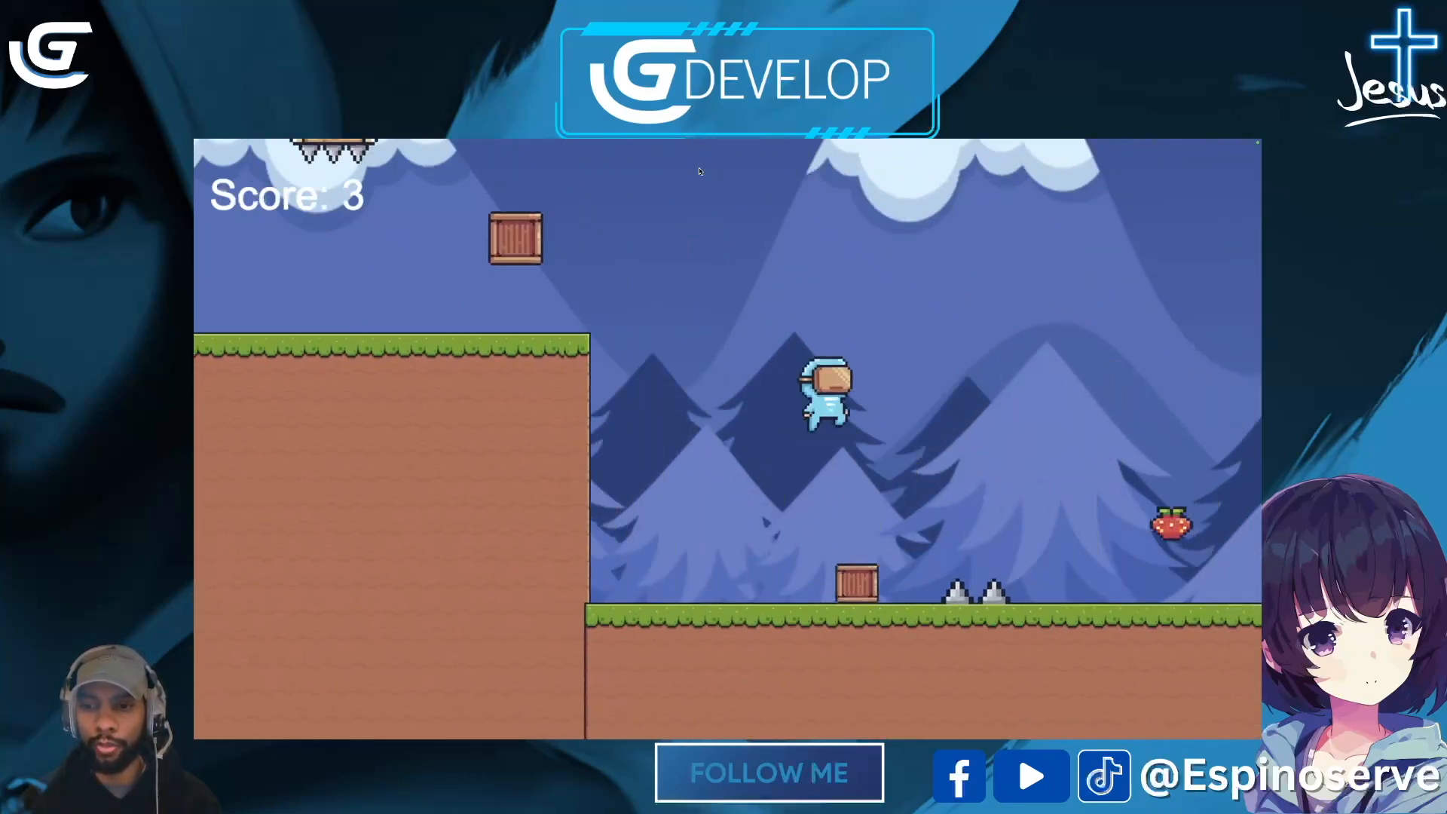
key("Right")
key("space")
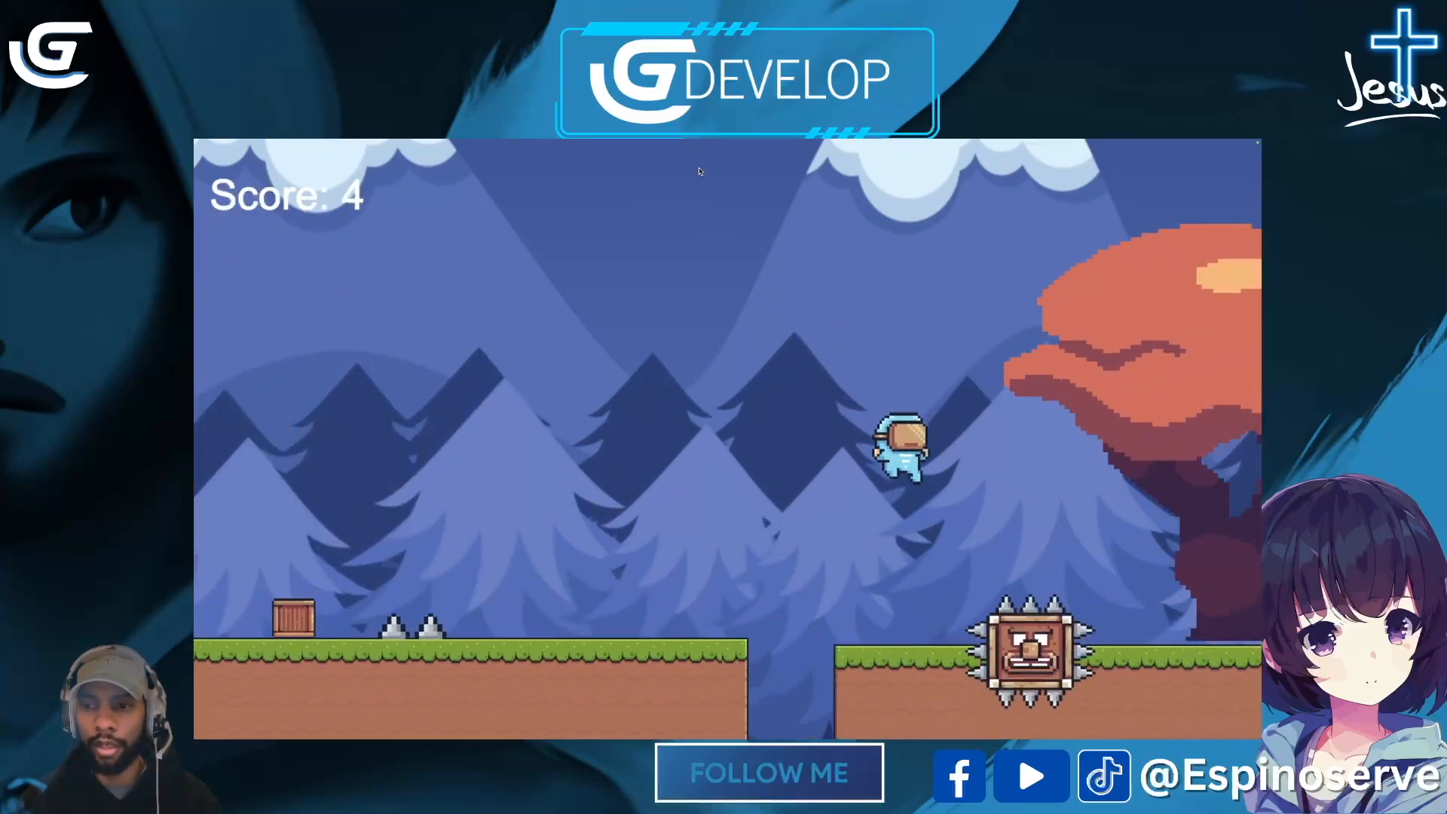
key("Right")
key("space")
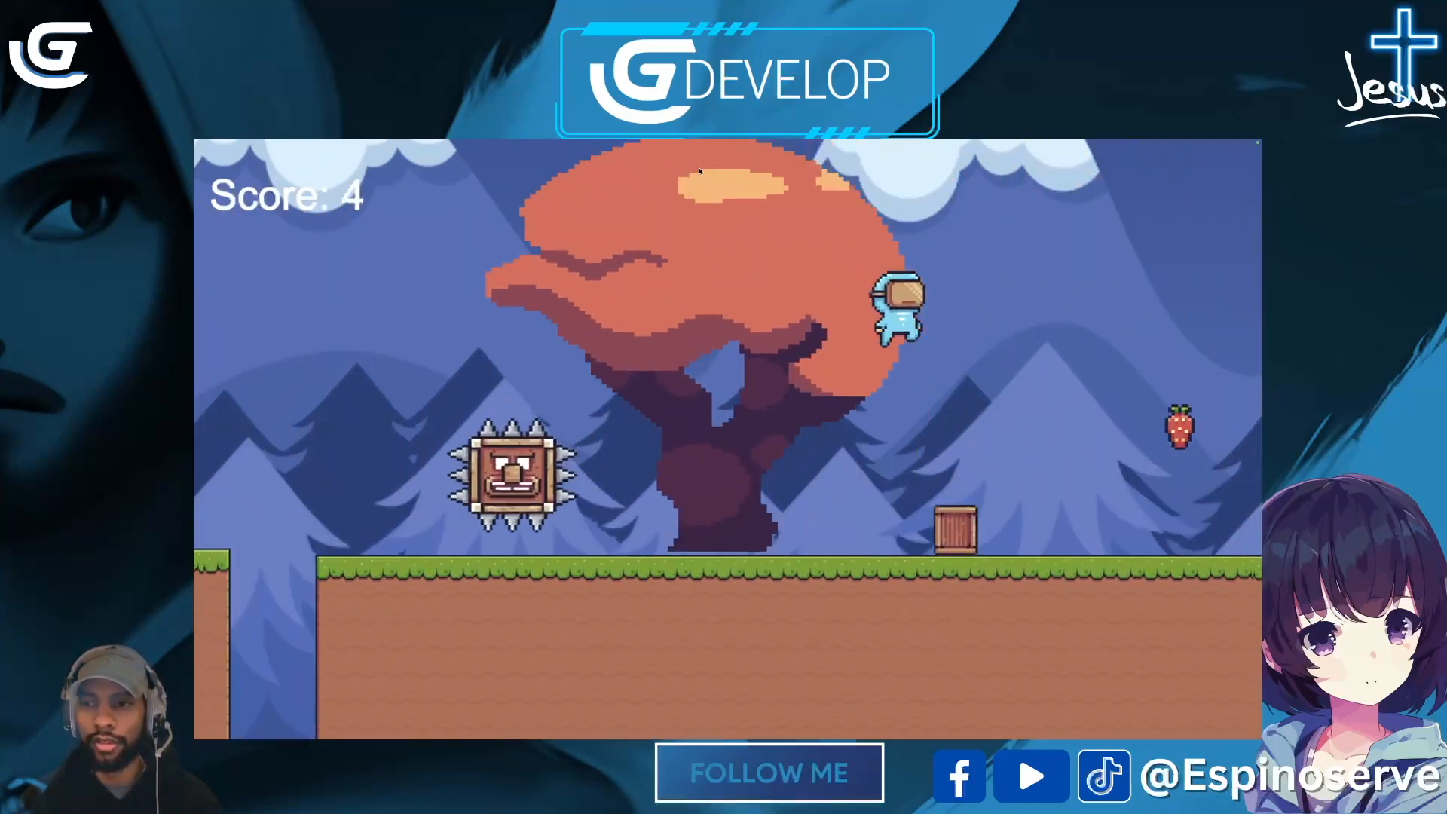
key("Right")
key("space")
key("space")
key("space")
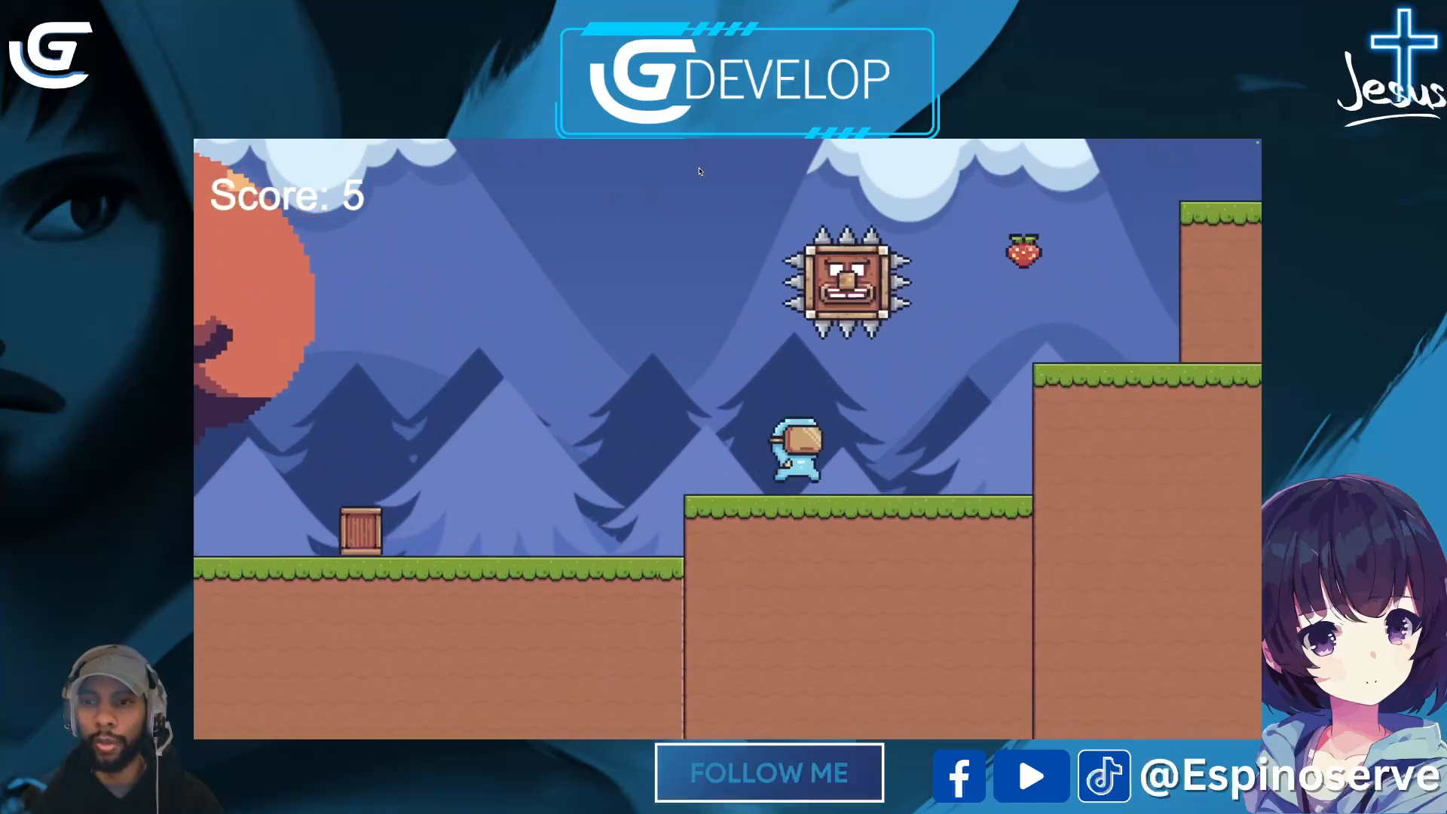
key("Right")
key("space")
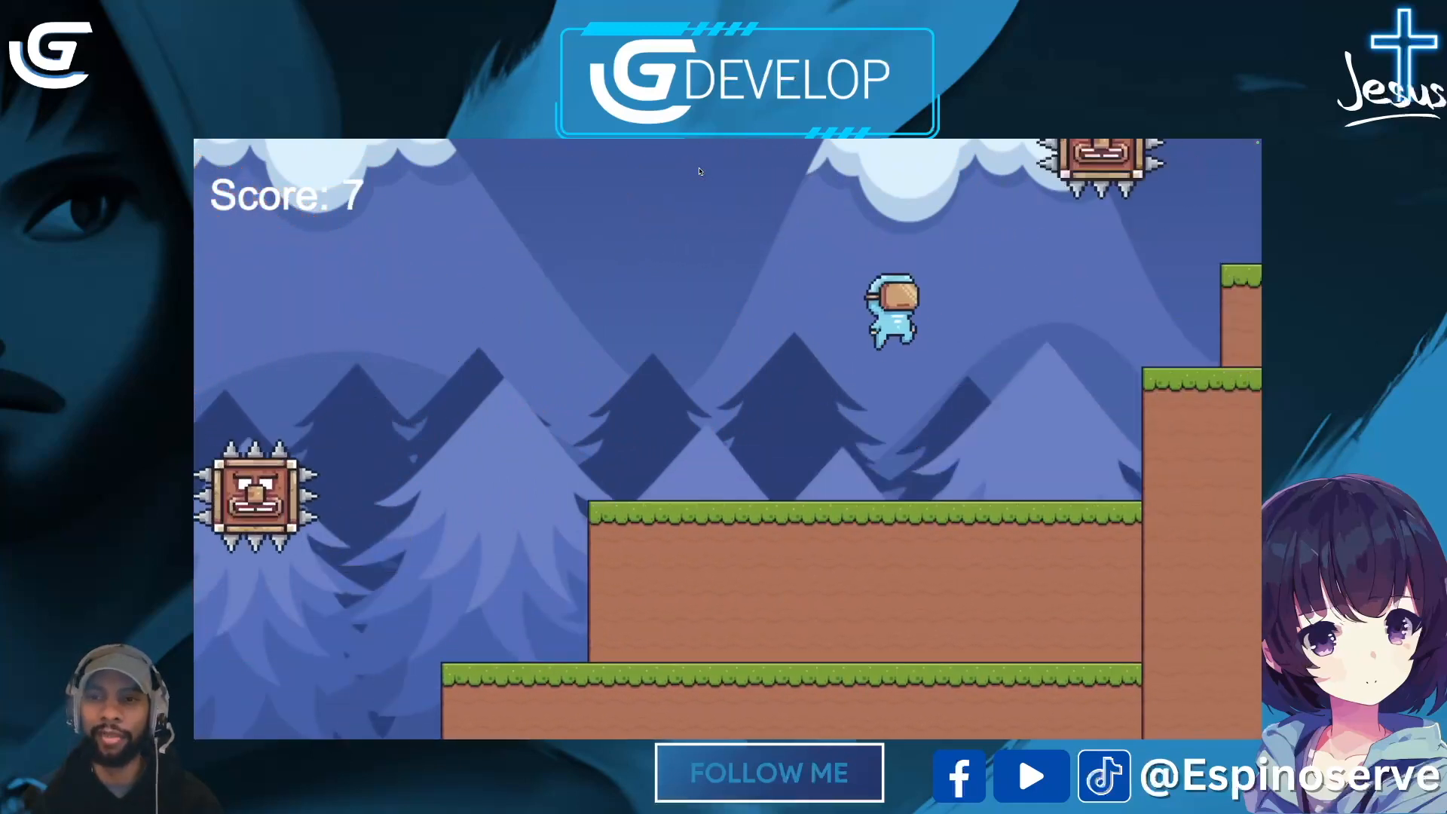
key("Right")
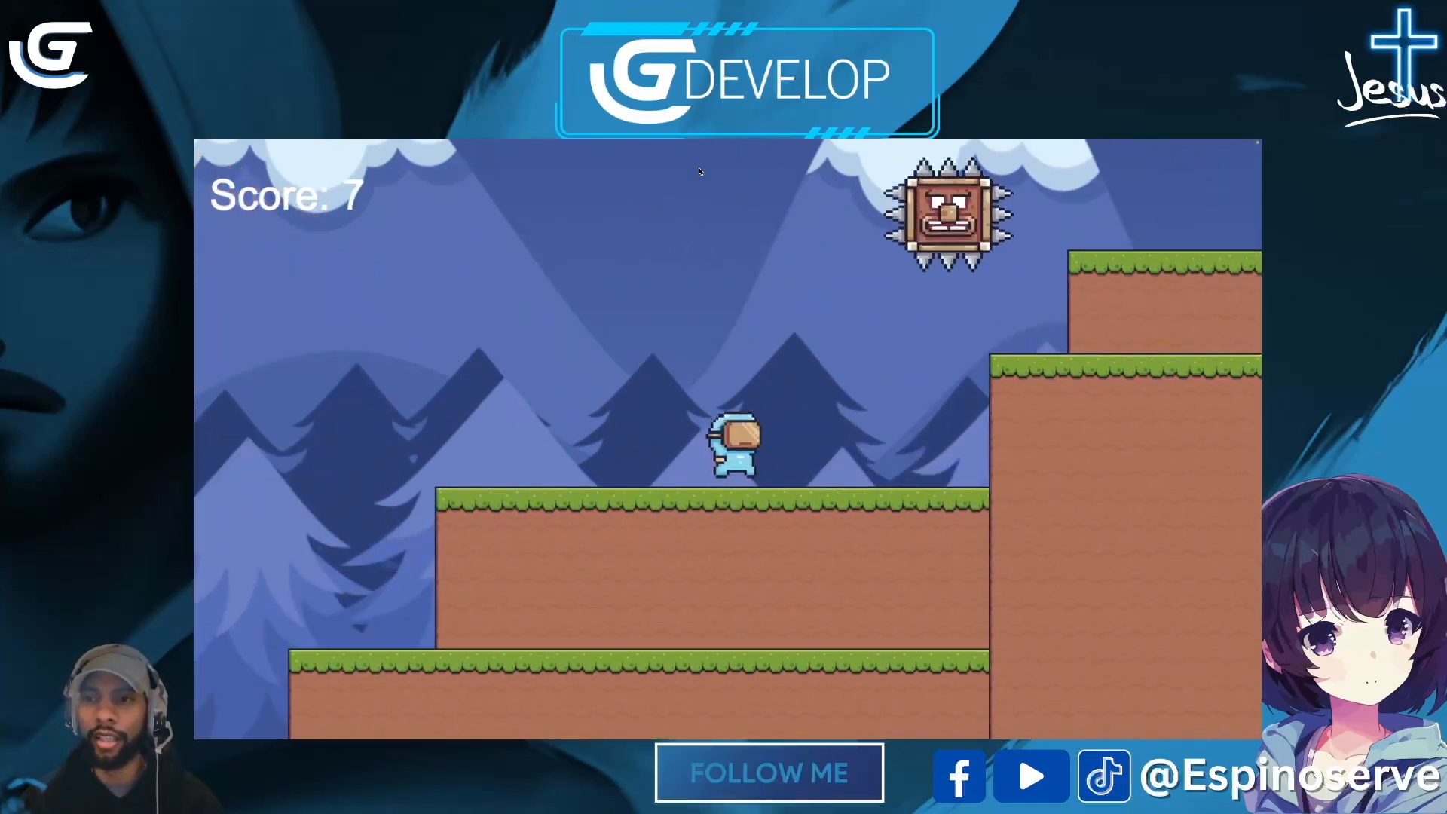
key("space")
key("Right")
key("space")
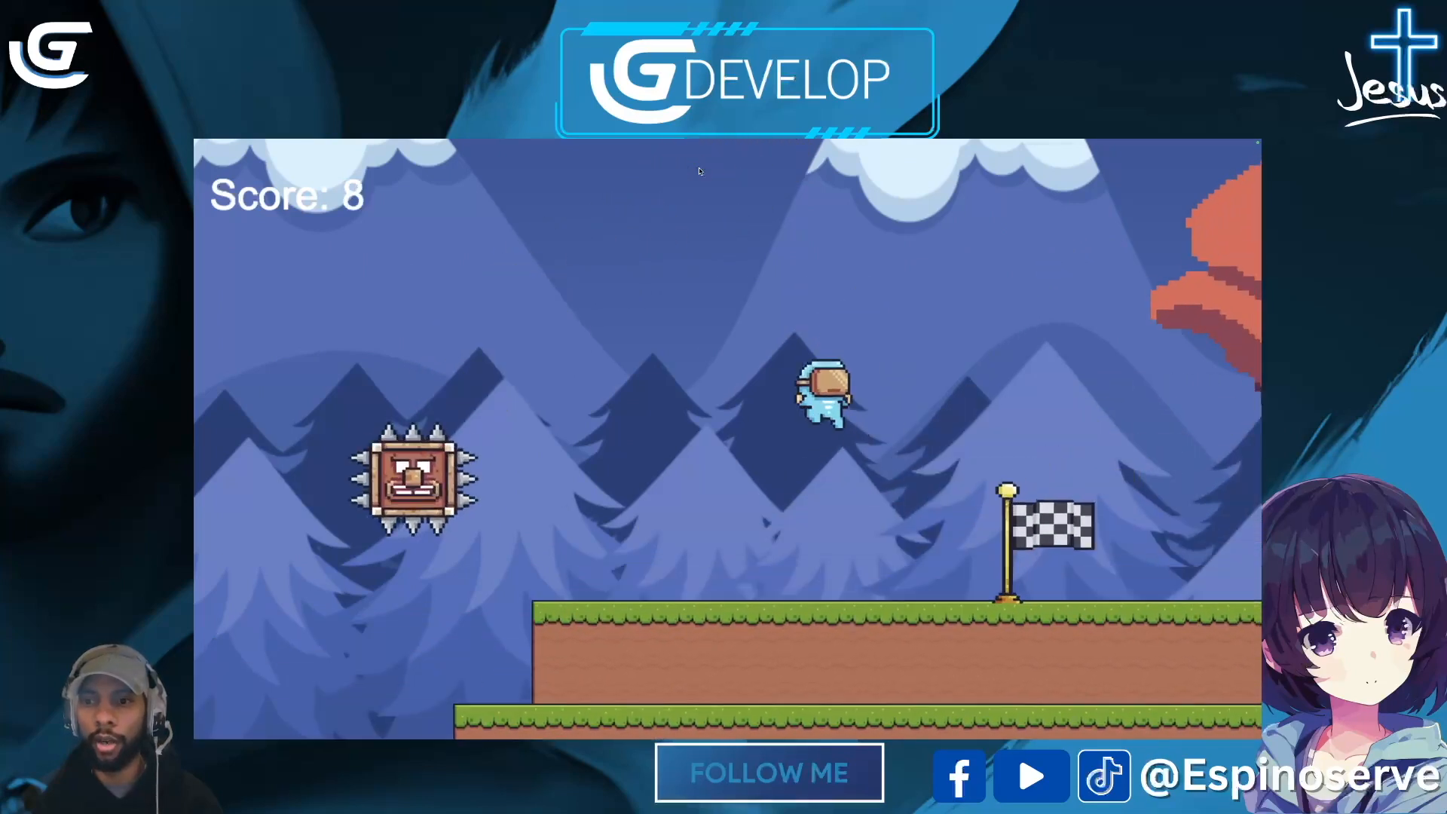
key("Right")
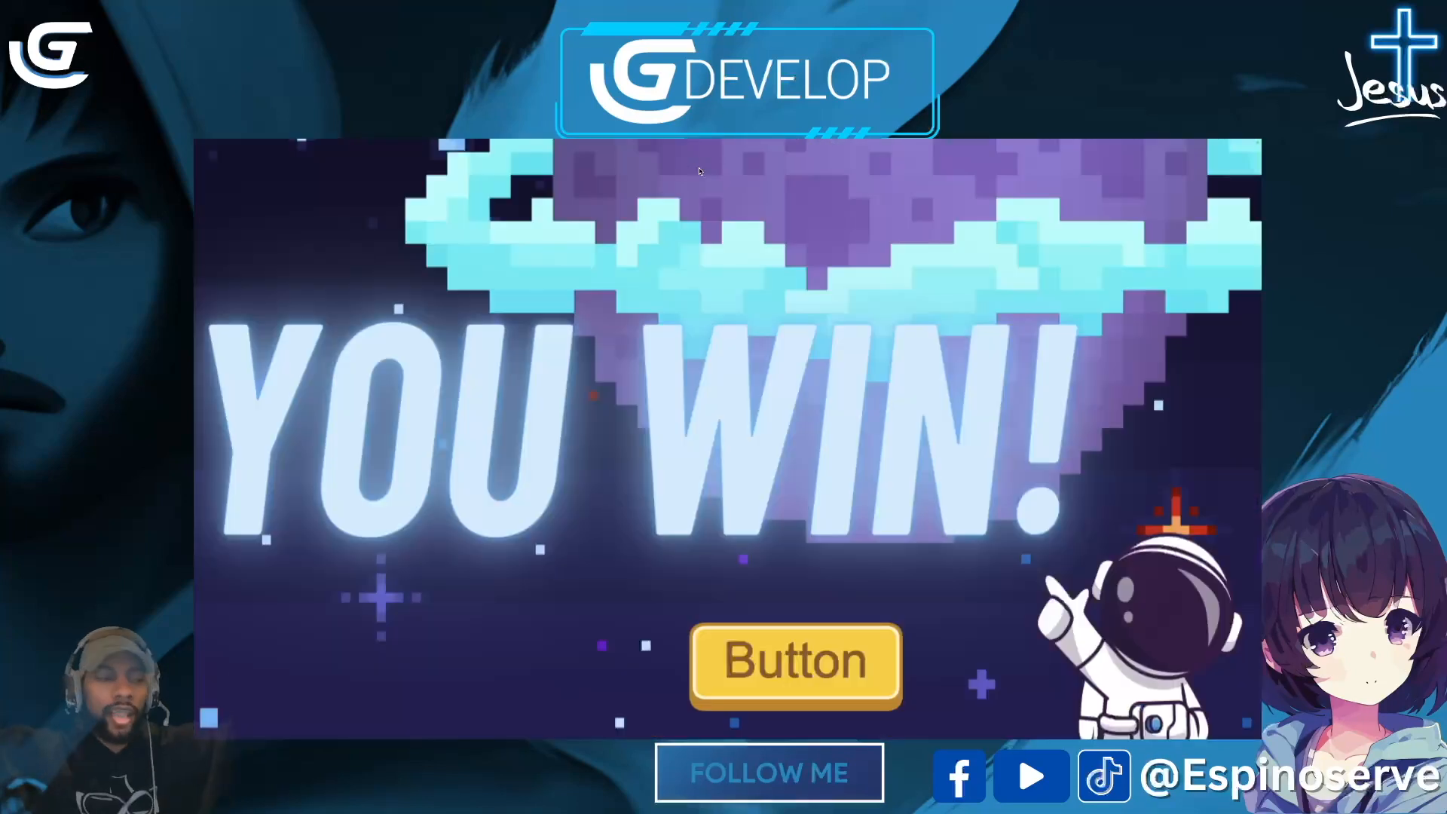